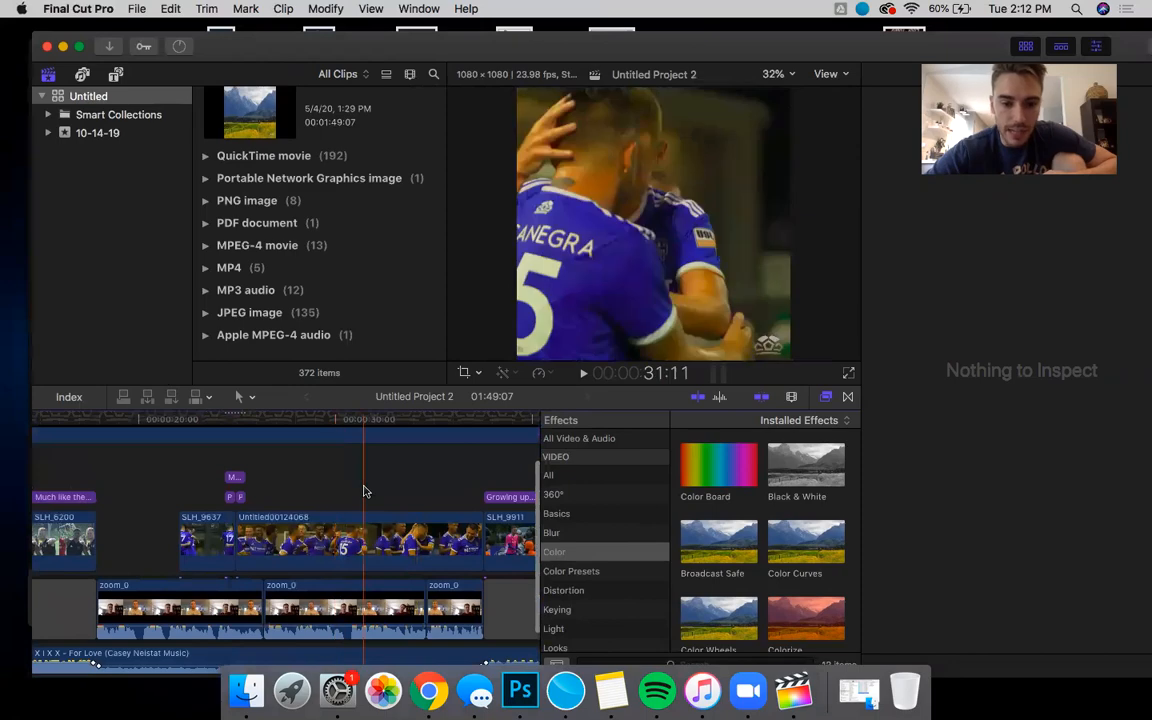
Step: Preview the Untitled Project 2 timeline at several points along the soccer clips
click(206, 430)
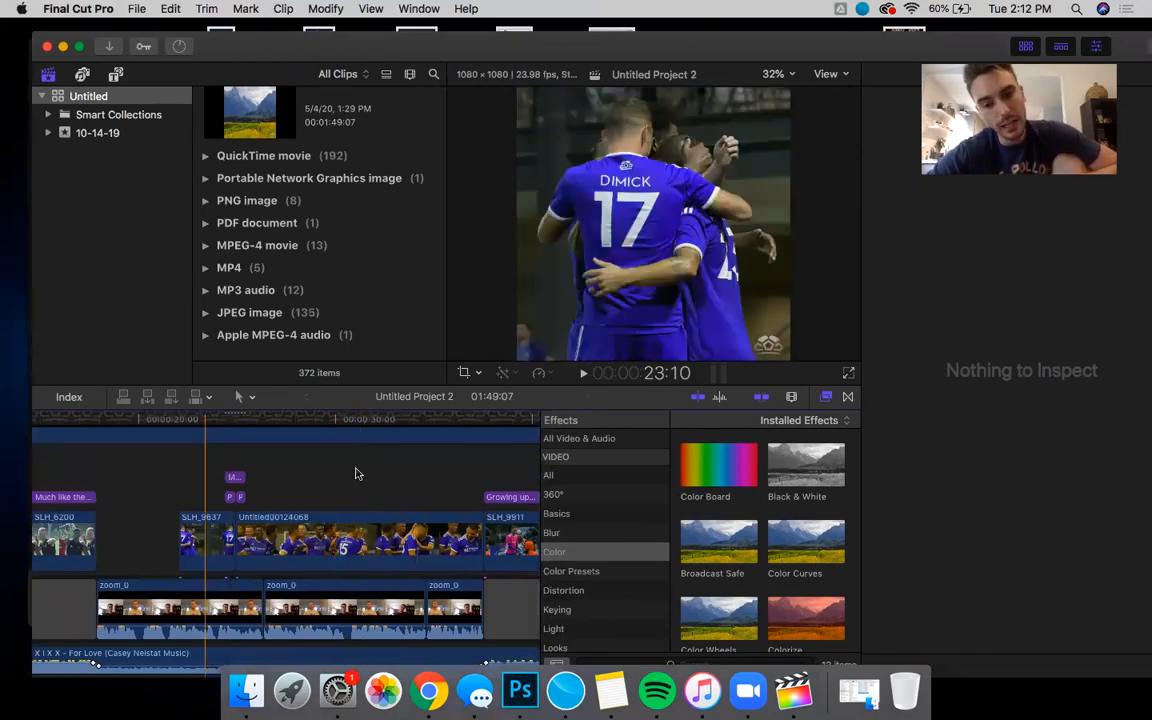
click(392, 472)
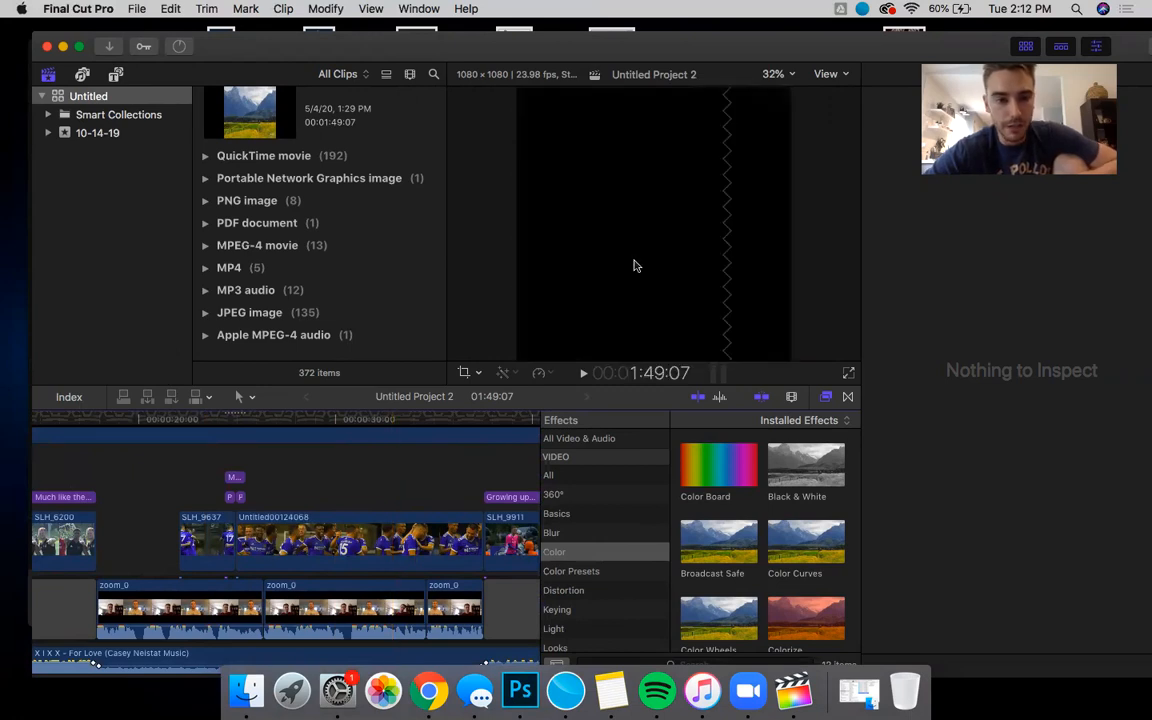
click(333, 494)
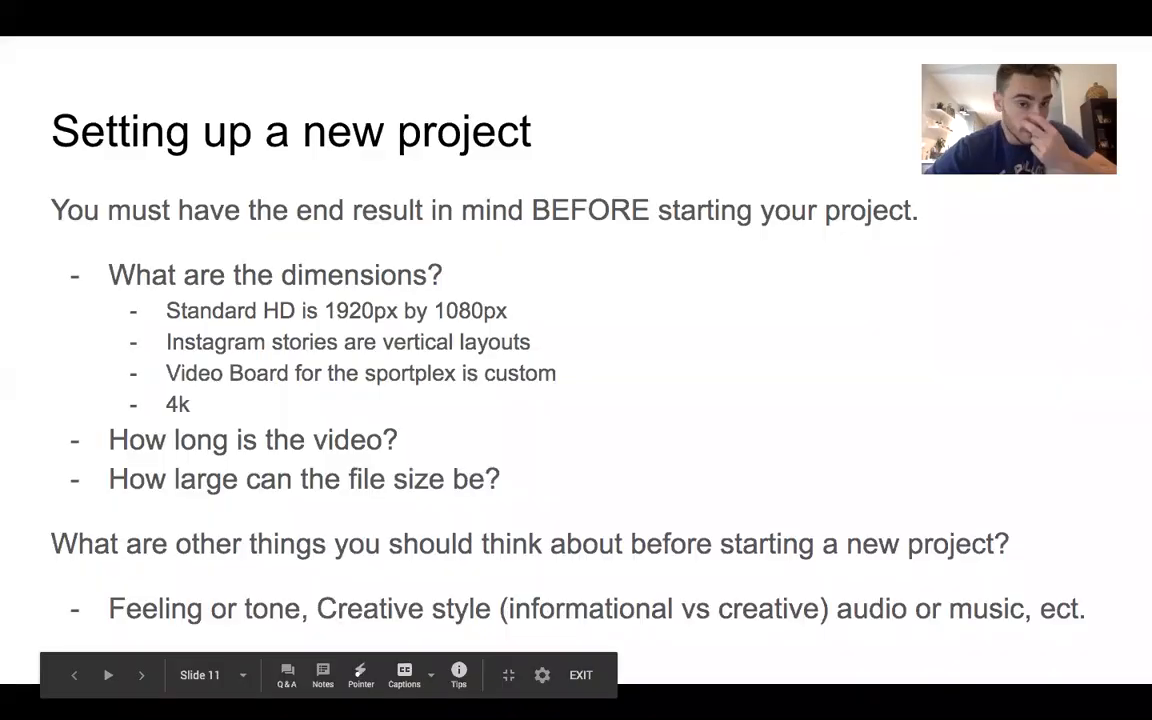
Step: Advance the presentation to slide 12 and switch to Final Cut Pro
key(Right)
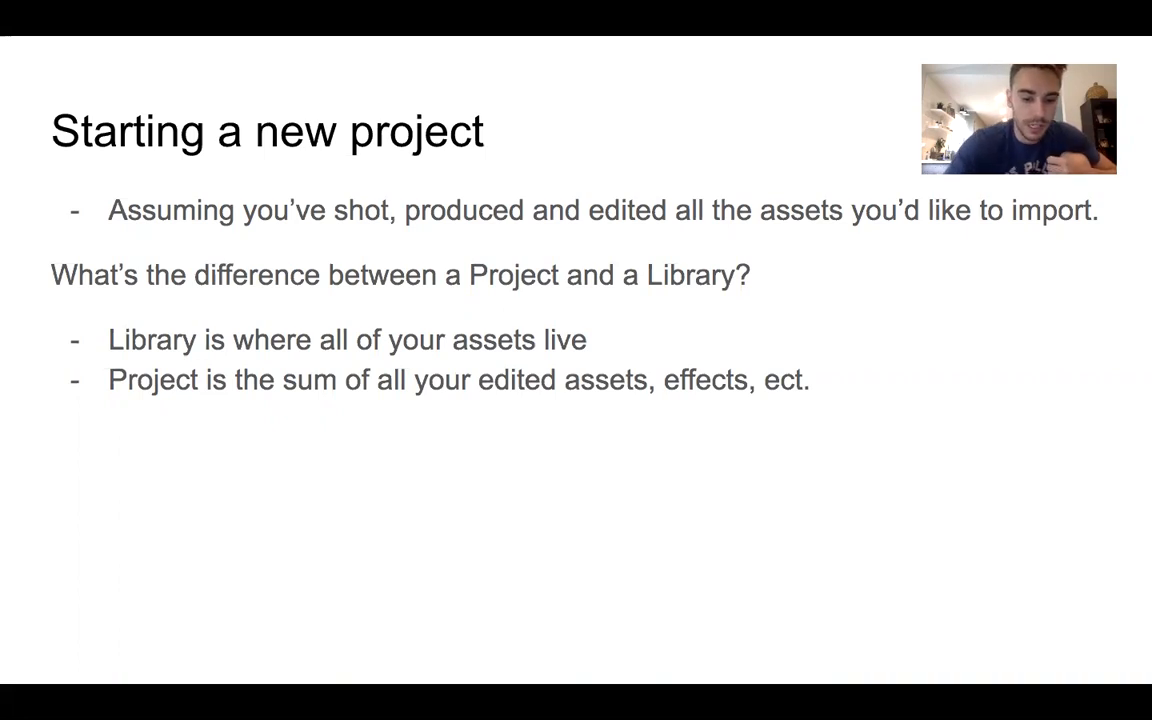
key(ctrl+Up)
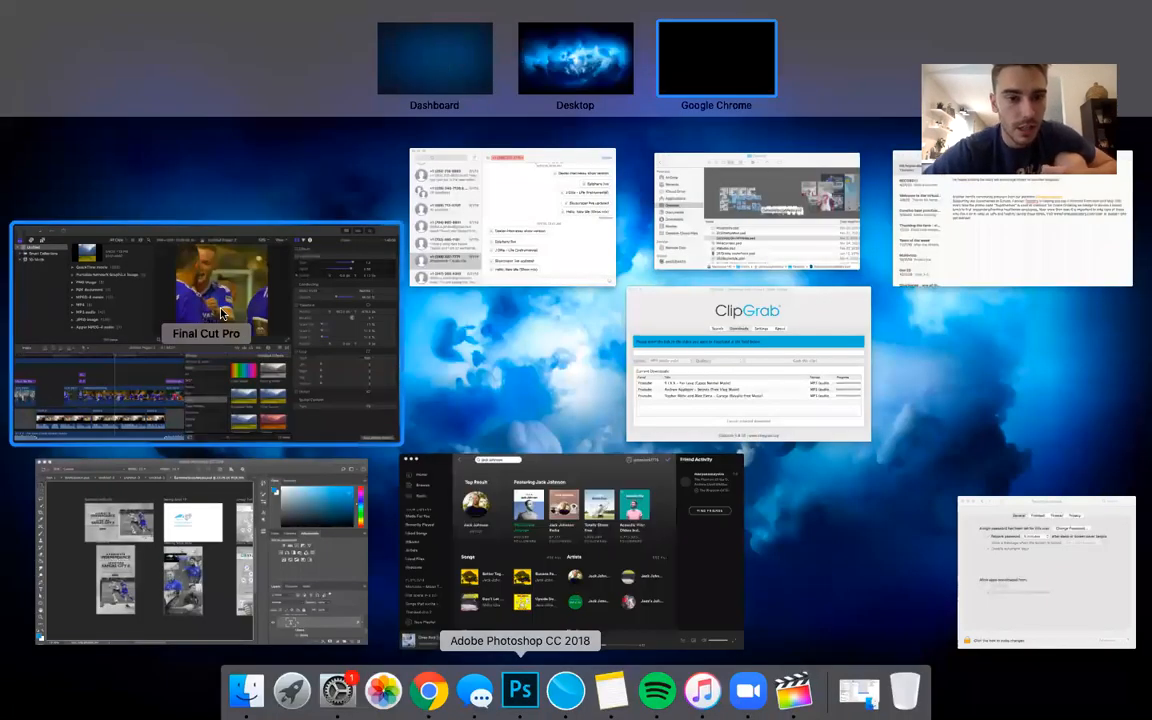
click(330, 232)
Step: Preview Untitled Project 1 from the library's list of projects
scroll(332, 118, up, 5)
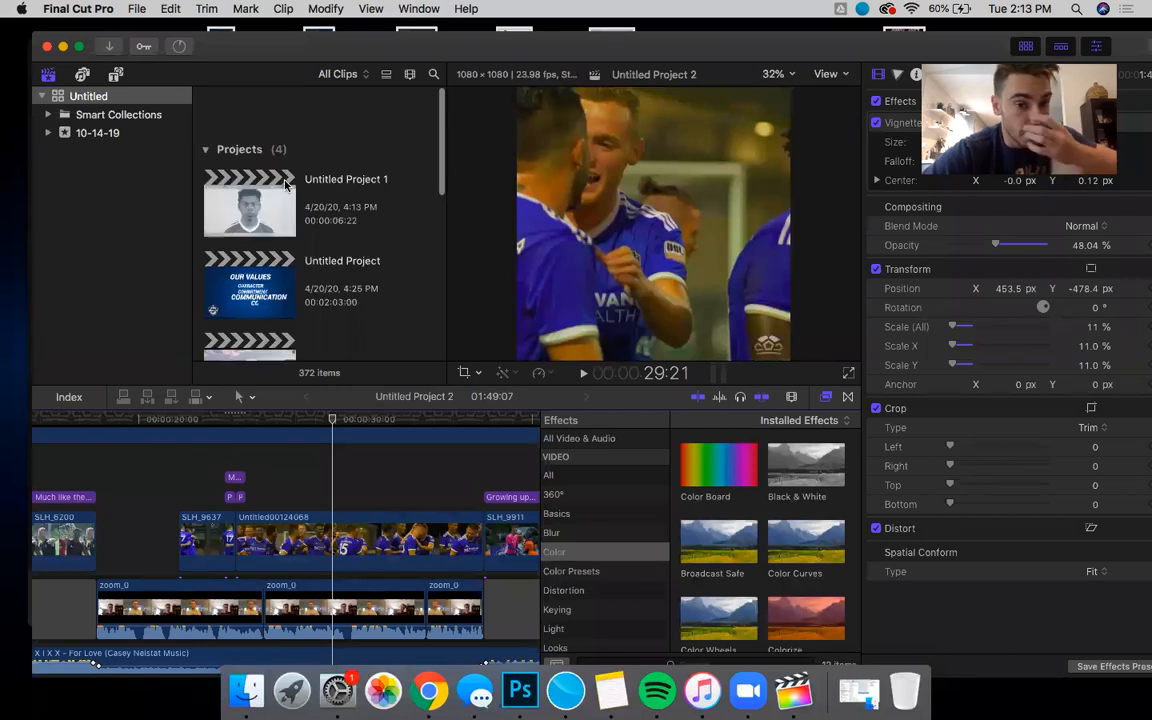
scroll(257, 170, down, 1)
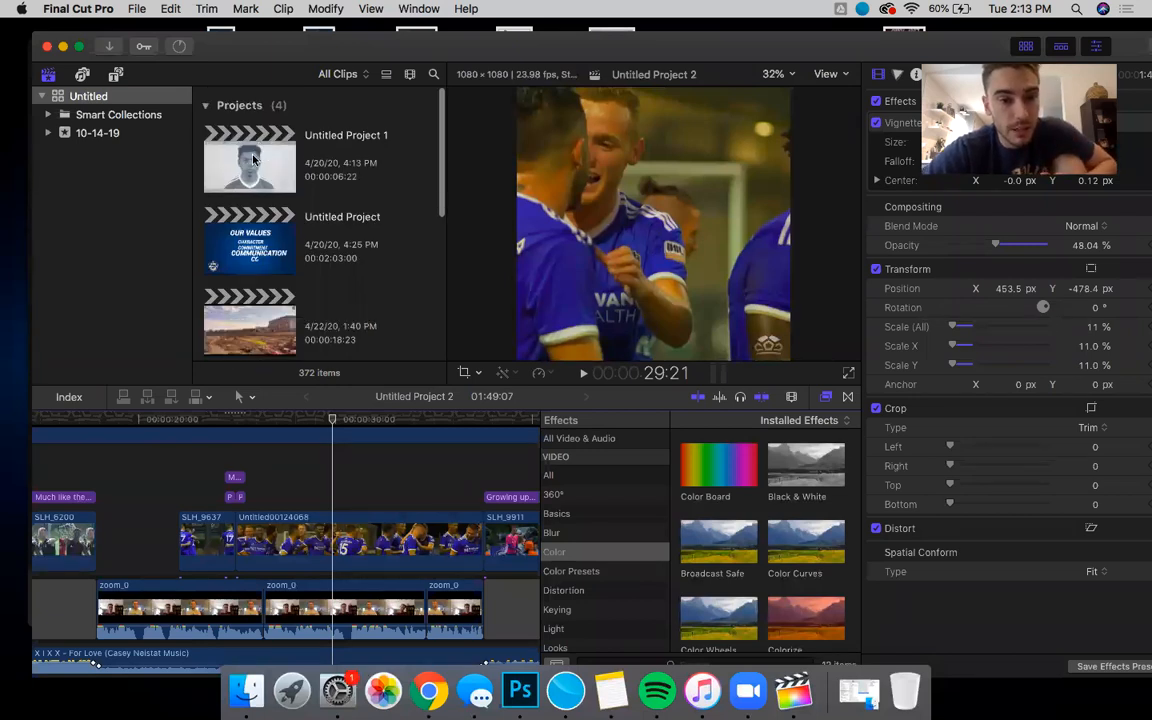
click(254, 160)
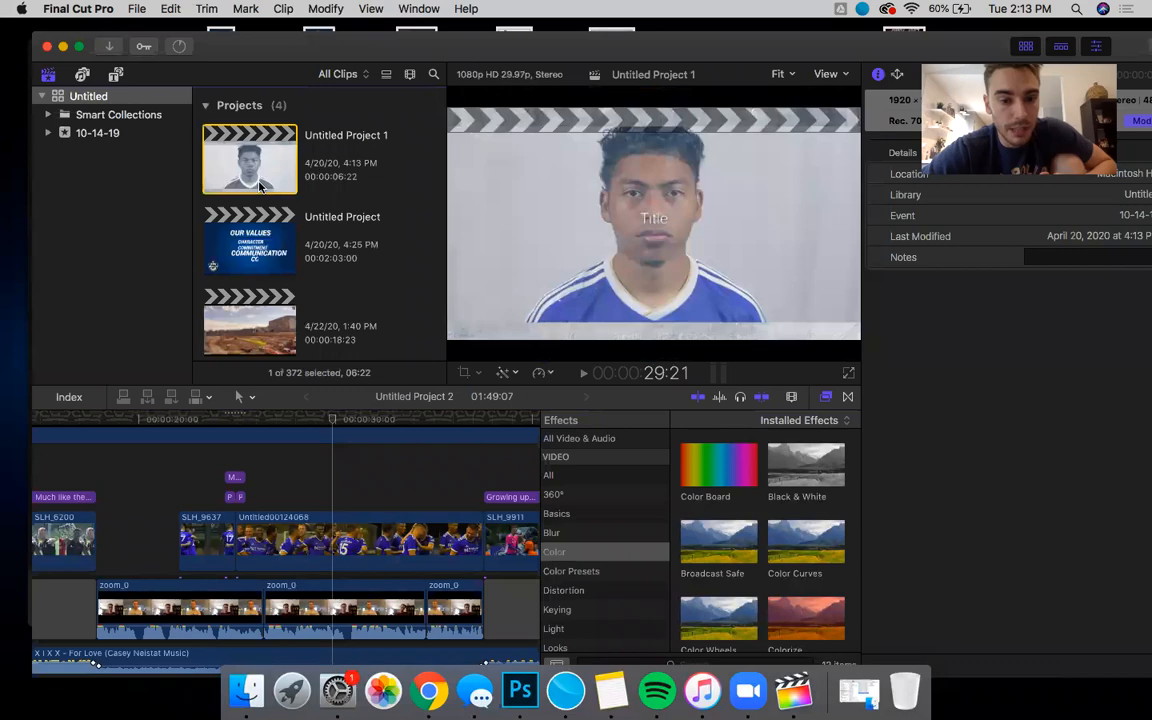
Step: Examine the PNG images in the library and preview the soccer match photo
scroll(305, 255, down, 10)
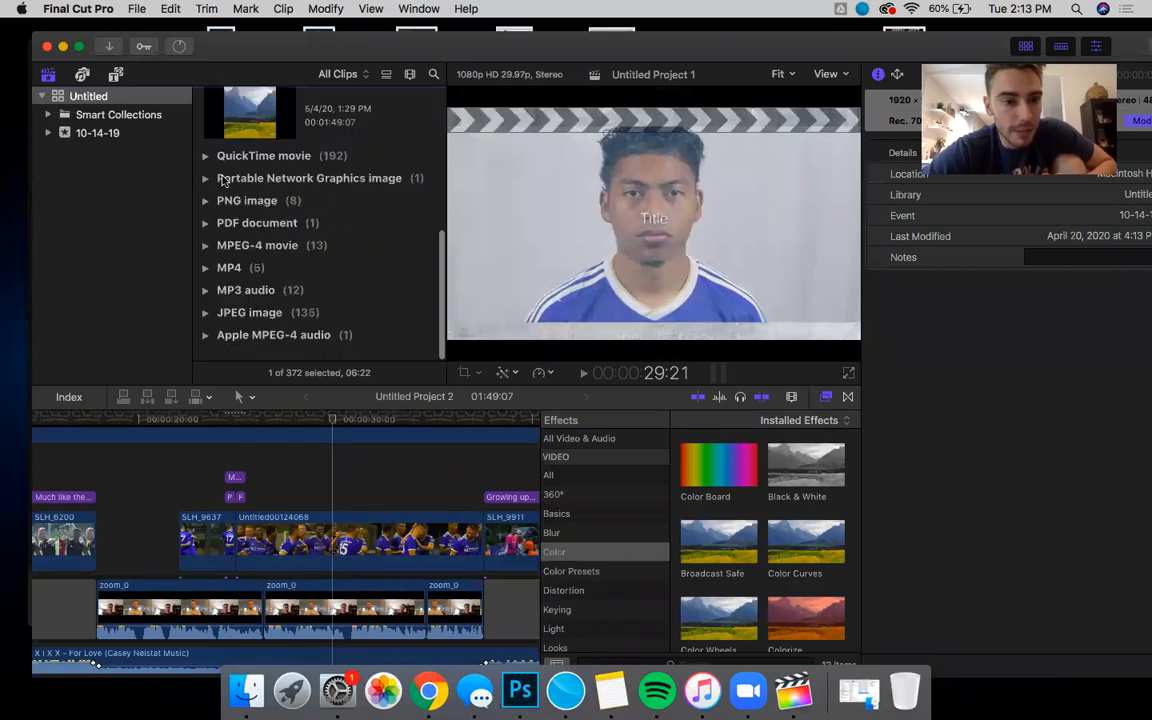
scroll(273, 310, up, 3)
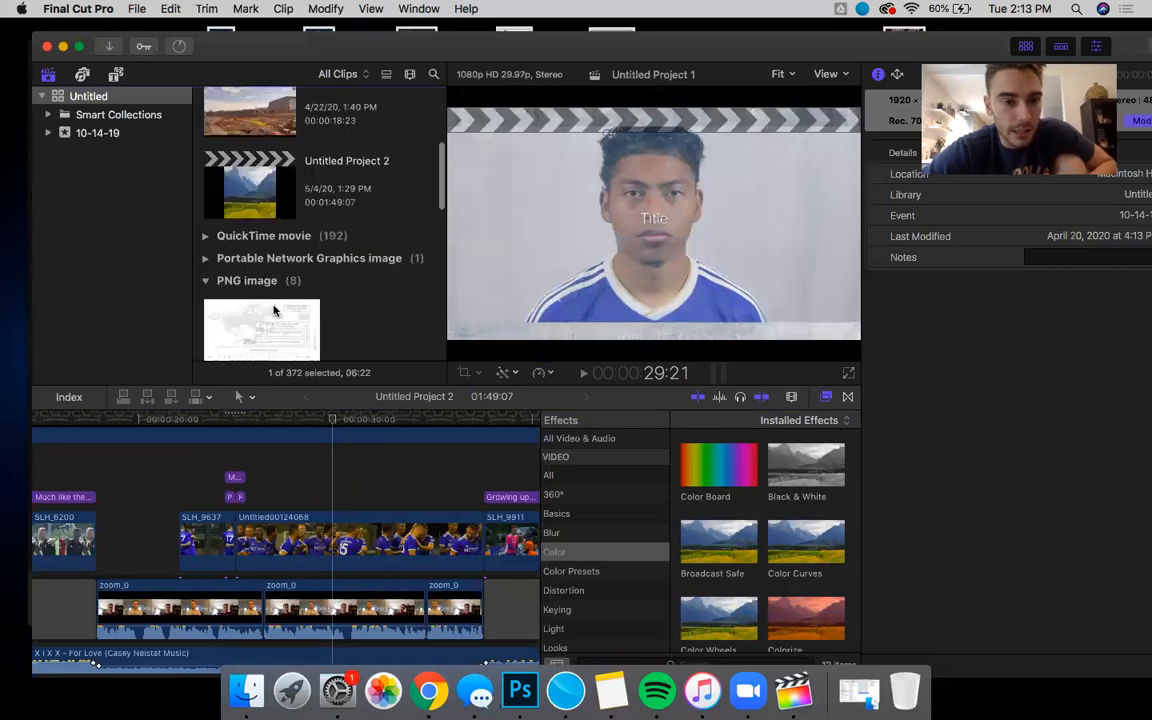
scroll(275, 311, down, 4)
scroll(250, 292, down, 3)
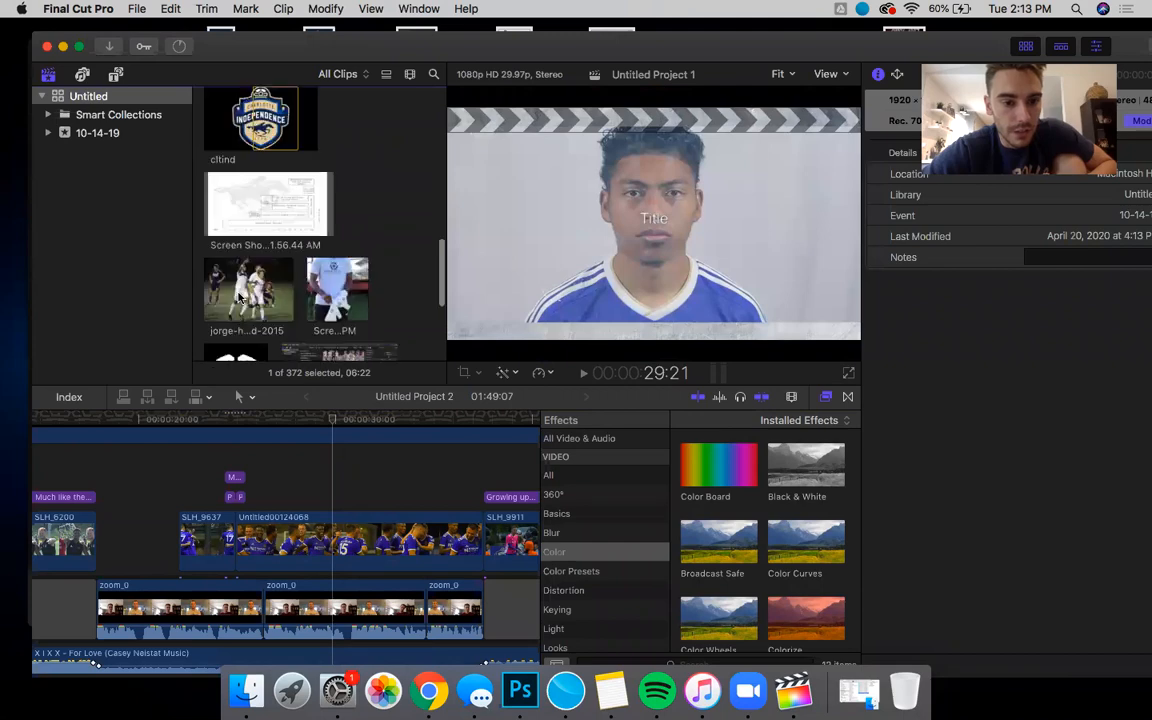
scroll(250, 230, down, 2)
click(266, 157)
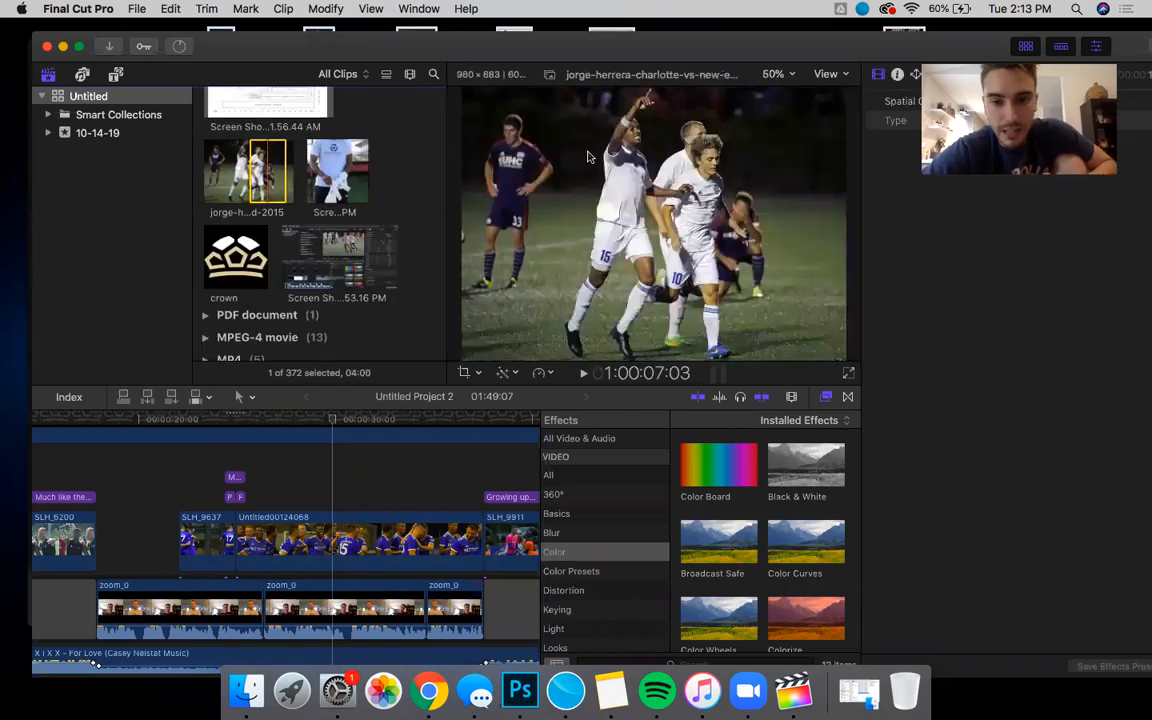
Step: Look through the rest of the library's media groups and return to its list of projects
scroll(273, 265, down, 1)
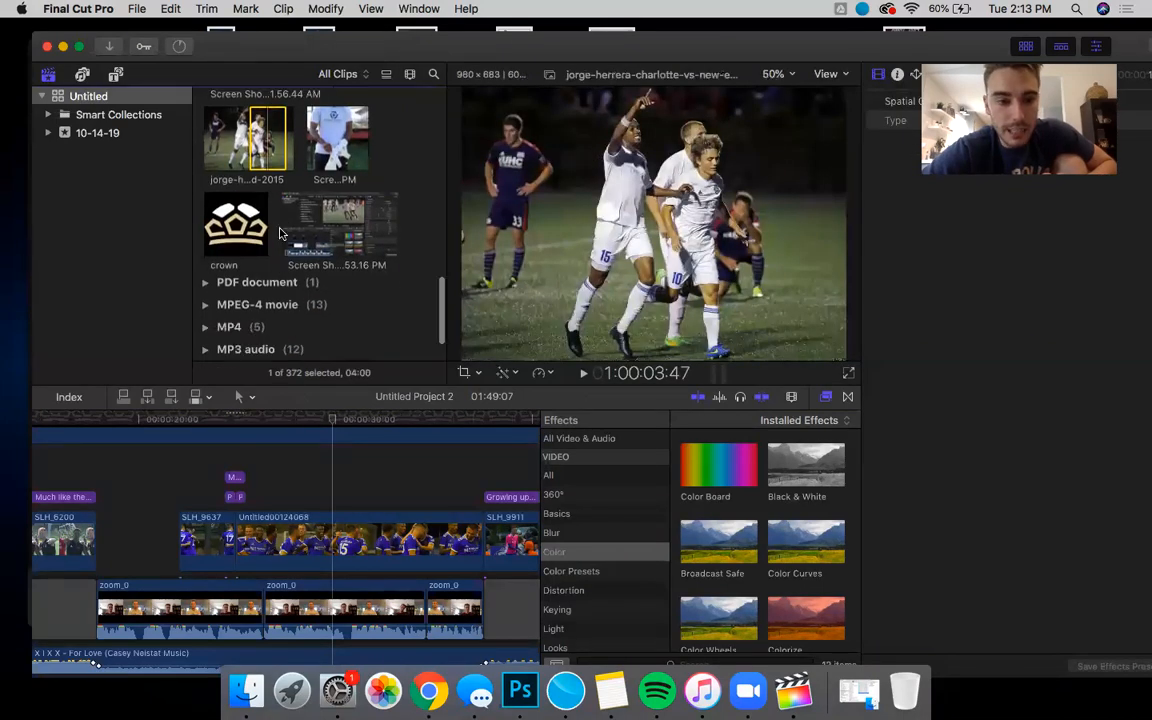
scroll(285, 262, down, 5)
click(290, 260)
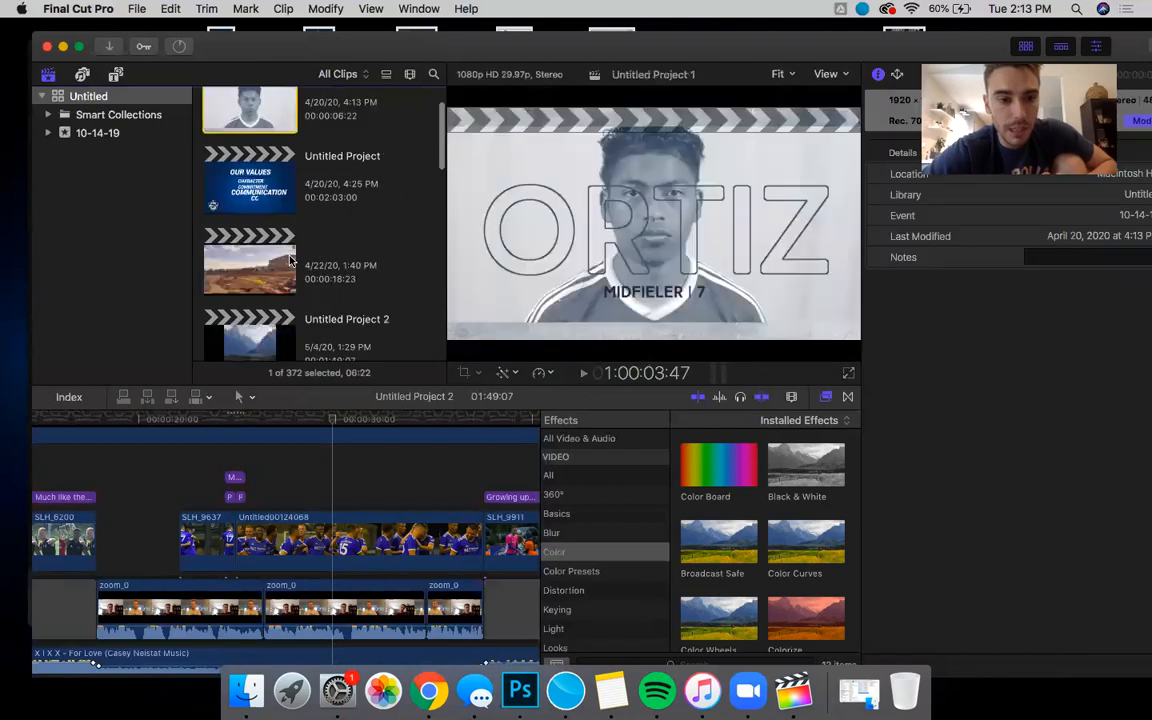
scroll(228, 283, down, 8)
scroll(286, 300, up, 8)
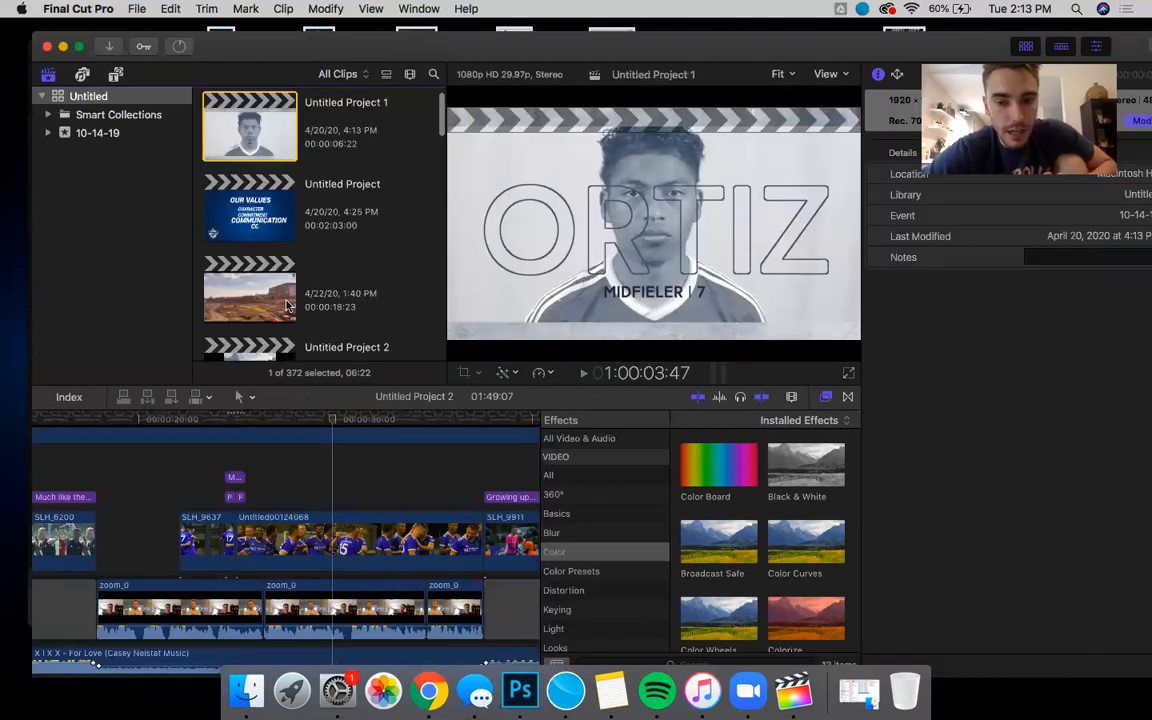
scroll(214, 184, down, 2)
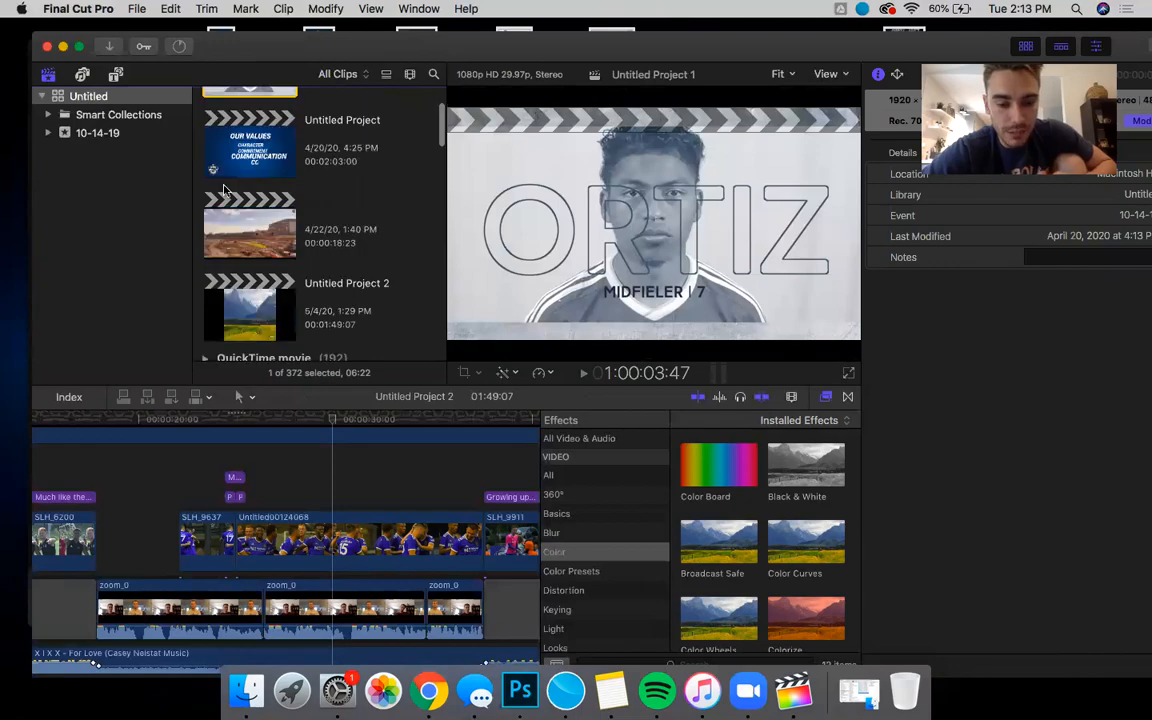
scroll(204, 172, down, 1)
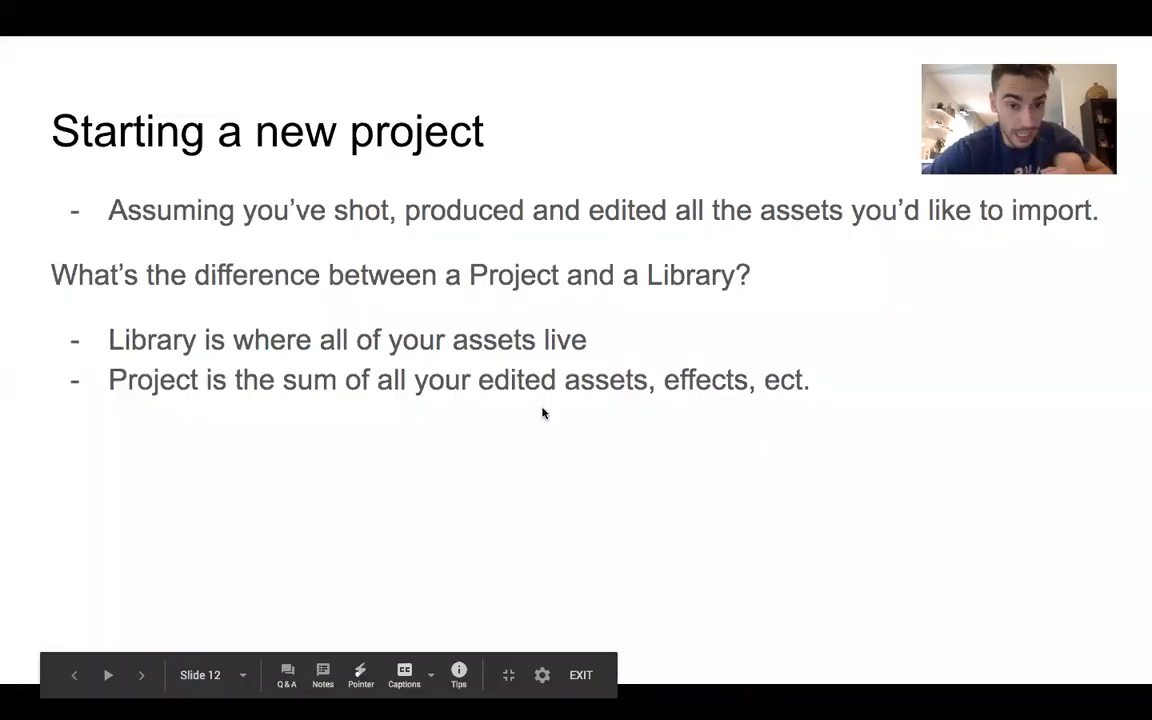
Step: Advance the presentation to slide 13 and switch back to Final Cut Pro
key(Right)
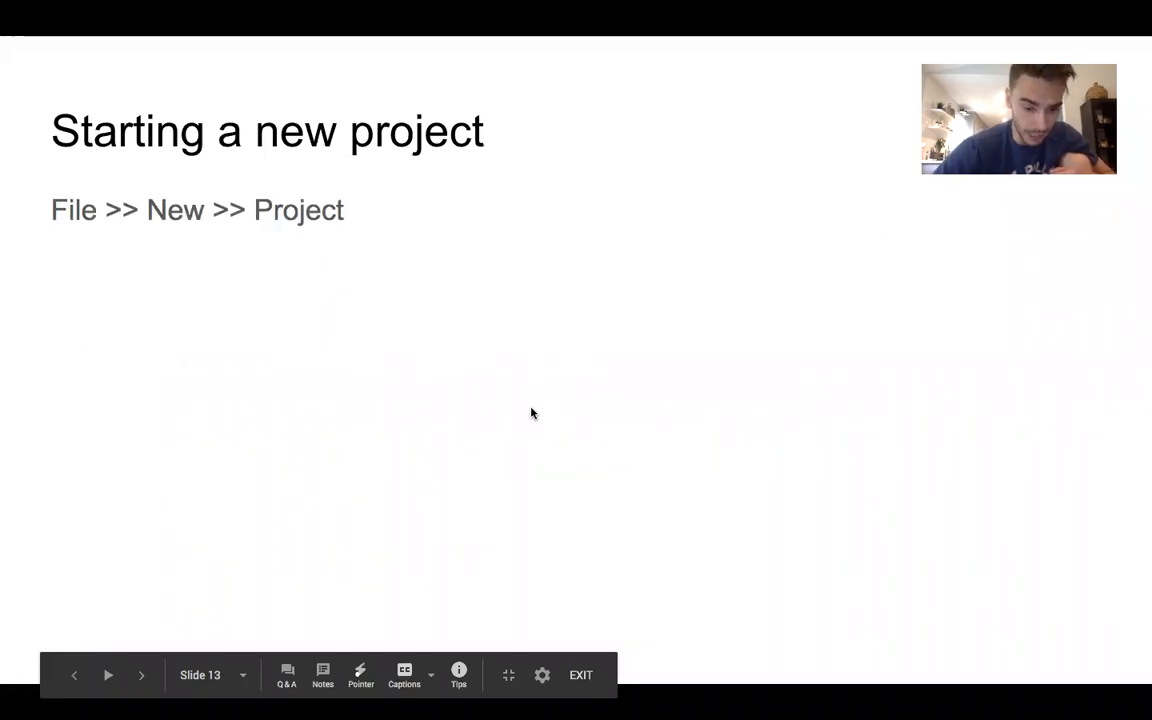
key(ctrl+Up)
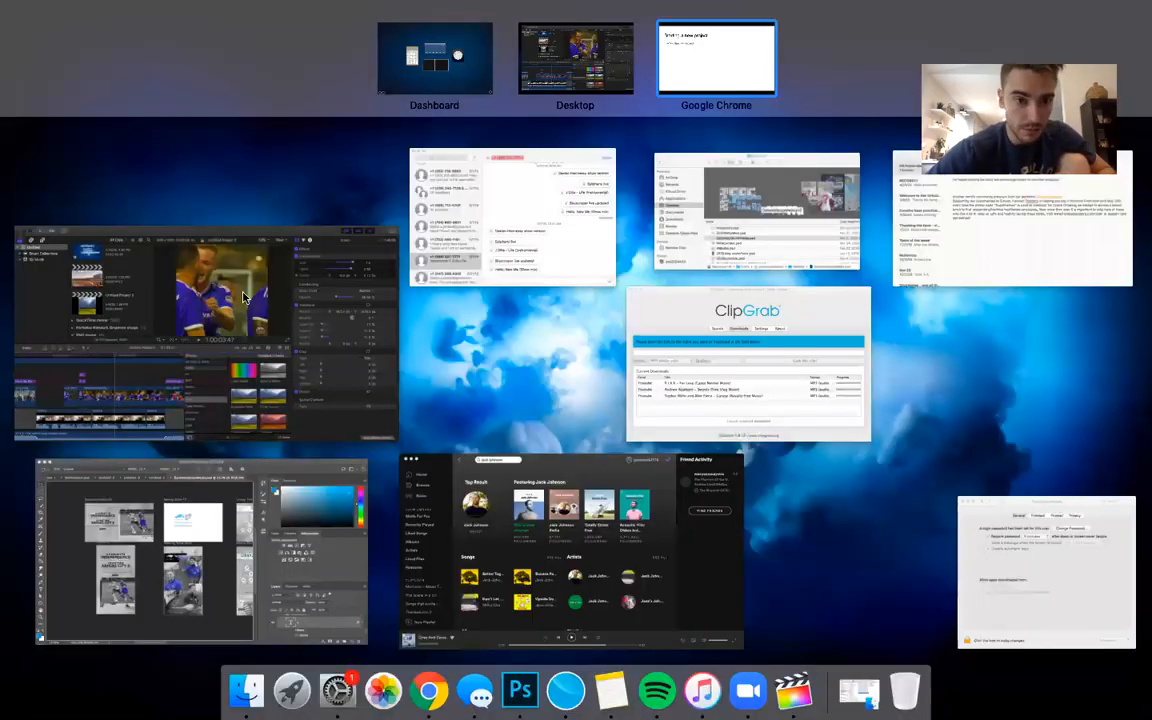
click(245, 297)
Step: Start a new project in the 10-14-19 event and name it "Lesson 1 example"
click(142, 8)
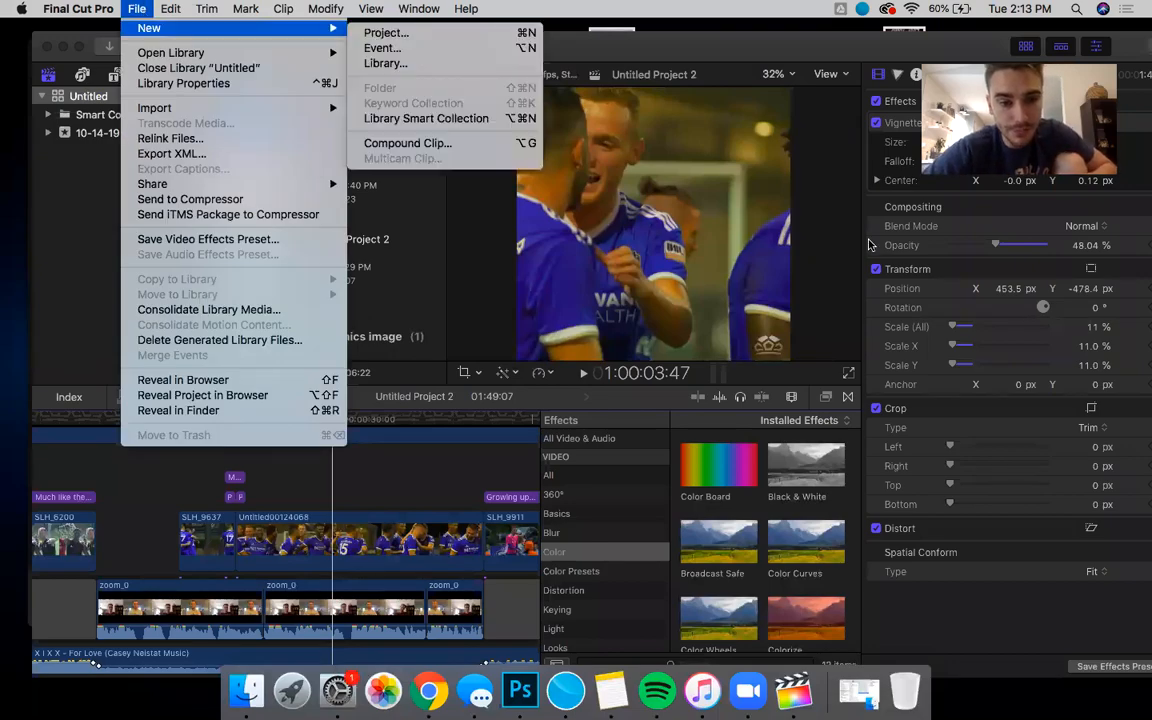
key(super+n)
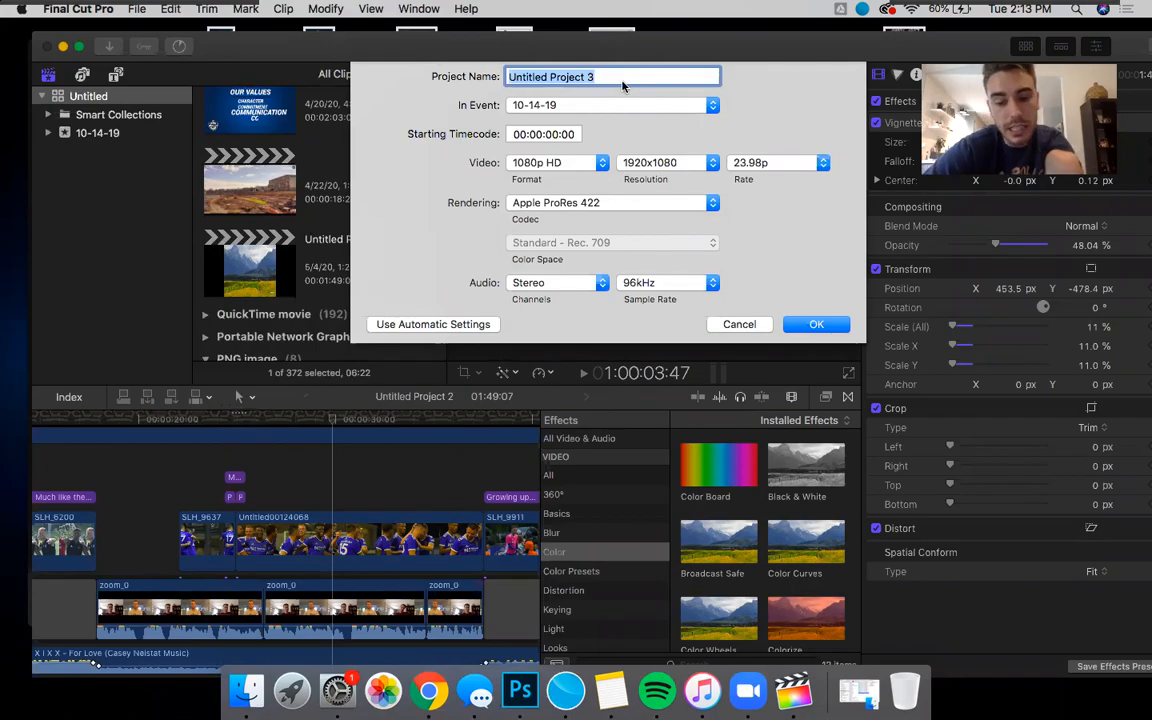
text(T)
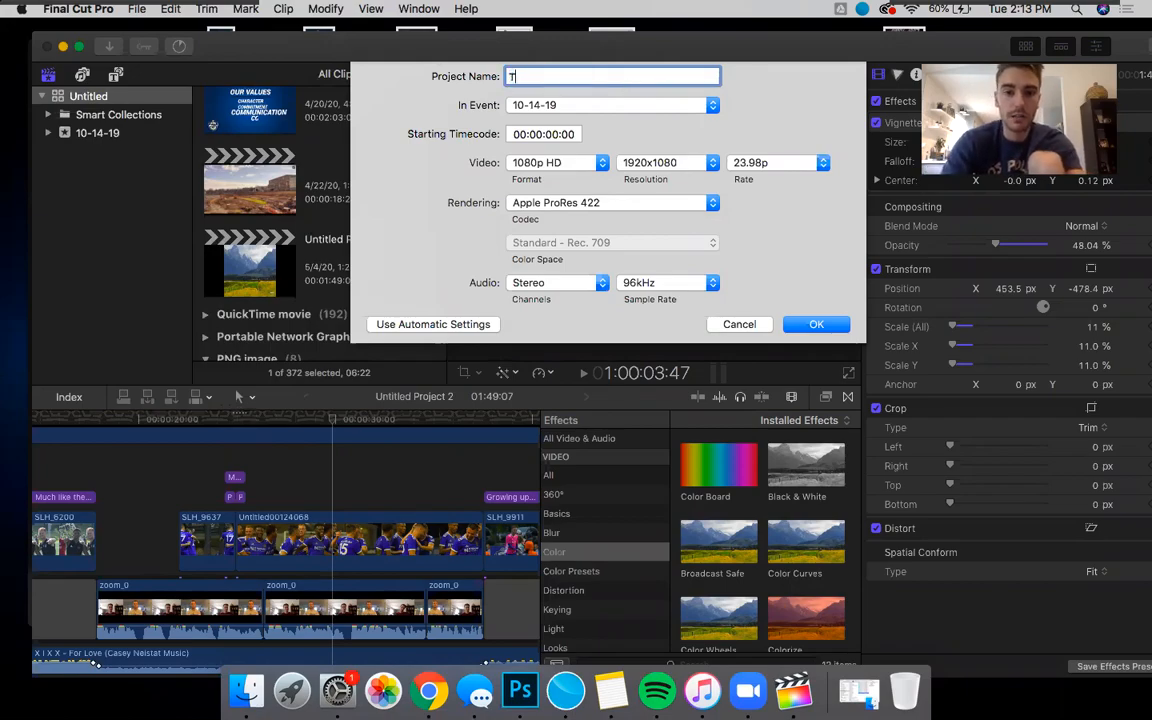
key(BackSpace)
text(Lession )
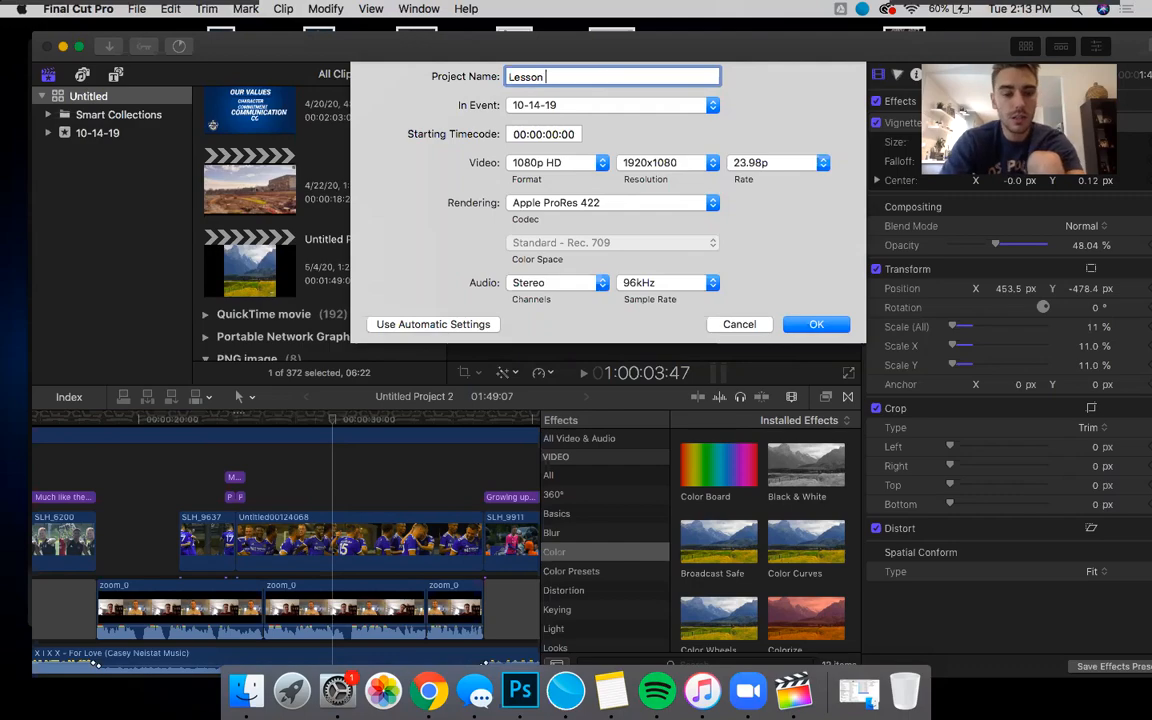
text(1 exa)
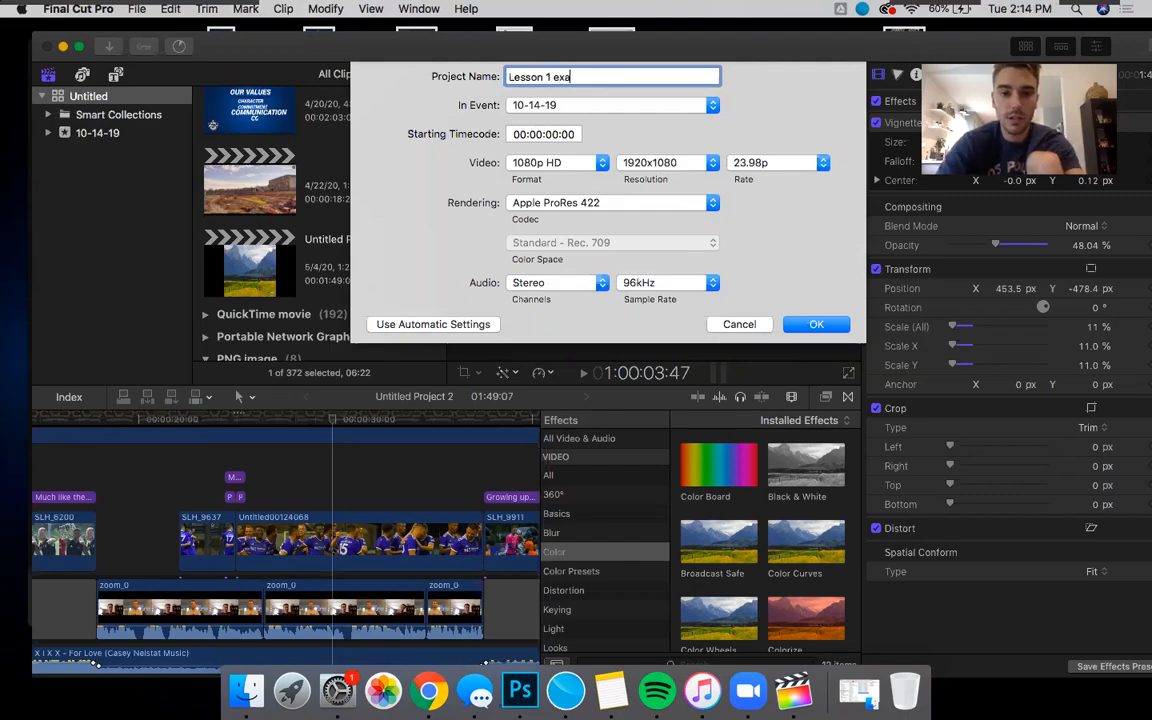
text(mple)
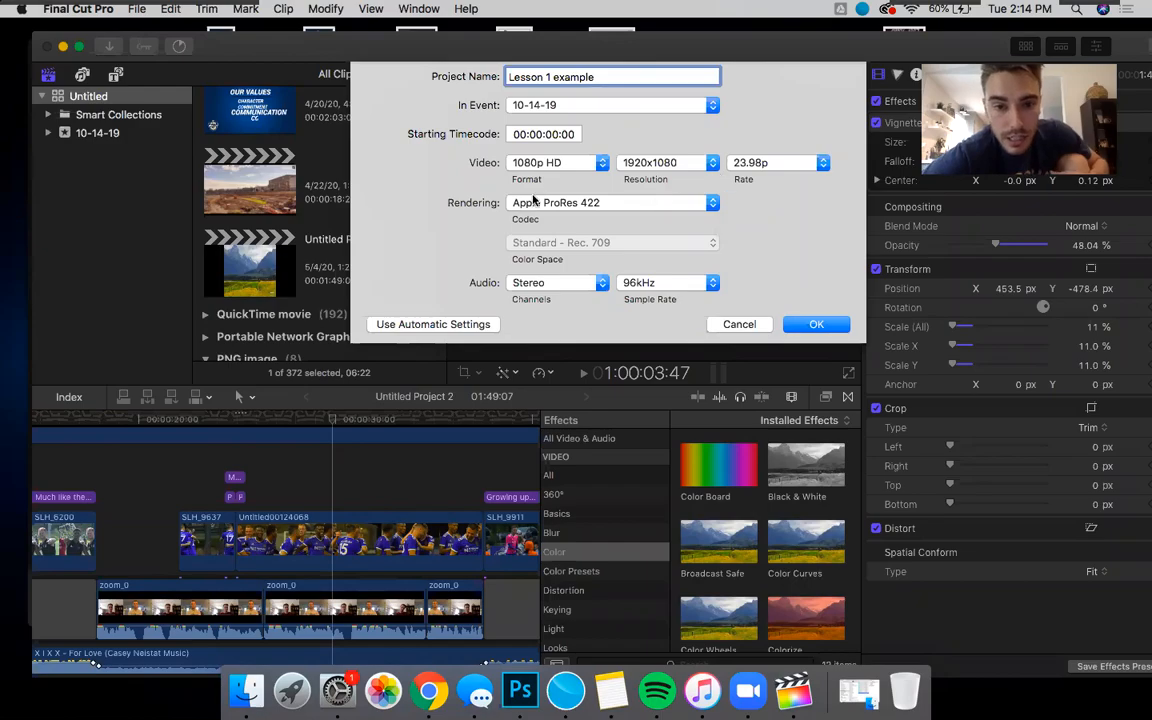
Step: Check the video format and resolution options offered for the new project
click(603, 166)
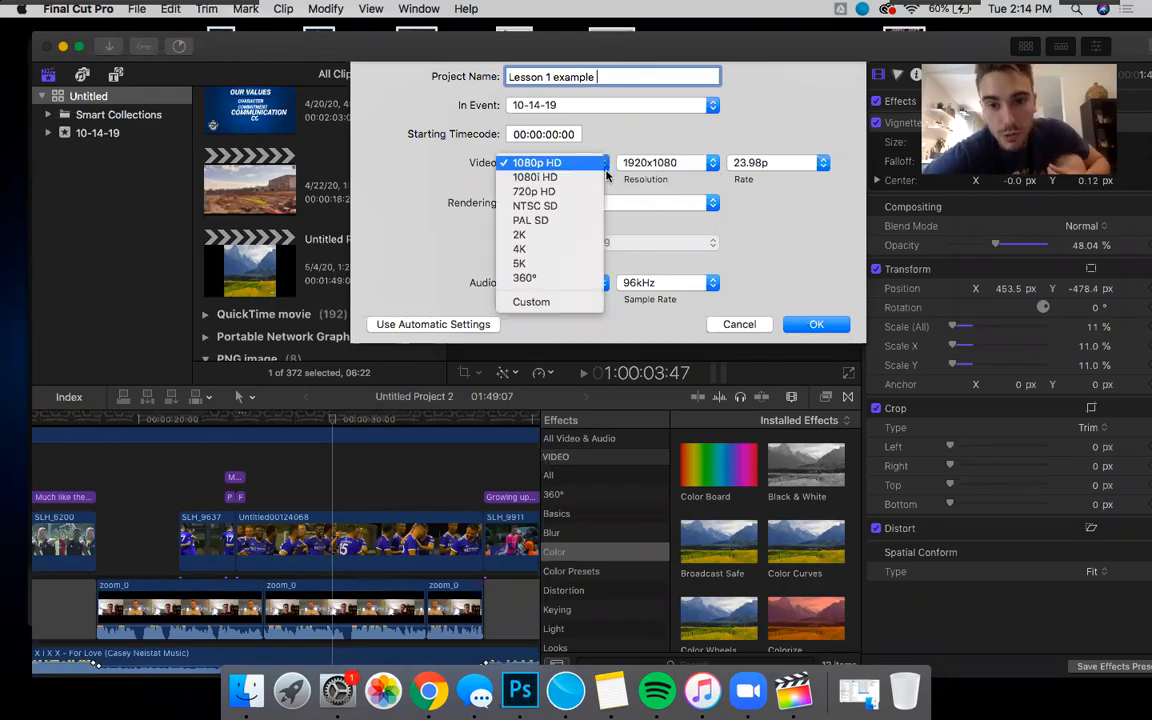
click(609, 159)
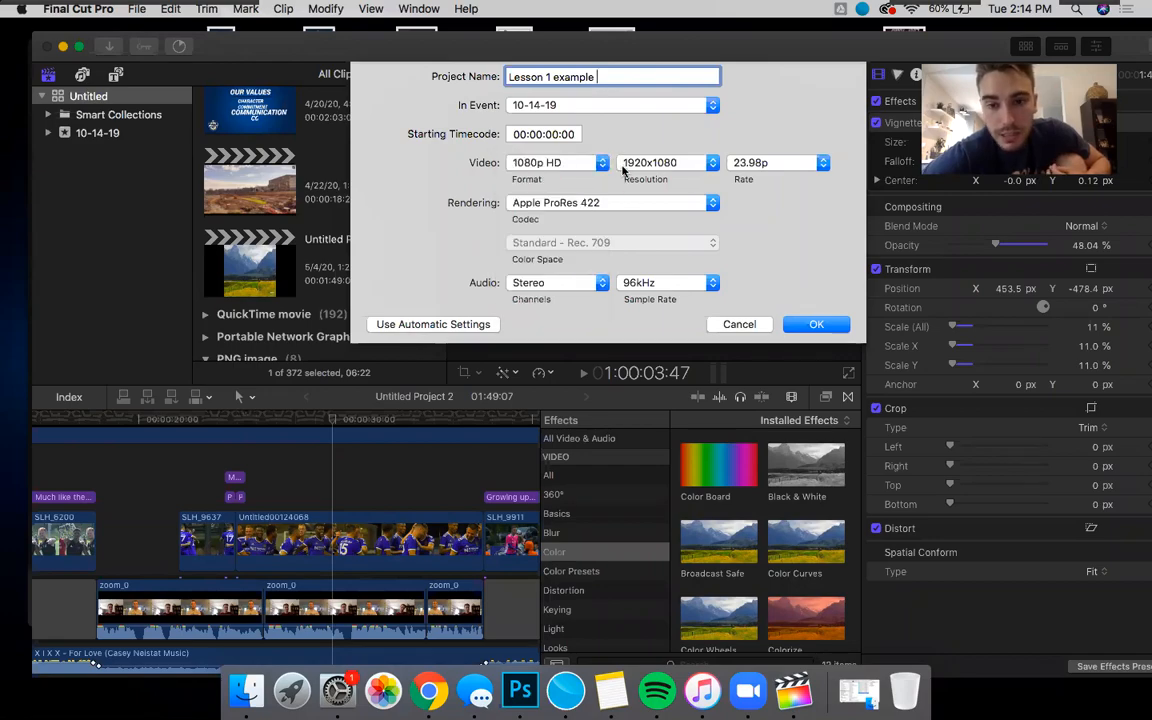
click(690, 168)
click(640, 162)
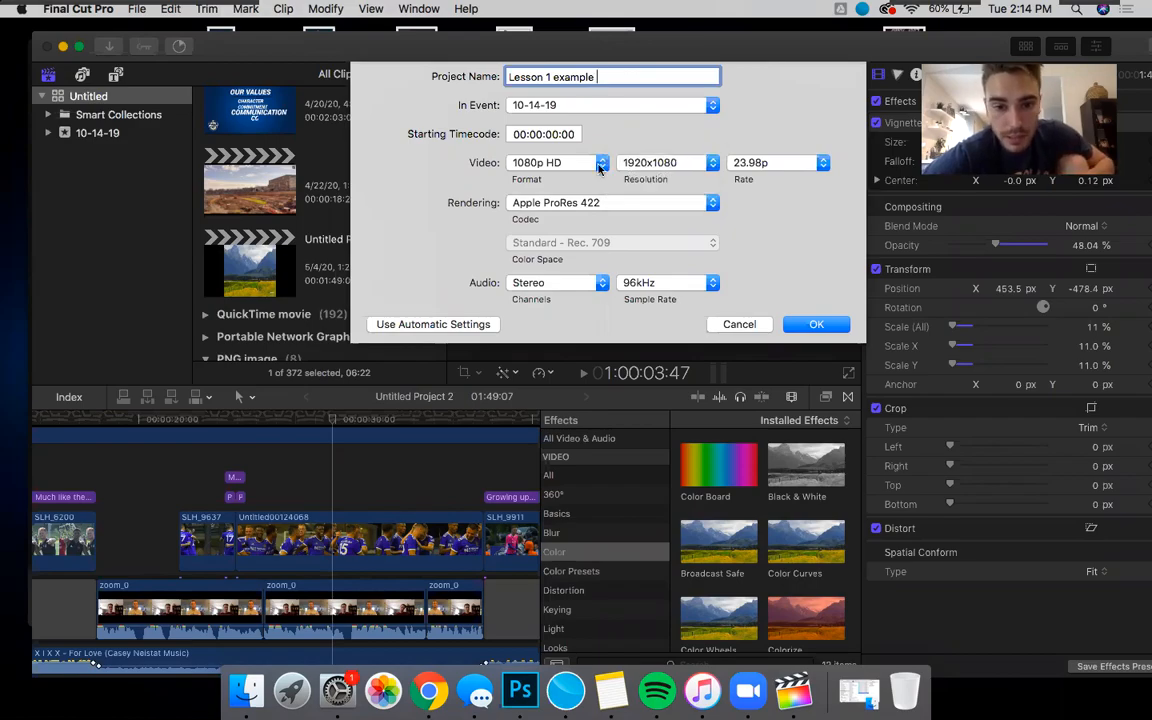
Step: Try the Custom and 4K video formats for the new project
click(556, 163)
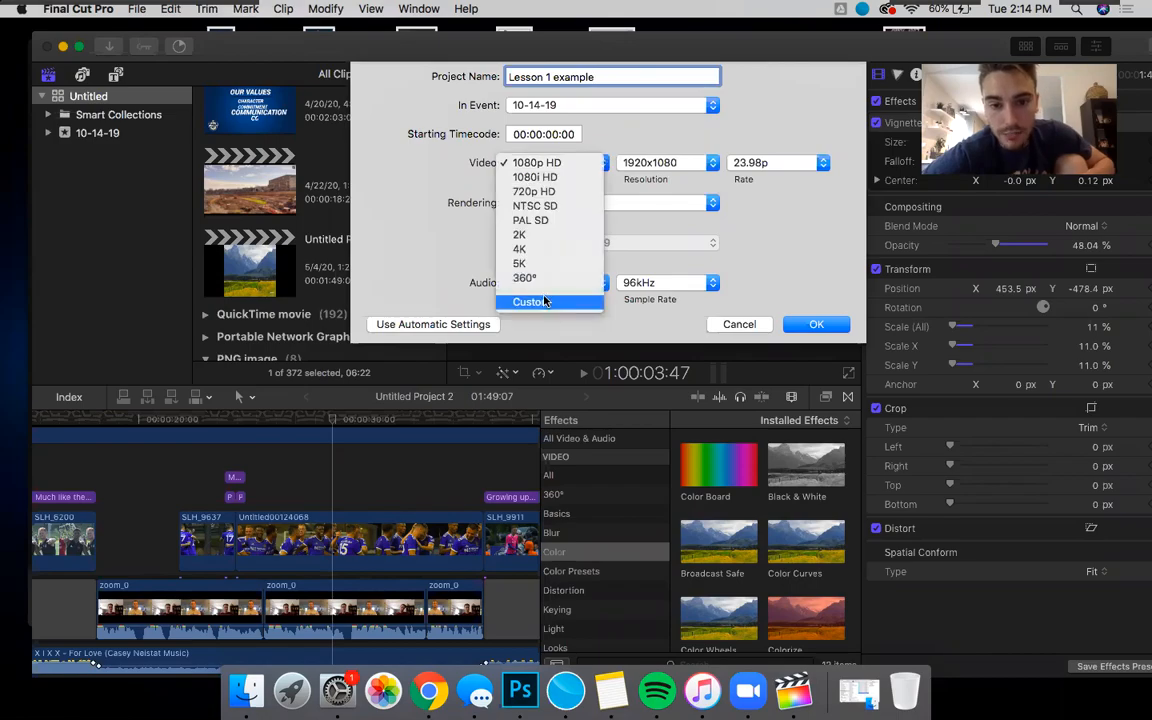
click(545, 302)
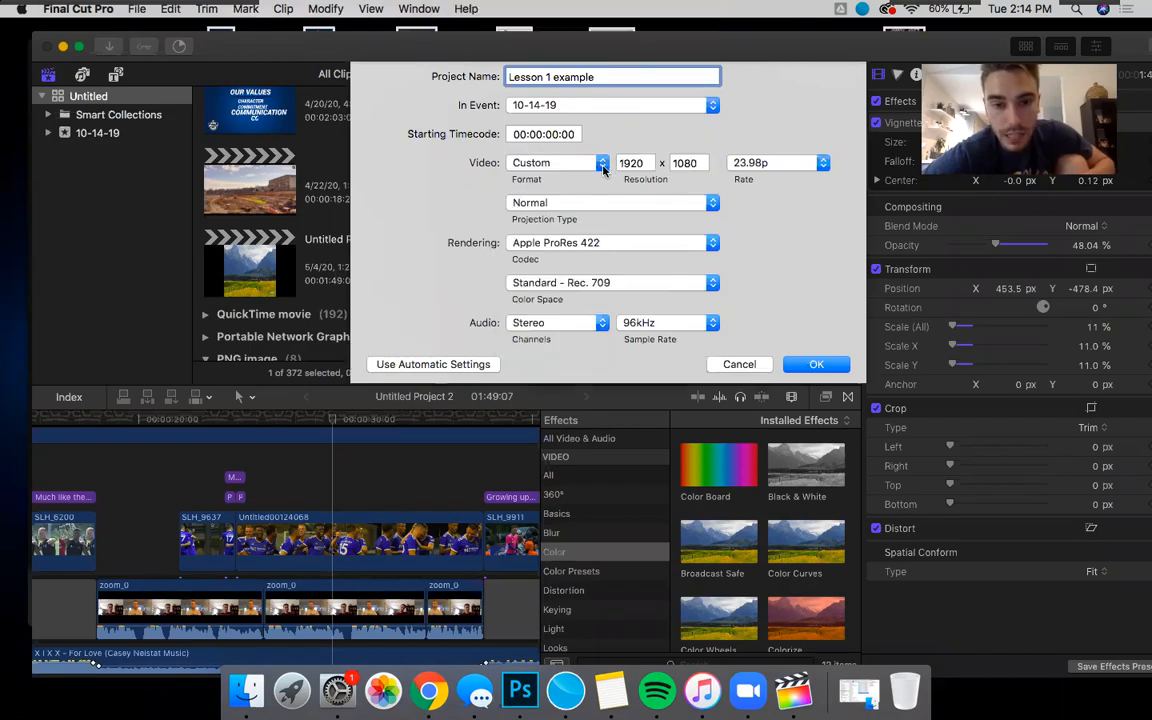
click(590, 162)
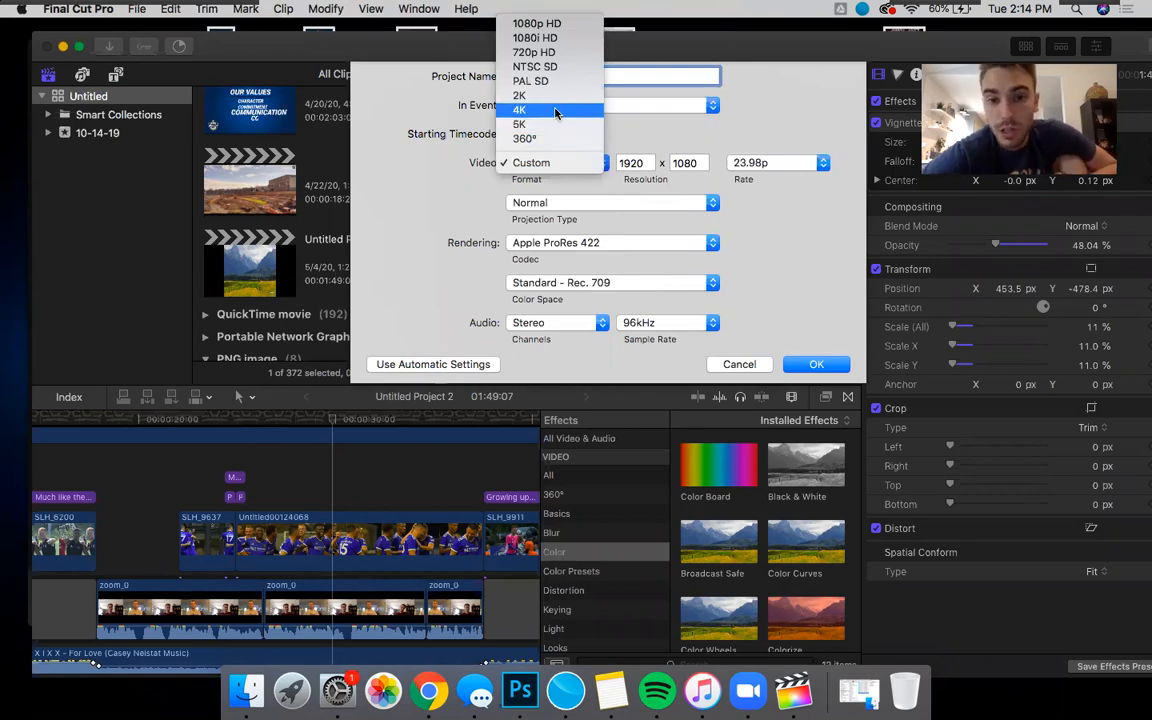
click(556, 110)
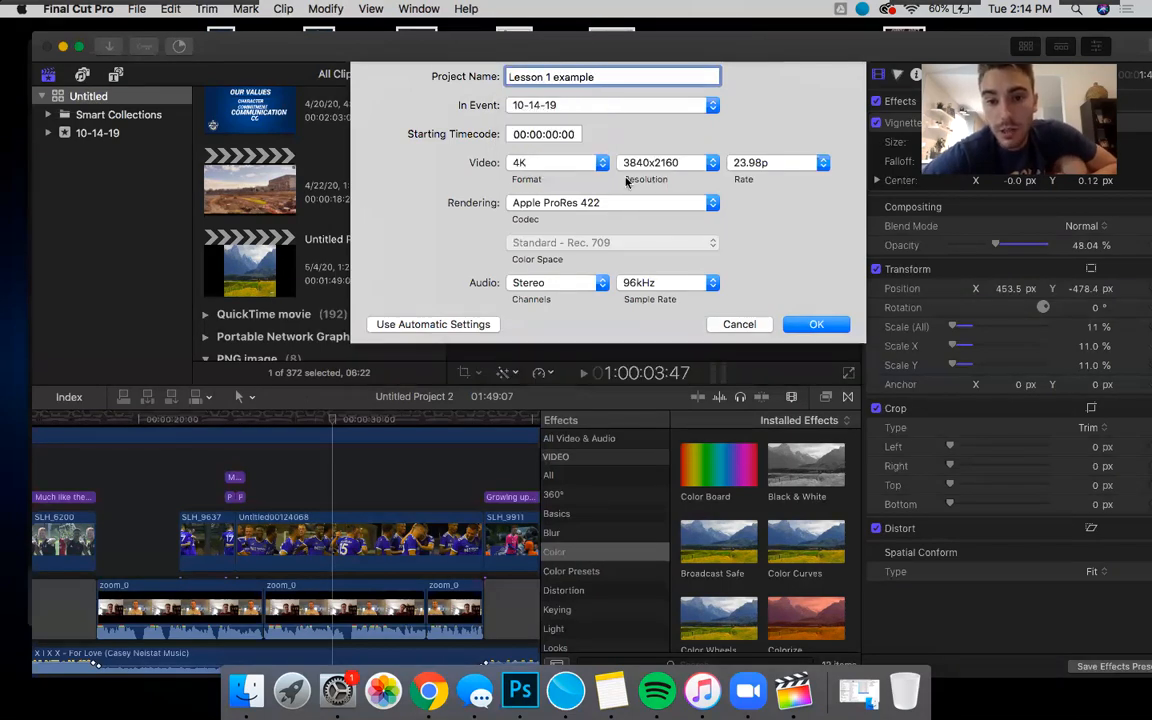
Step: Set the new project's video format to Custom with a resolution width of 1080, giving a 1080 x 1080 frame
click(546, 162)
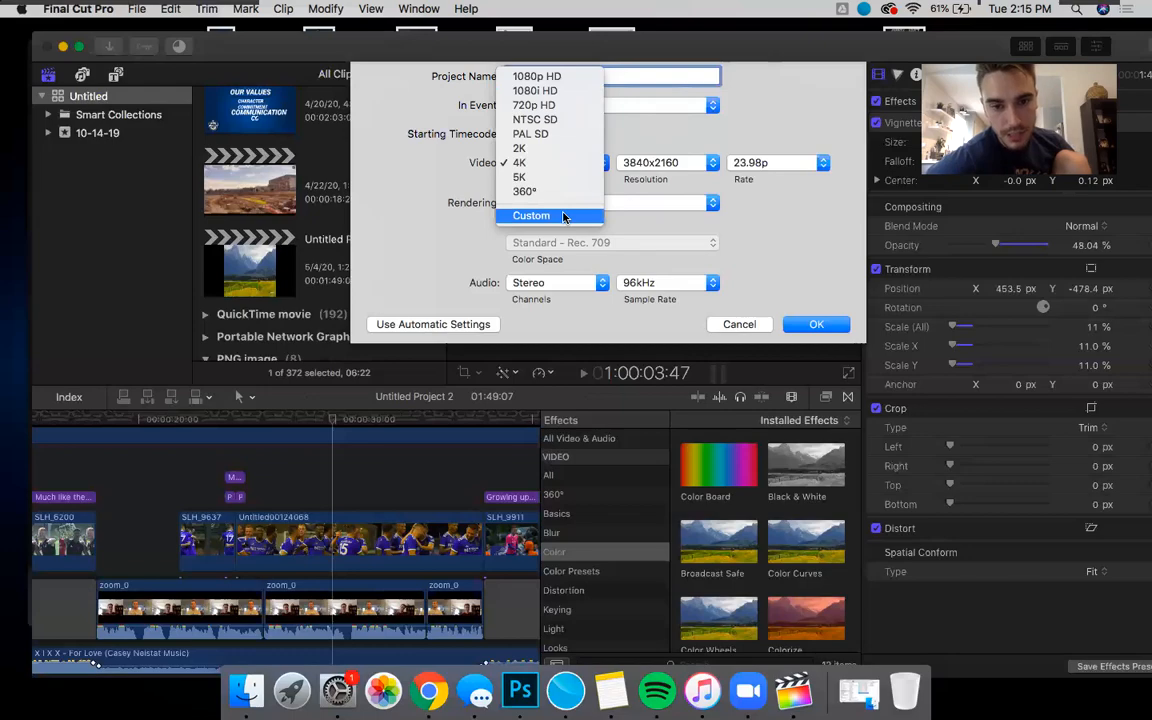
click(531, 215)
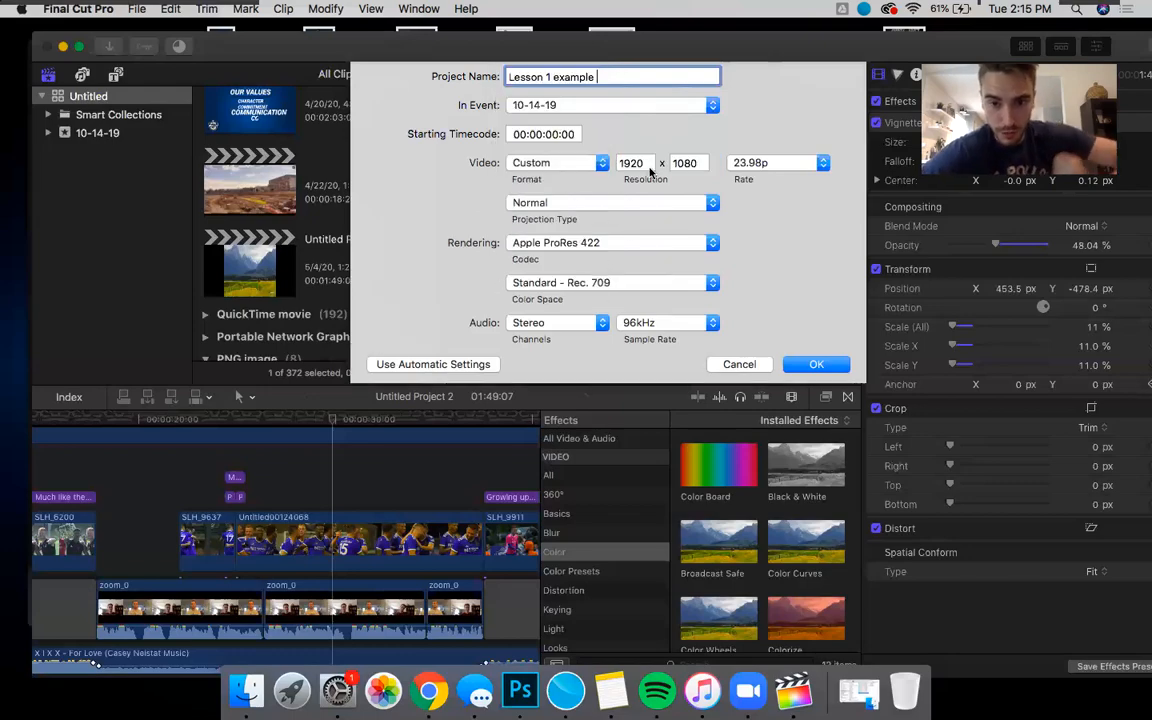
key(Tab)
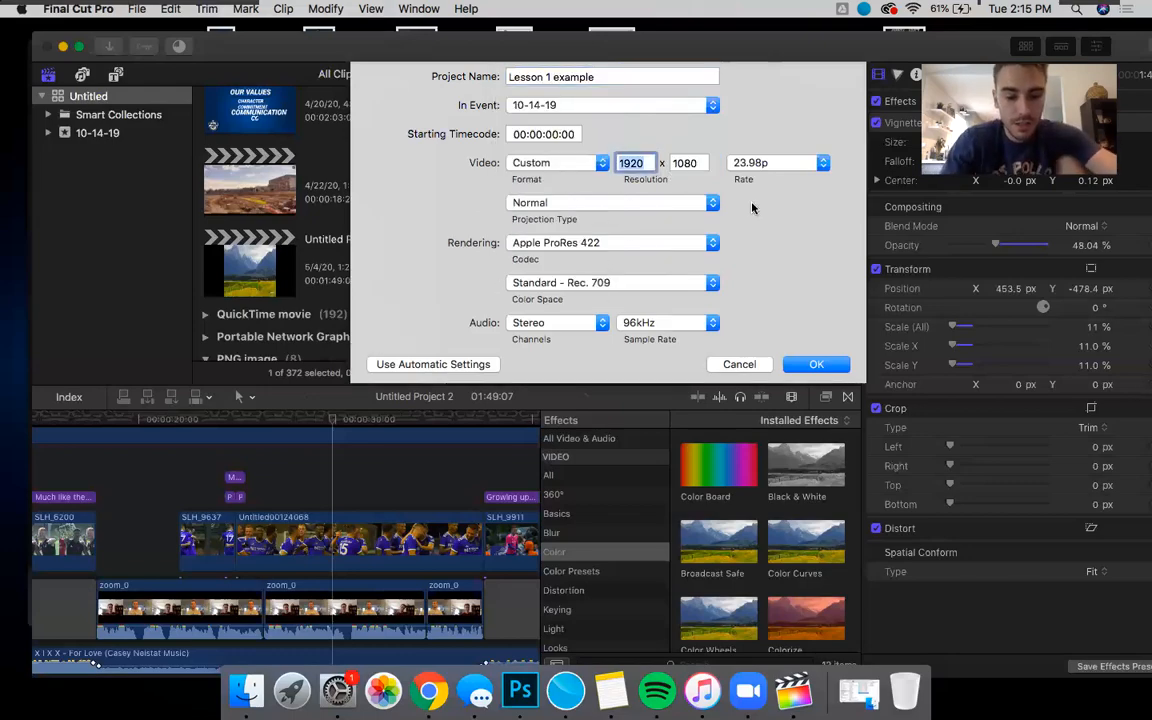
text(1)
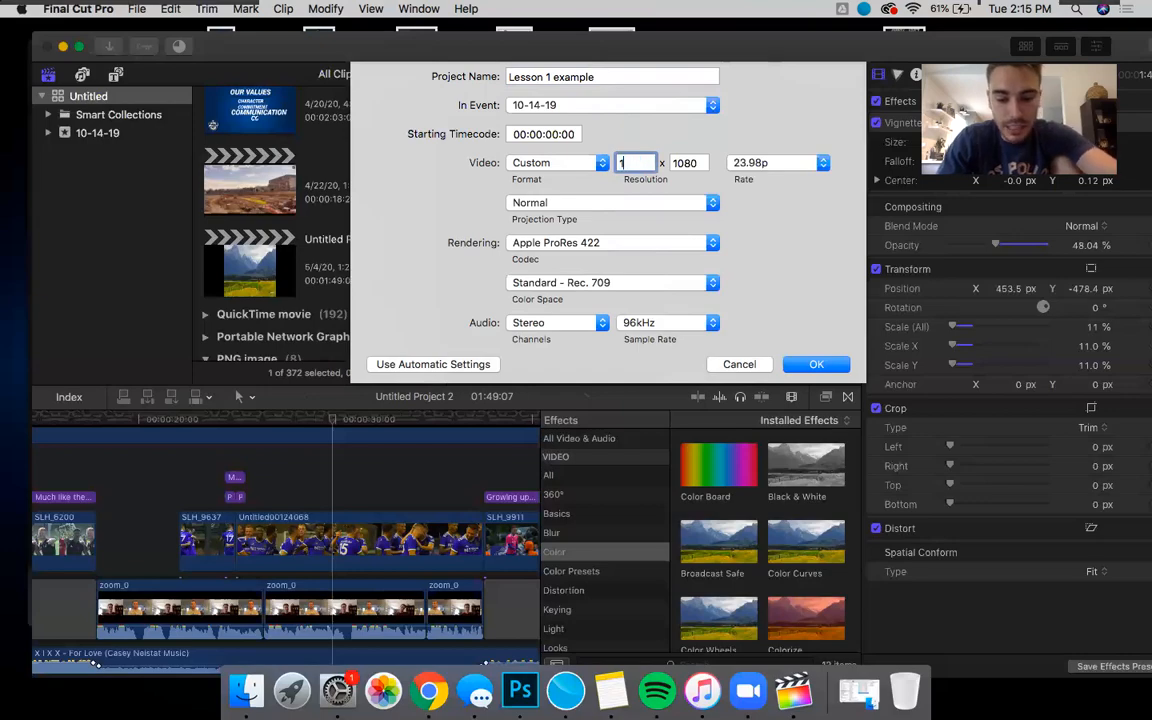
text(080)
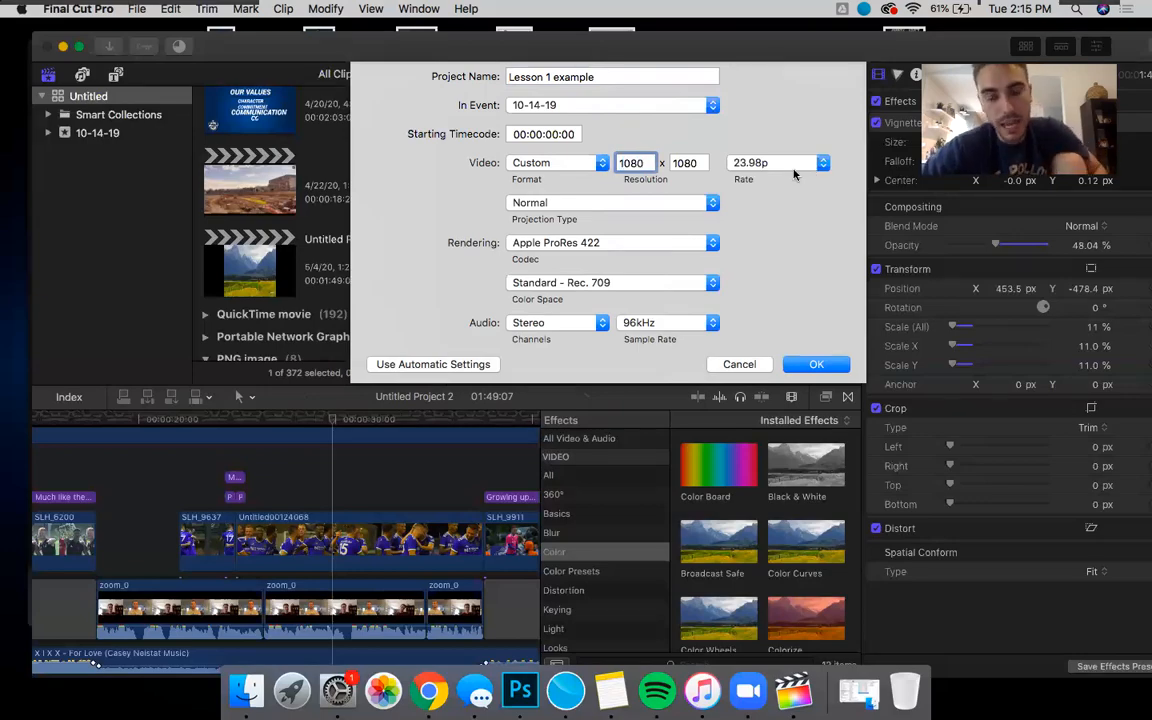
Step: Review the frame rates offered for the new project and keep 23.98p
click(785, 165)
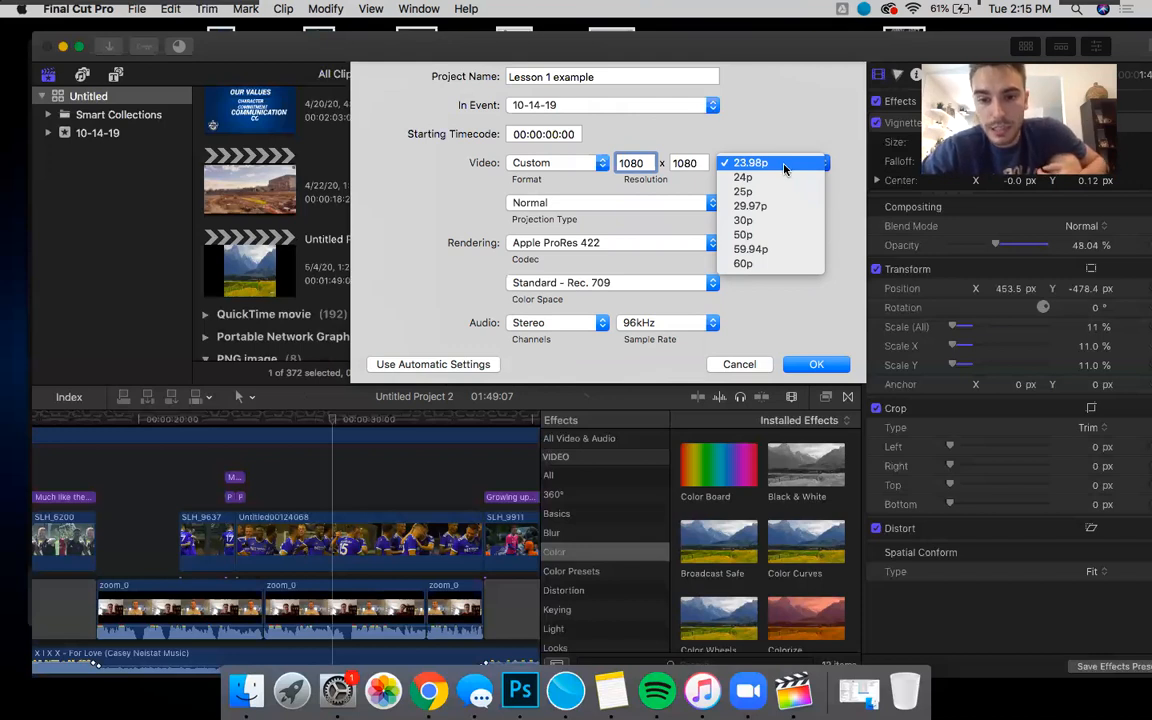
key(Escape)
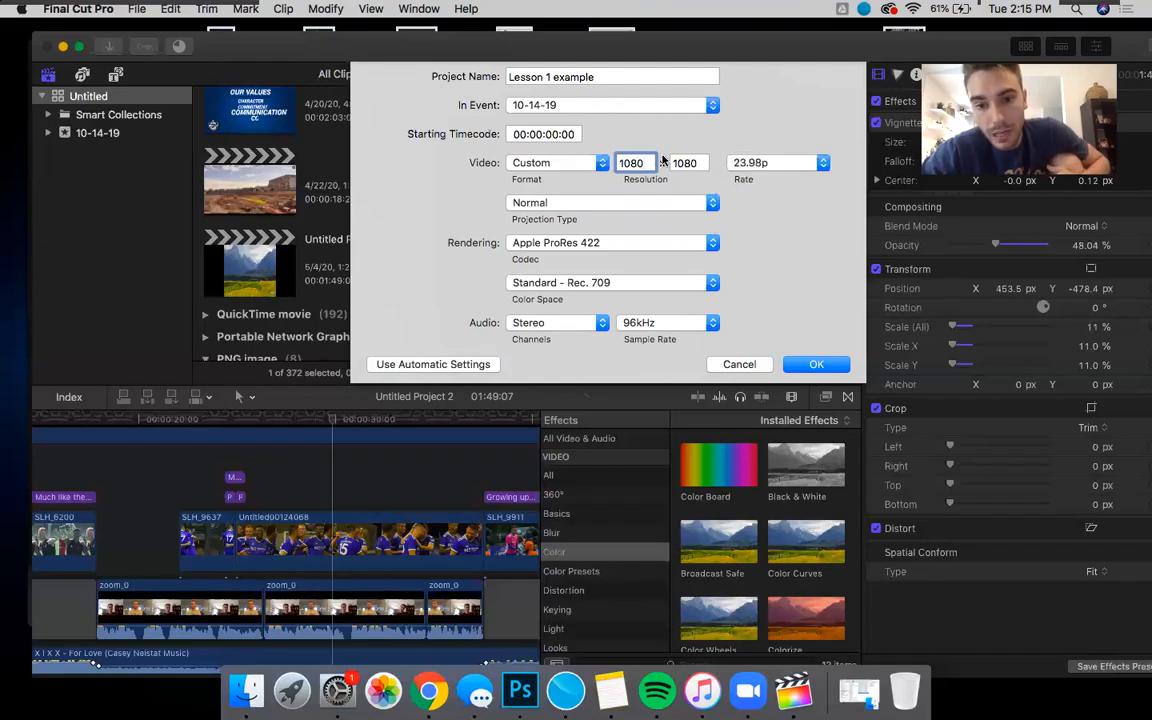
click(782, 164)
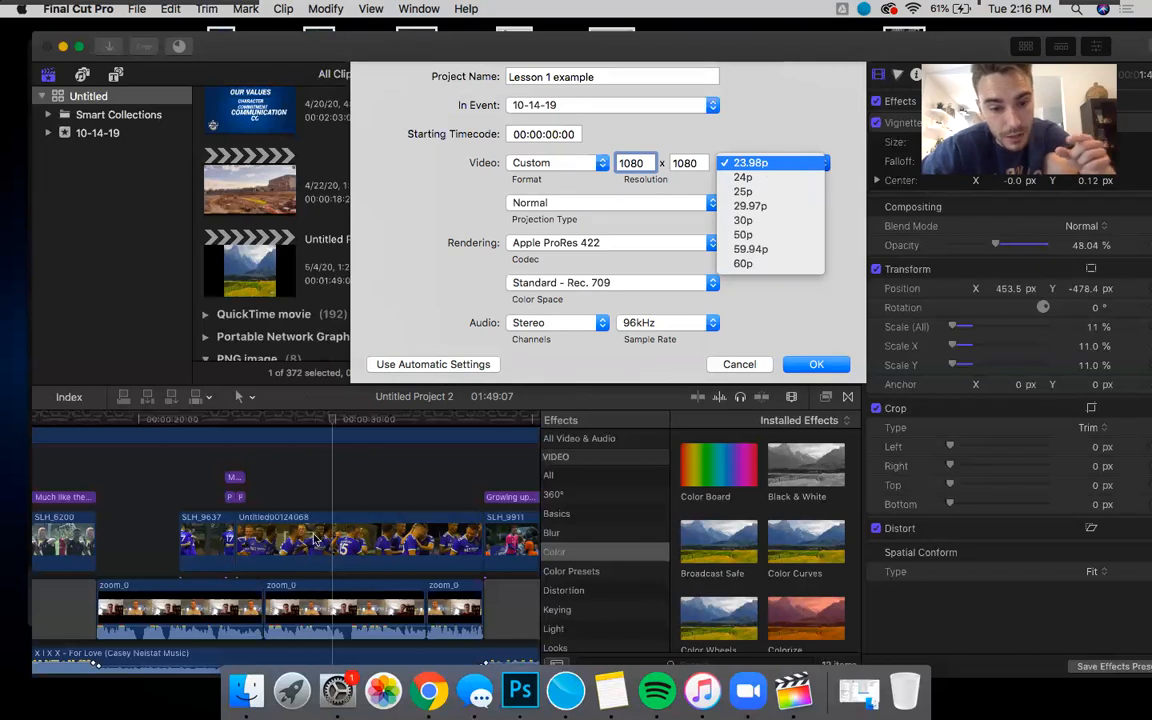
click(768, 166)
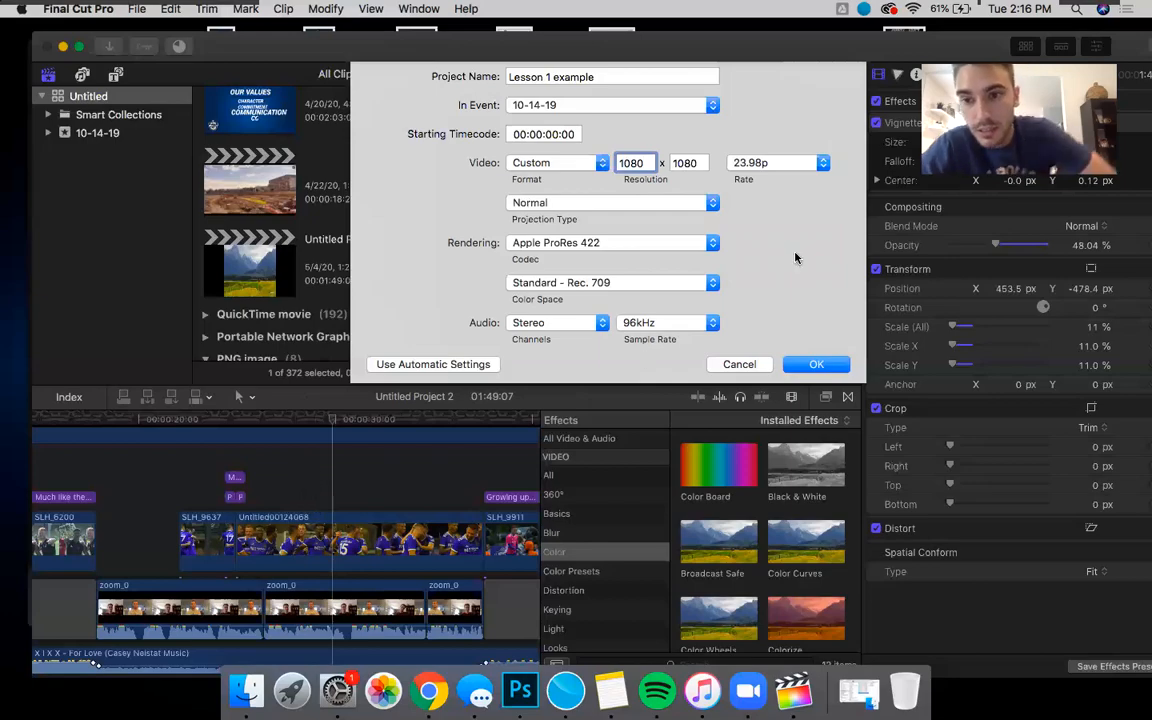
click(785, 164)
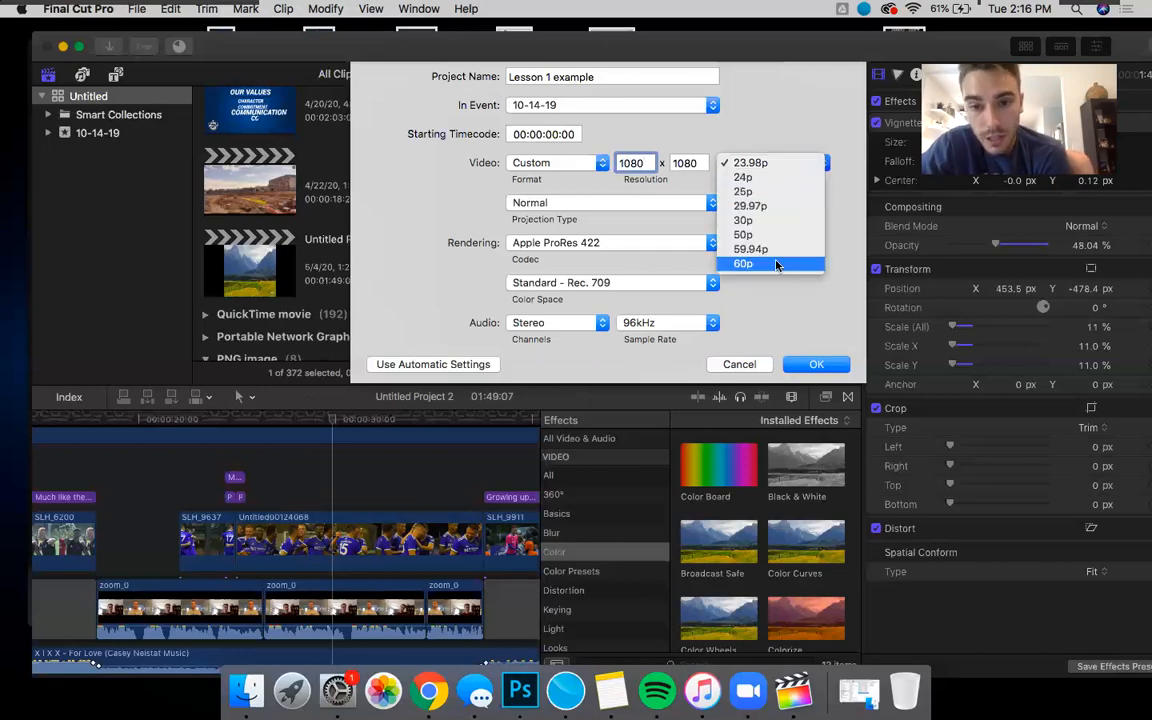
click(764, 167)
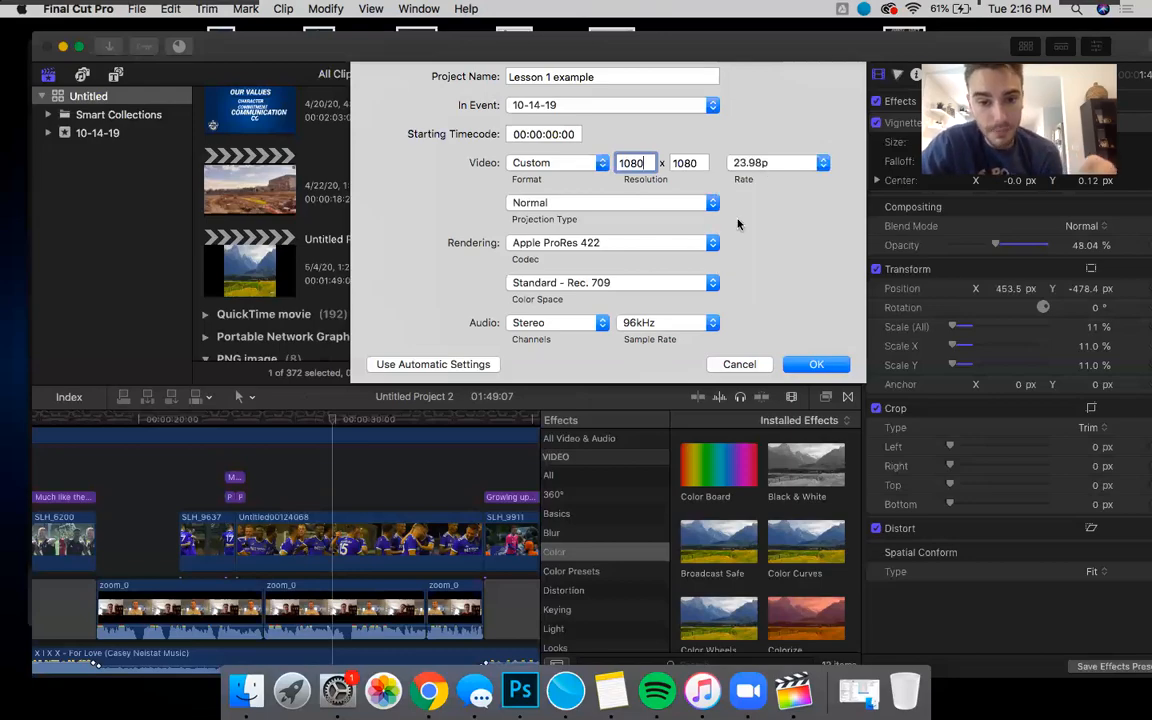
Step: Check the projection type options for the new project and keep Normal
click(516, 197)
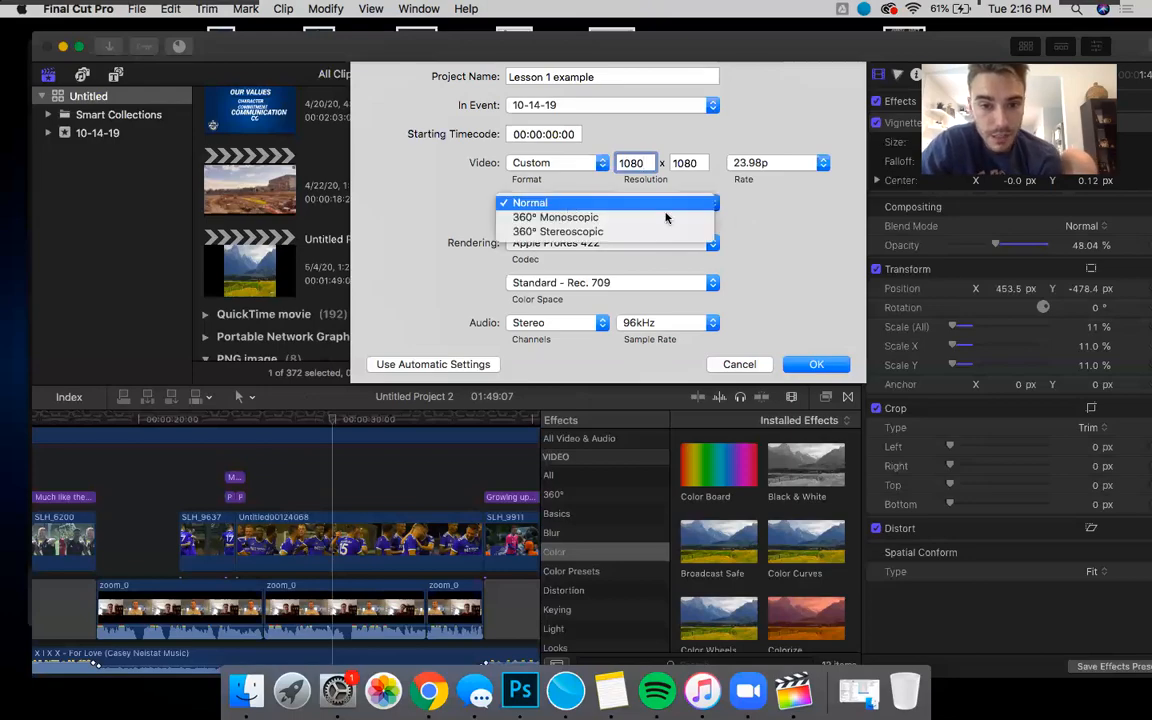
click(615, 207)
click(605, 204)
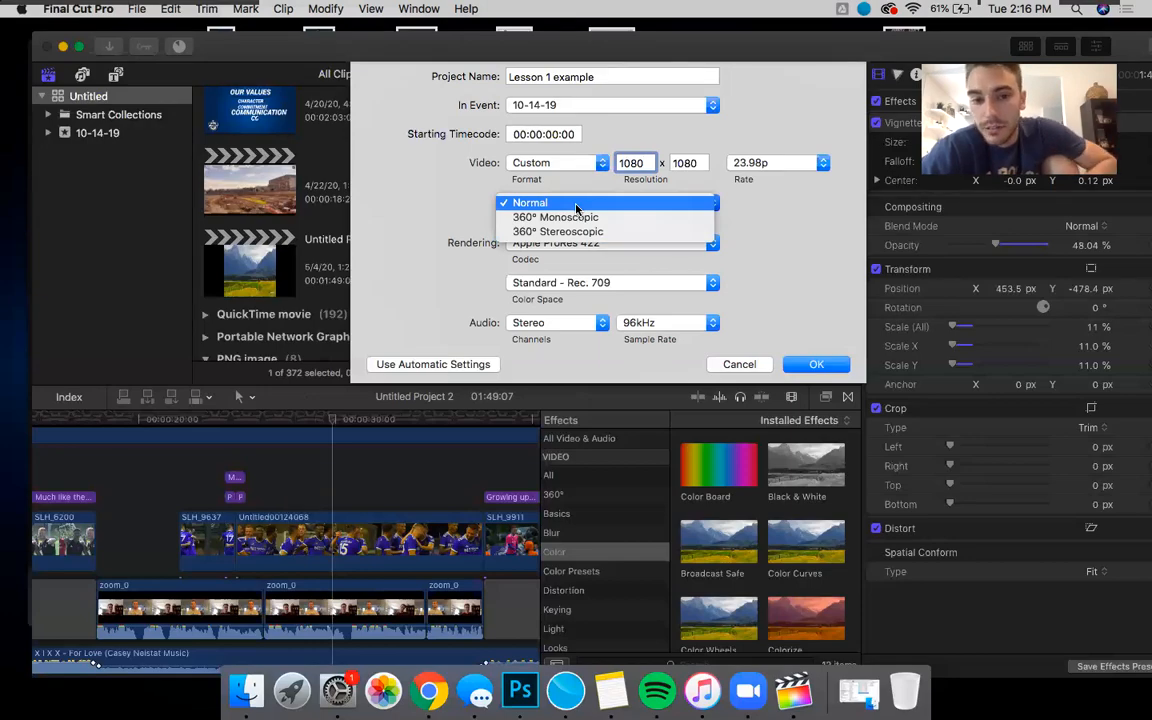
click(576, 208)
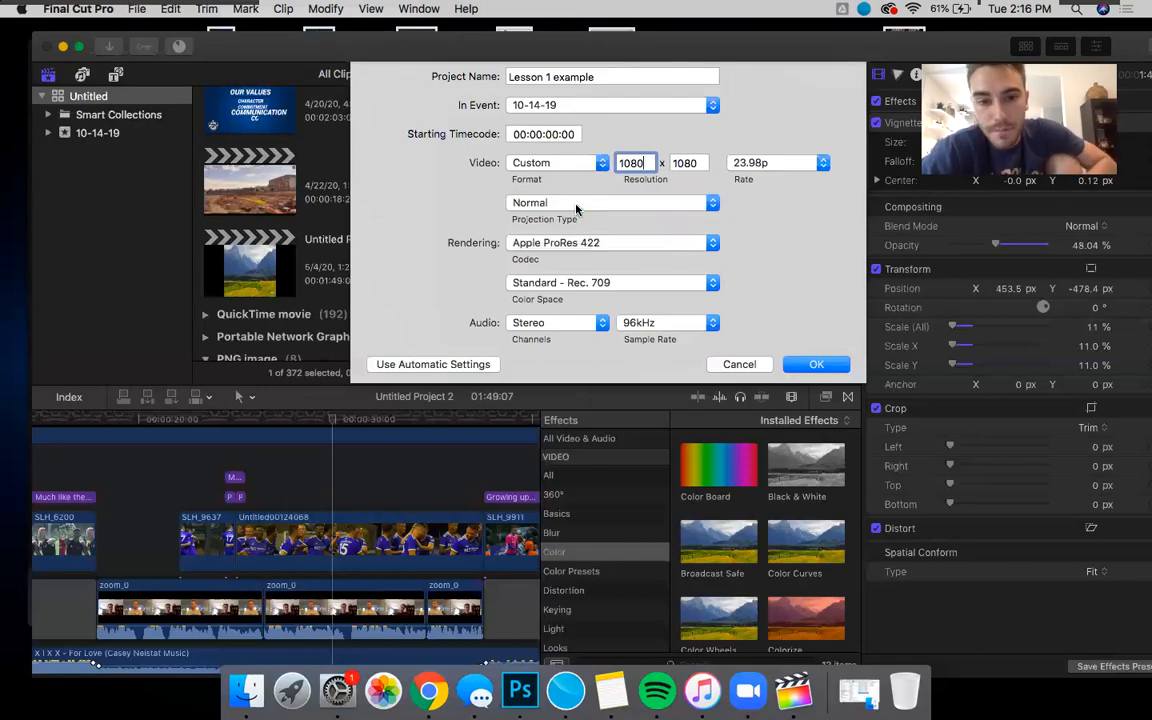
Step: Look through the rendering codec choices and keep Apple ProRes 422
click(552, 252)
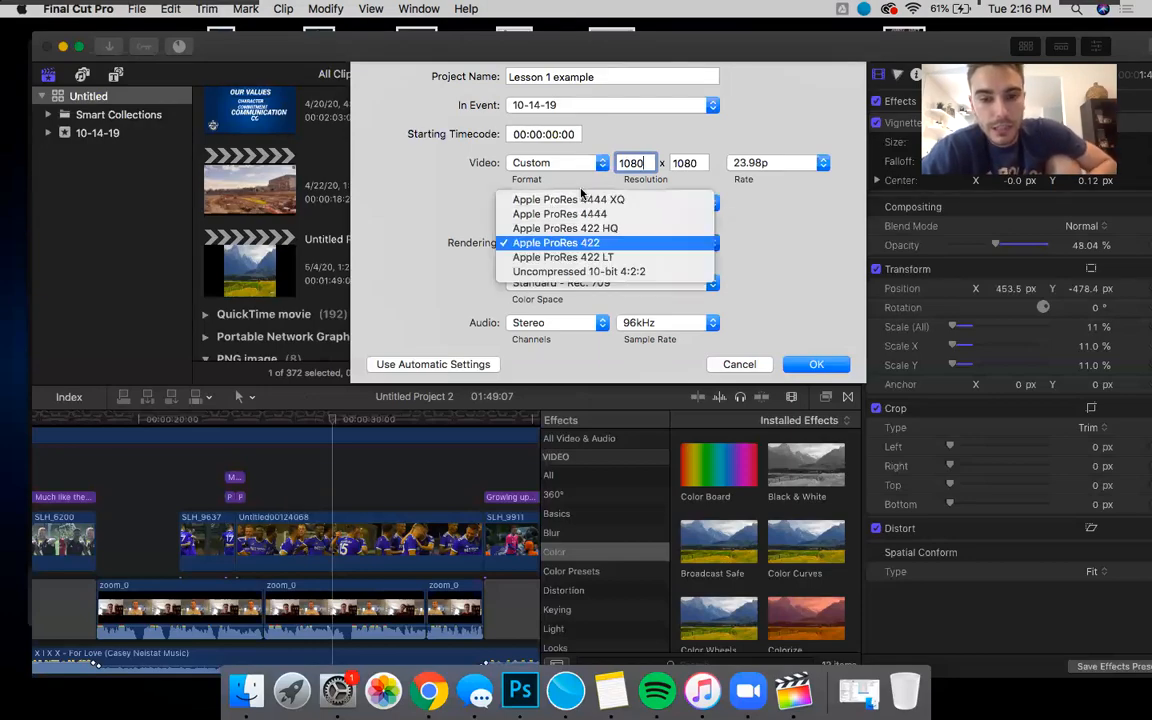
click(659, 243)
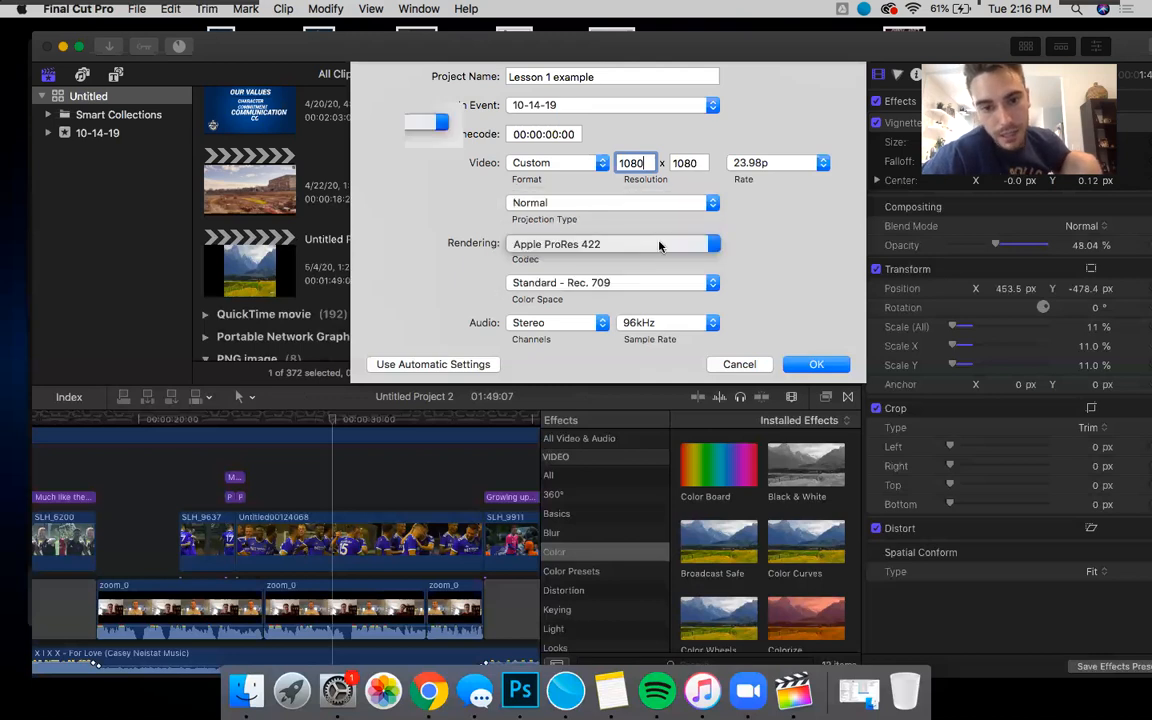
click(659, 245)
key(Down)
key(Down)
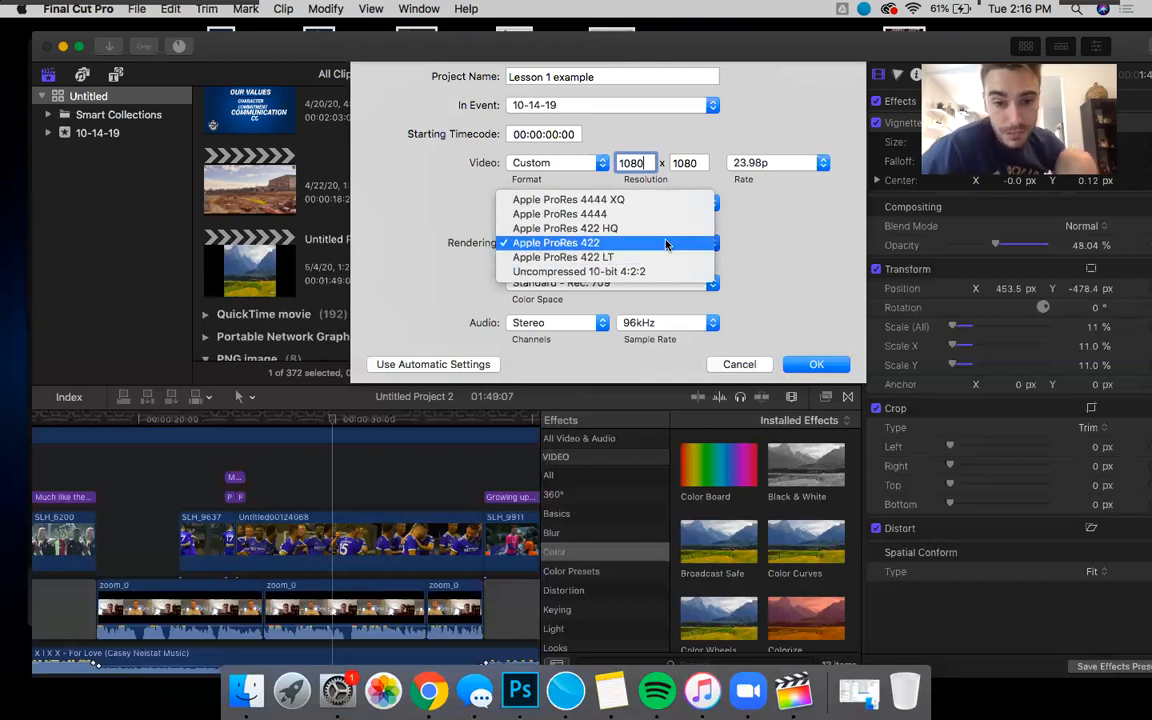
click(666, 245)
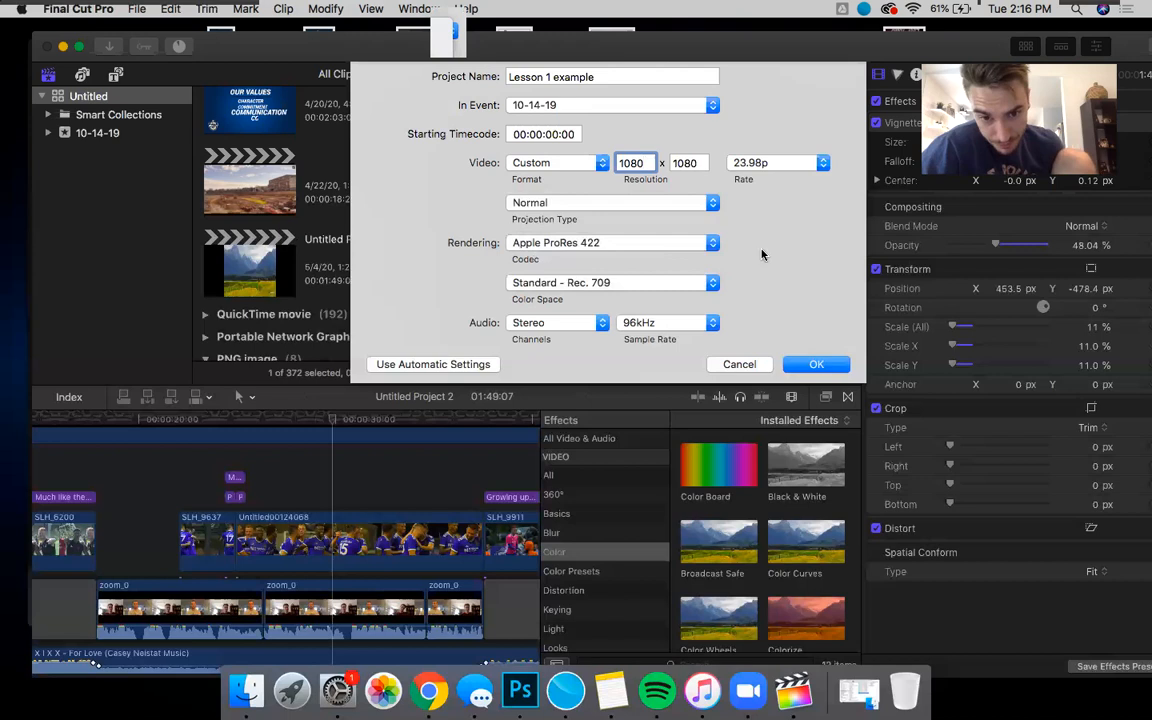
Step: Keep the audio sample rate at 96kHz and create the project with the chosen settings
click(635, 322)
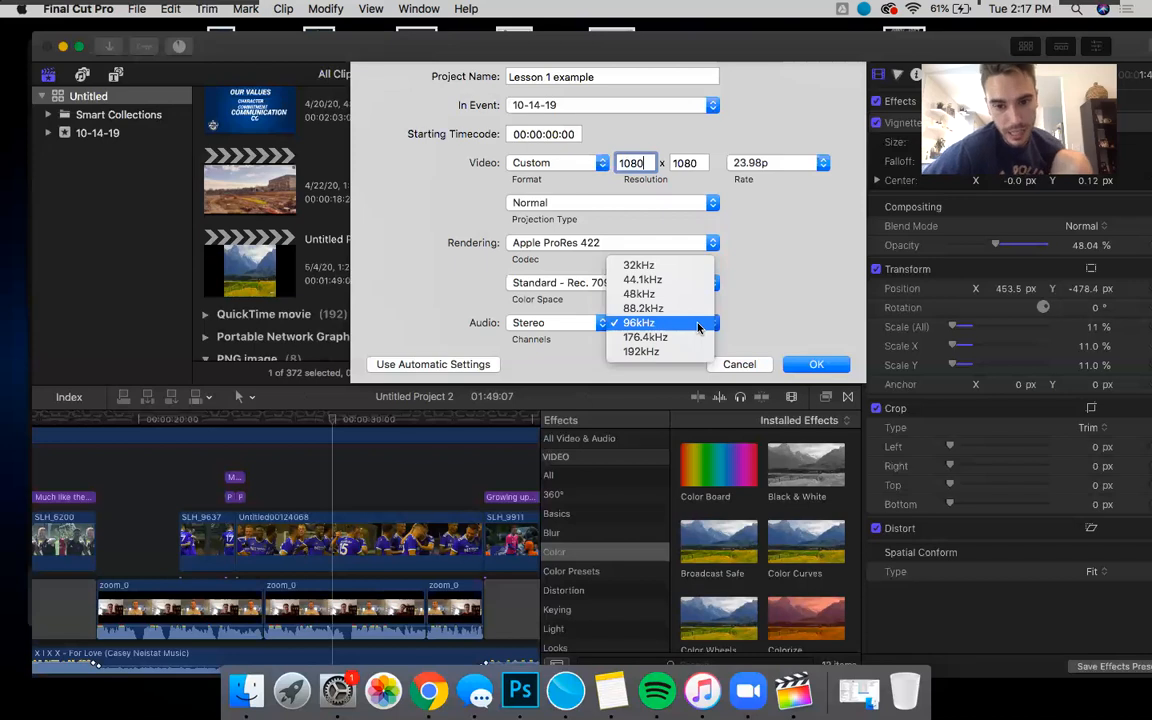
click(698, 323)
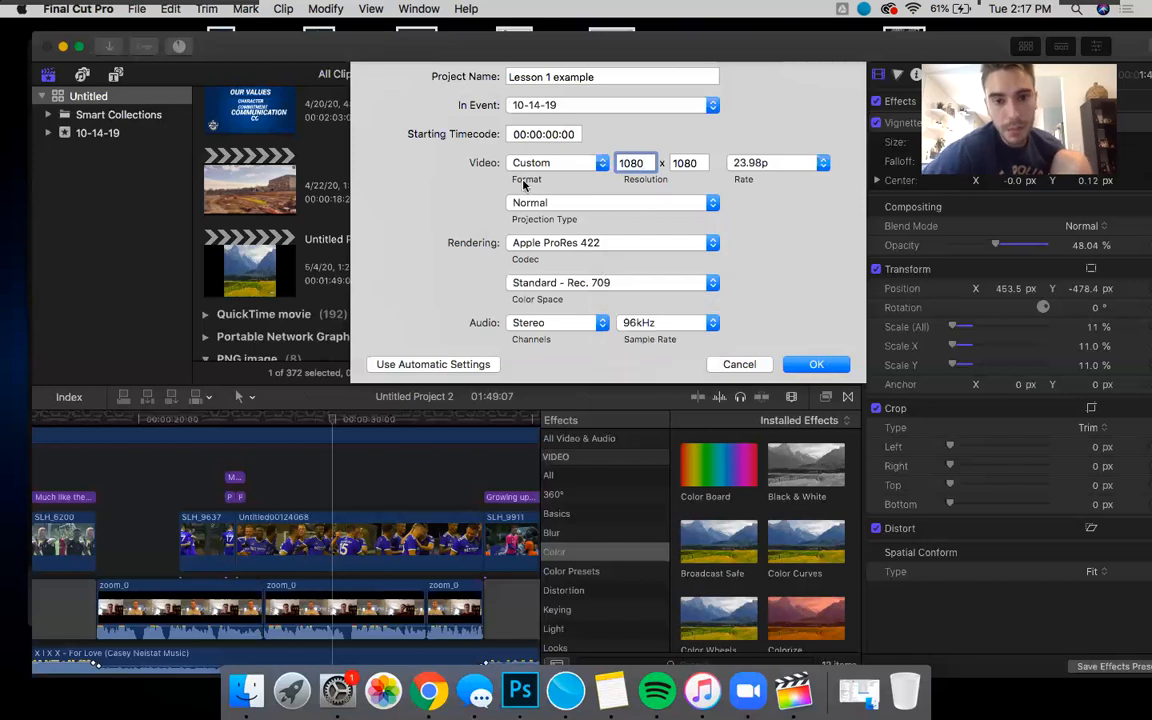
click(814, 365)
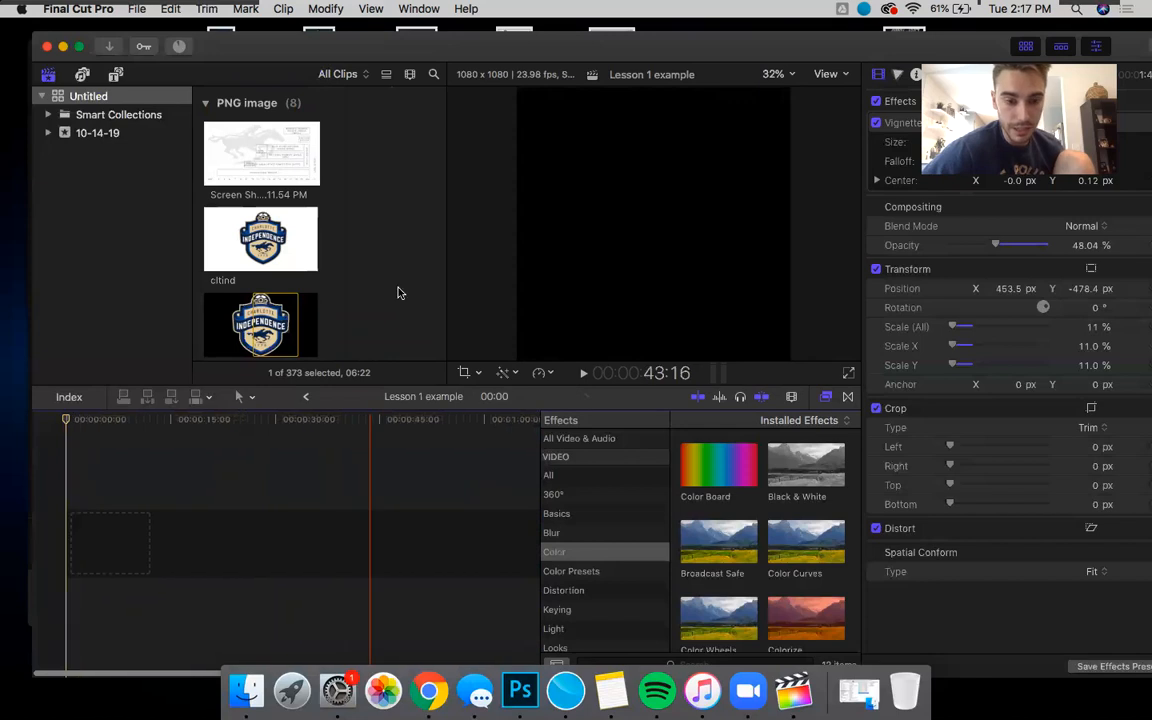
Step: Browse the library's clips grouped by file type, collapse the MP4 group and return to the projects at the start
scroll(397, 292, down, 5)
scroll(397, 292, down, 5)
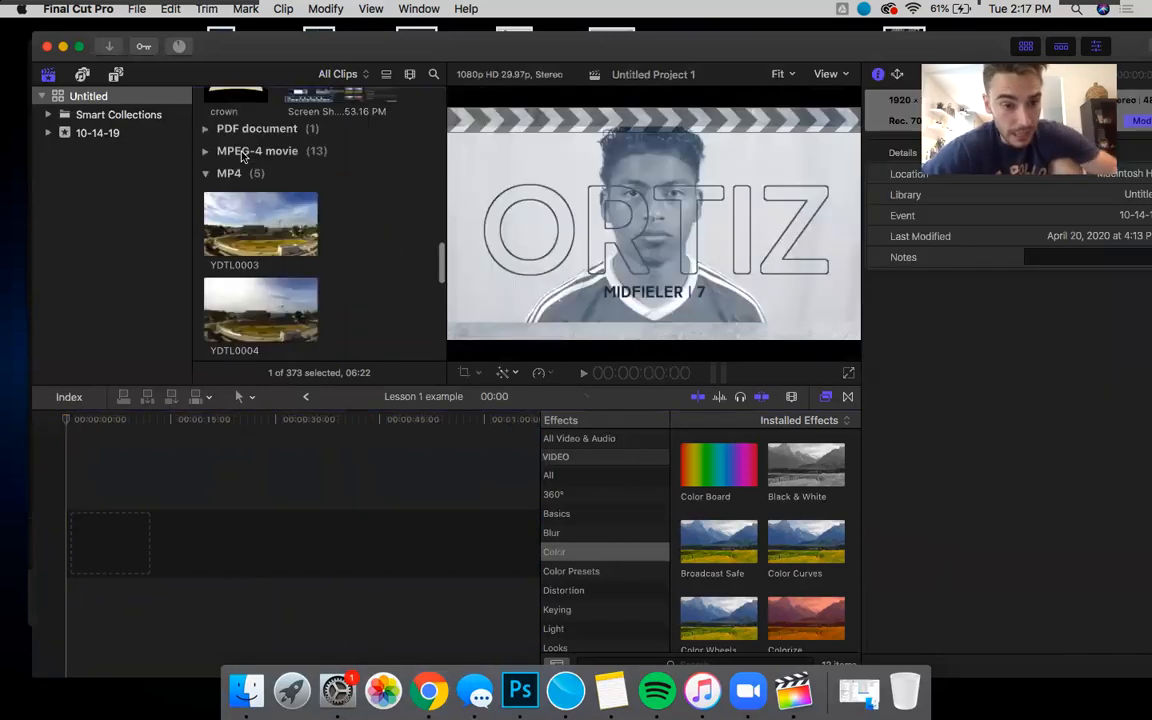
click(206, 176)
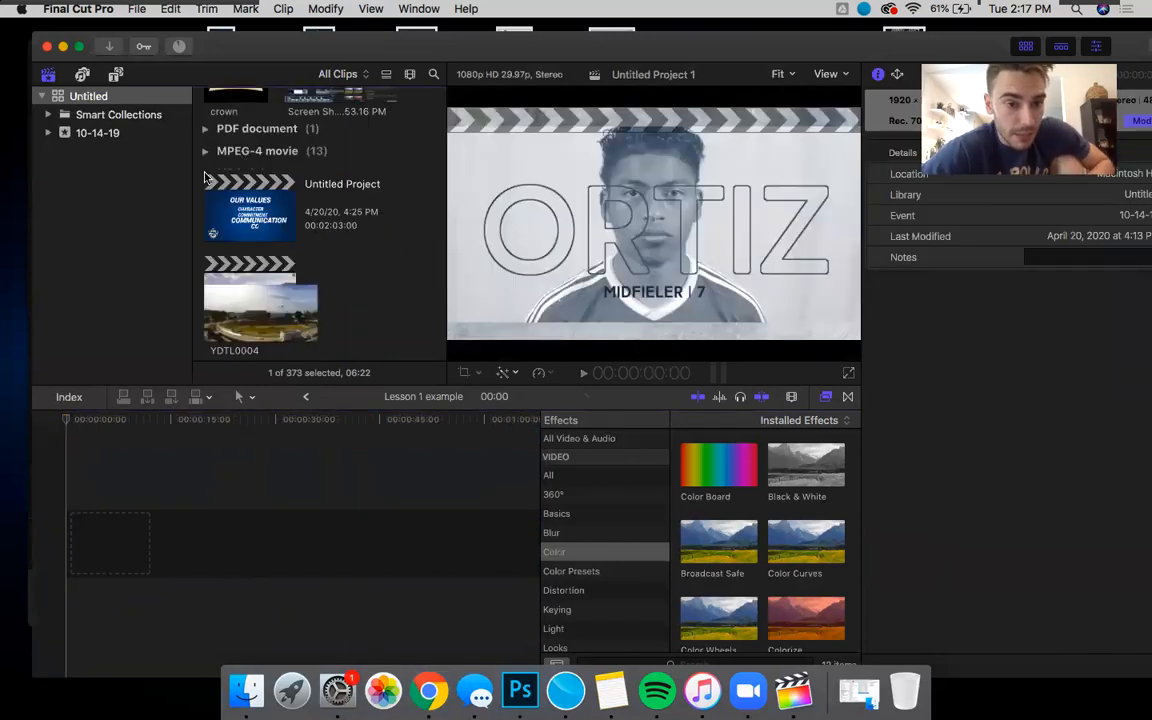
scroll(285, 236, up, 3)
scroll(285, 236, up, 3)
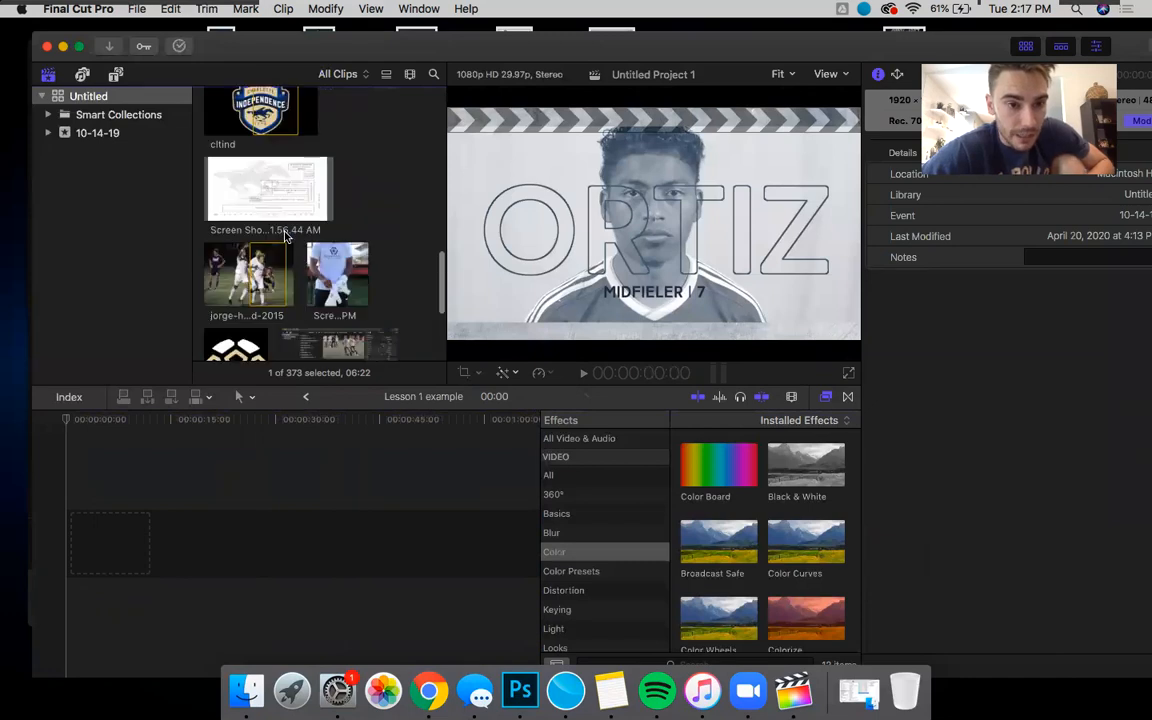
scroll(284, 230, down, 4)
scroll(203, 176, up, 6)
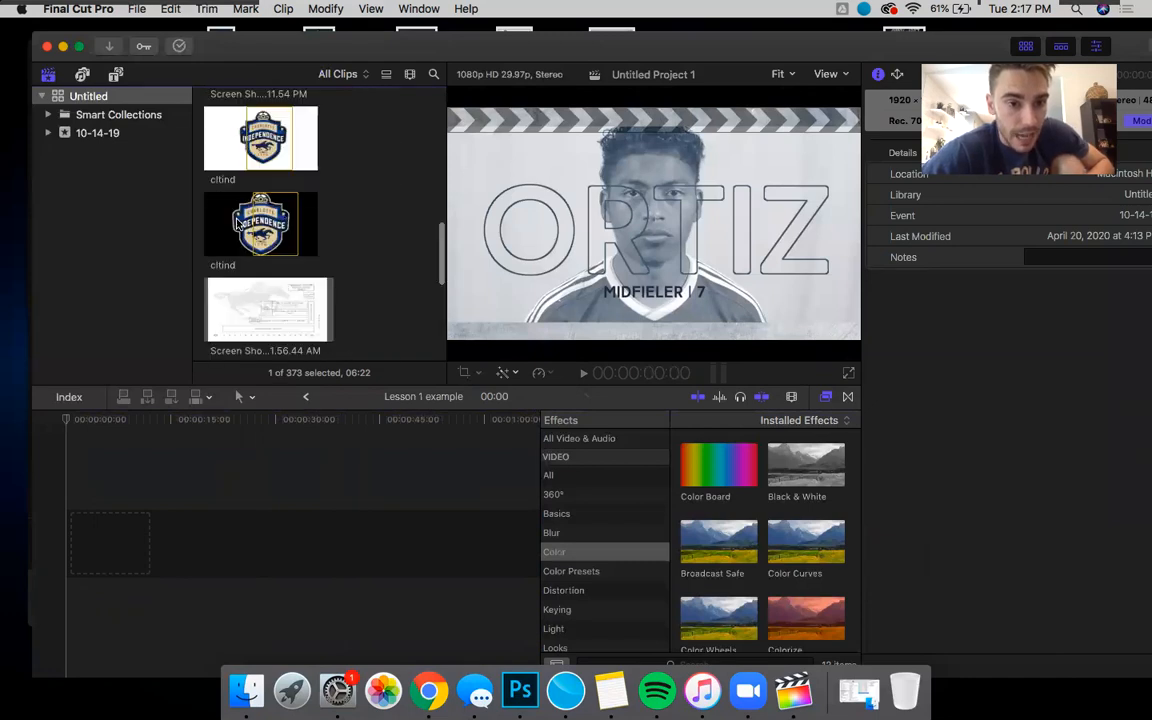
scroll(203, 176, up, 3)
scroll(203, 170, up, 5)
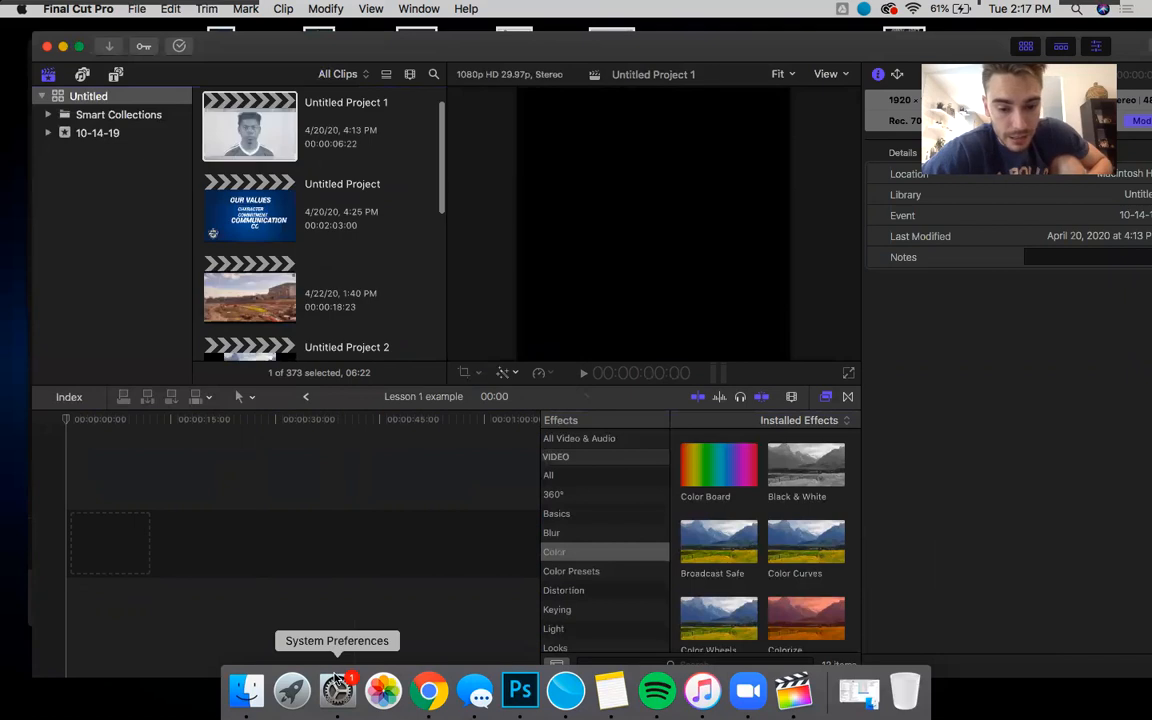
Step: Switch to the slide presentation in Chrome and advance it to slide 14 about importing
click(428, 690)
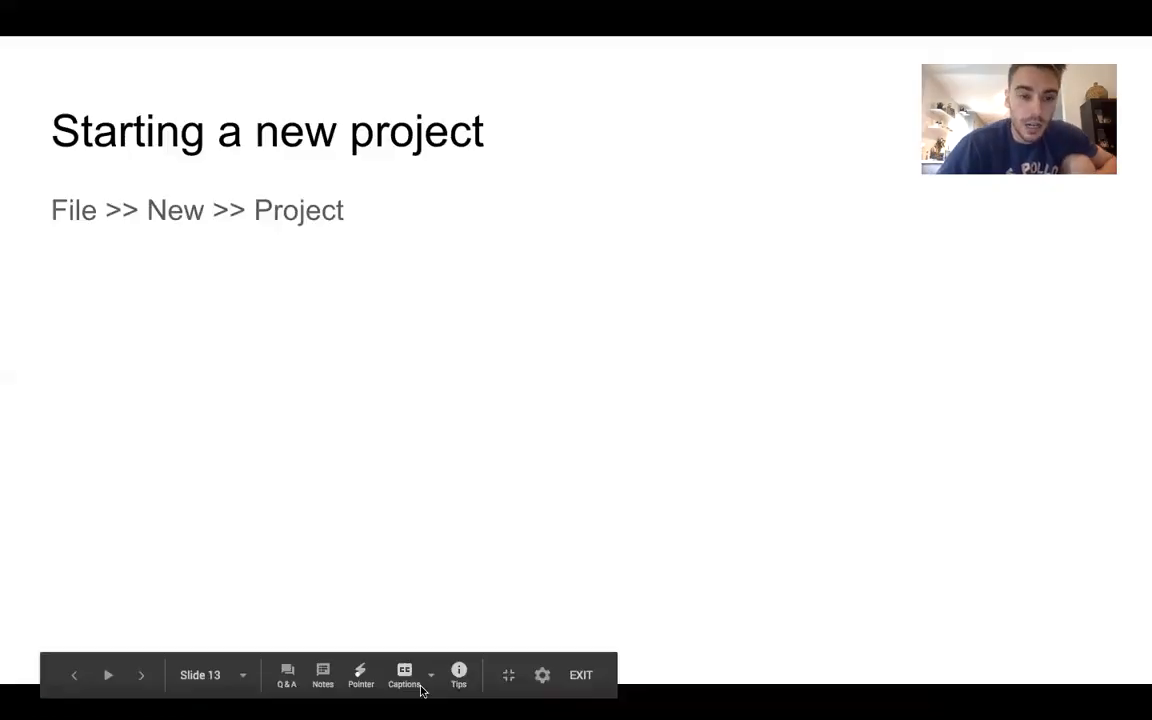
key(Right)
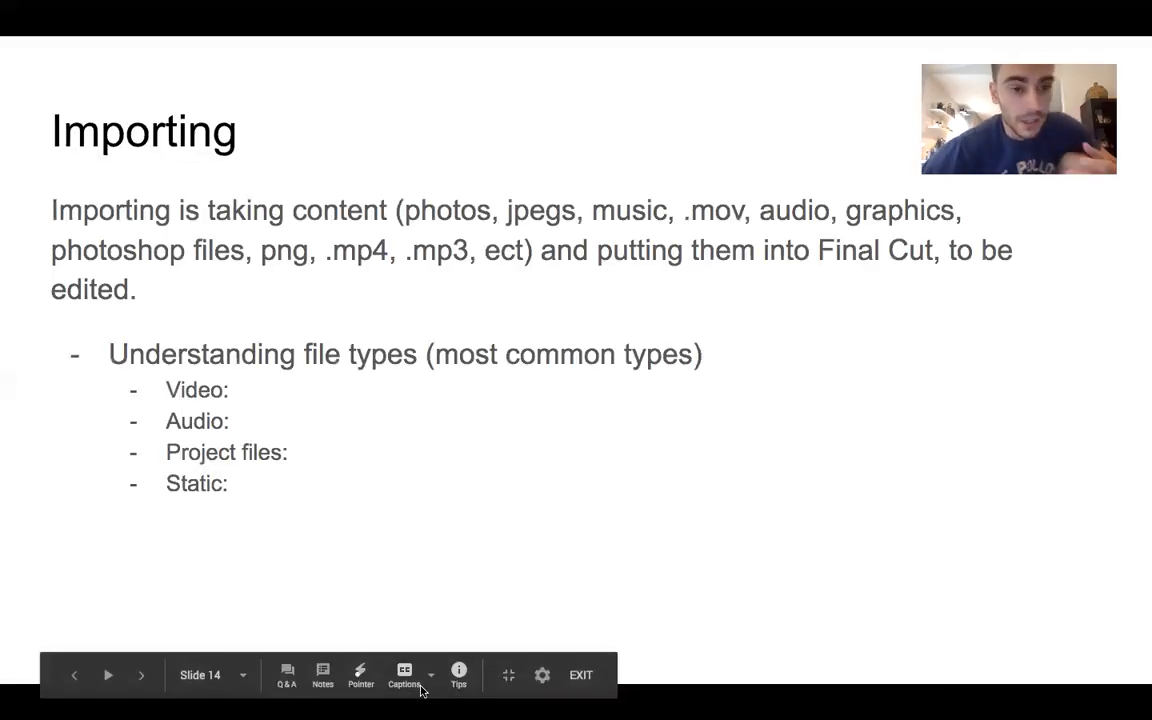
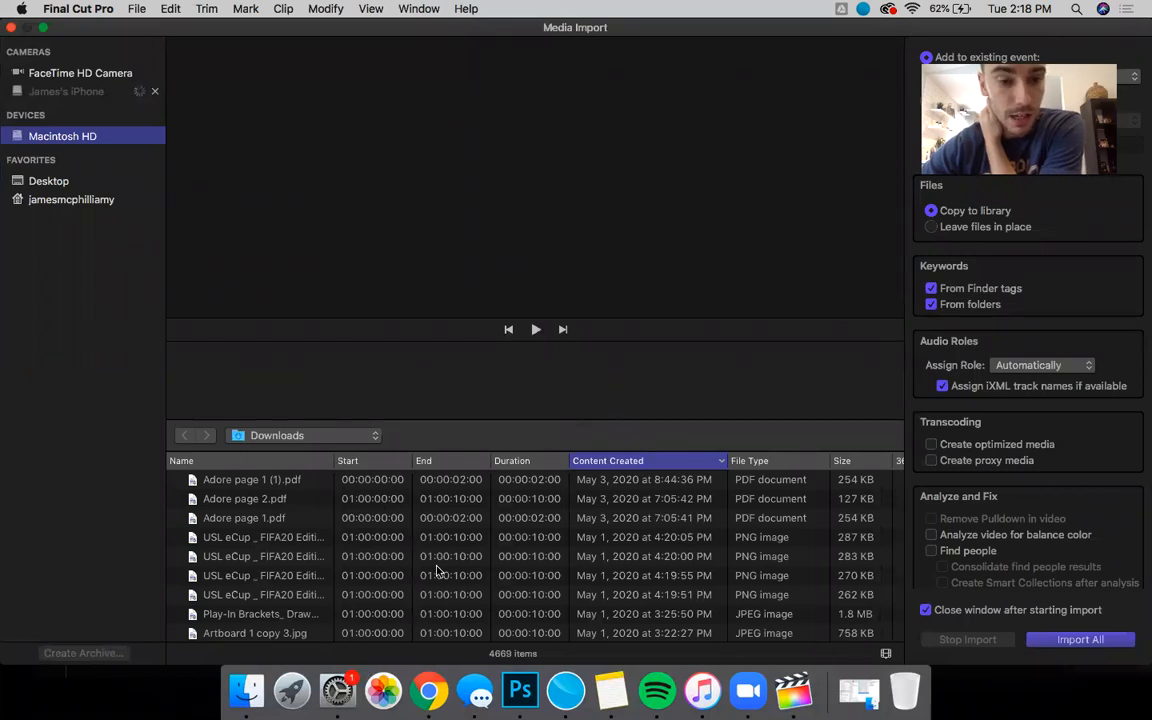
Step: Browse the Downloads folder in the Media Import window and preview two of the USL eCup FIFA20 PNG images
scroll(436, 570, down, 15)
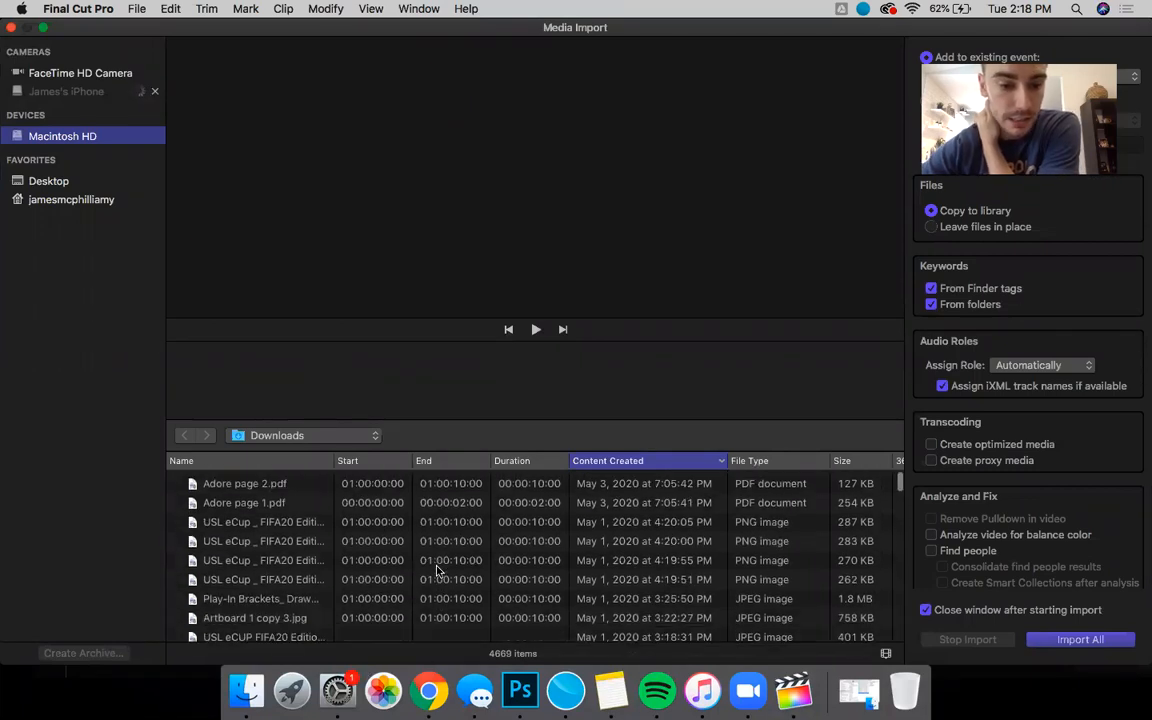
scroll(436, 570, up, 10)
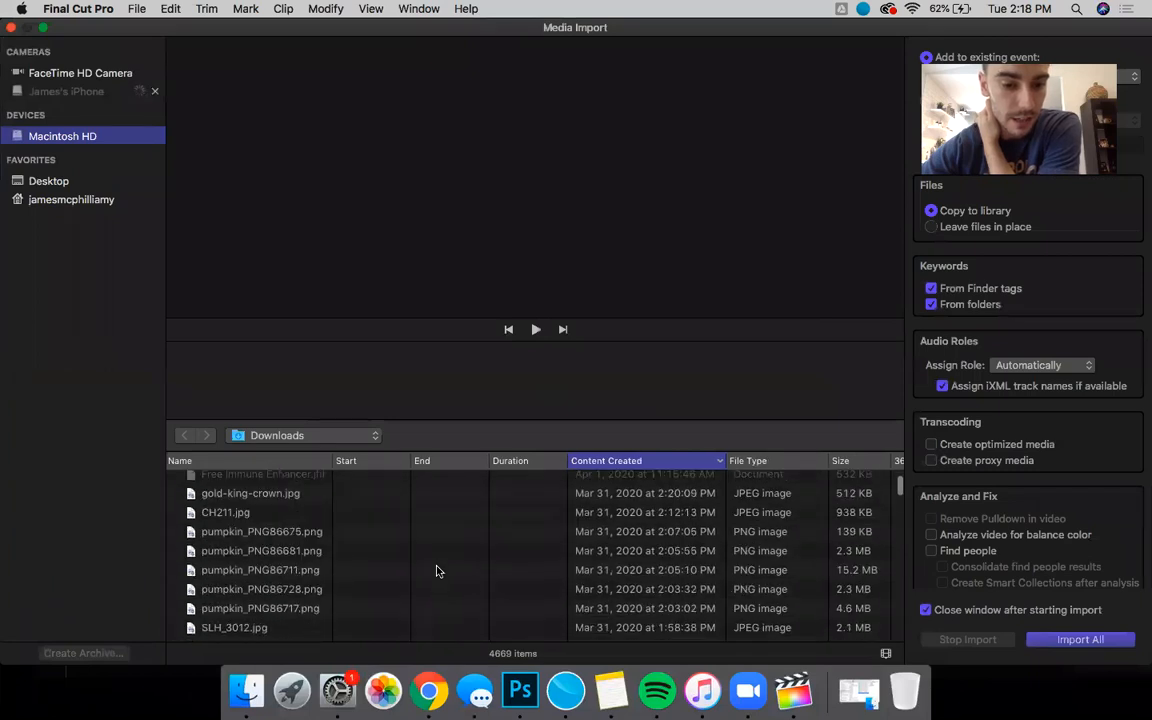
scroll(305, 540, up, 5)
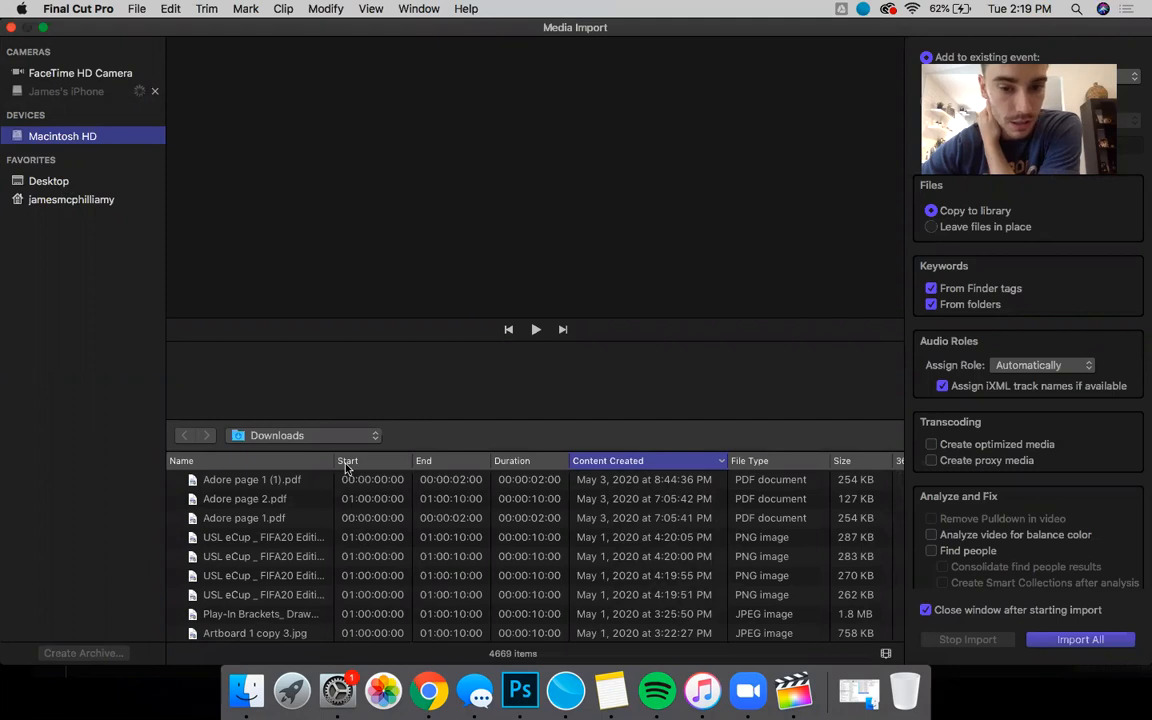
scroll(510, 595, down, 8)
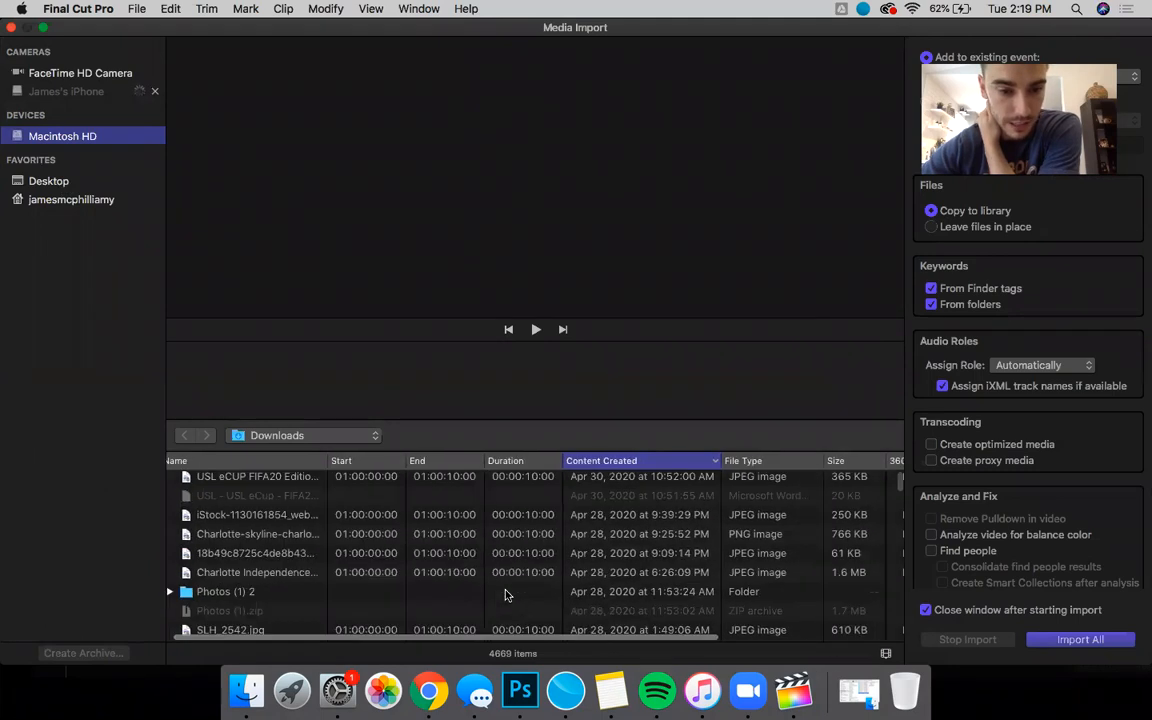
scroll(420, 575, up, 8)
click(262, 556)
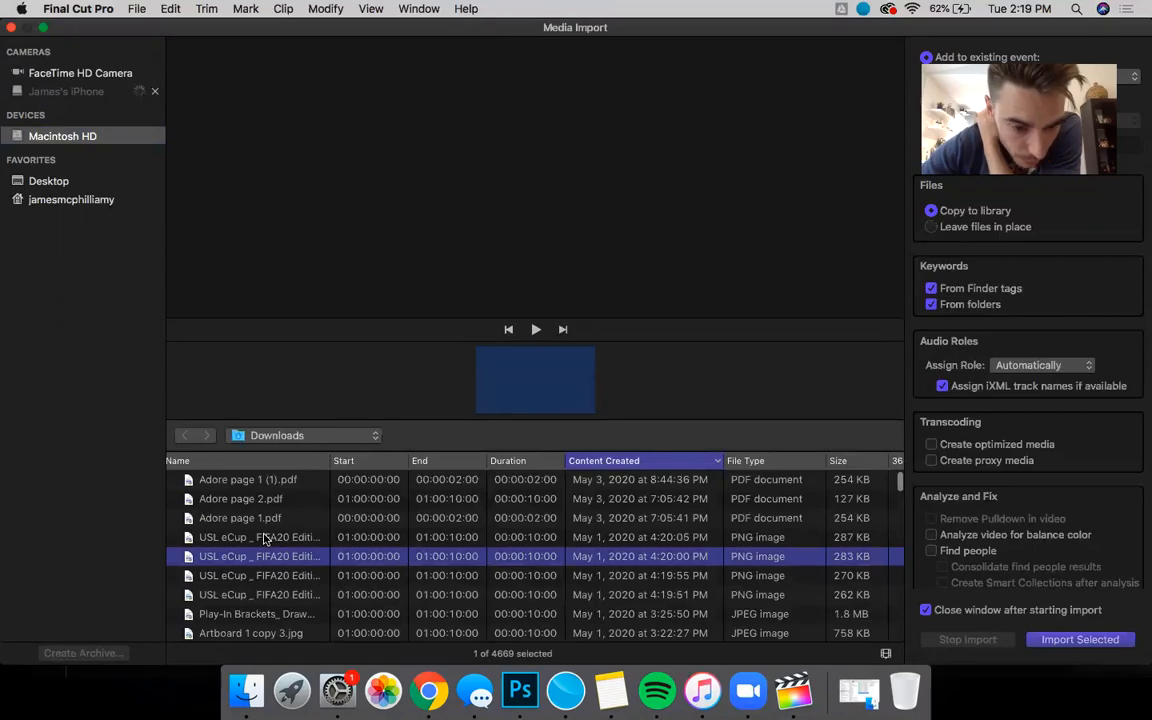
click(265, 538)
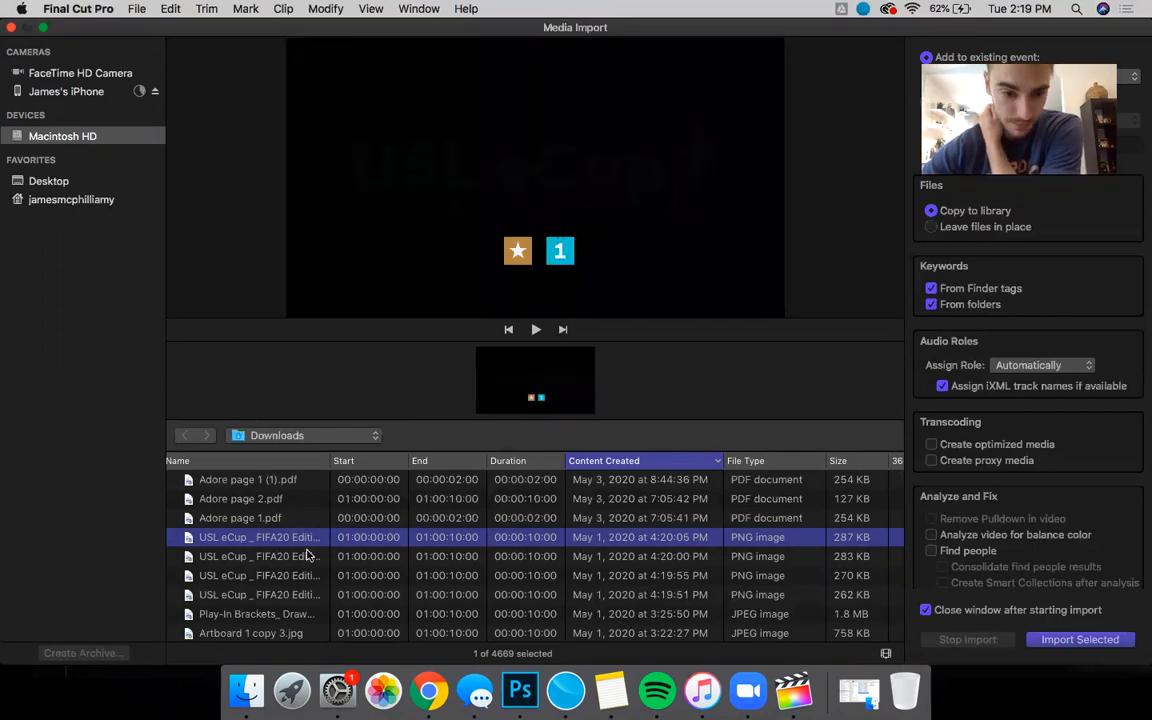
Step: Import the selected USL eCup FIFA20 PNG into the library and locate it in the browser's PNG image group
click(1069, 640)
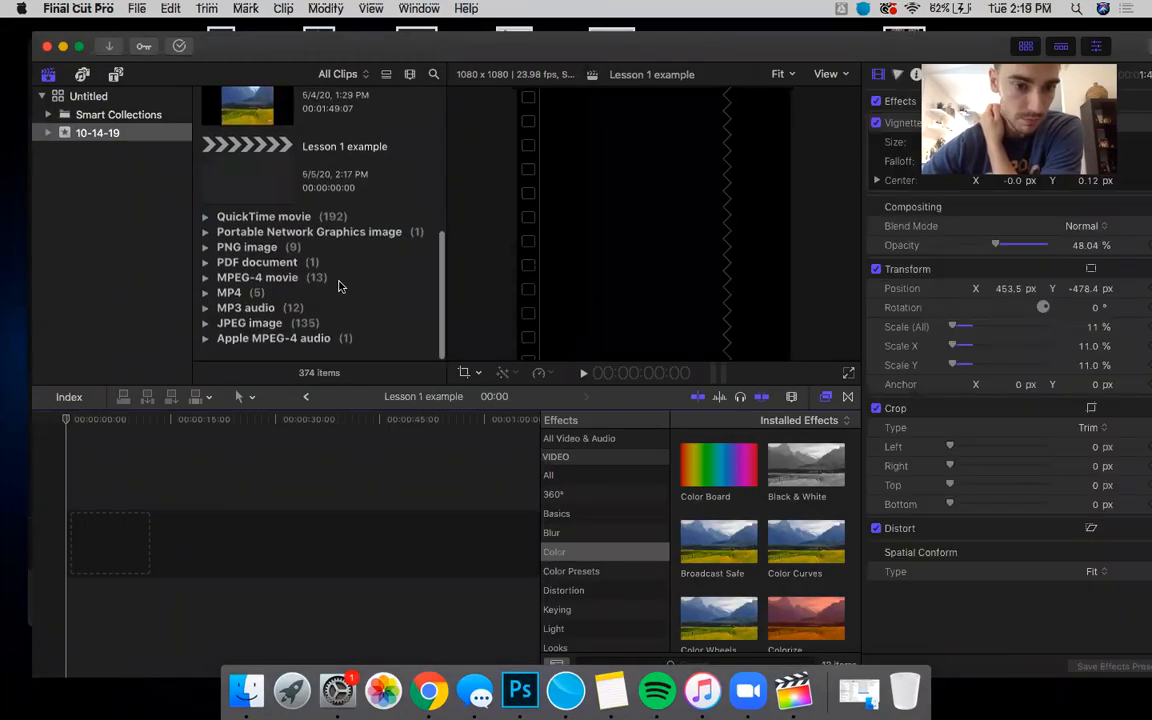
click(205, 325)
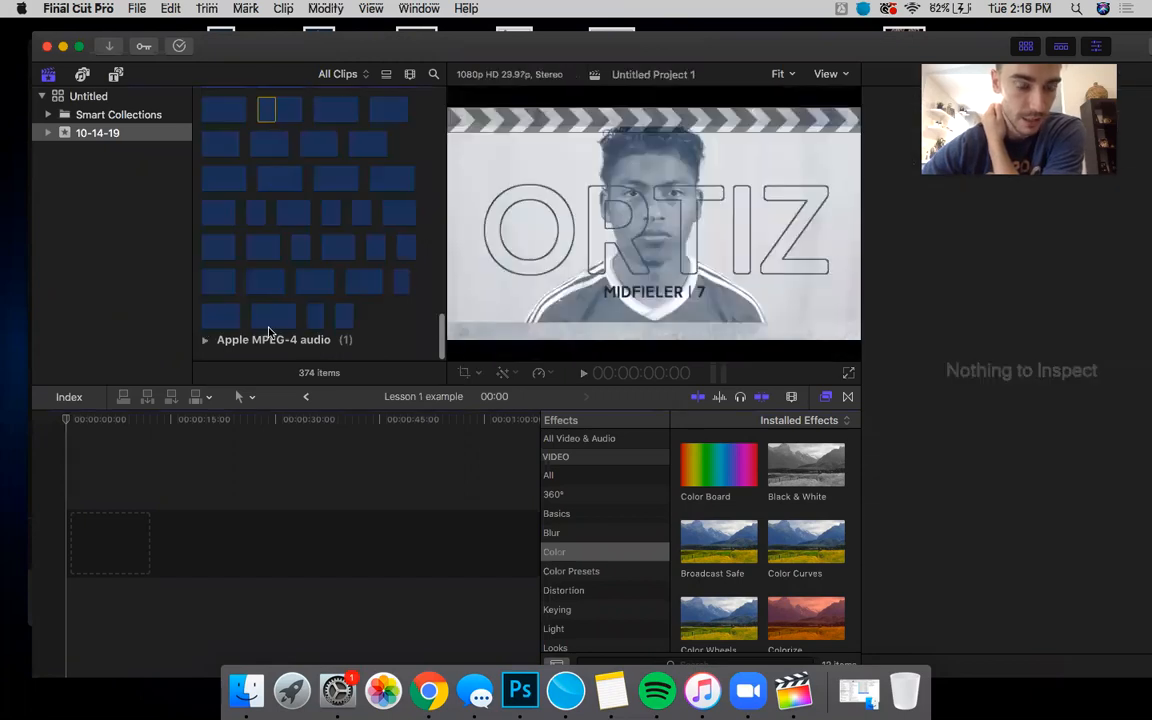
scroll(247, 238, up, 10)
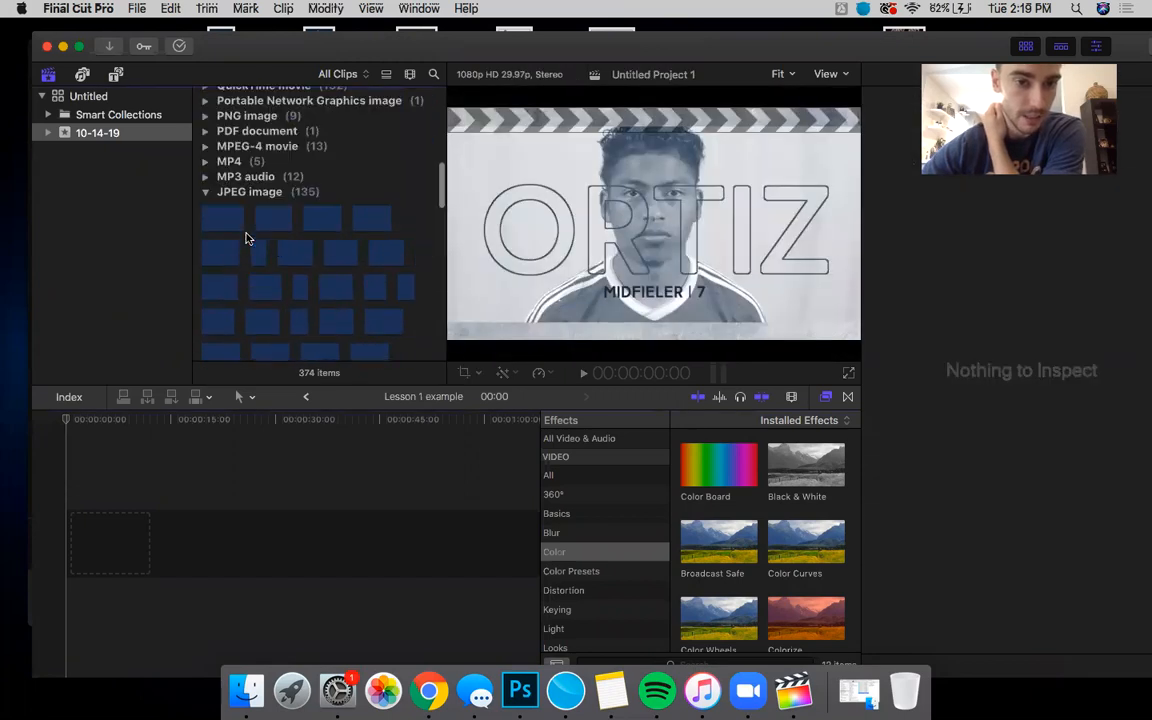
click(204, 290)
scroll(250, 290, down, 5)
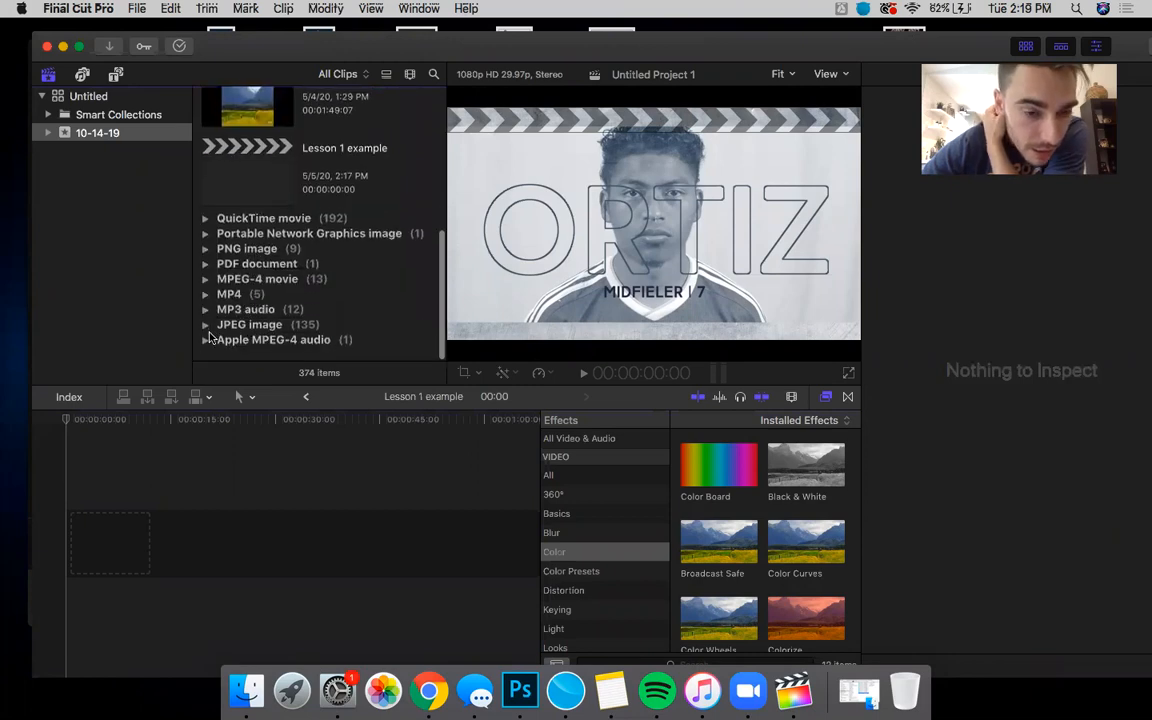
click(204, 249)
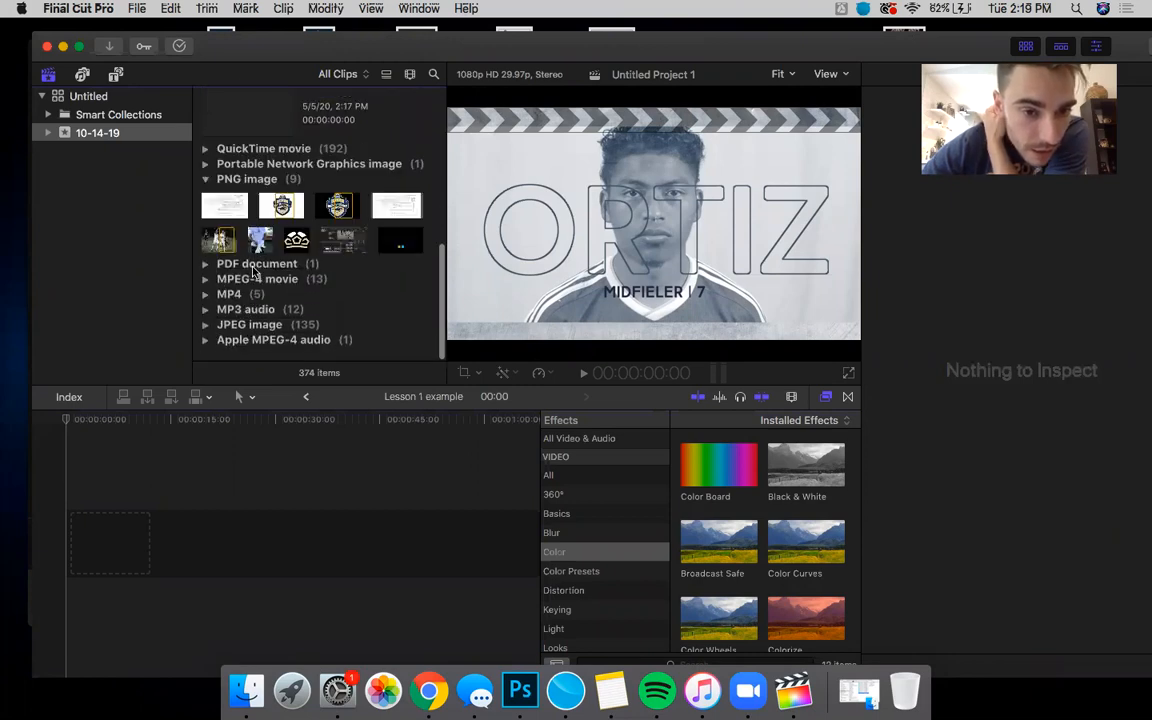
click(403, 244)
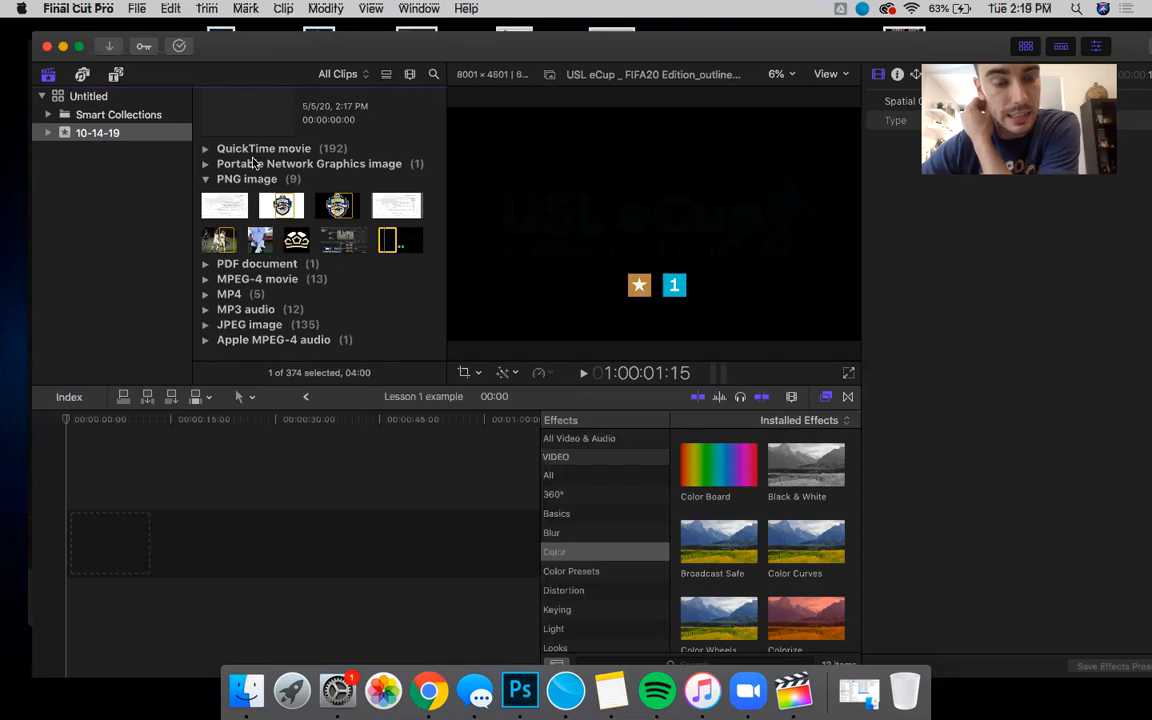
Step: Place USL eCup _ FIFA20 Edition_outlines-03.png from Finder's Downloads folder at the start of the Lesson 1 example timeline
click(357, 415)
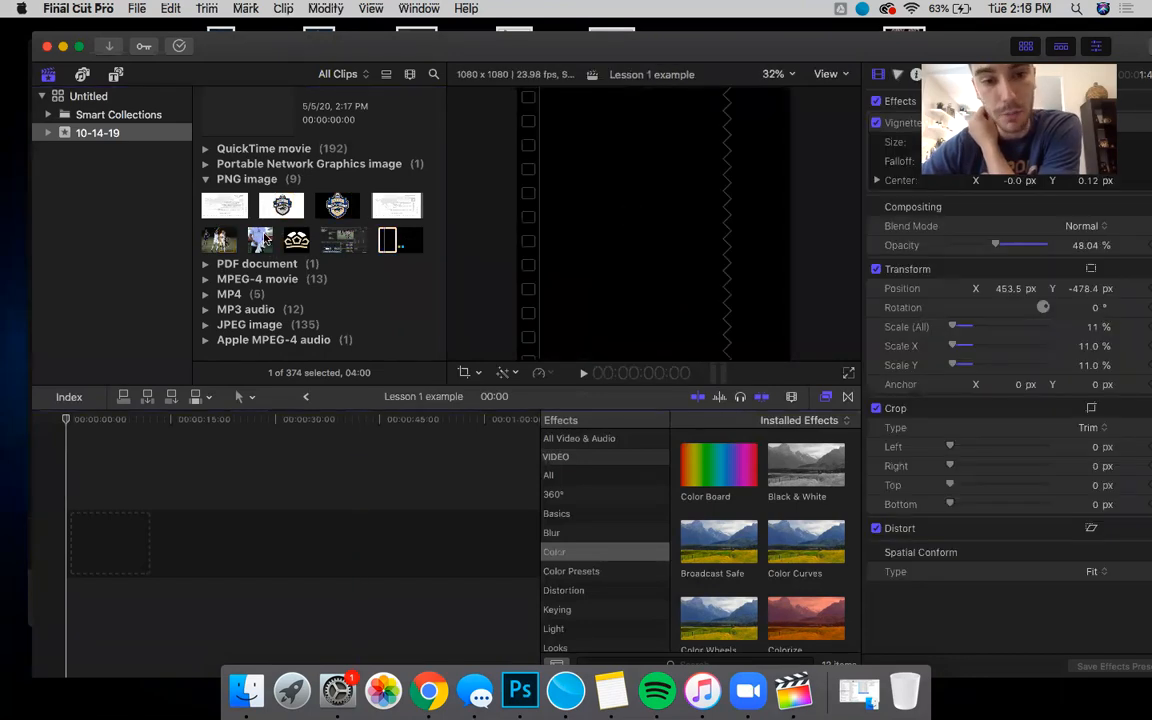
click(265, 238)
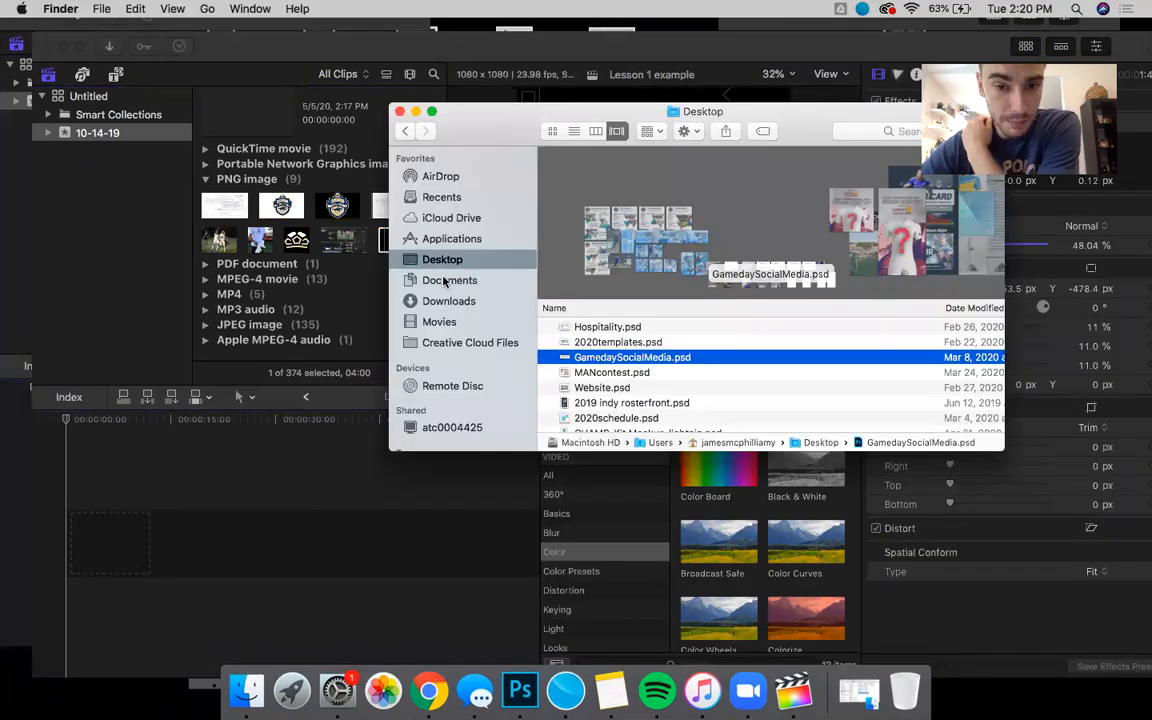
click(470, 302)
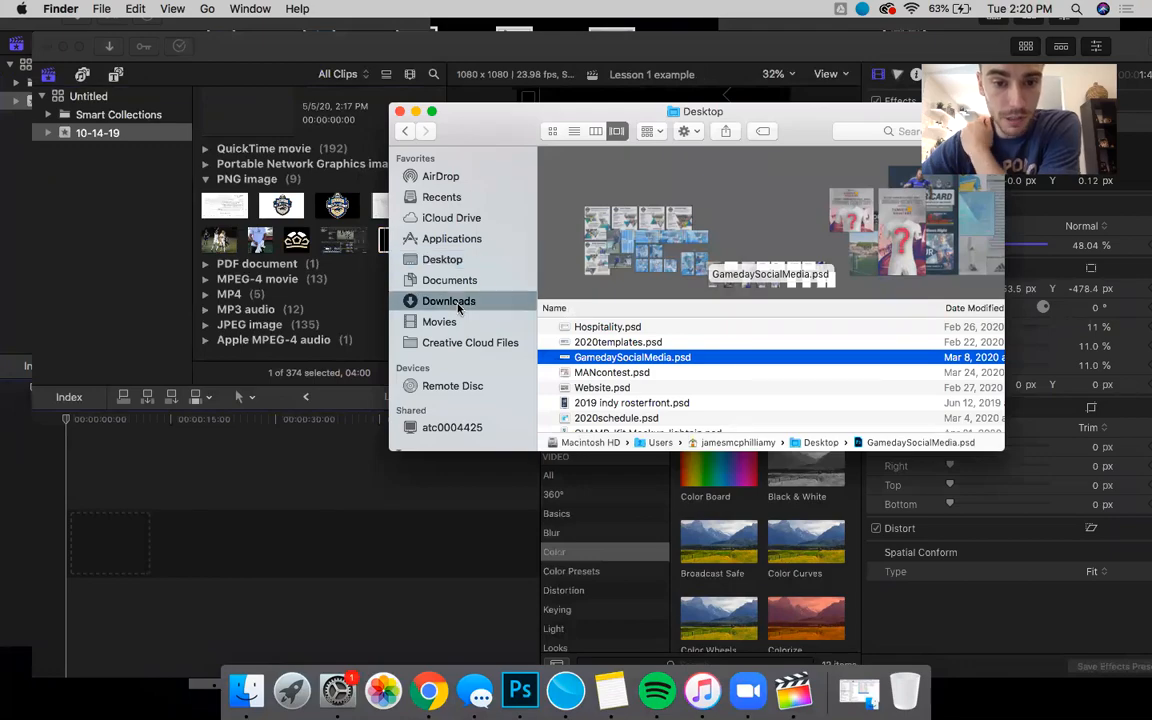
drag(494, 142, 458, 170)
scroll(707, 260, right, 5)
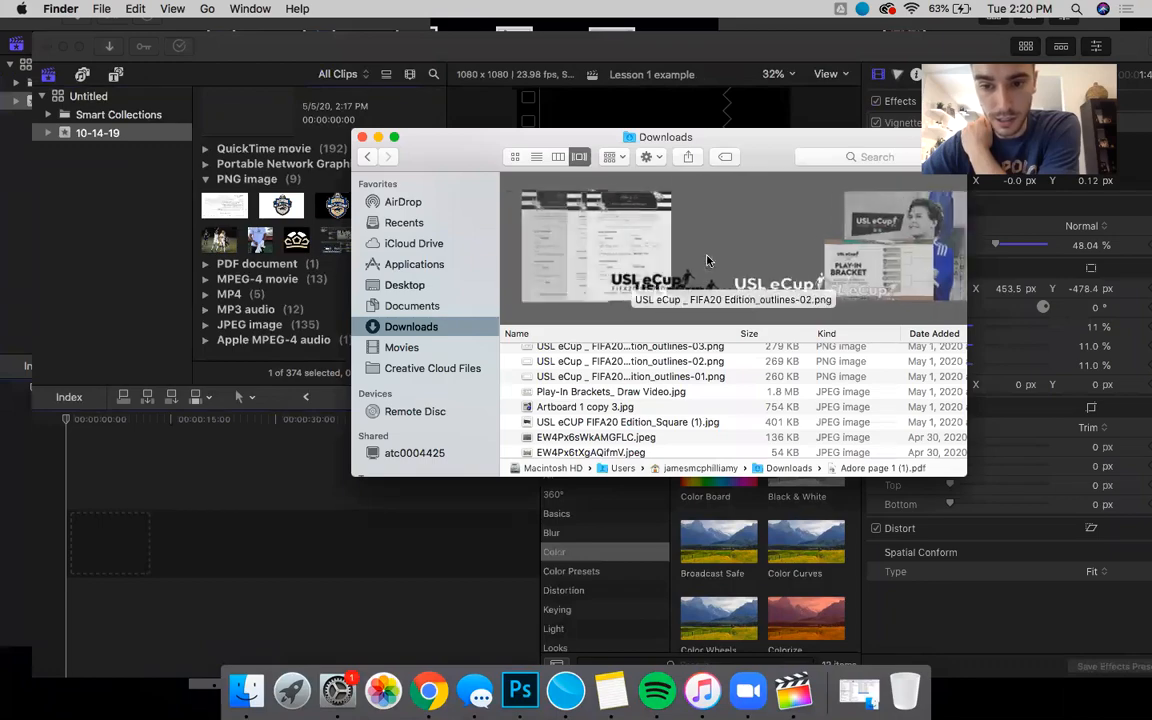
scroll(735, 305, left, 1)
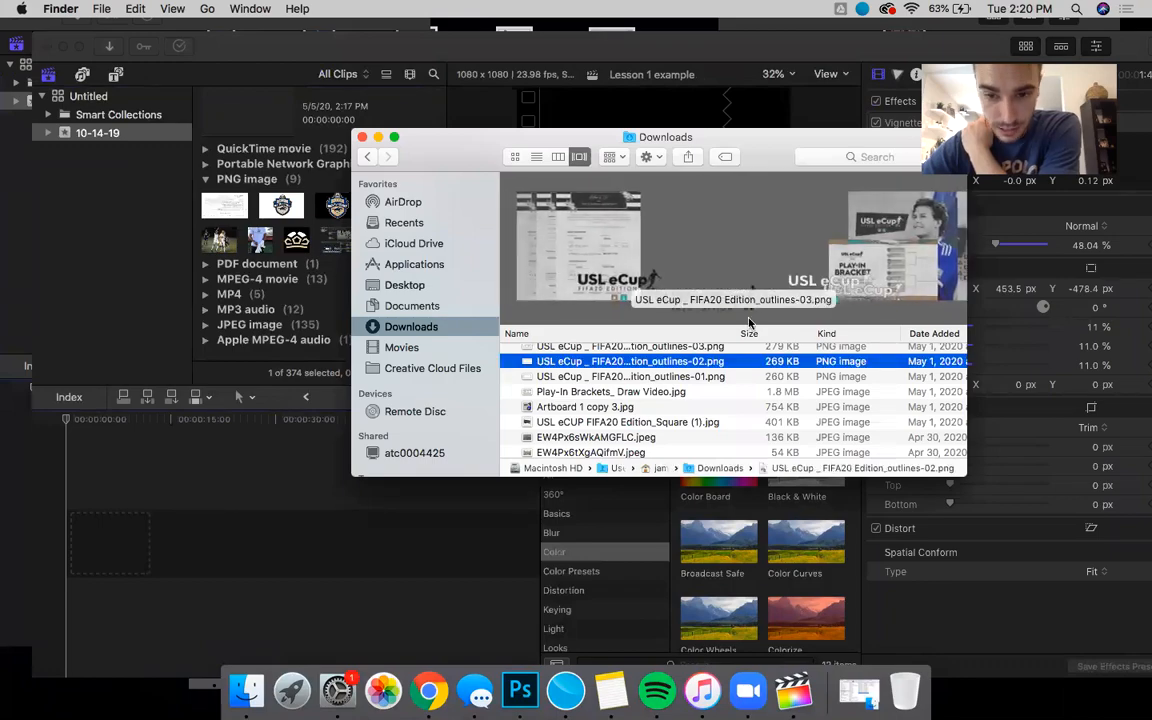
scroll(624, 294, left, 2)
scroll(640, 288, right, 2)
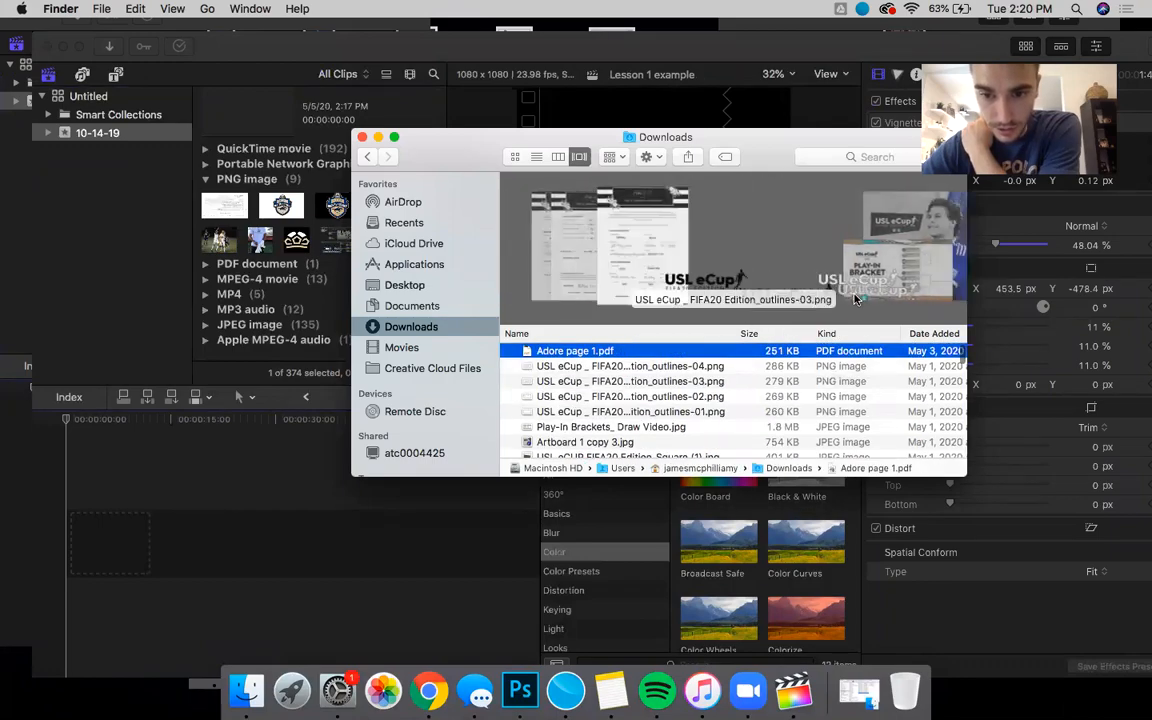
scroll(643, 281, left, 1)
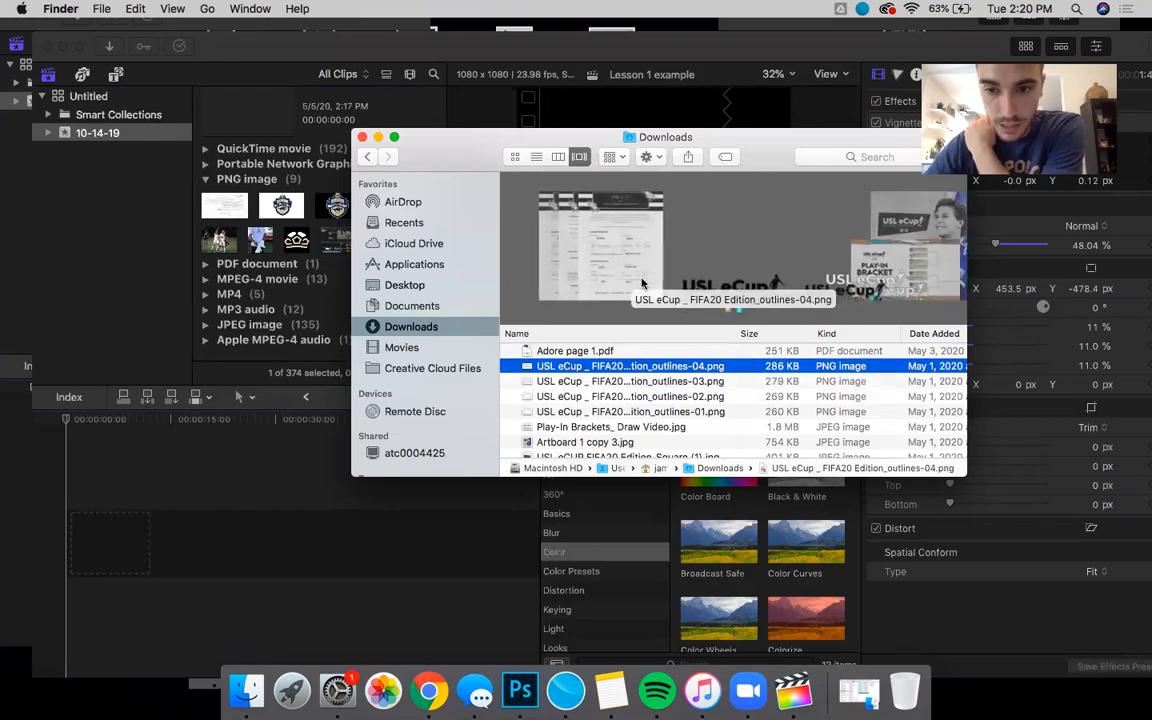
scroll(640, 295, right, 1)
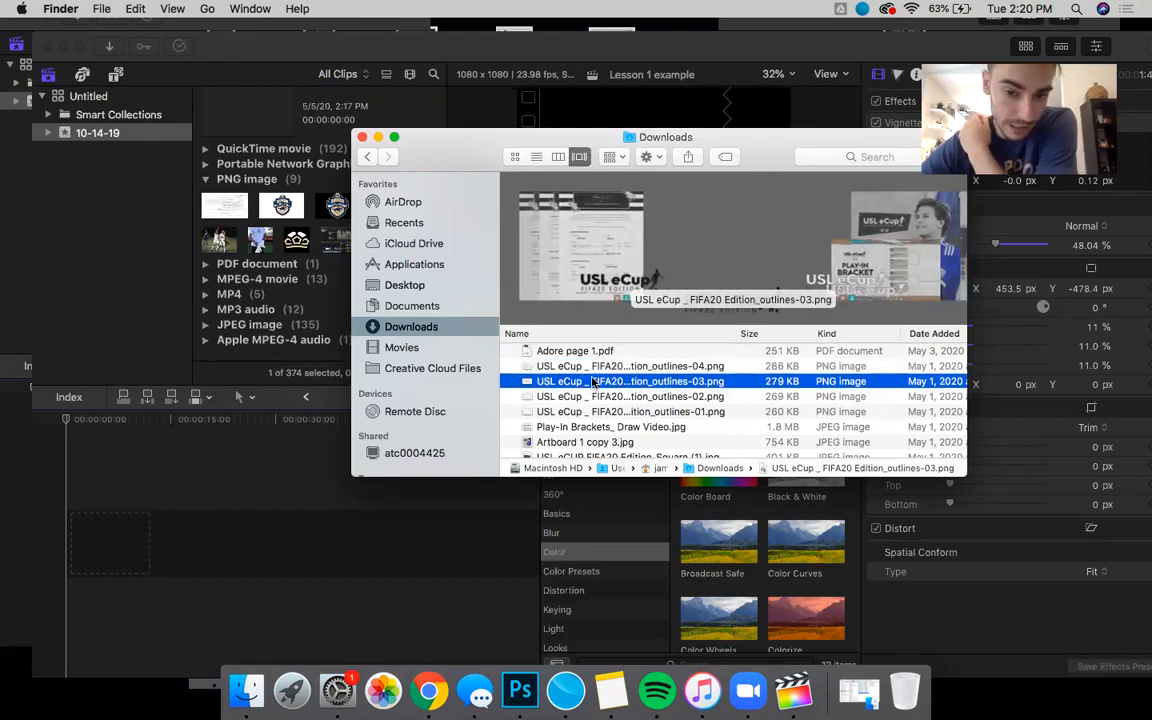
drag(454, 400, 88, 486)
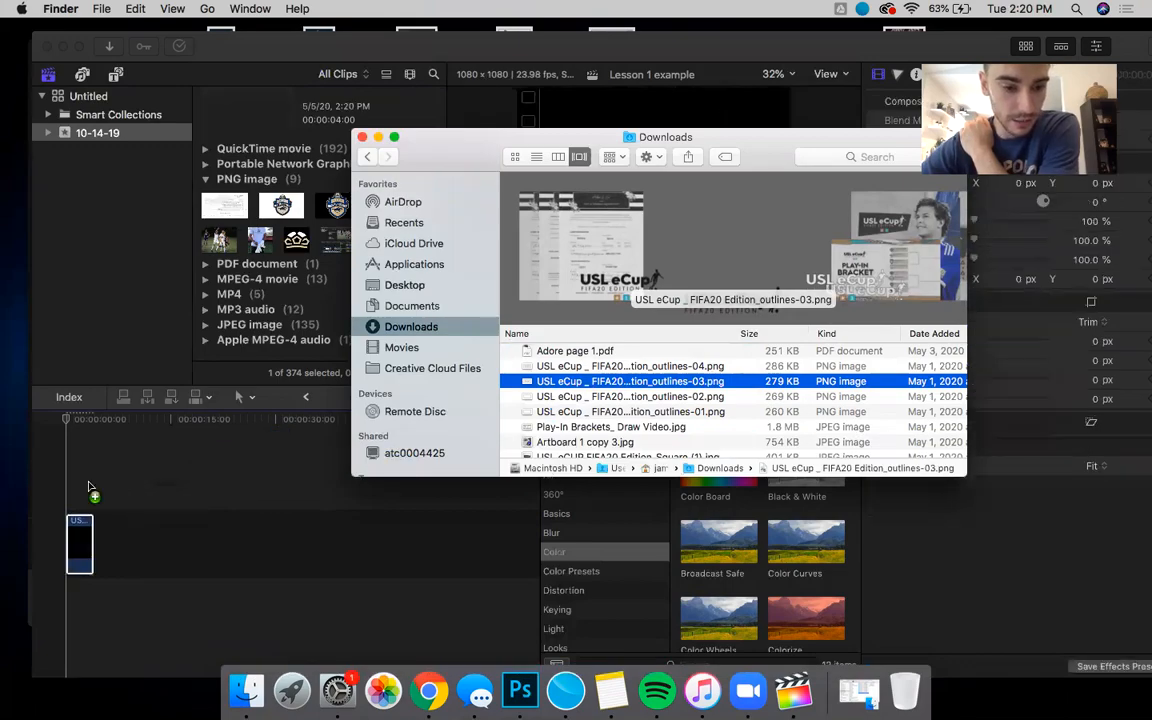
click(87, 490)
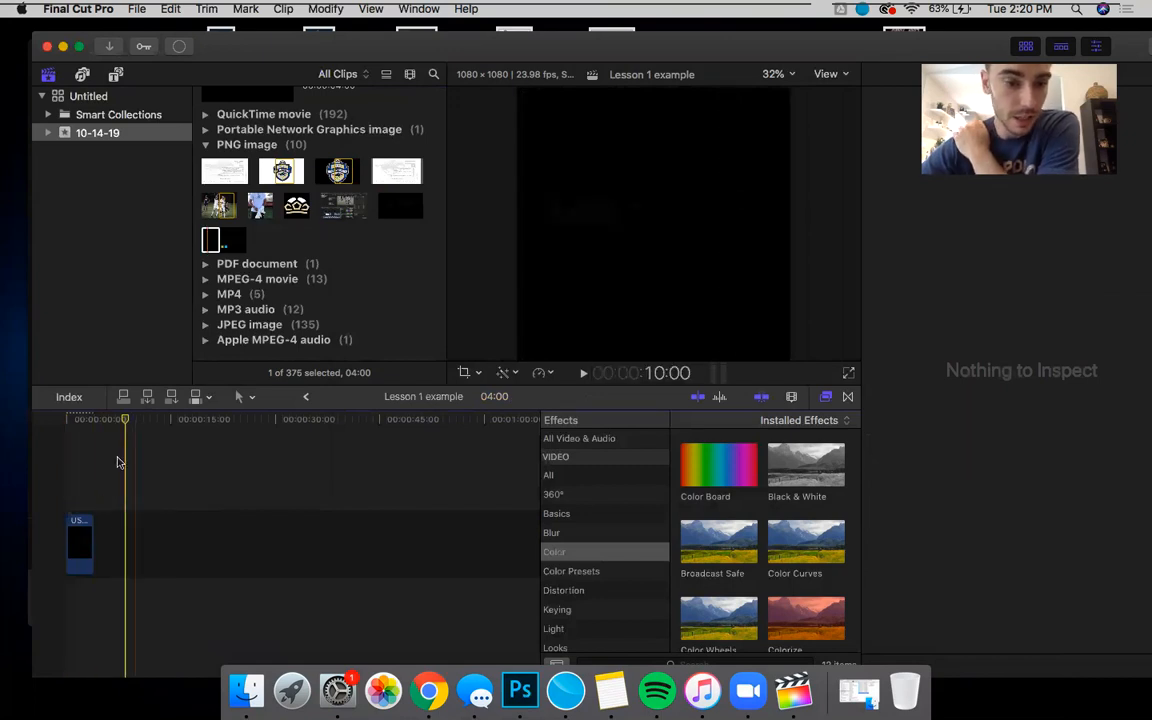
Step: Preview the other black USL eCup PNG from the browser and select the USL eCup clip in the timeline
click(410, 208)
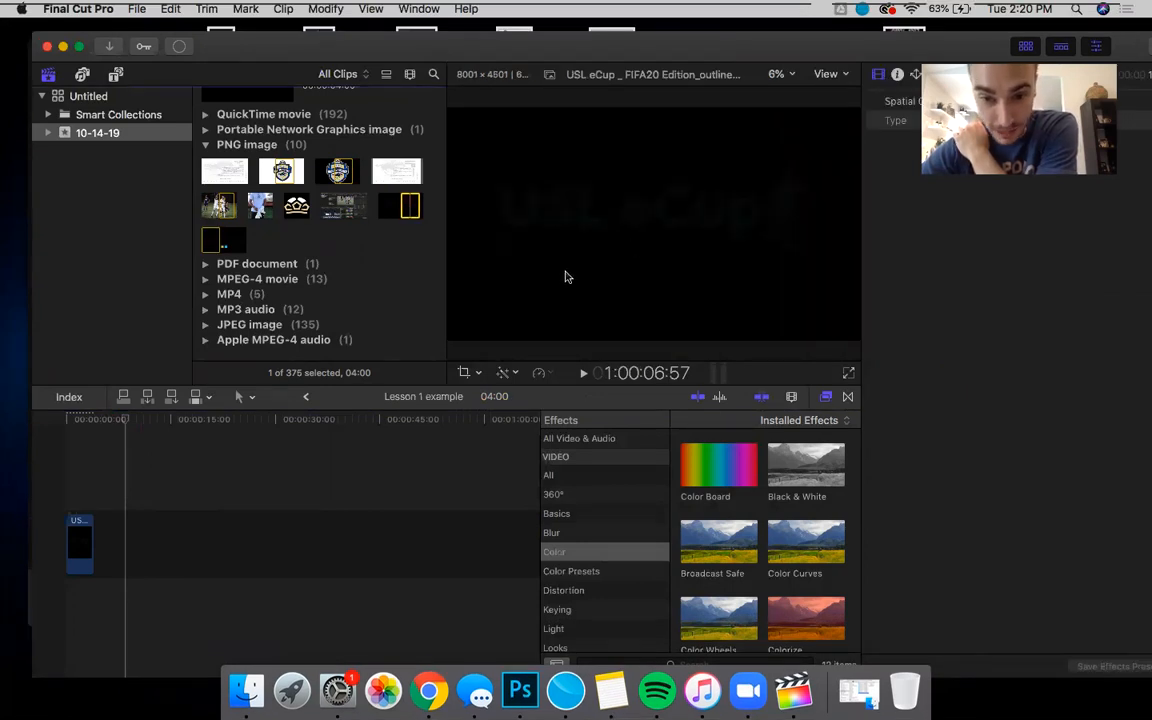
click(80, 530)
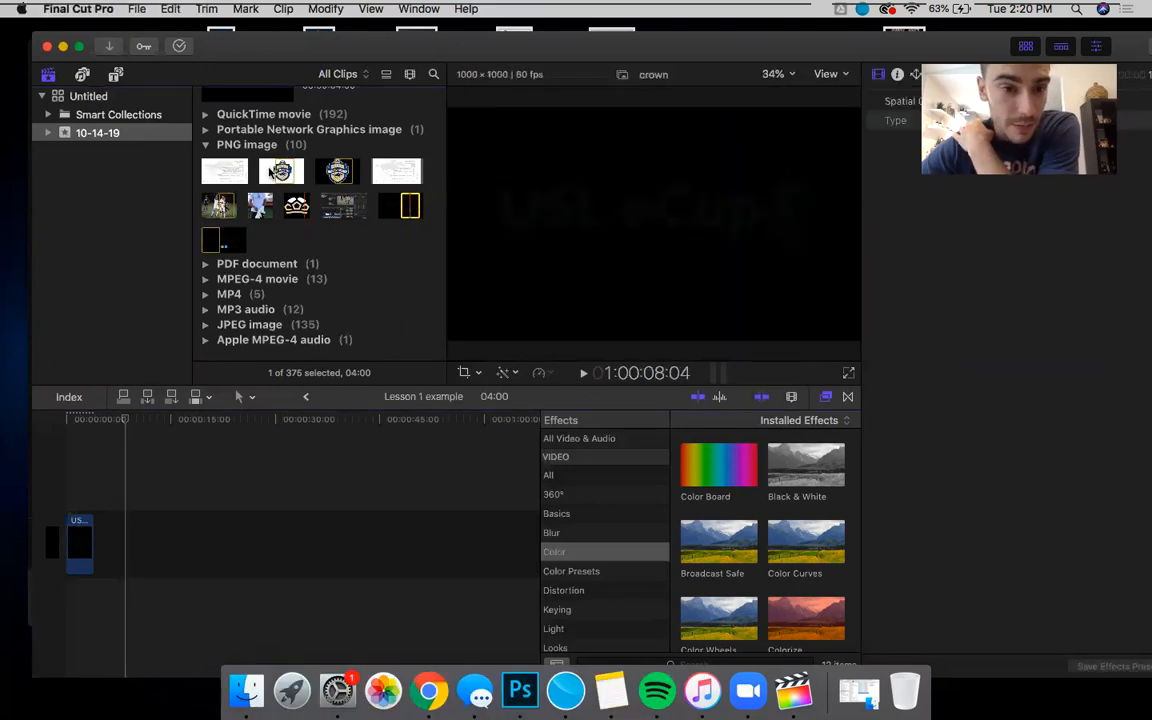
click(78, 540)
click(78, 540)
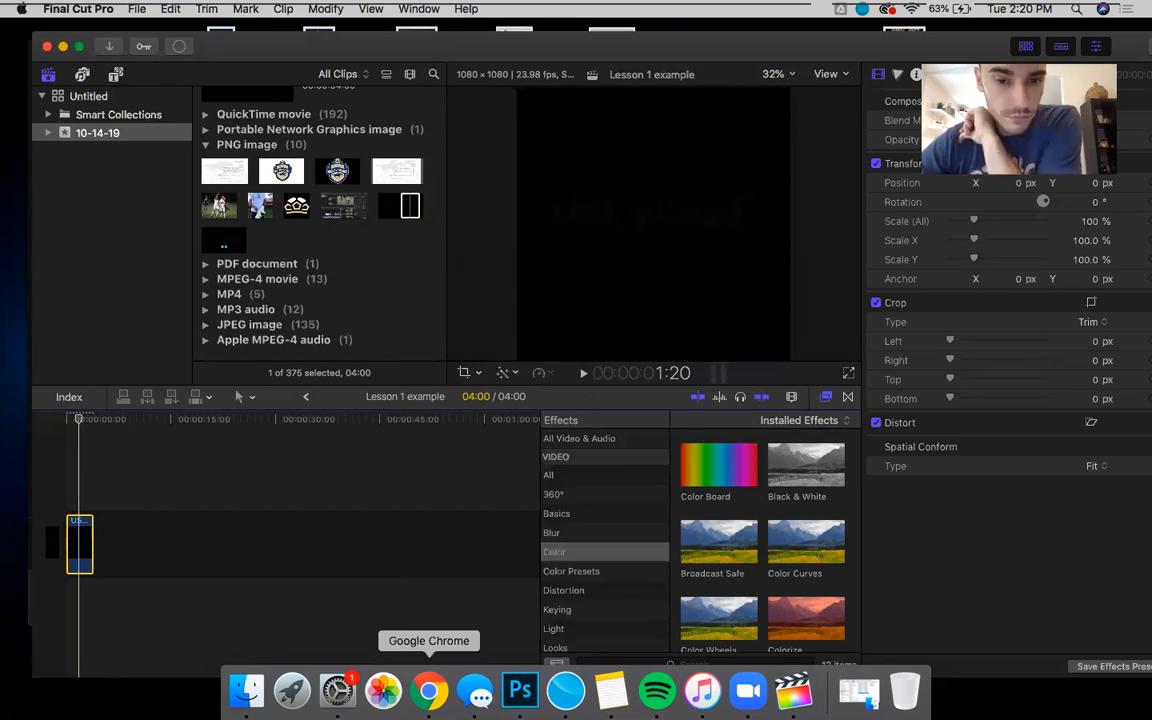
Step: Switch to the slide presentation in Chrome, advance it to the Editing Basics slide, and return to Final Cut Pro
click(428, 690)
key(Right)
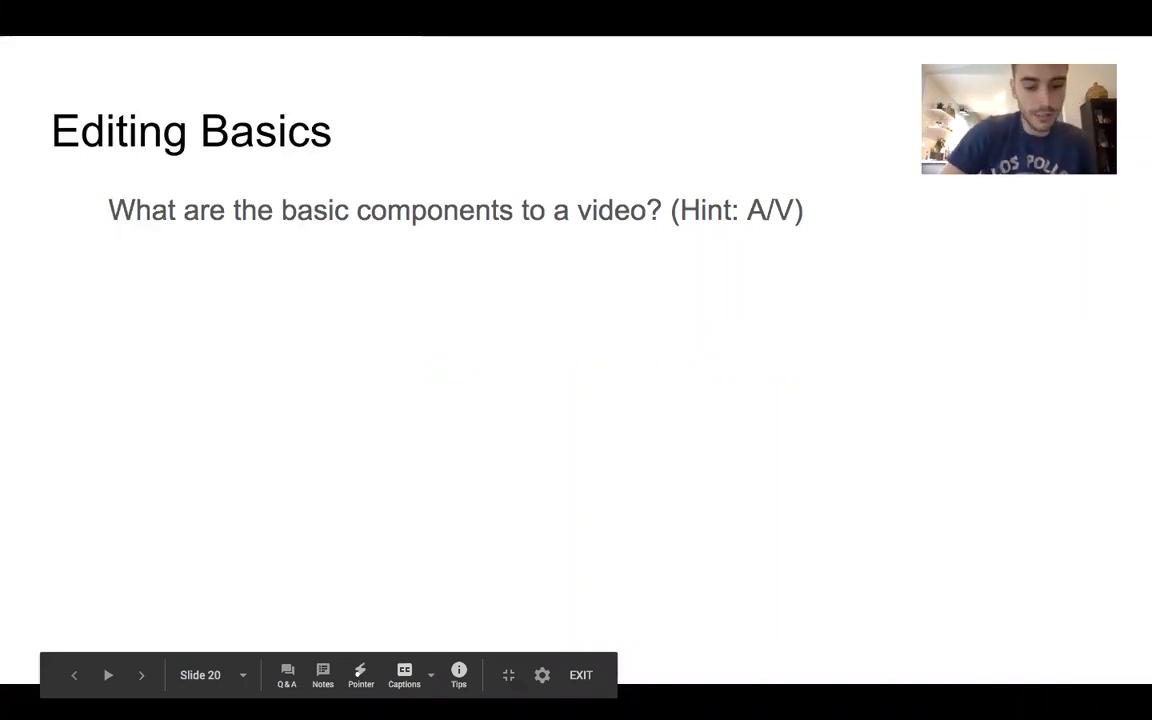
key(ctrl+Up)
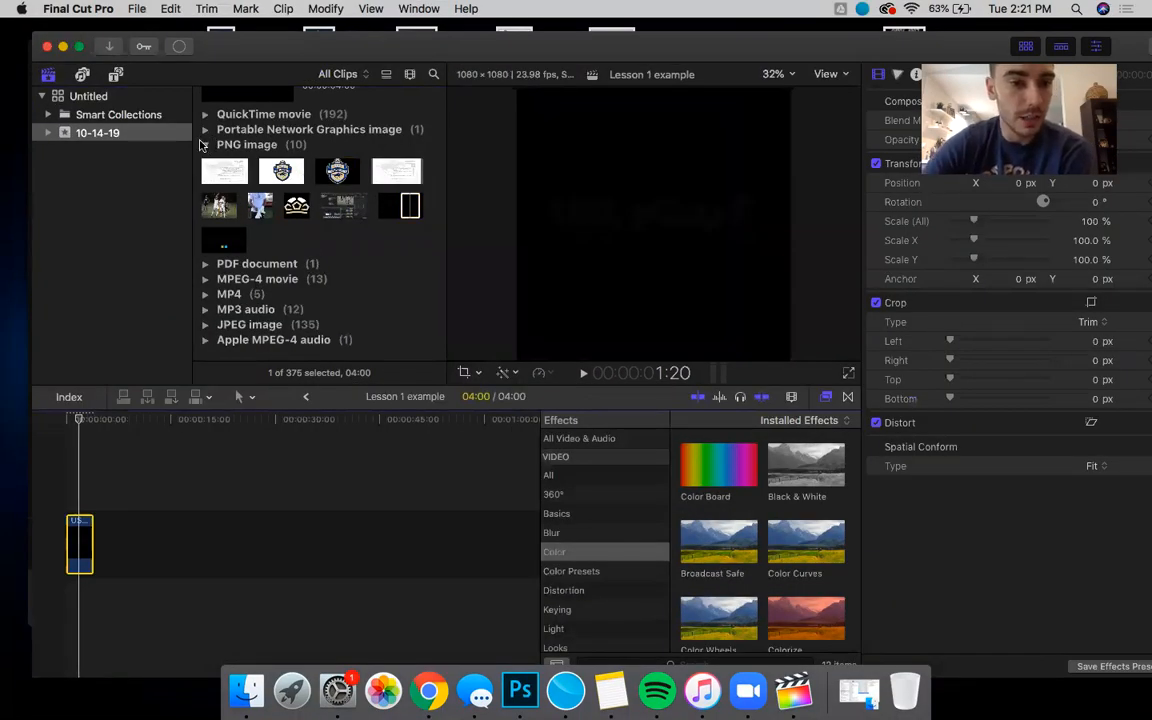
Step: Collapse the PNG image group and look through the projects listed above the media groups in the browser
click(205, 146)
scroll(310, 257, up, 3)
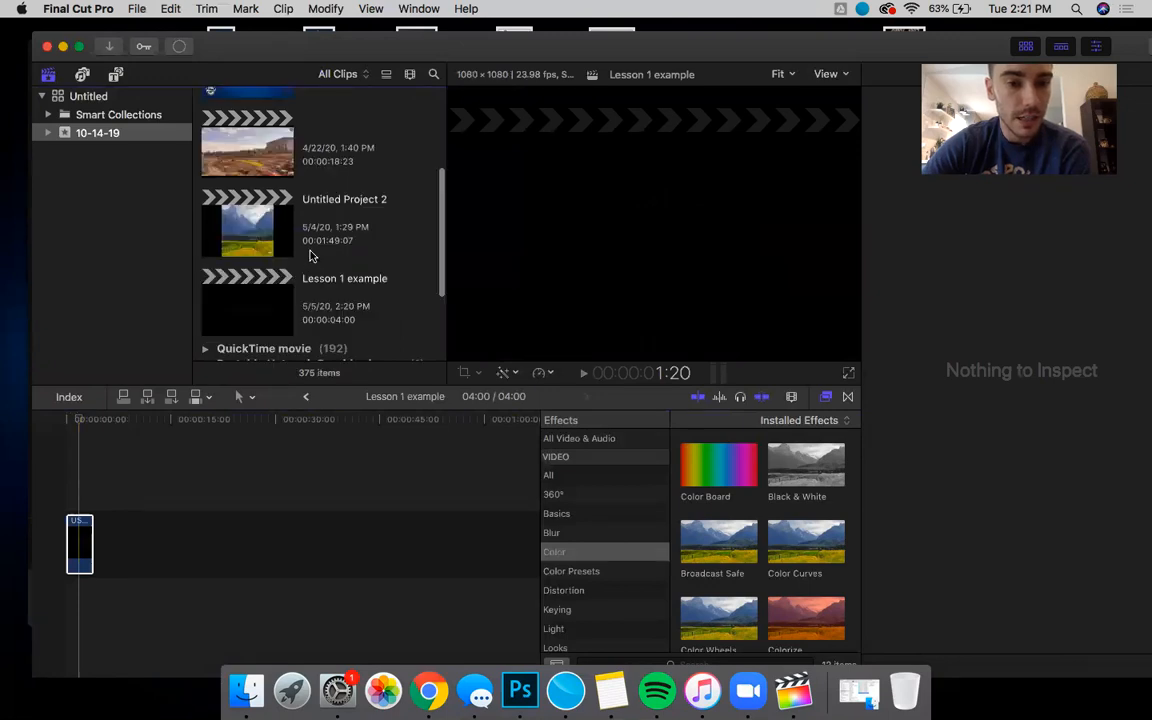
scroll(310, 257, up, 2)
scroll(310, 257, down, 3)
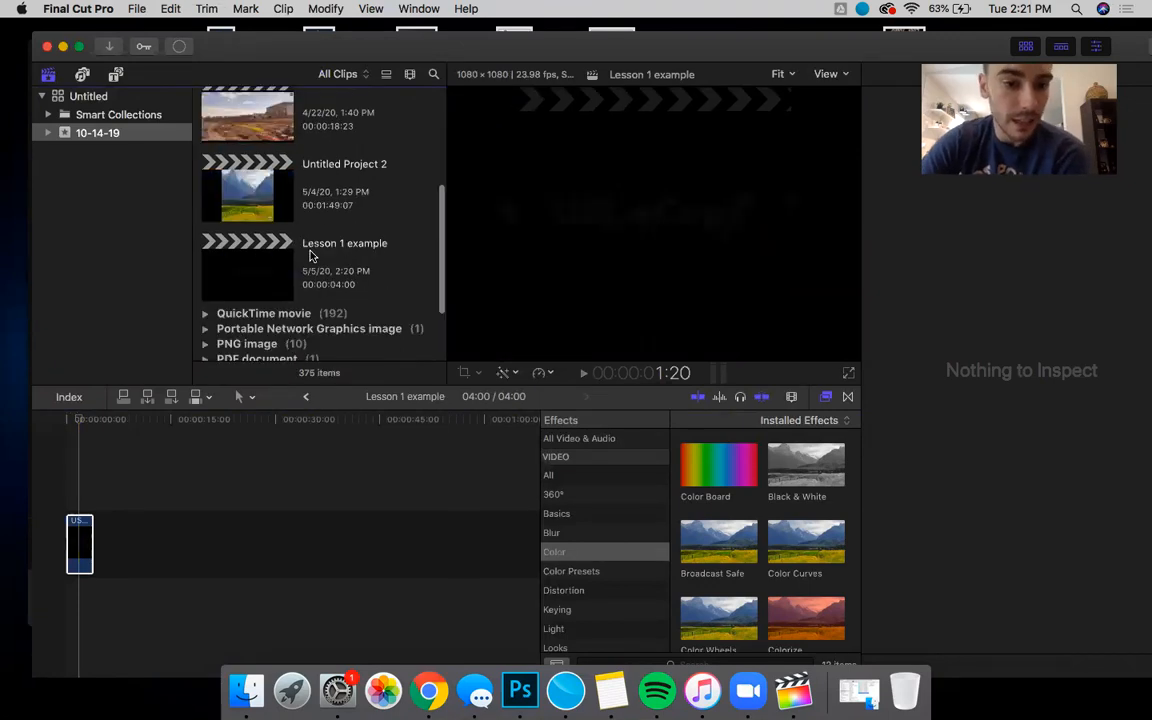
scroll(310, 257, down, 2)
scroll(333, 193, up, 2)
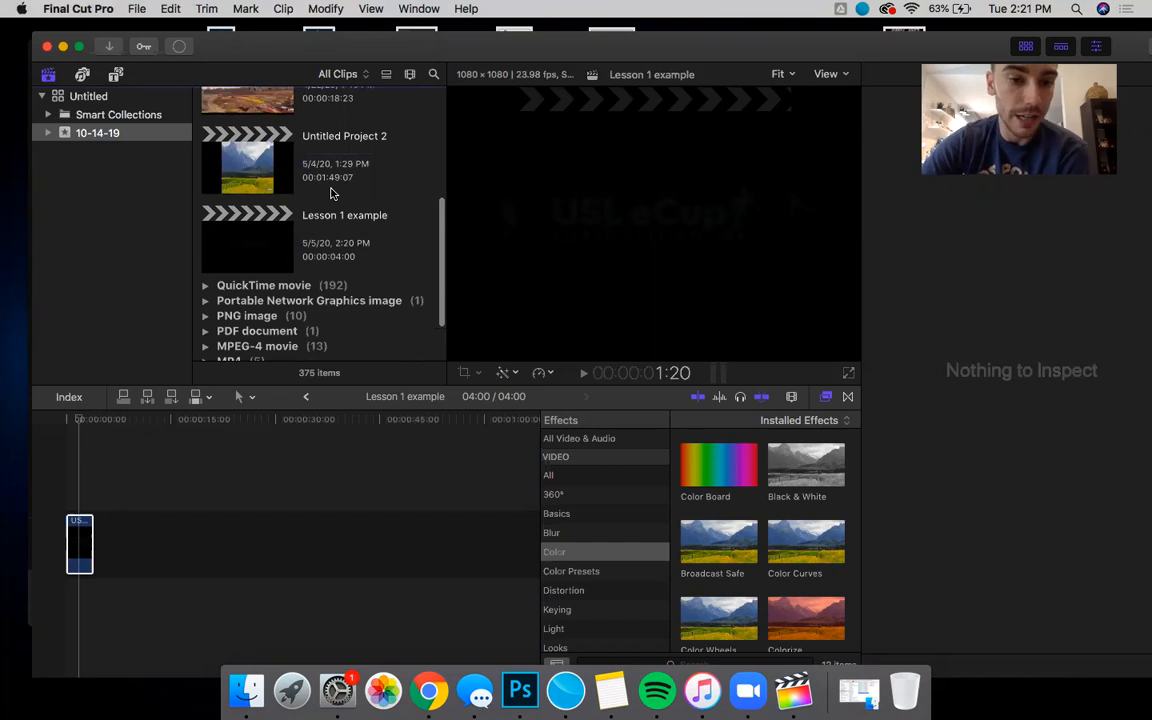
scroll(333, 193, up, 1)
Step: Delete the USL eCup clip from the Lesson 1 example timeline and bring the browser's file type groups into view
click(80, 545)
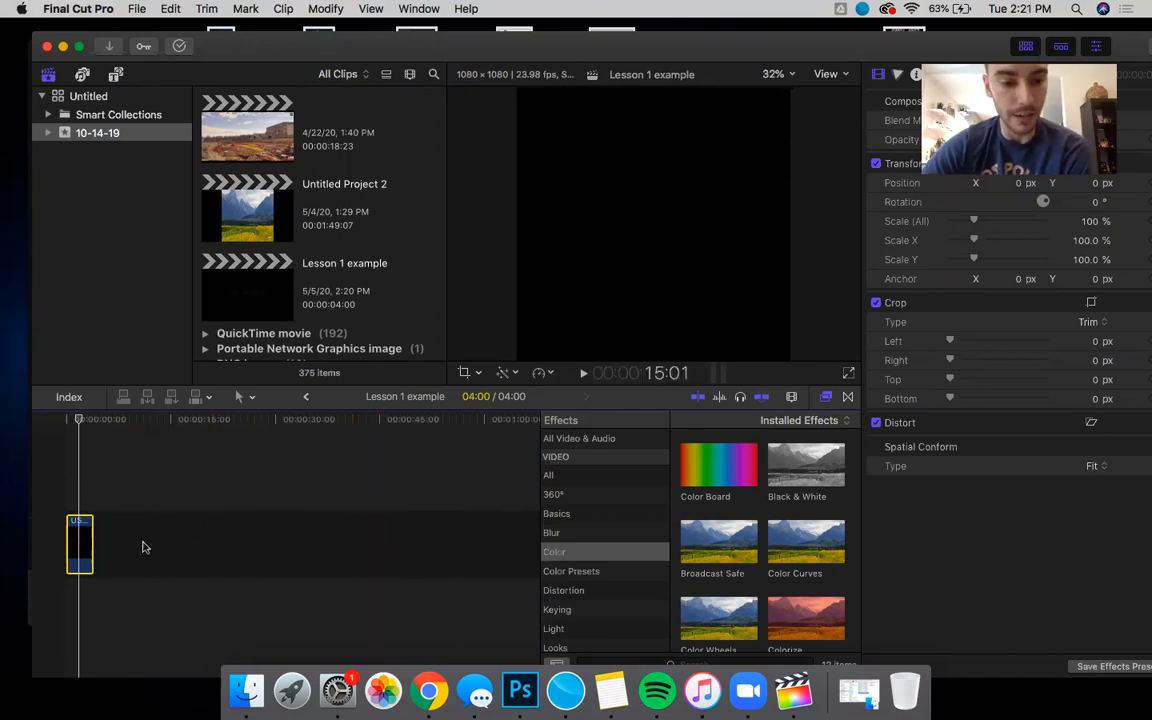
key(Delete)
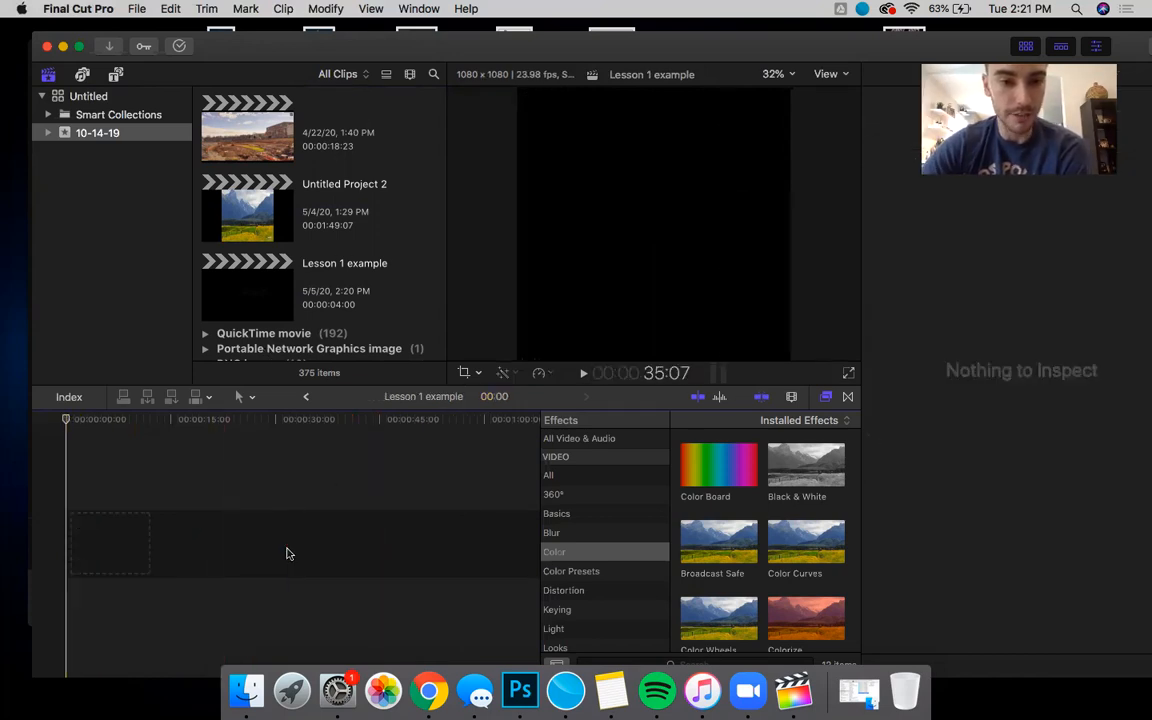
scroll(366, 214, down, 5)
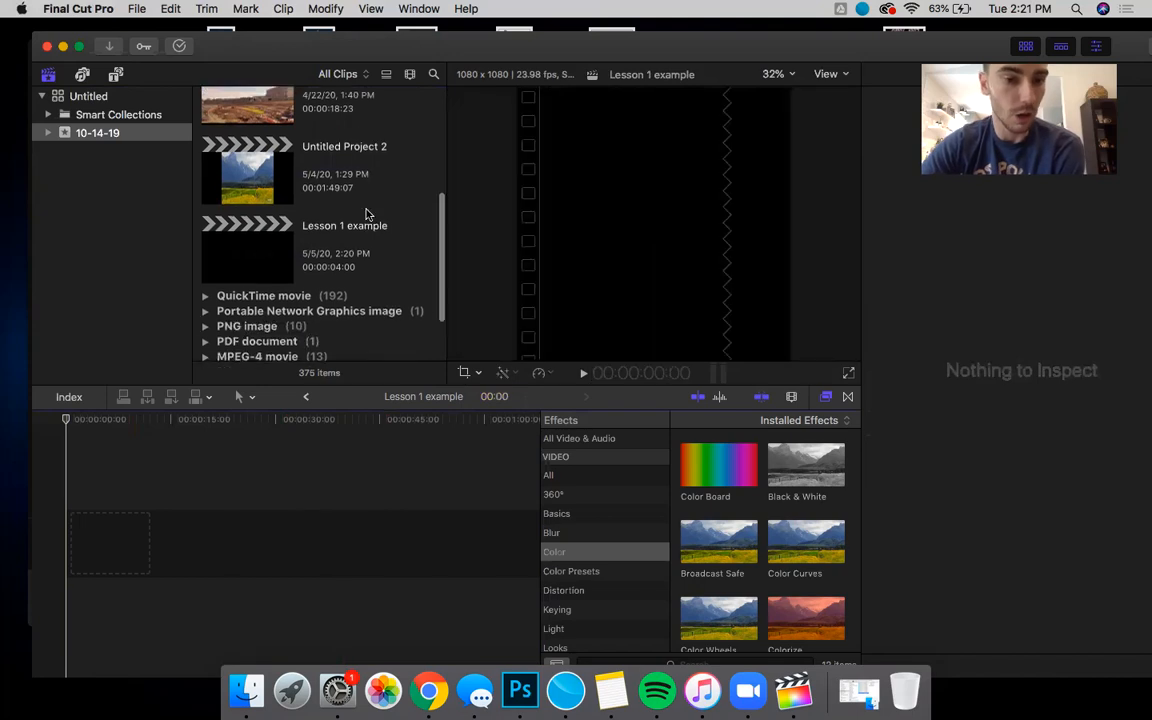
scroll(366, 214, down, 3)
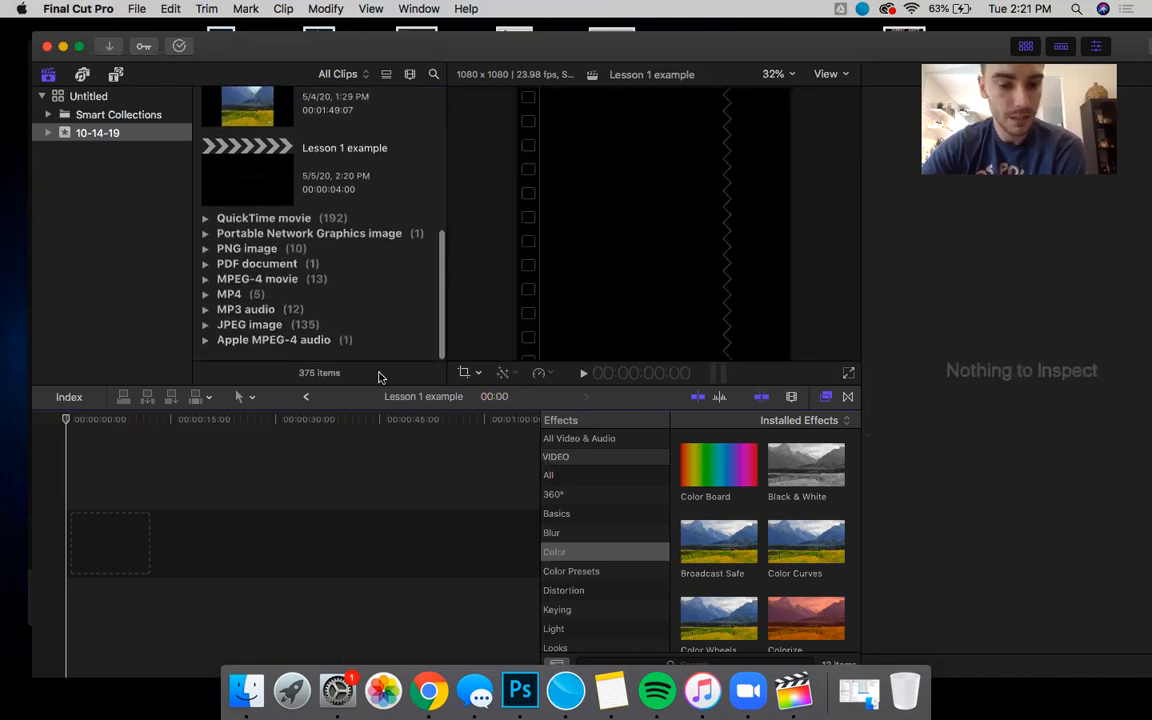
Step: Switch to the slide presentation in Chrome and advance through the video components to slide 22, Editing Basics - Undo
click(429, 690)
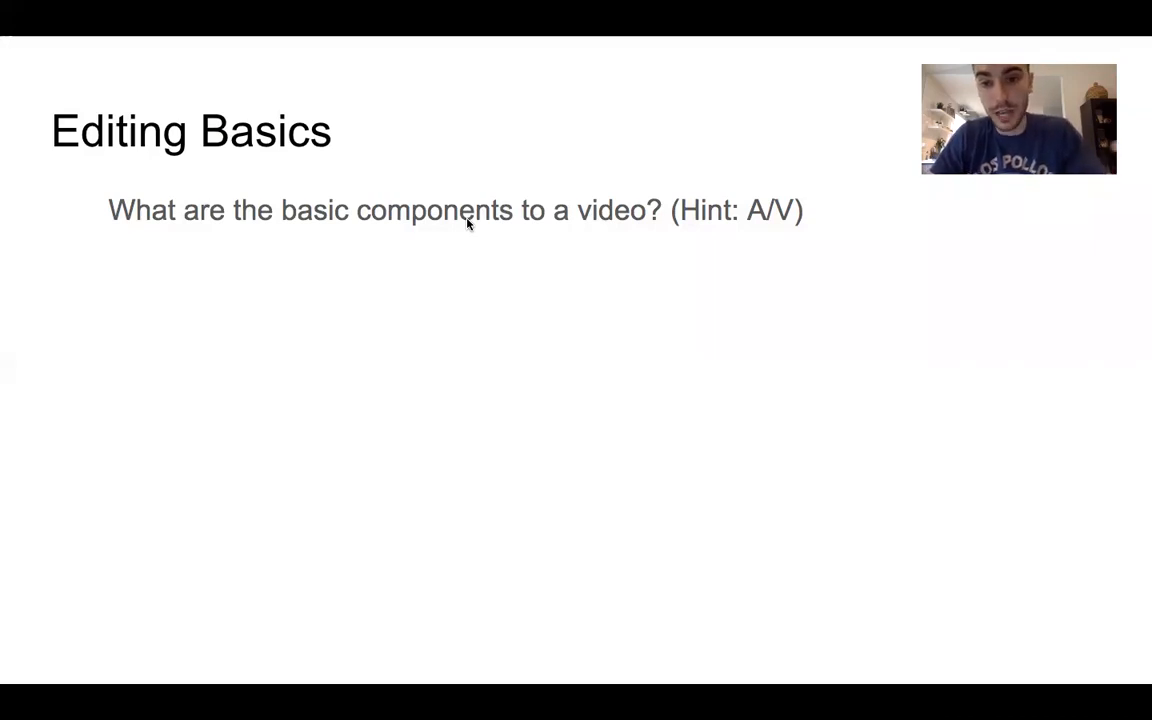
key(Right)
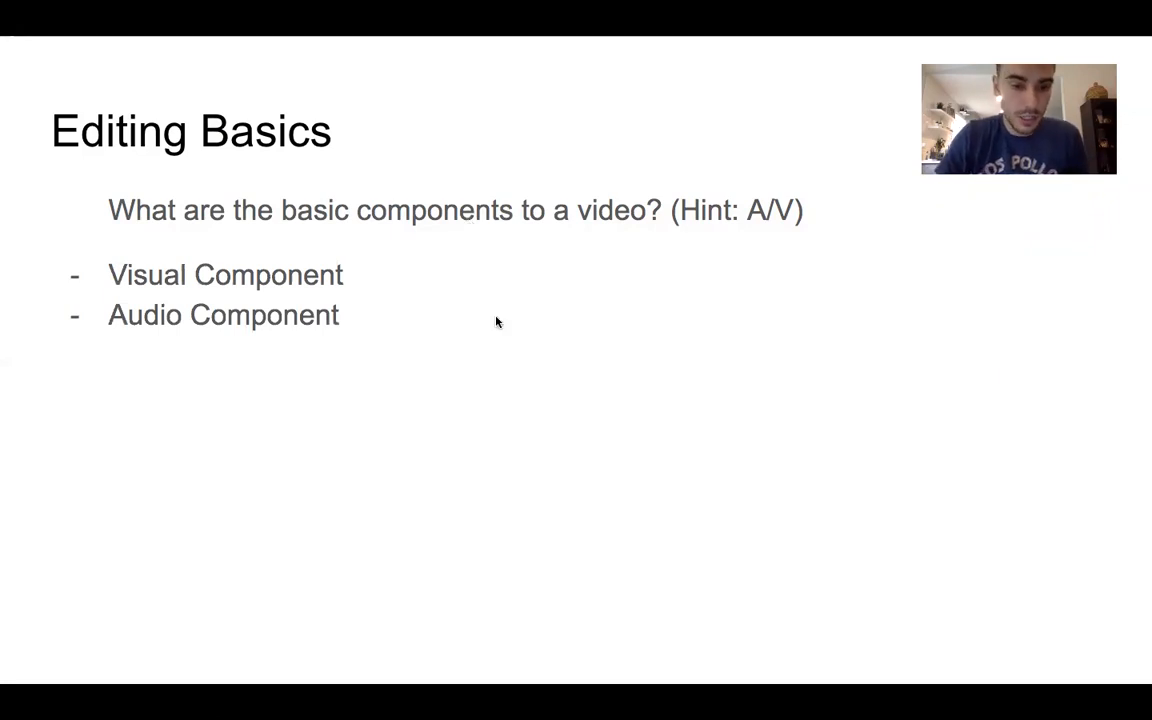
key(Right)
key(Left)
key(Right)
key(Left)
key(Right)
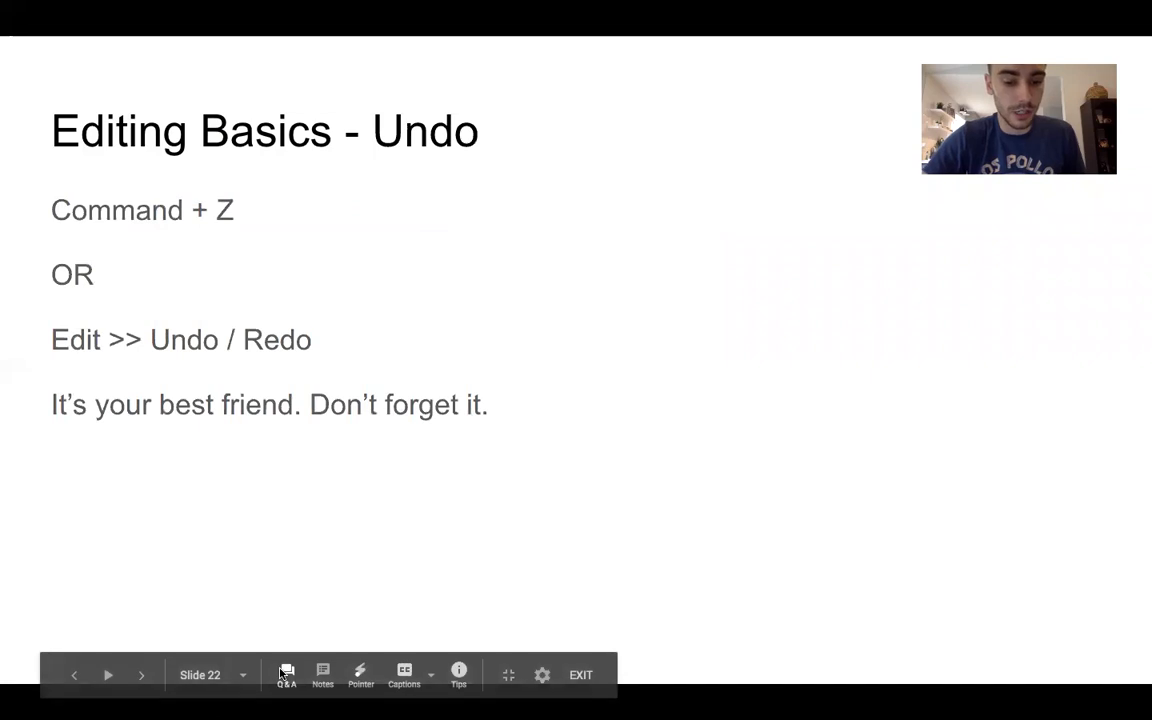
Step: Return to Final Cut Pro and add the first clip of the MP4 group to the start of the timeline
key(Escape)
key(ctrl+Up)
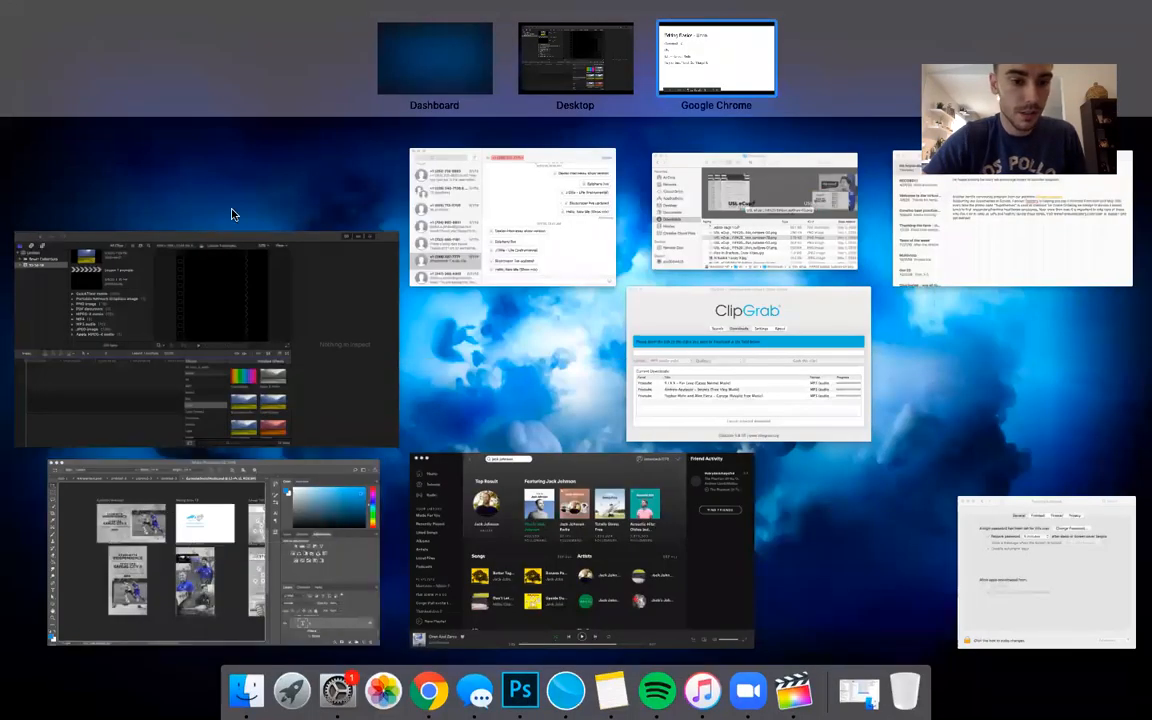
click(222, 290)
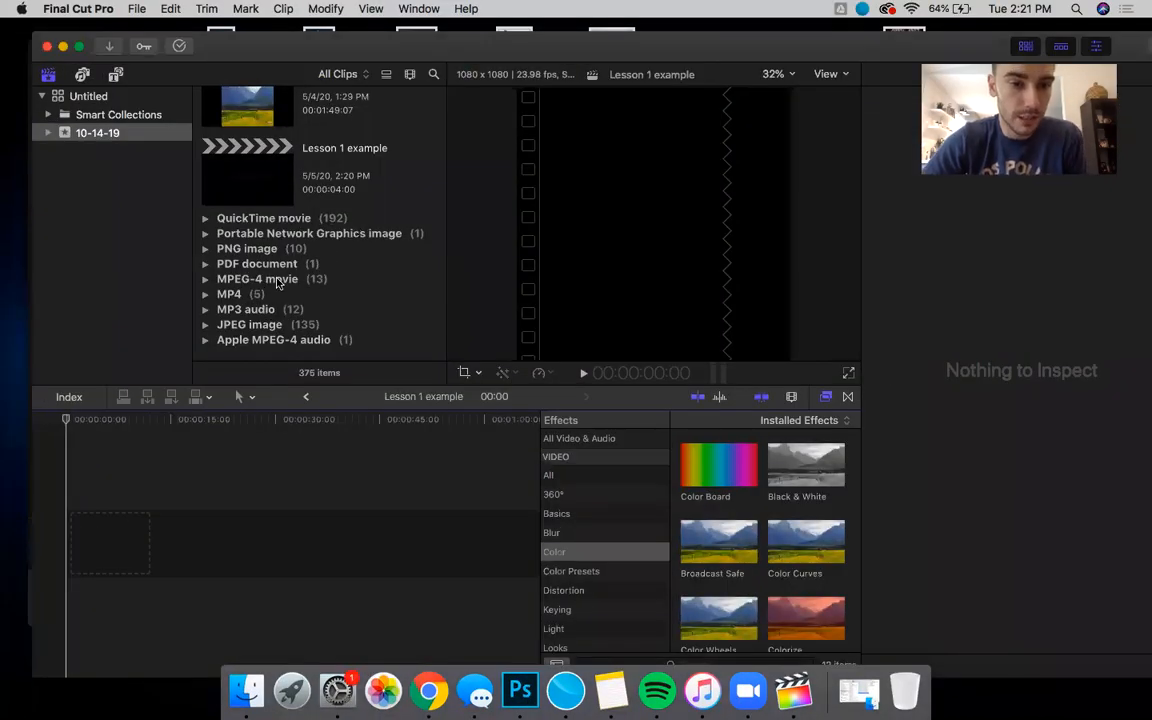
click(205, 294)
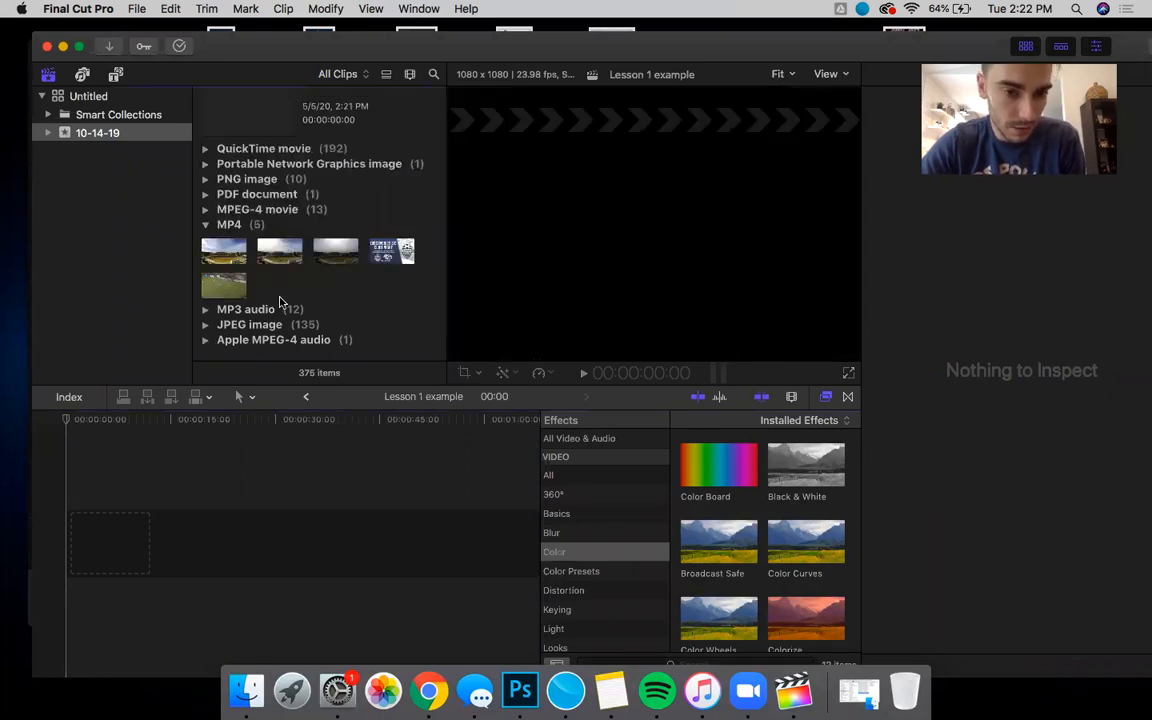
drag(235, 268, 170, 560)
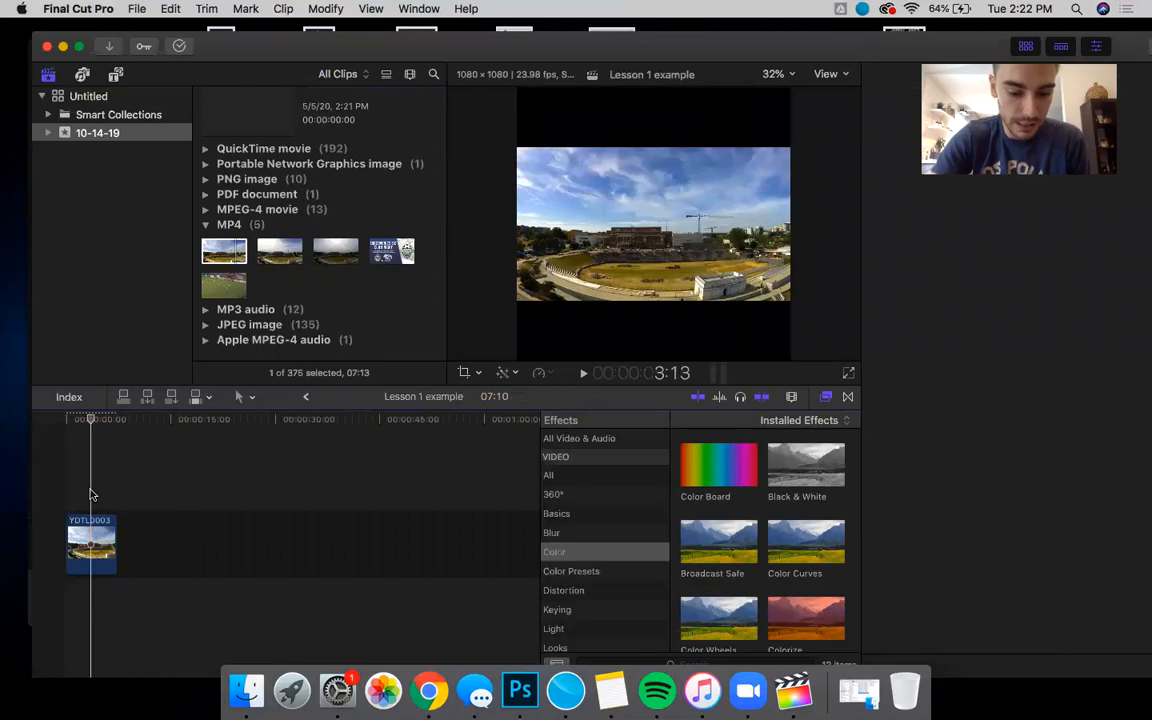
Step: Split the YDTL0003 clip in the timeline at 3:13 and delete its second part
click(92, 550)
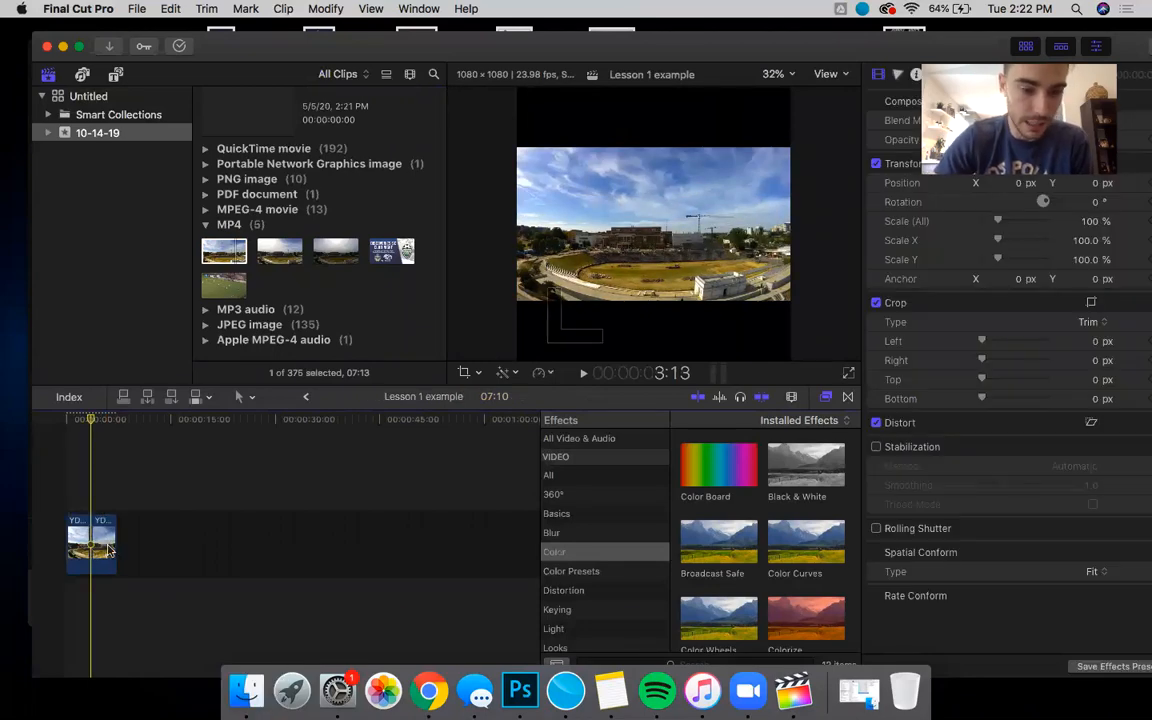
click(110, 549)
key(Delete)
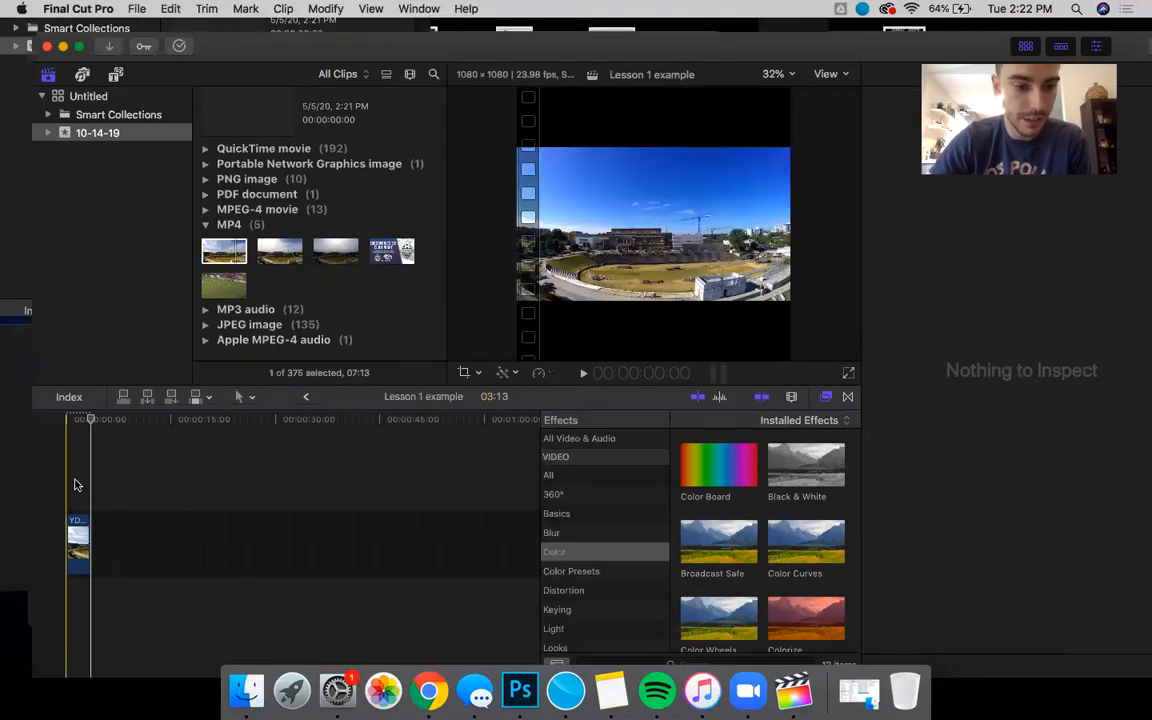
Step: Undo the deletion, the split and the adding of the YDTL0003 clip one after another
key(super+z)
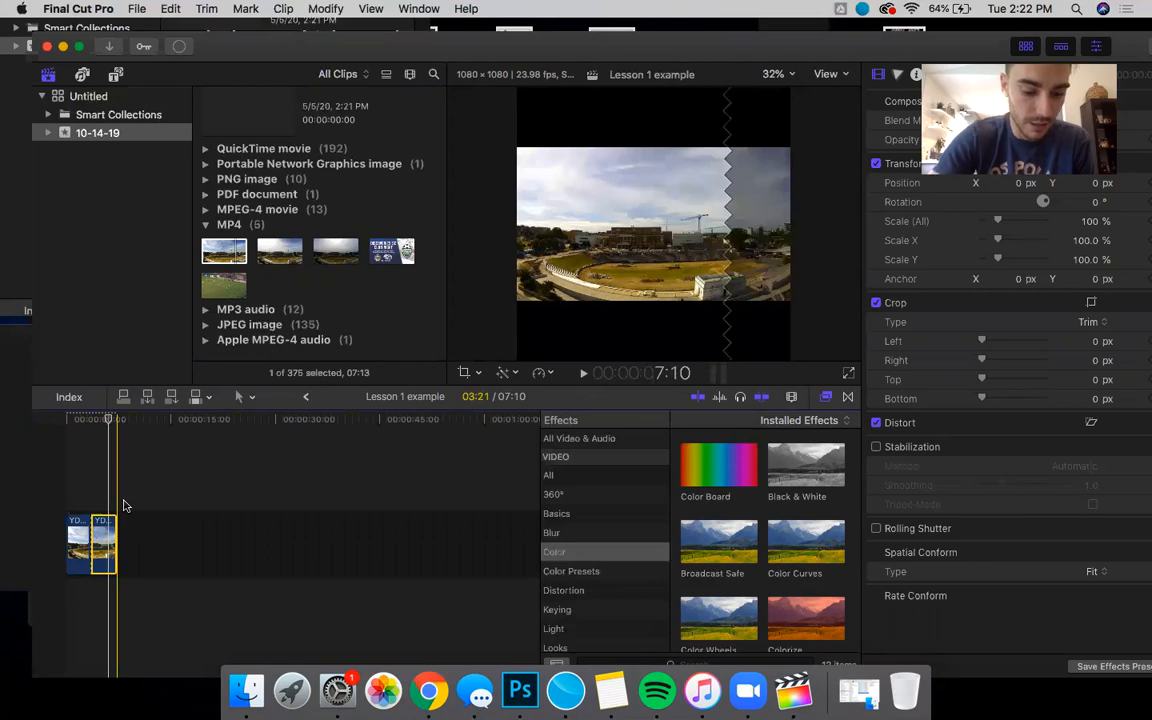
key(Delete)
key(super+a)
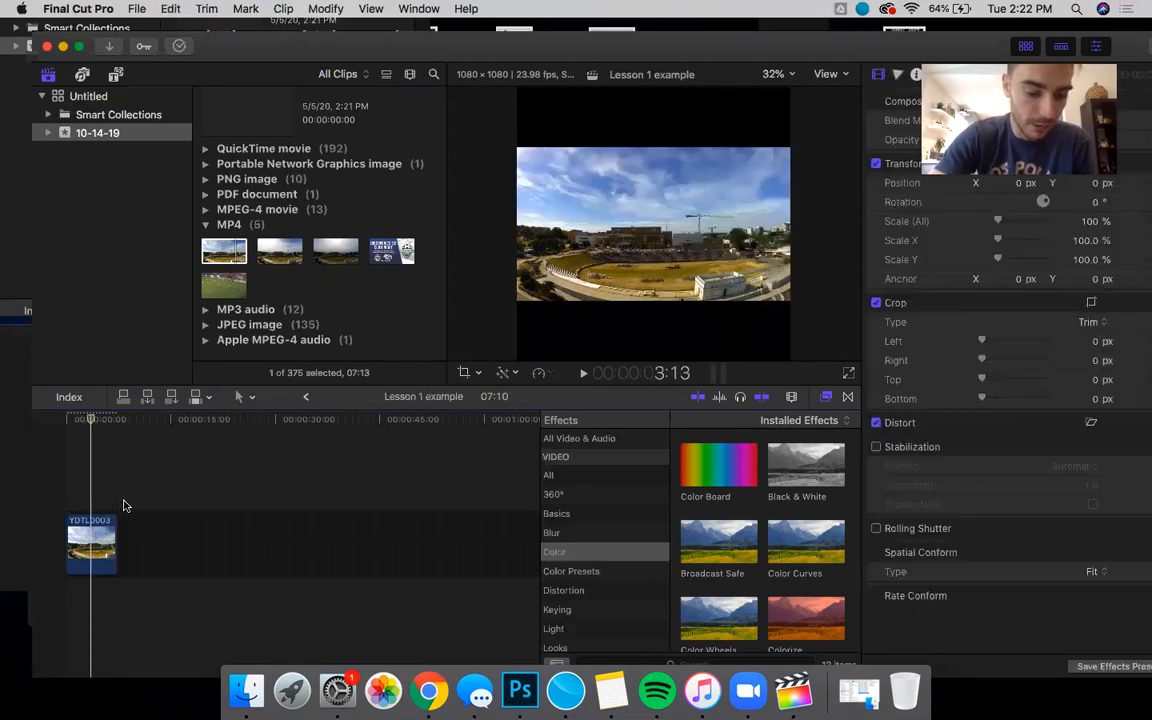
key(Delete)
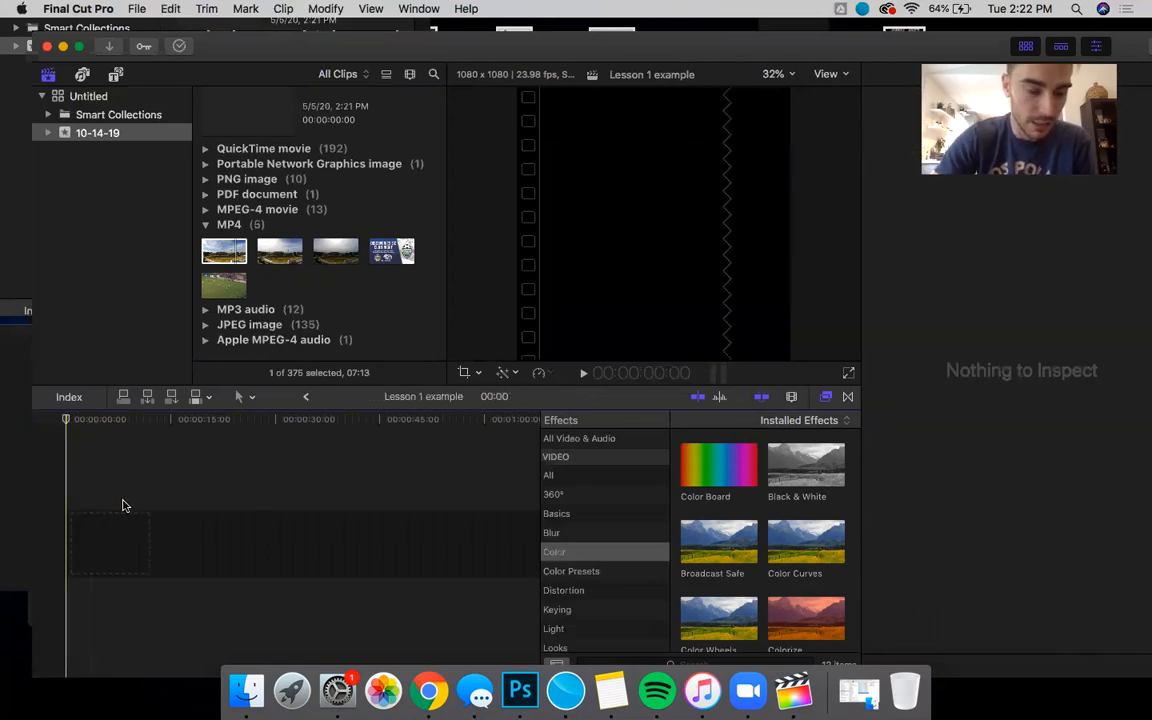
Step: Redo the adding of the YDTL0003 clip, its split and the deletion of its second part
click(136, 8)
mouse_move(168, 8)
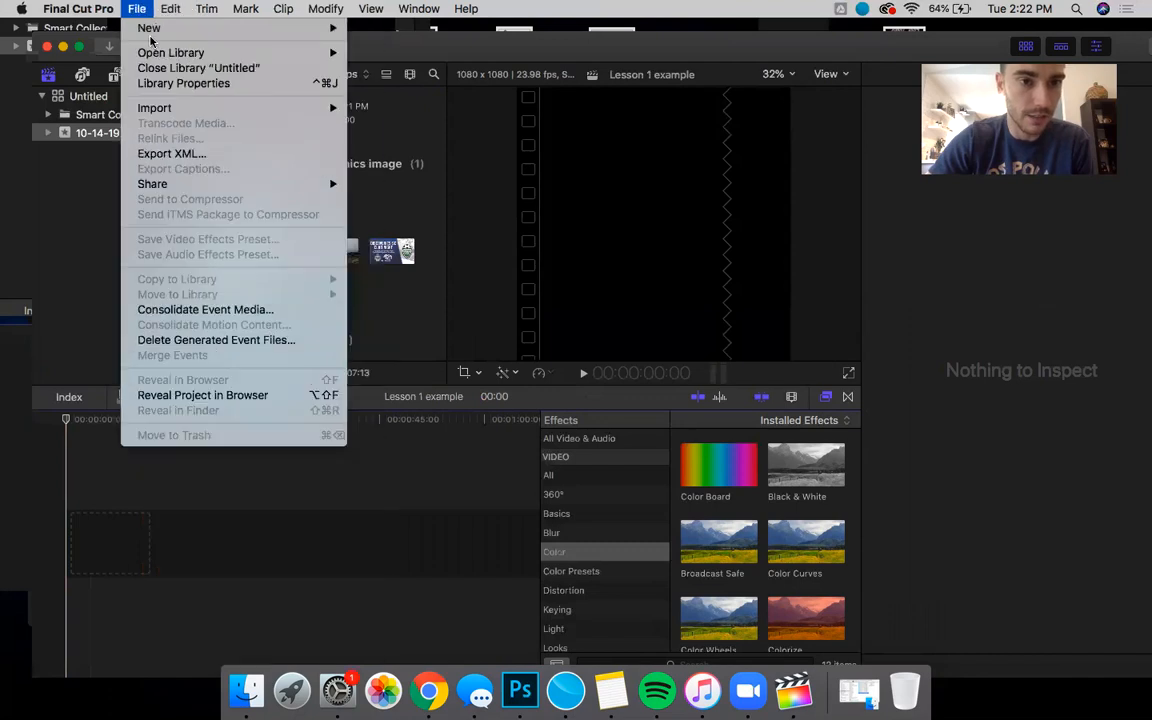
click(192, 44)
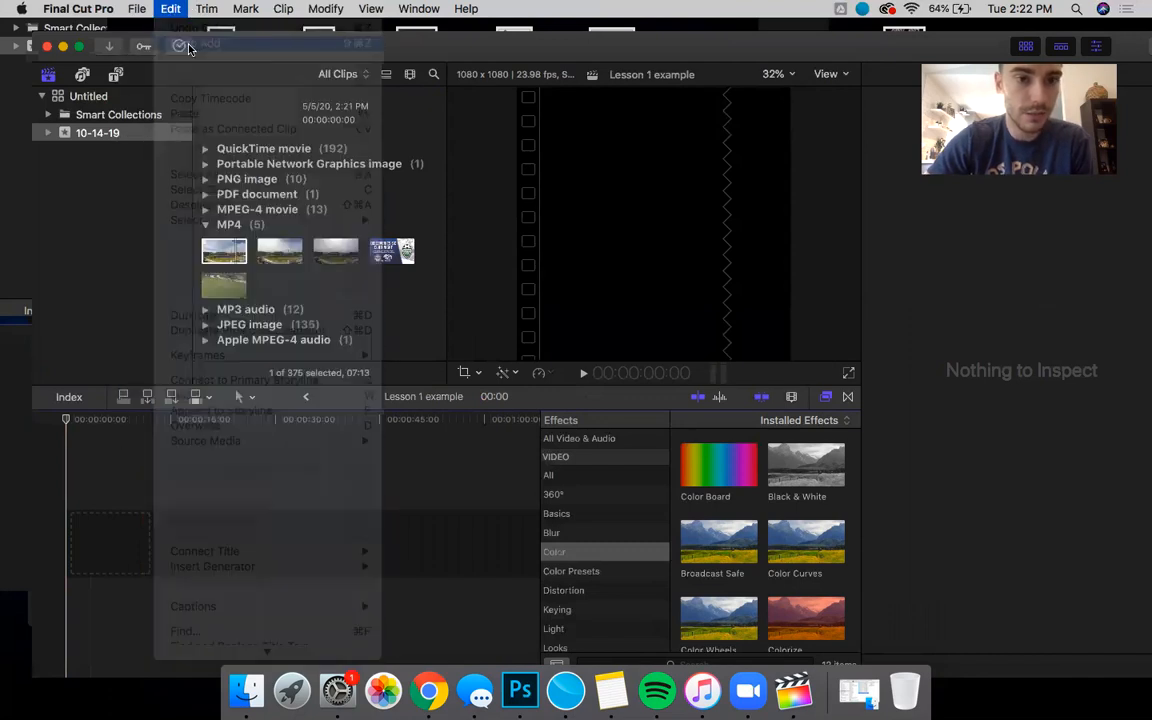
click(169, 9)
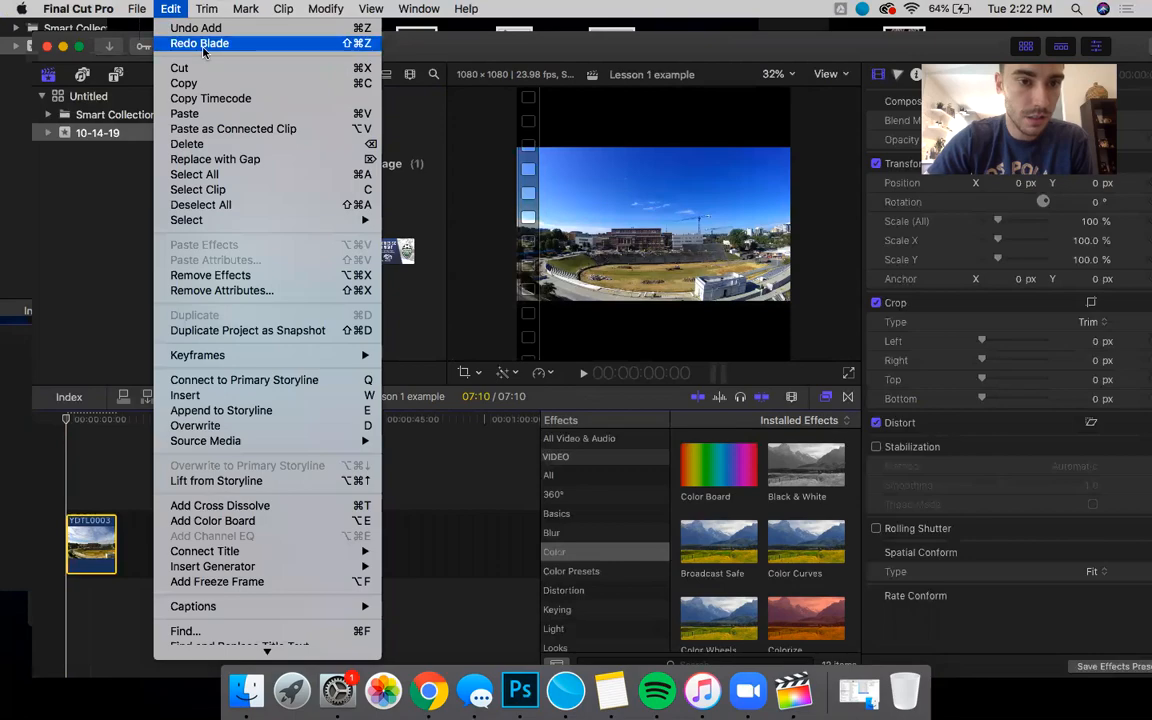
click(203, 44)
click(168, 8)
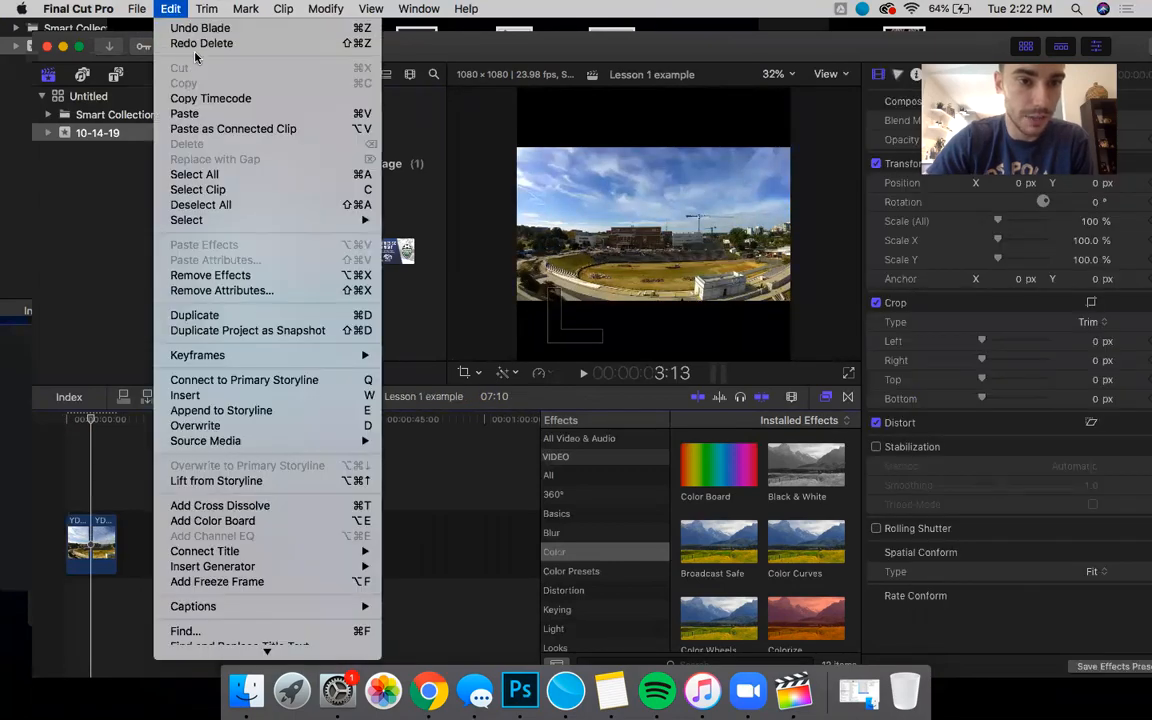
click(200, 43)
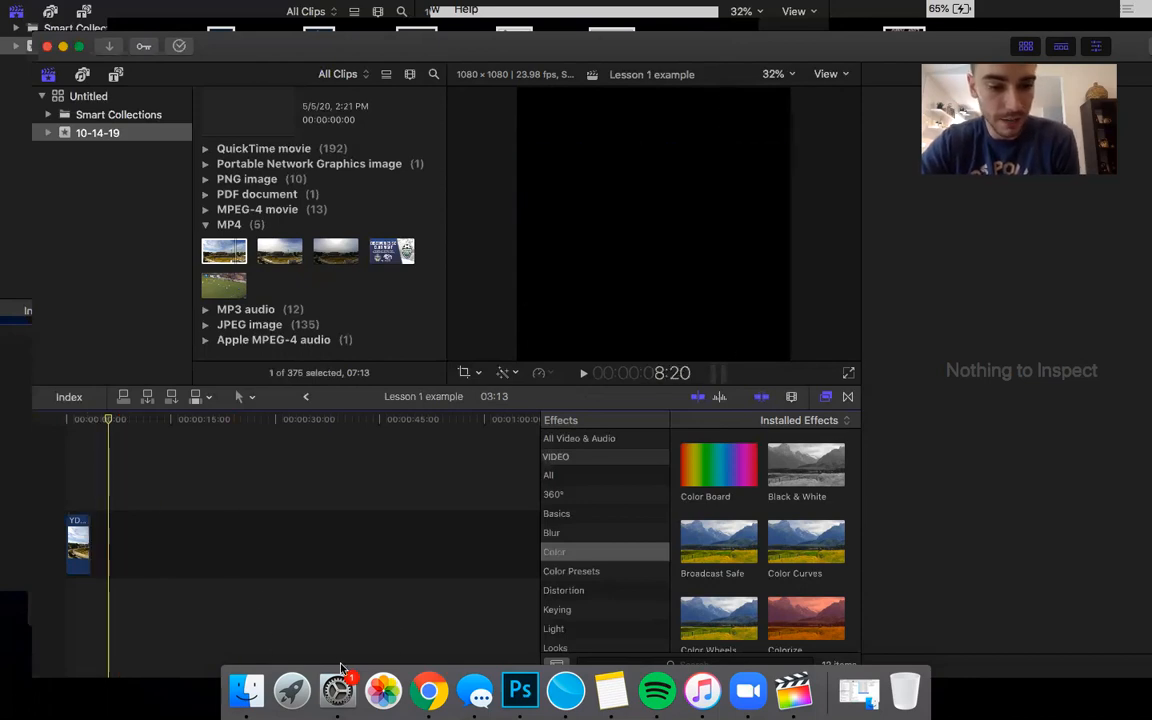
Step: Switch to the slide presentation in Chrome and advance to slide 23, Editing Basics - Visual
click(428, 690)
key(Right)
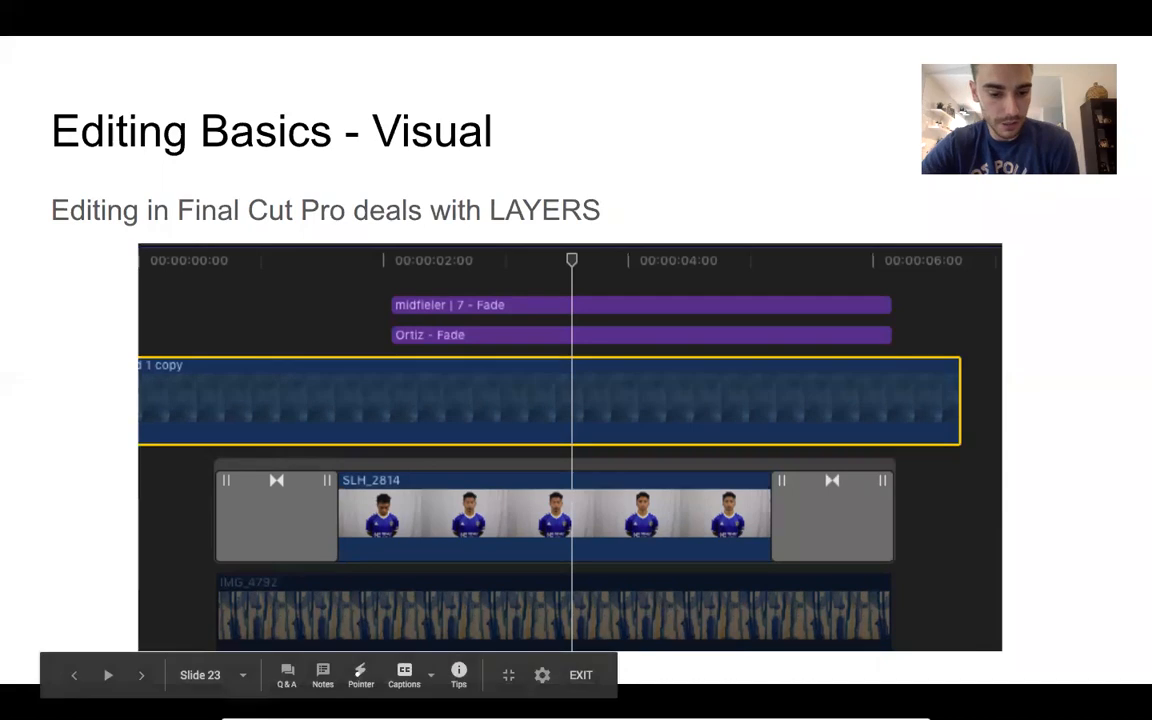
Step: Return to Final Cut Pro and extend the end of the shortened YDTL0003 clip to its full 7:10 length
mouse_move(246, 714)
key(ctrl+Up)
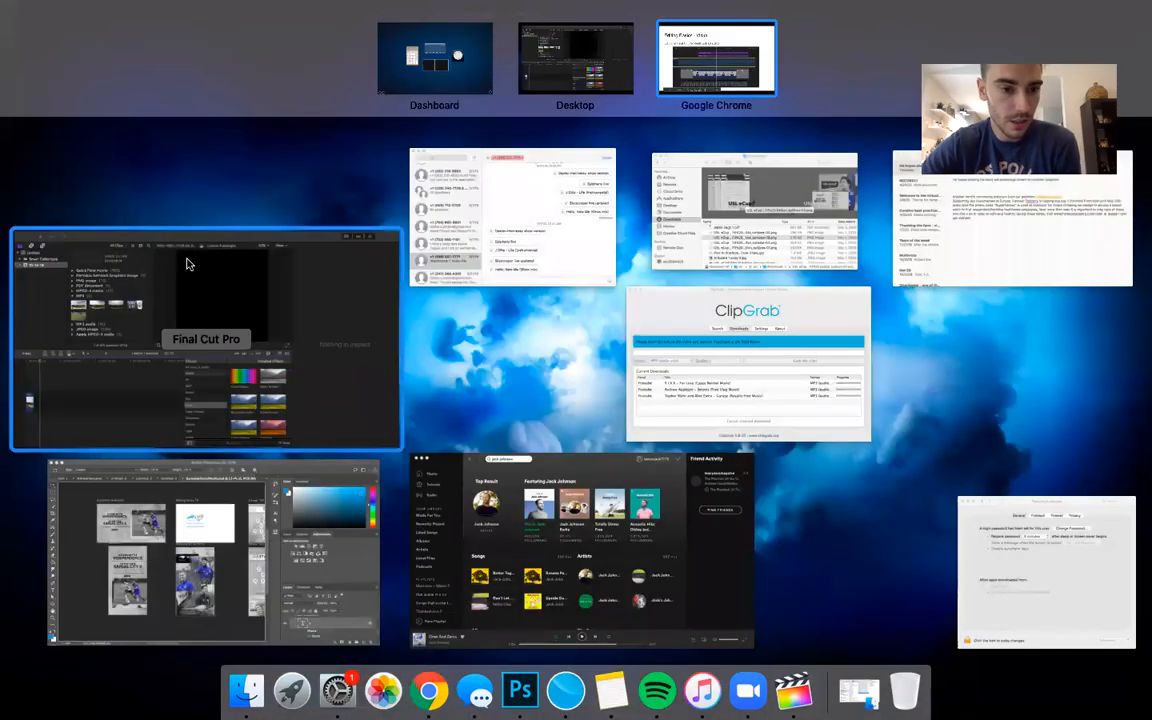
click(188, 260)
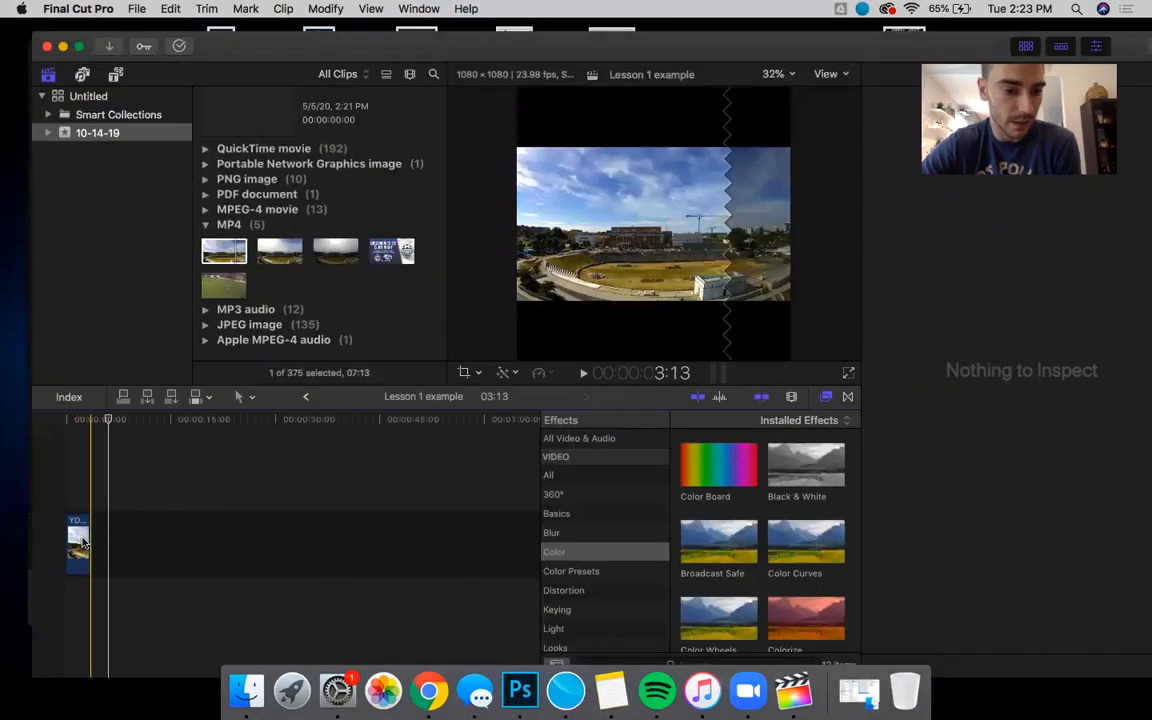
click(86, 540)
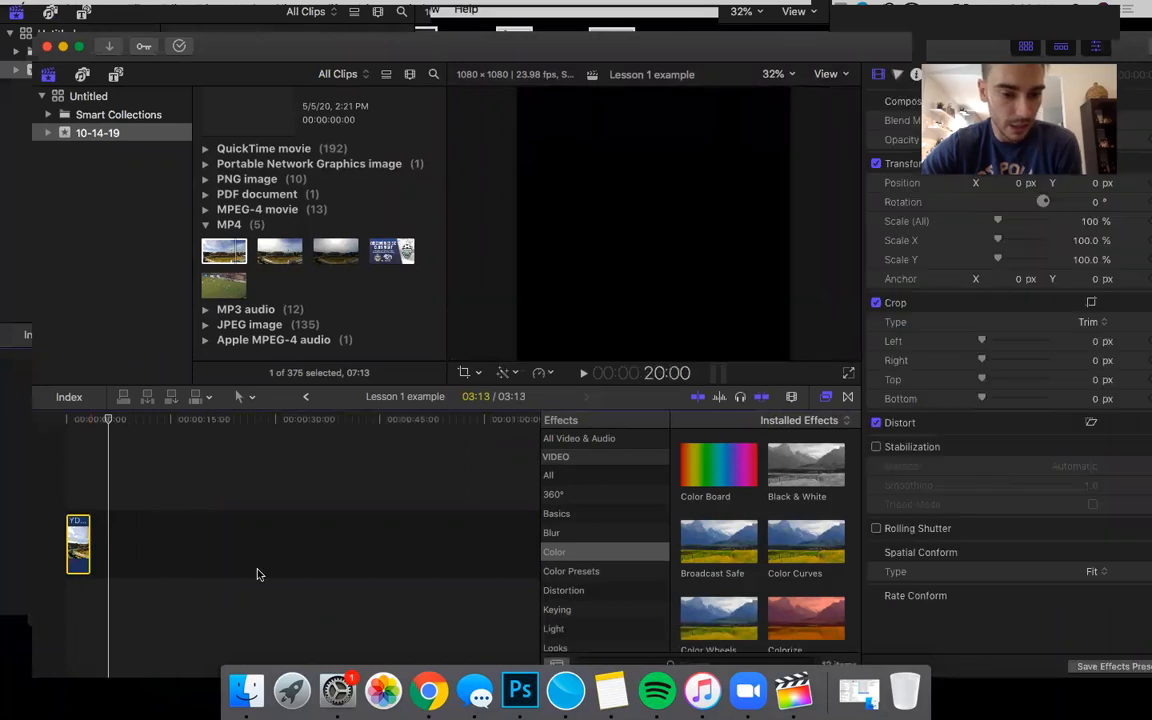
drag(88, 553, 262, 577)
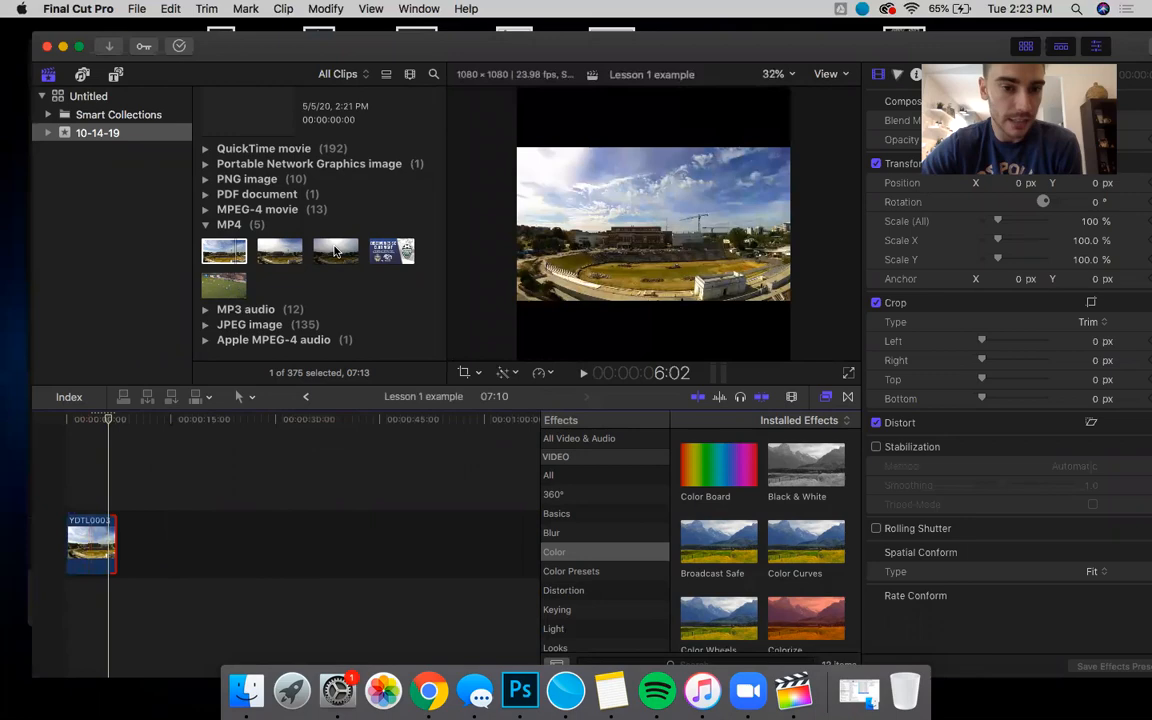
Step: Expand the PNG image group and place the USL eCup FIFA20 Edition outline image on a layer above the YDTL0003 clip
click(248, 162)
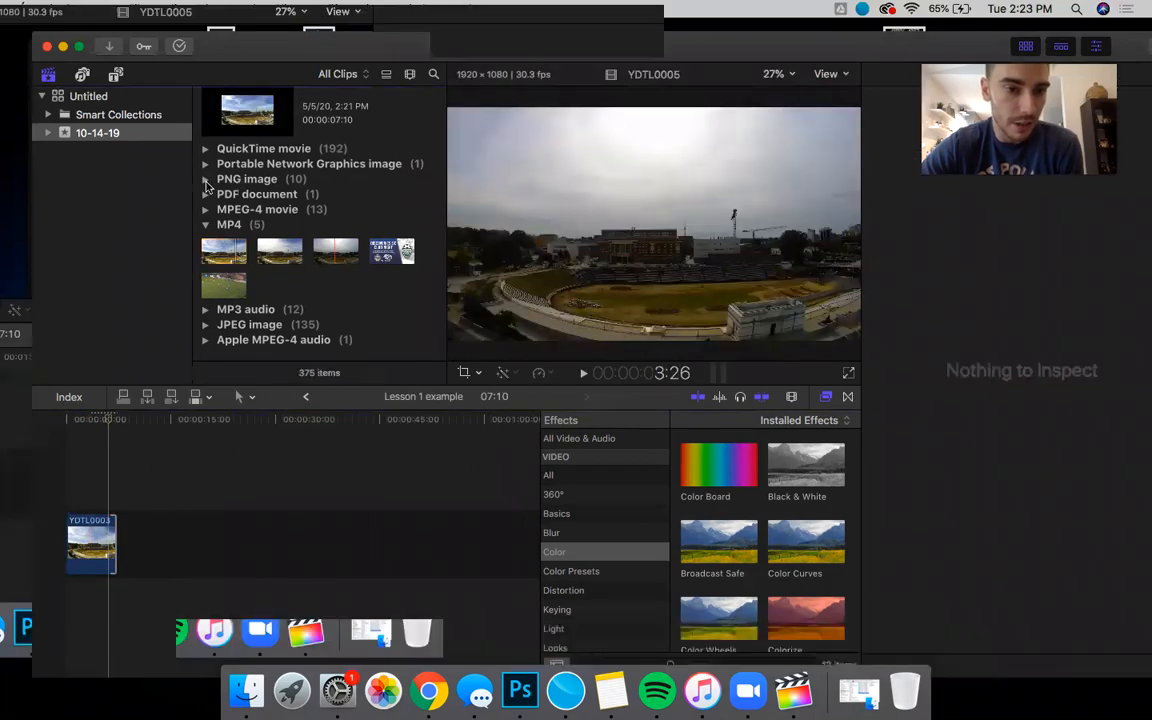
click(205, 179)
click(403, 141)
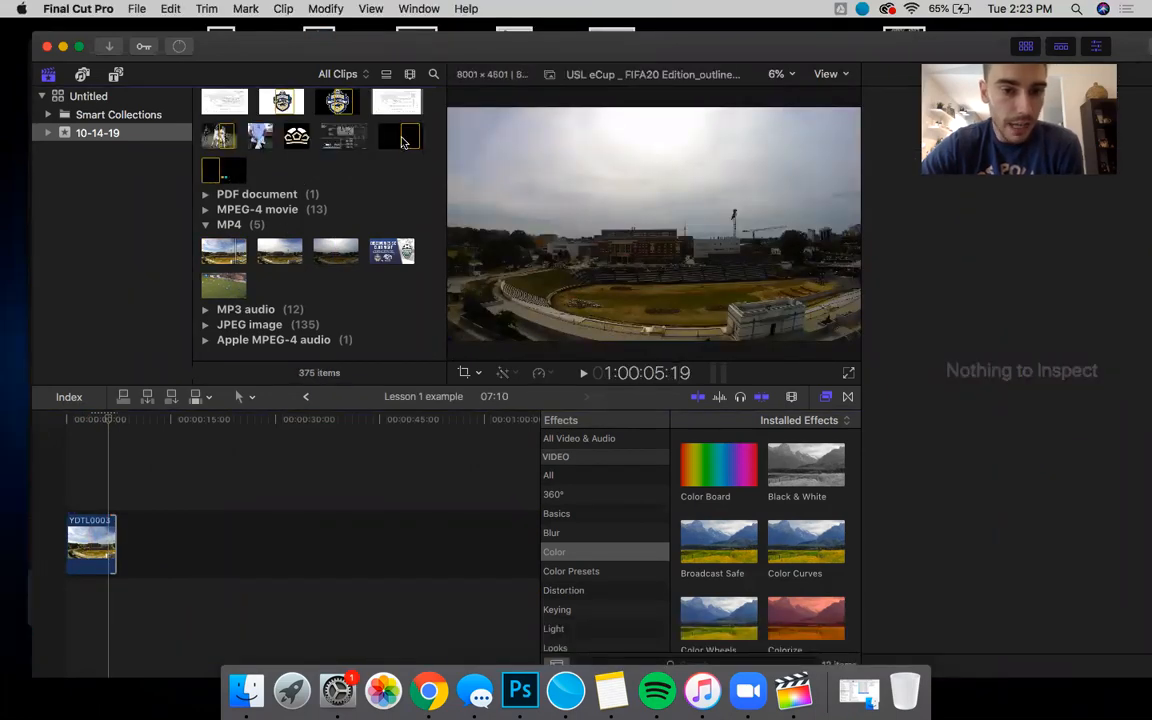
click(93, 482)
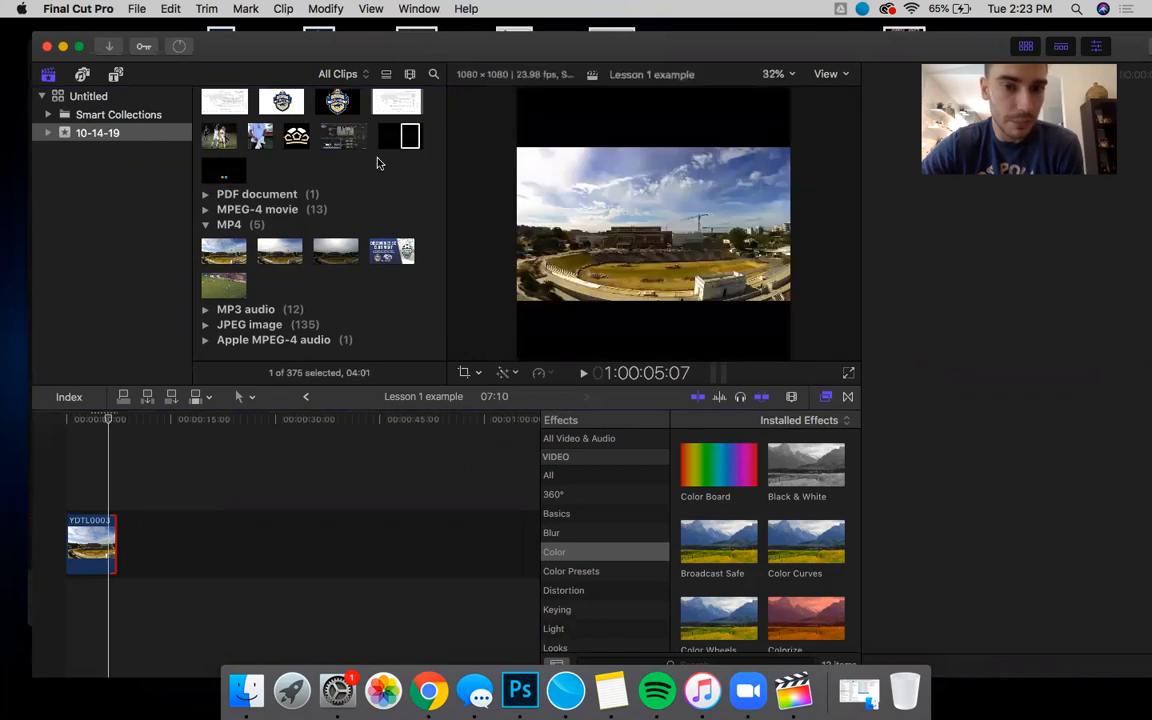
drag(410, 138, 85, 475)
click(98, 440)
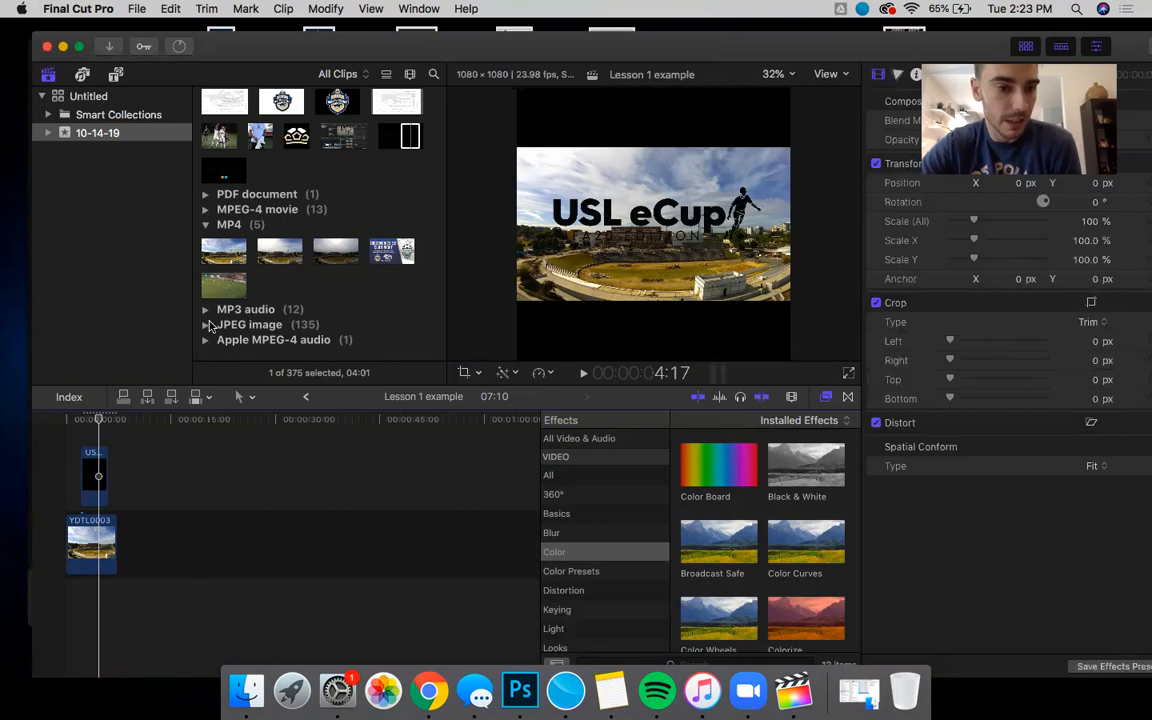
Step: Insert the covidcover image from the JPEG image group between the USL eCup and YDTL0003 layers and scale it to 40%
click(206, 325)
scroll(341, 314, down, 2)
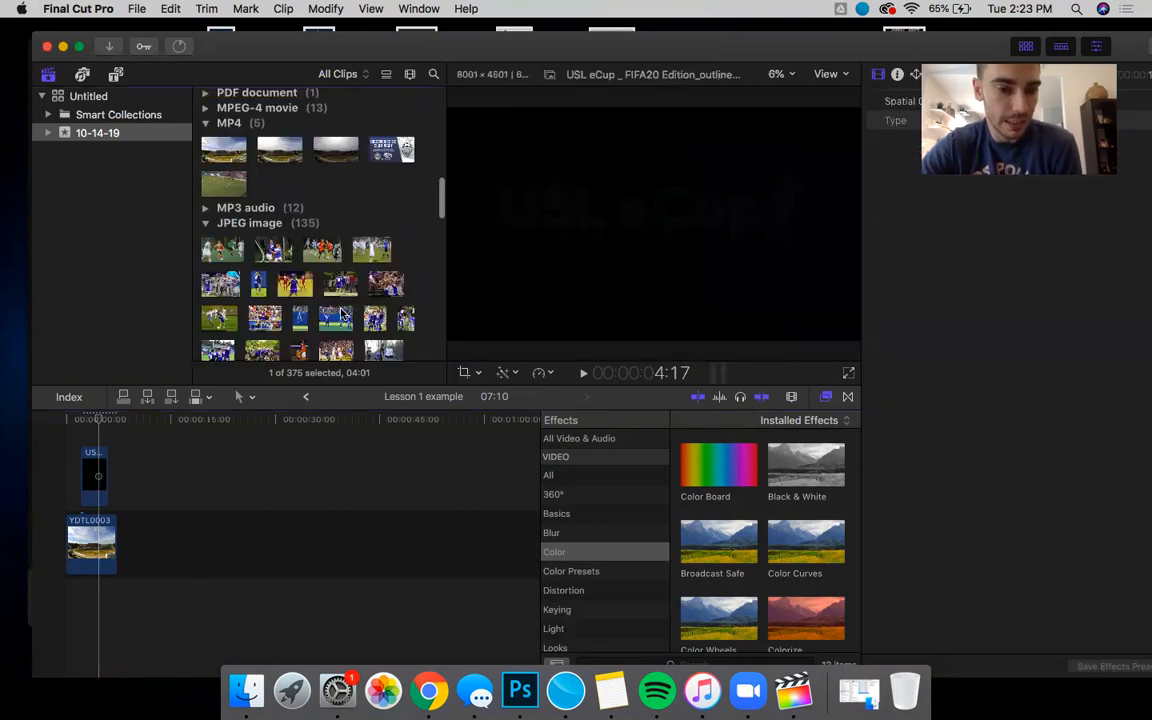
scroll(350, 314, down, 10)
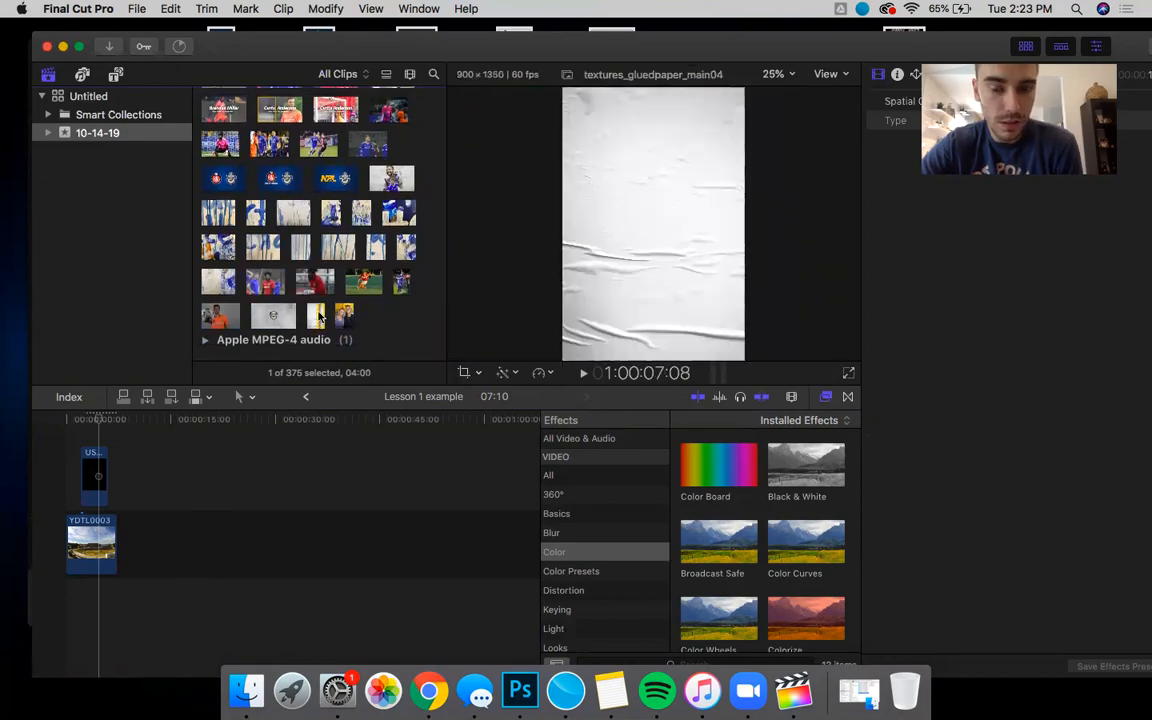
scroll(318, 300, up, 5)
scroll(330, 250, up, 5)
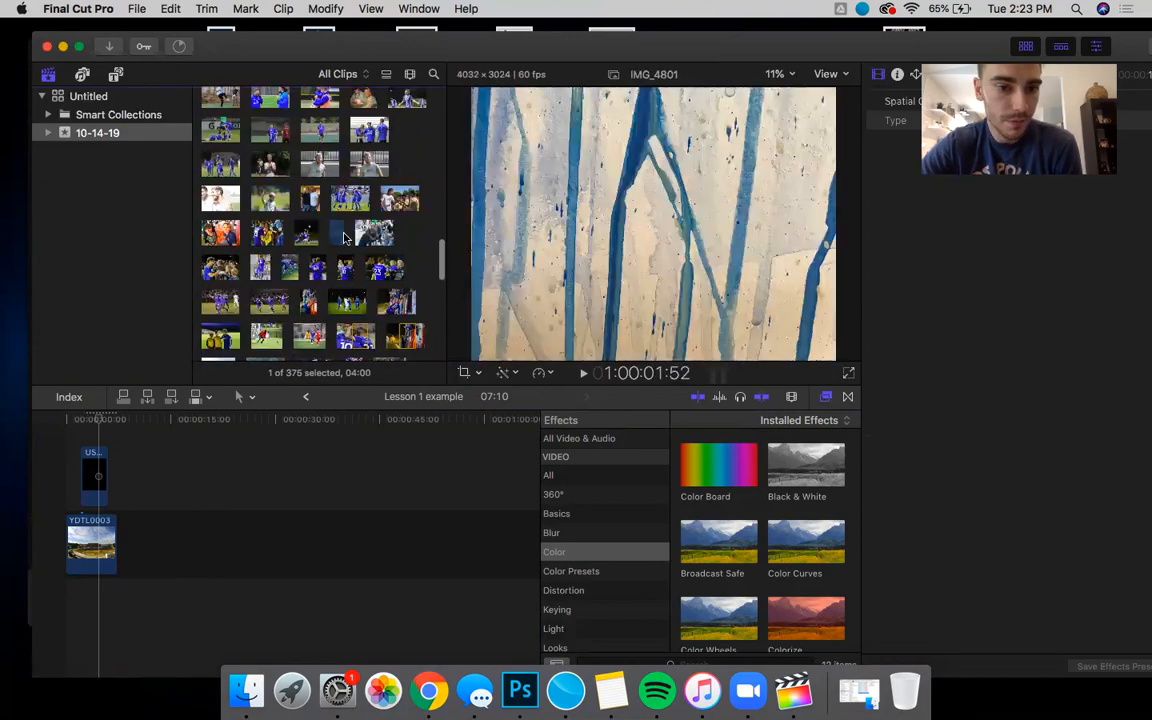
scroll(343, 237, up, 5)
scroll(316, 214, down, 15)
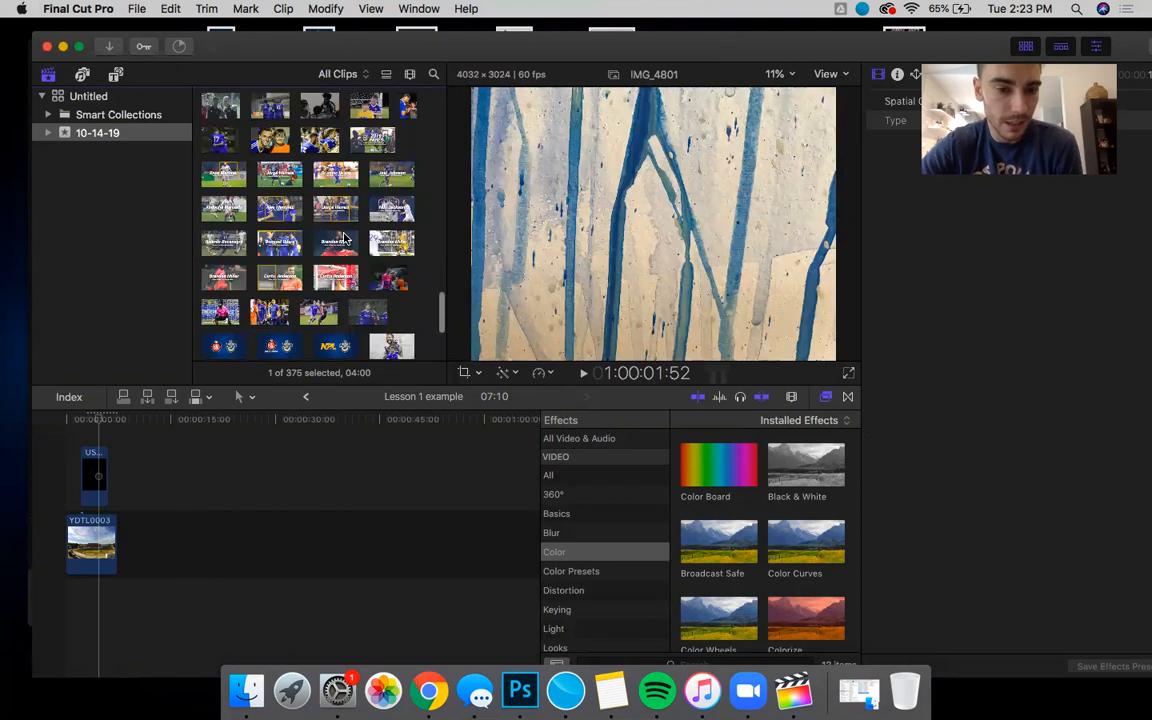
click(280, 343)
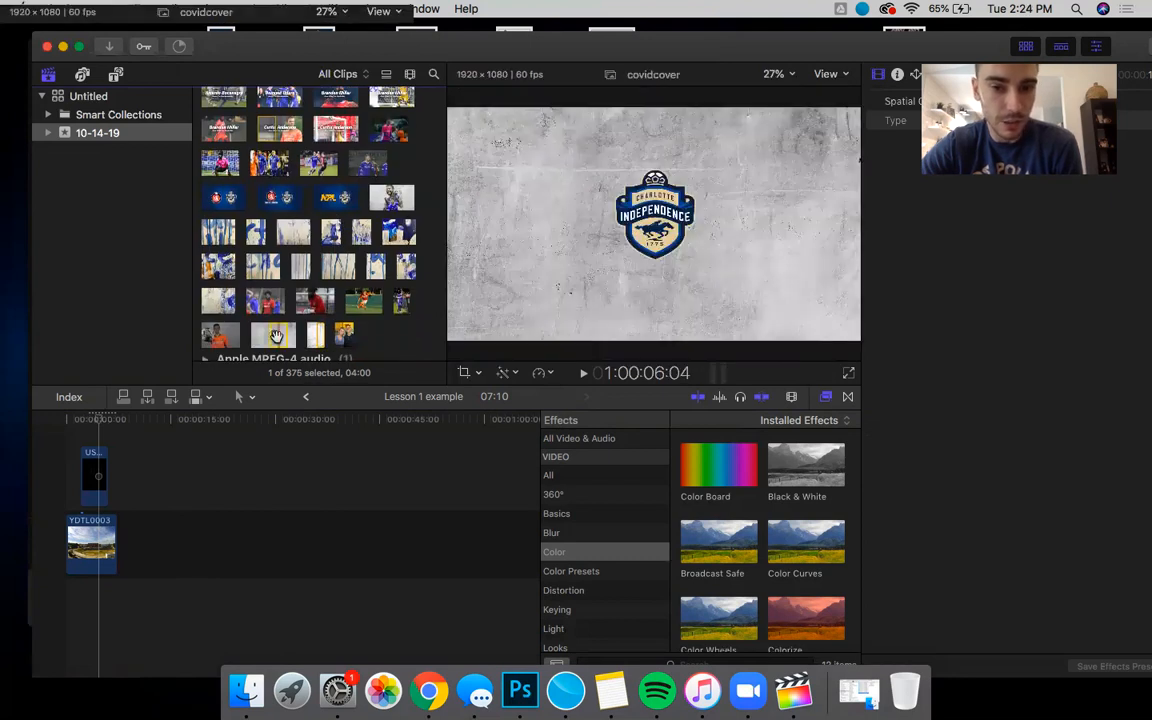
click(98, 455)
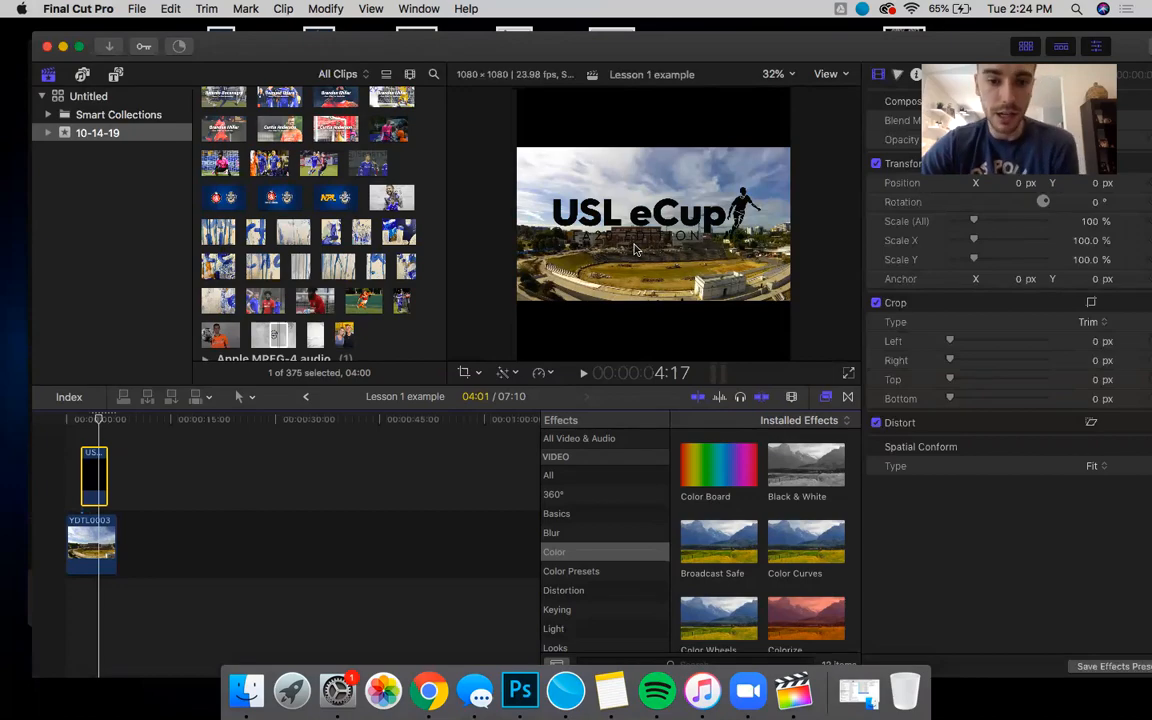
scroll(95, 484, up, 1)
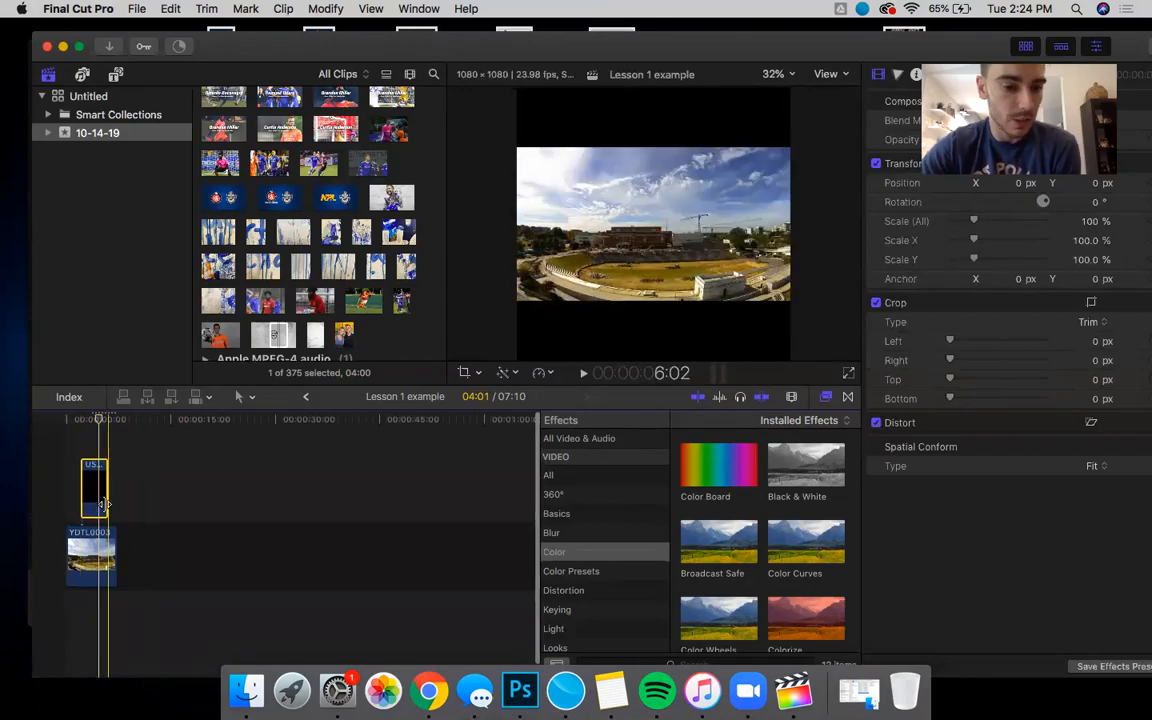
drag(278, 335, 89, 487)
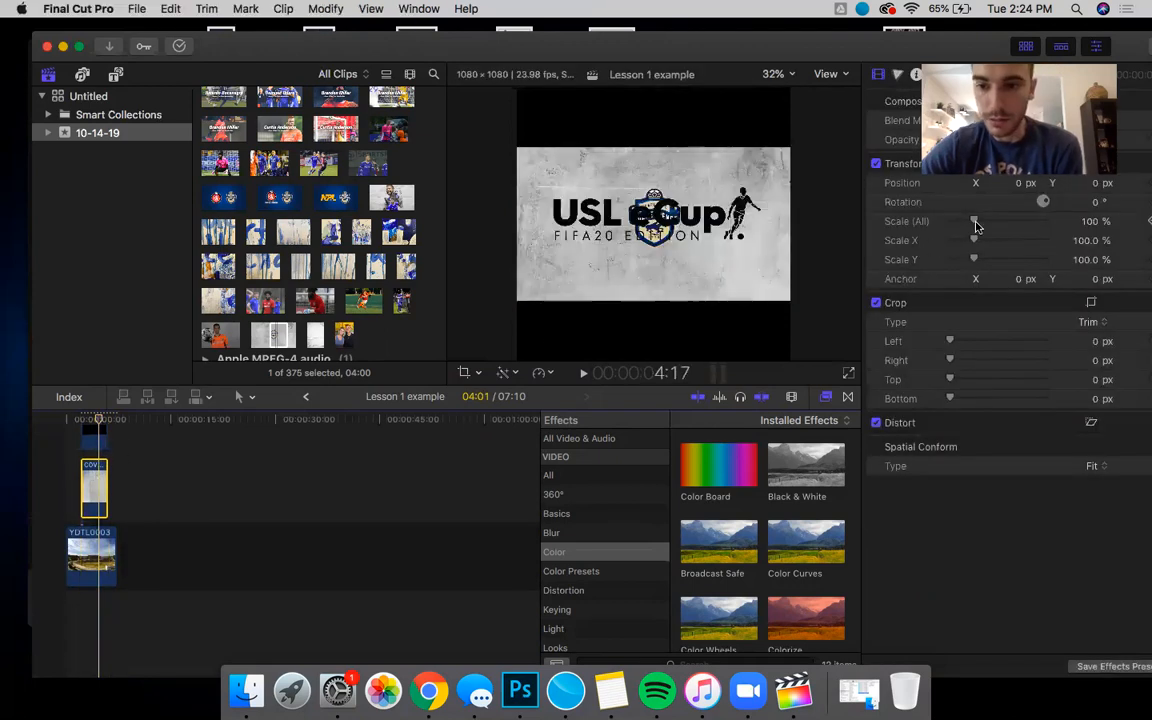
drag(973, 221, 959, 231)
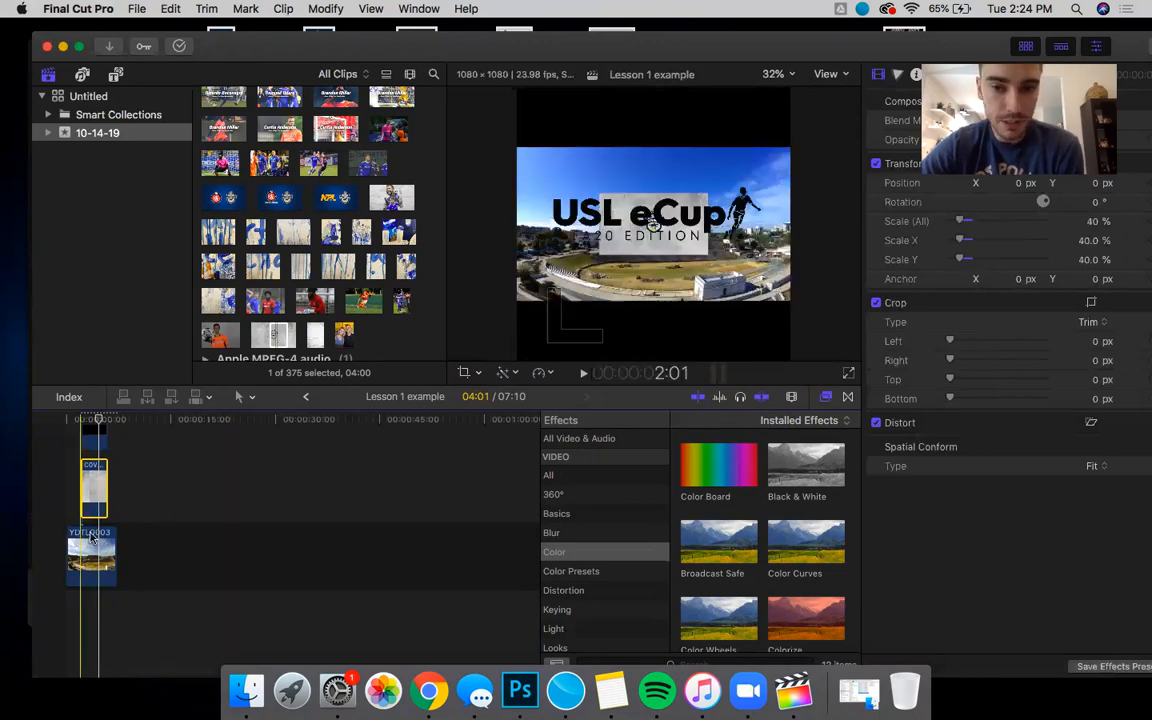
Step: Go through the three stacked layers from lowest to highest and move the covidcover clip above the USL eCup clip
scroll(93, 476, up, 3)
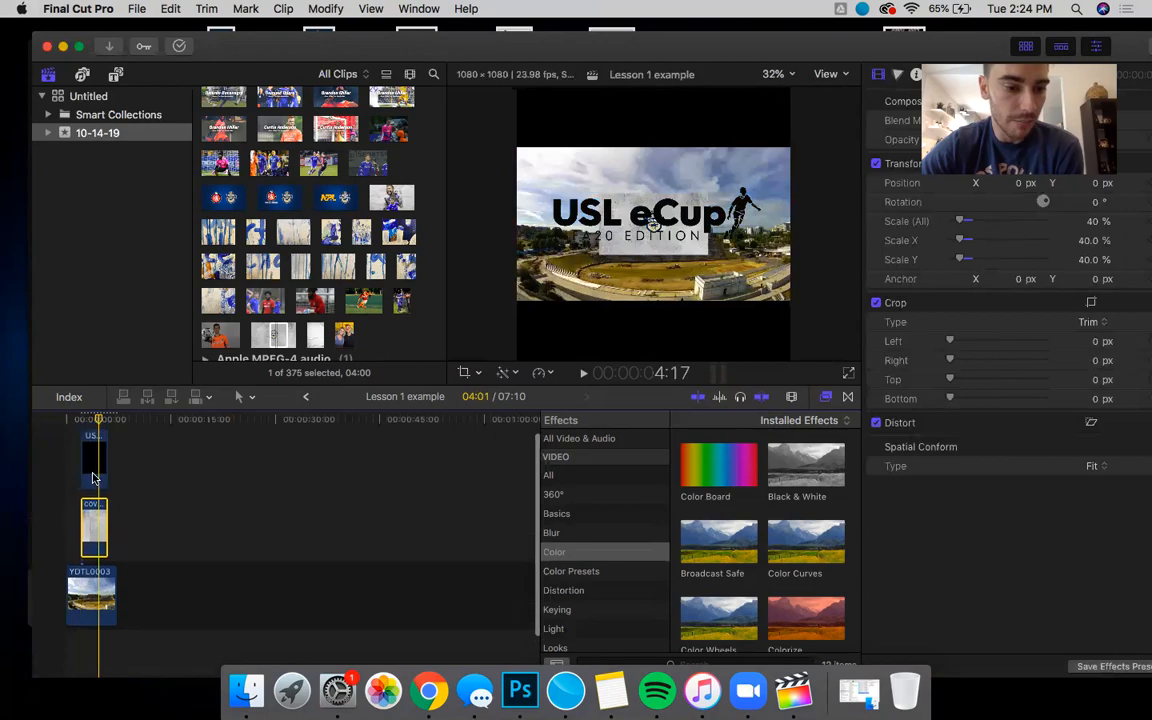
click(95, 603)
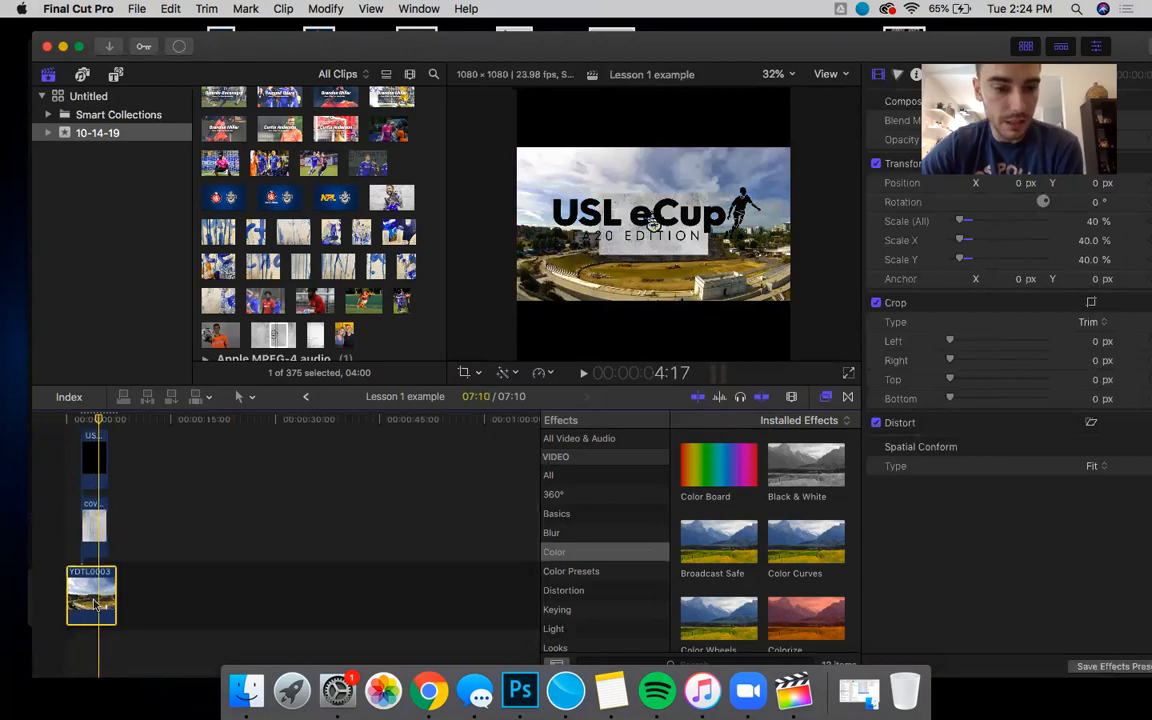
click(94, 527)
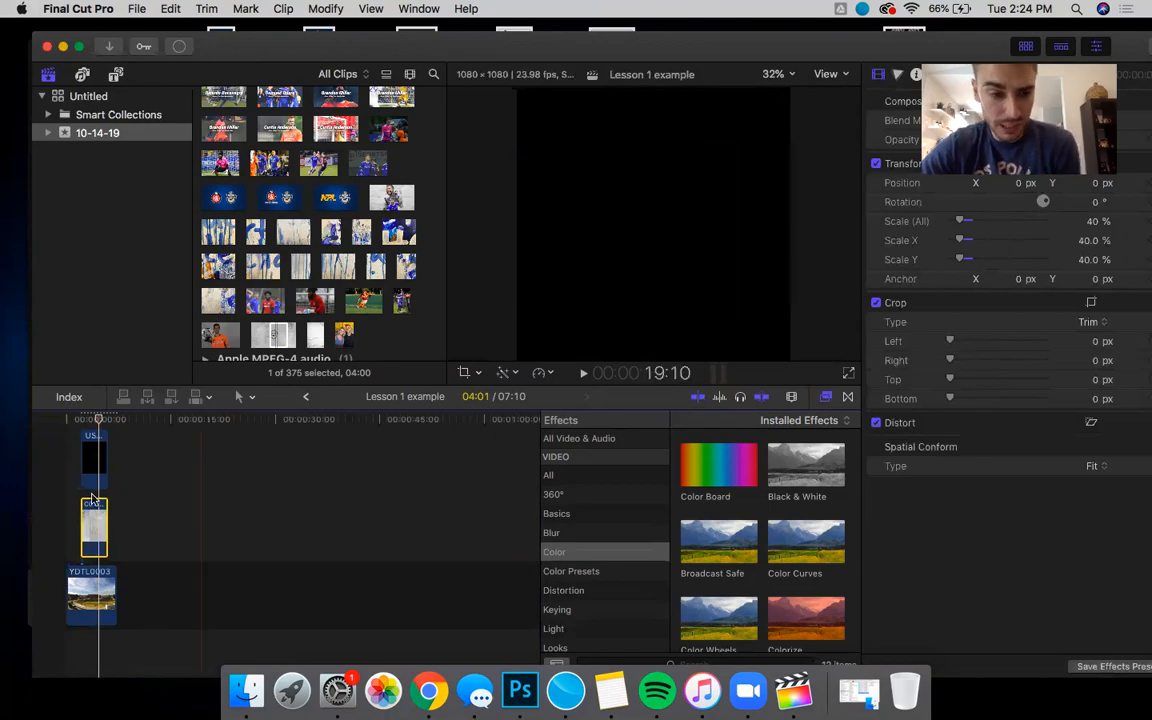
scroll(96, 497, up, 2)
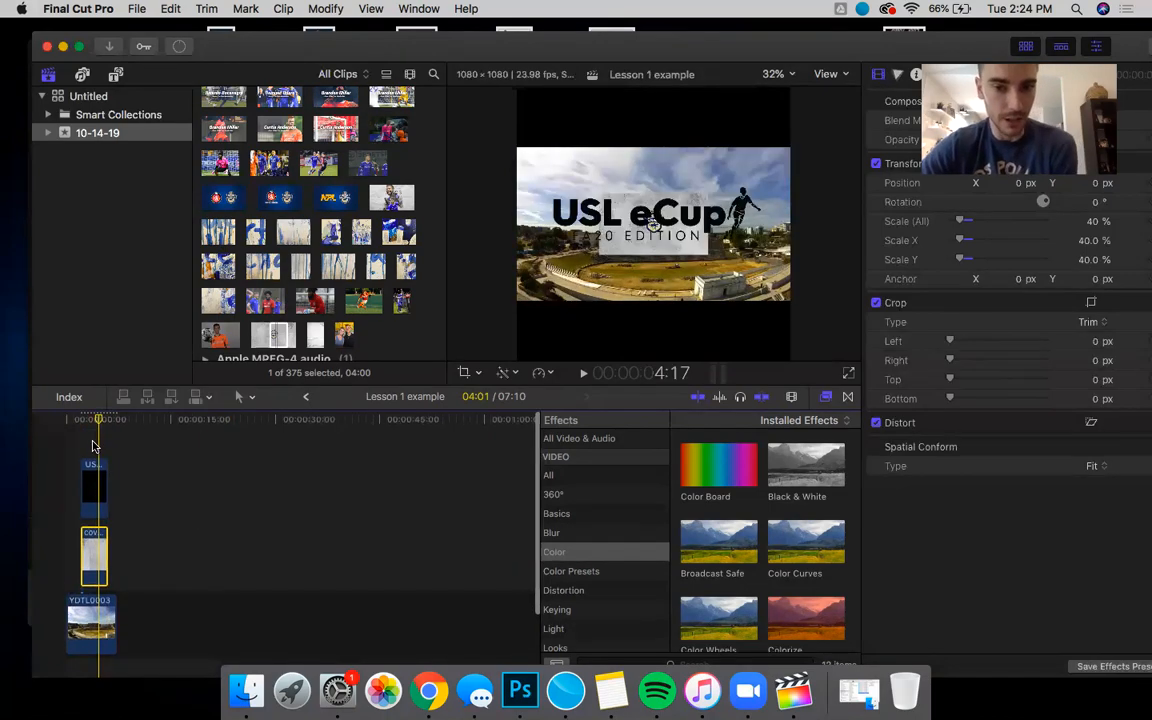
click(95, 485)
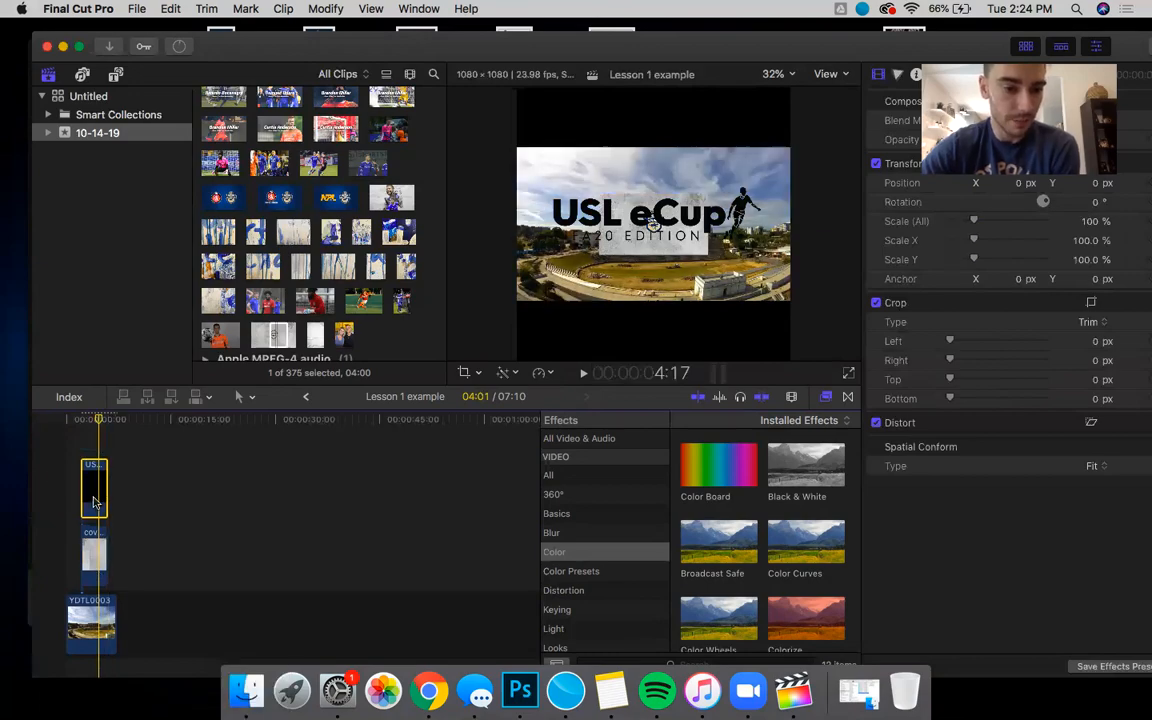
click(93, 555)
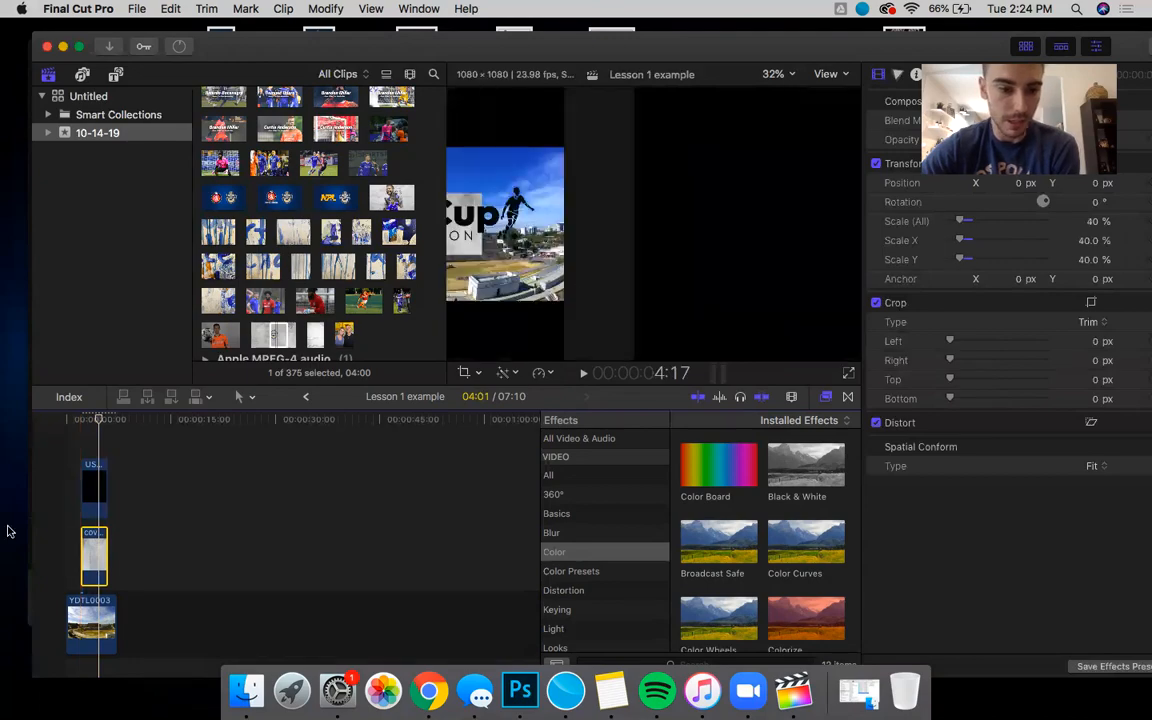
drag(92, 555, 93, 470)
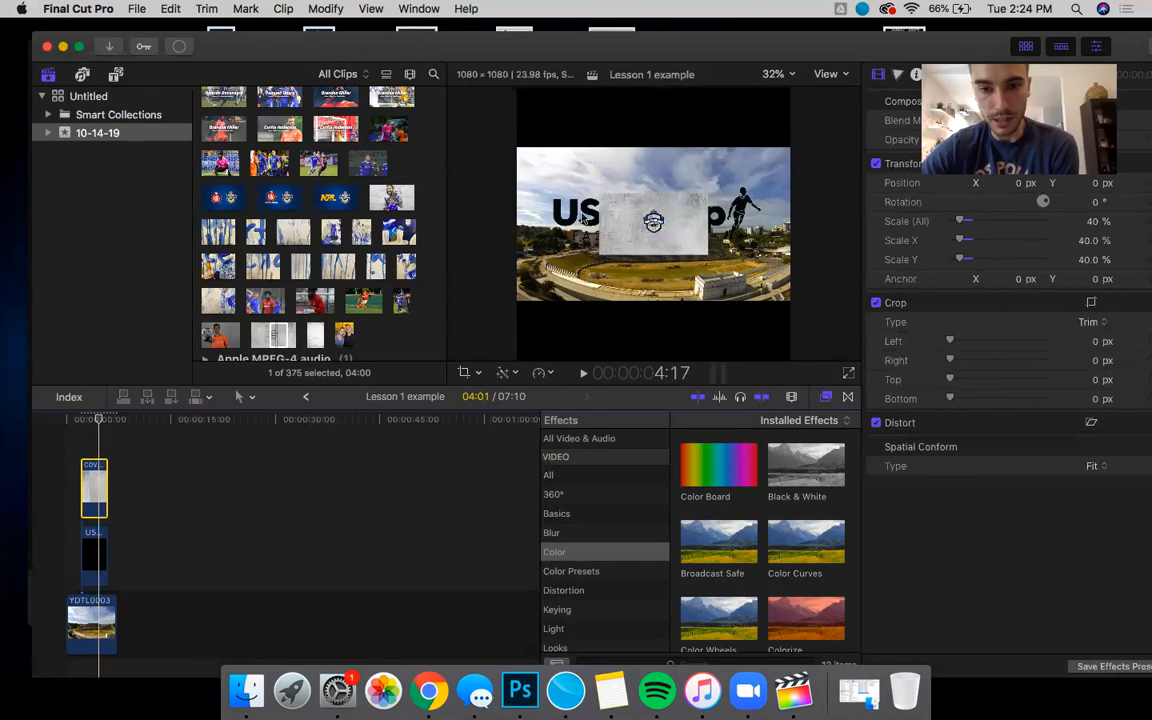
Step: Switch to the Chrome presentation and go through the "Editing Basics - Visual" slides on timeline layers up to the ORTIZ example
click(94, 555)
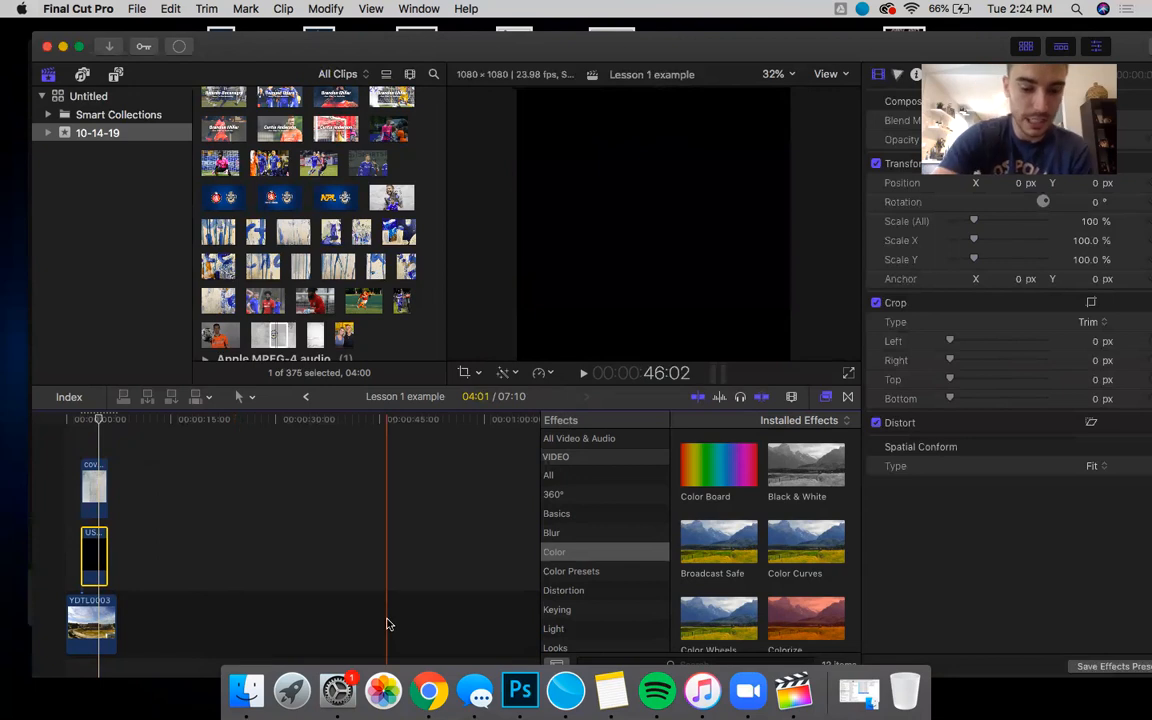
key(ctrl+Up)
click(537, 551)
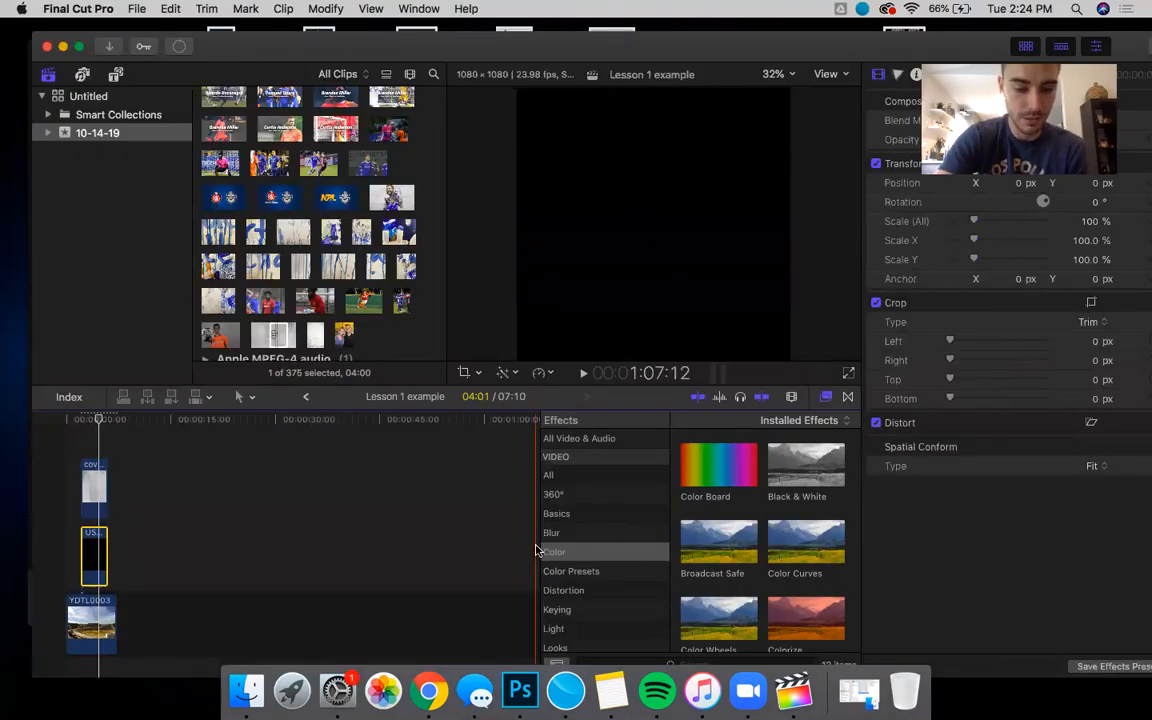
key(ctrl+Up)
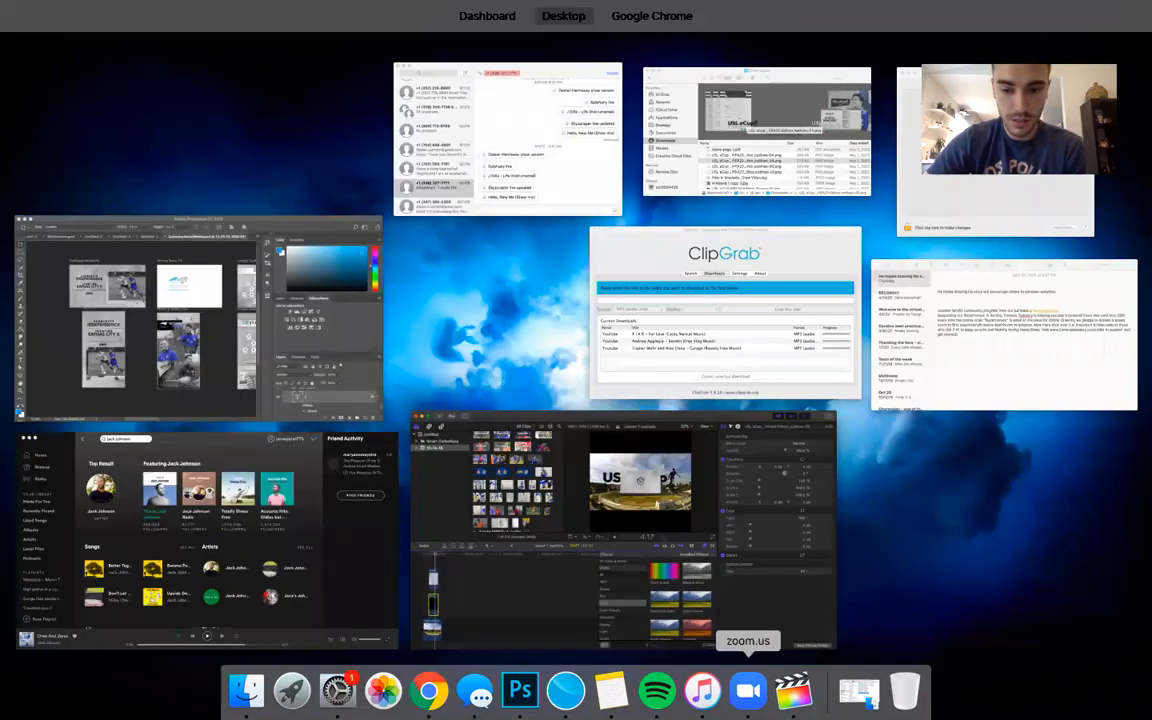
key(ctrl+Up)
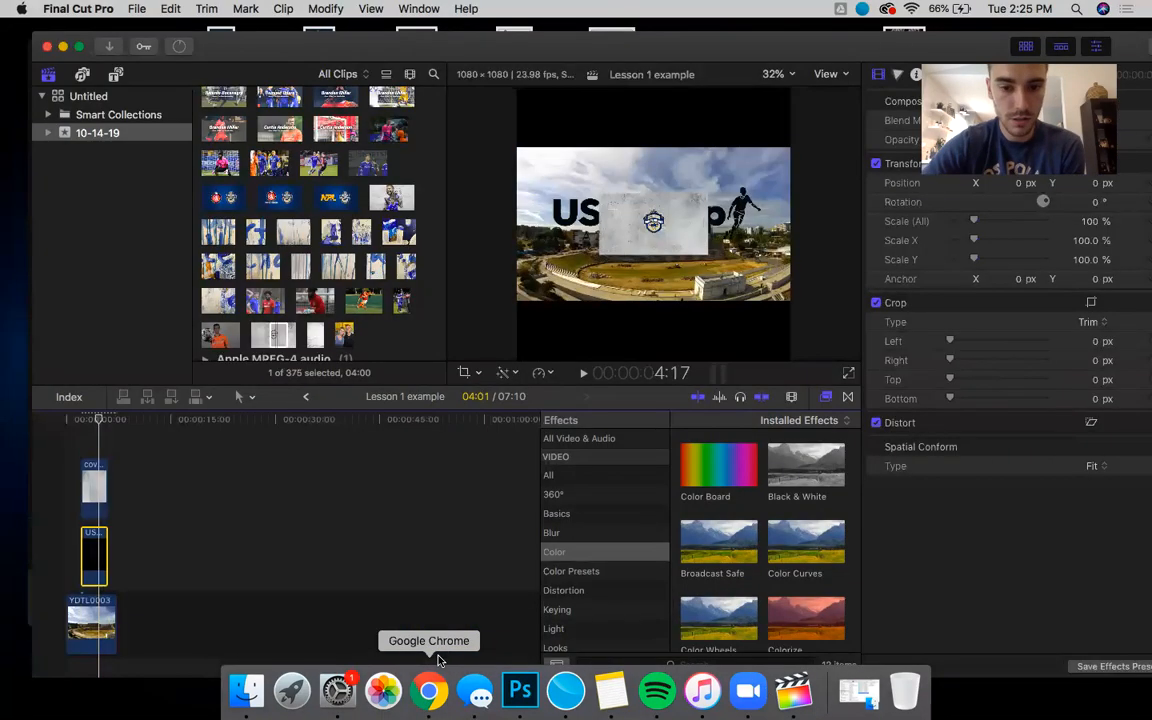
click(437, 660)
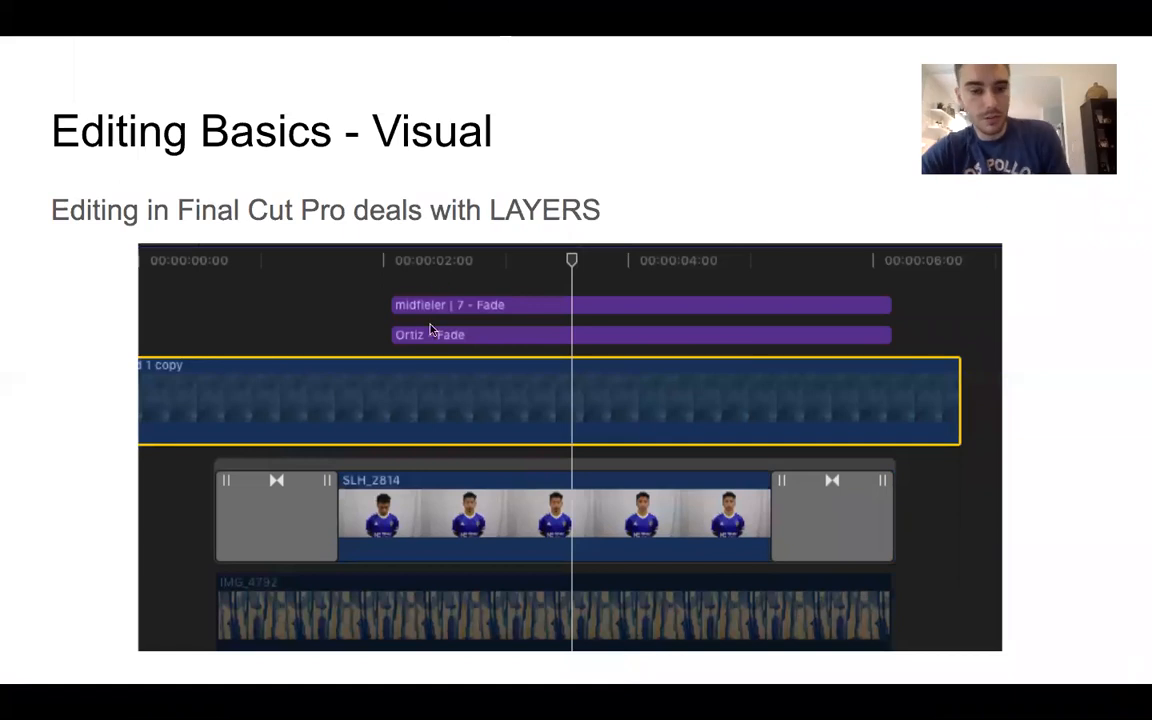
click(524, 327)
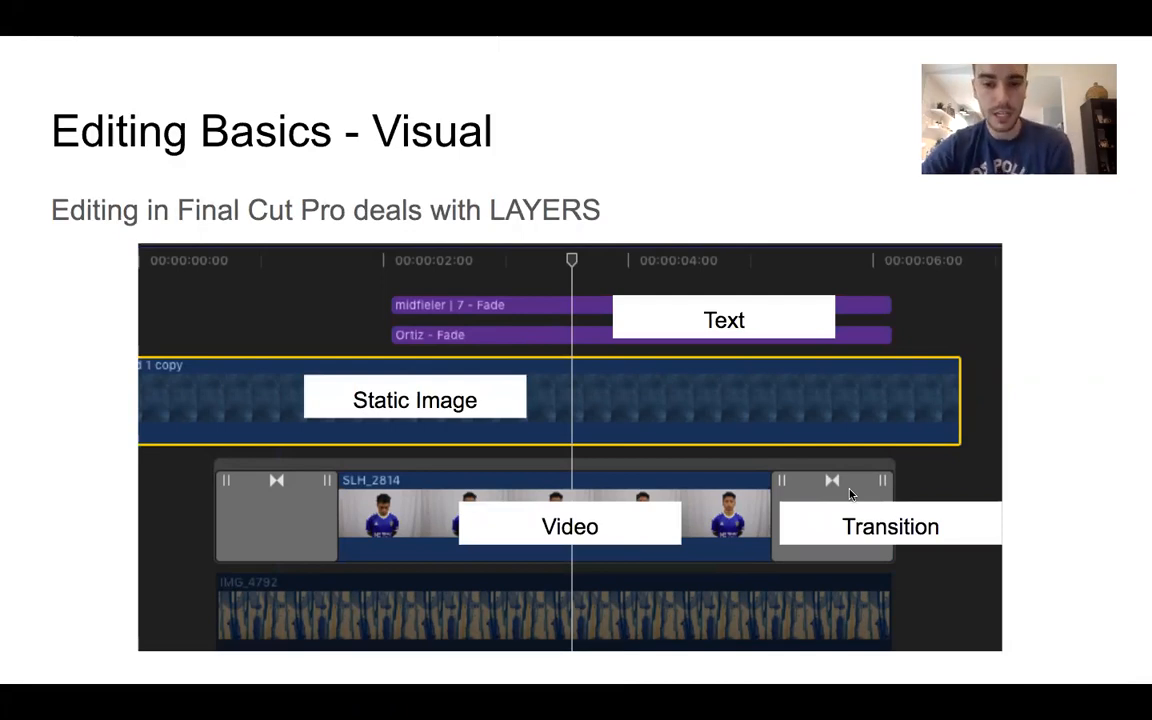
click(301, 452)
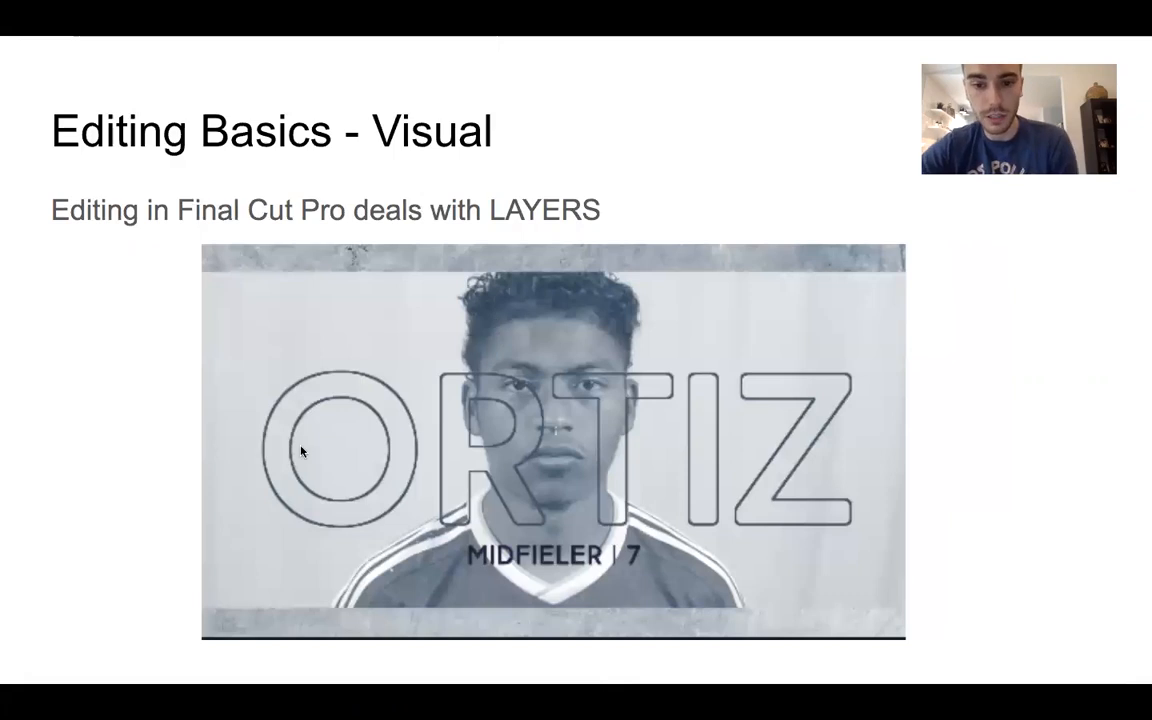
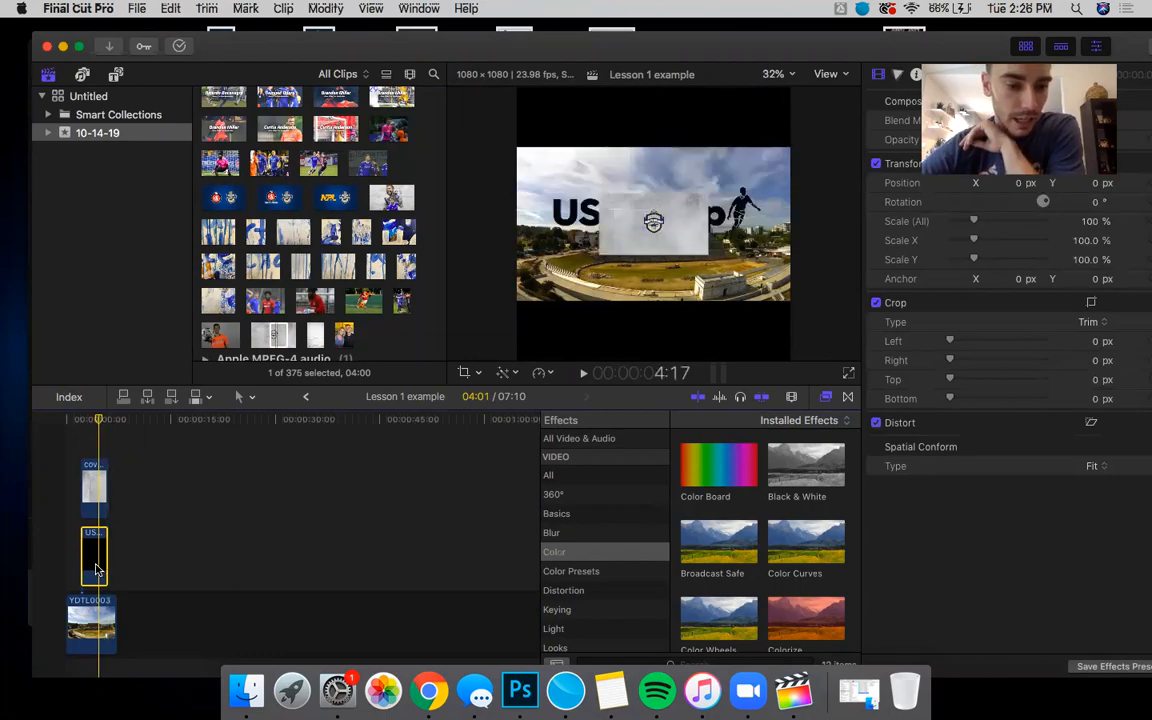
Step: Disable the covidcover clip and apply the Color Board effect to the USL eCup clip
click(95, 490)
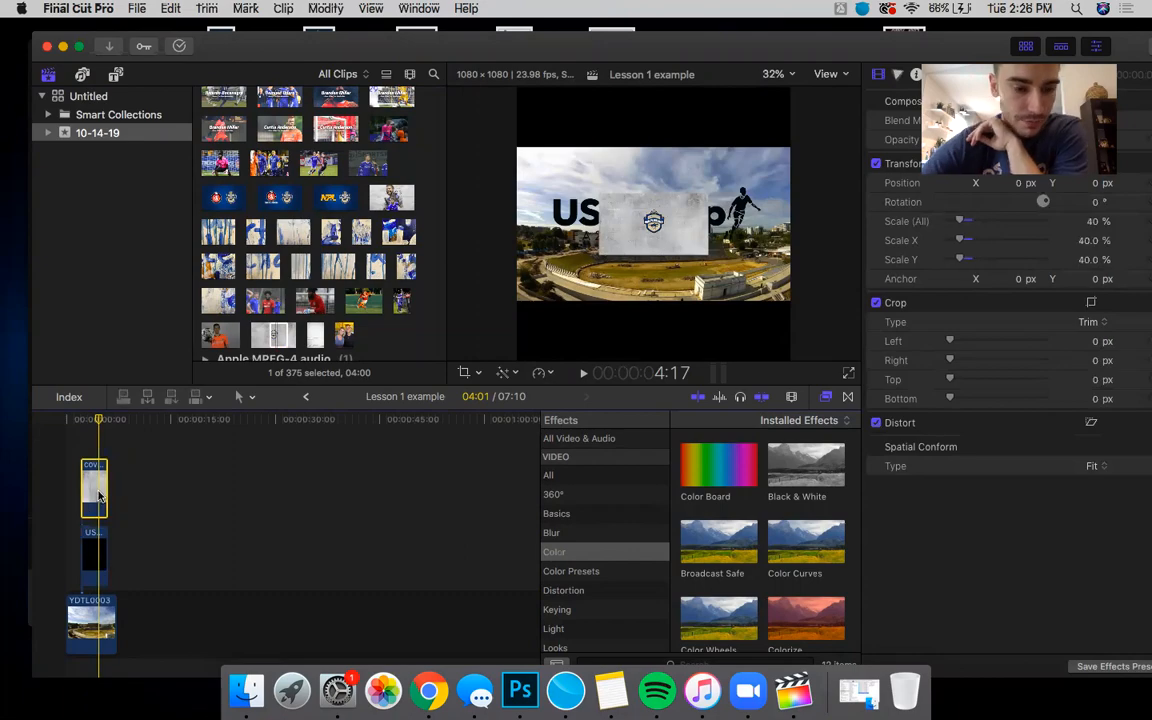
key(v)
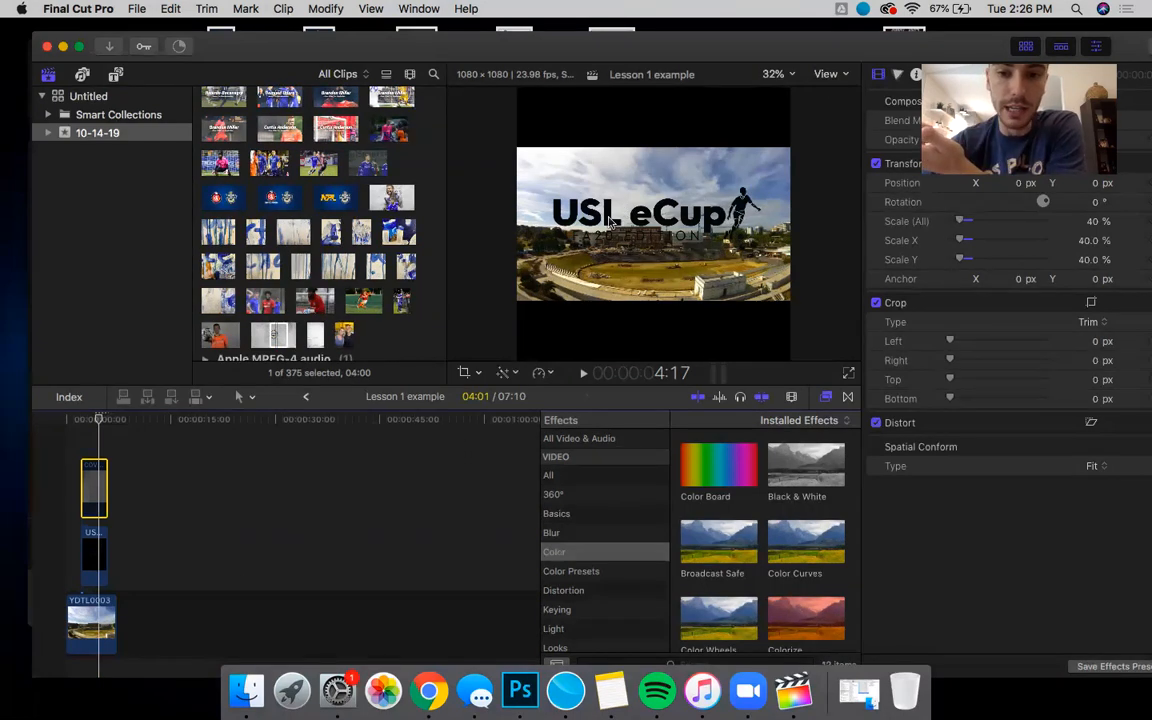
click(99, 570)
click(728, 470)
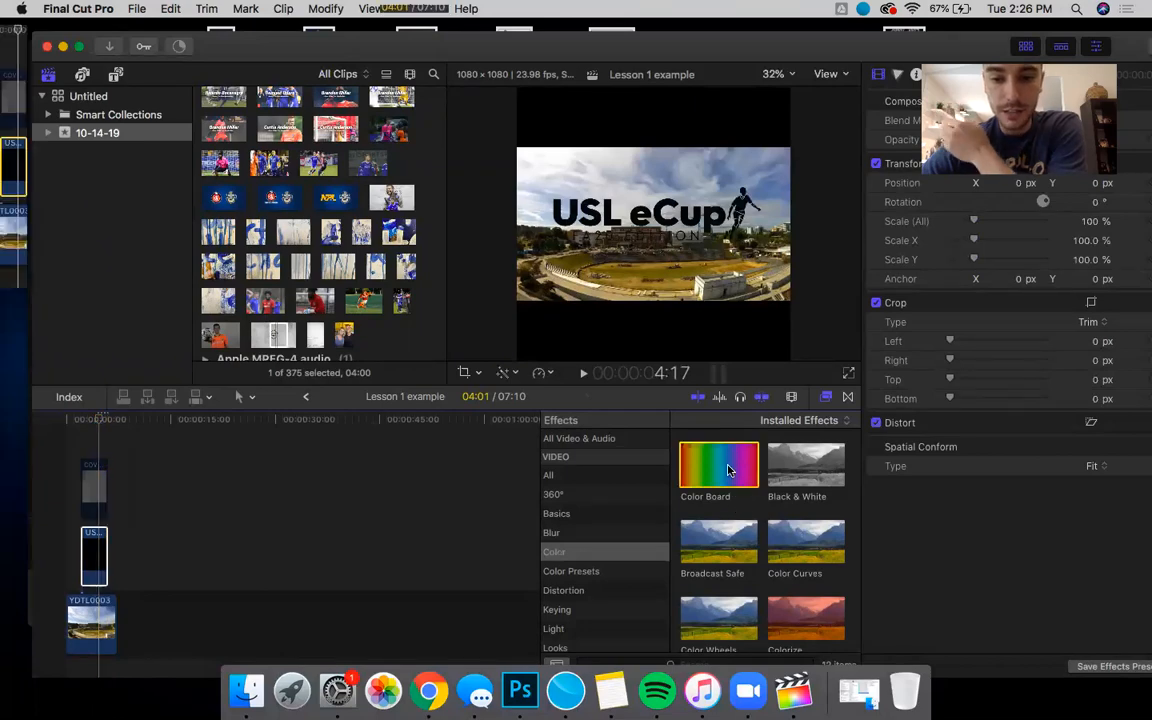
double_click(726, 473)
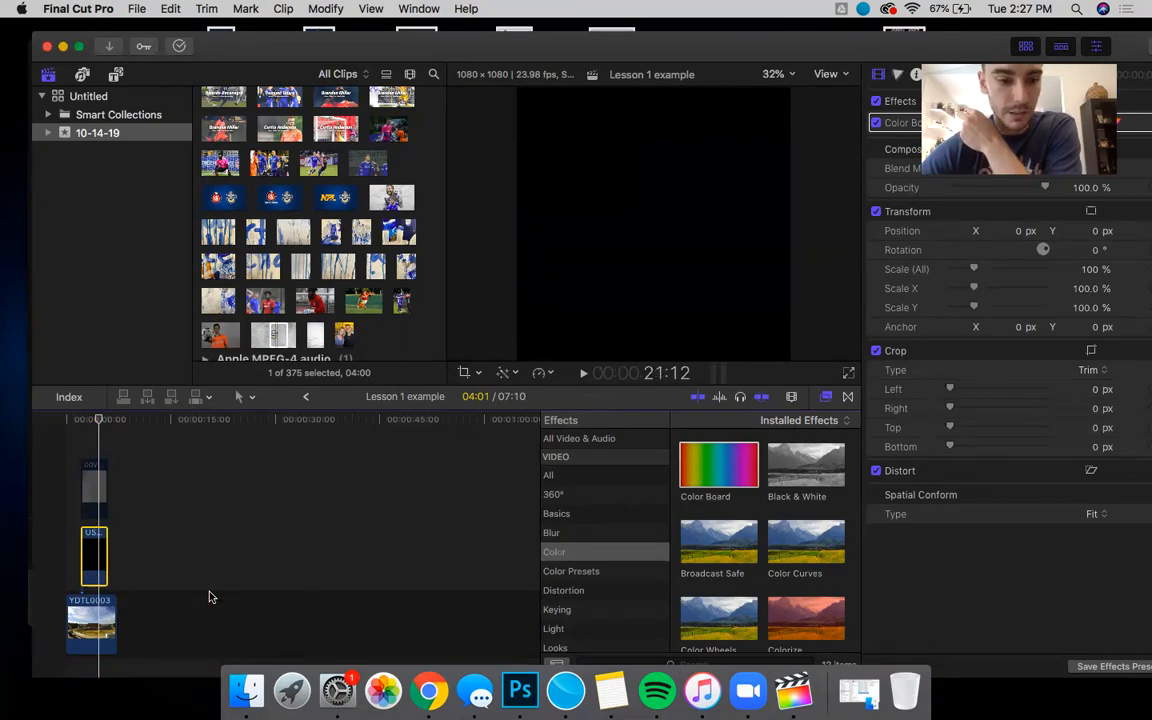
Step: Return to the Chrome presentation and advance past the ORTIZ layer examples to the "Making a Cut" slide
click(428, 690)
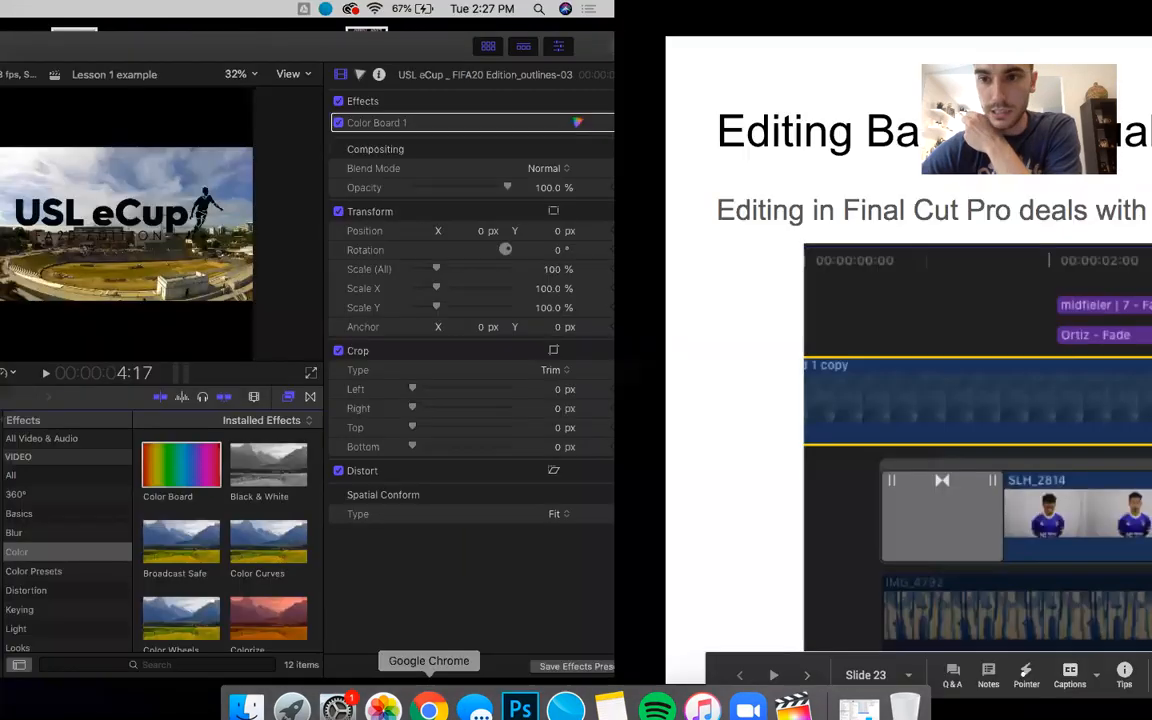
key(Right)
key(Right)
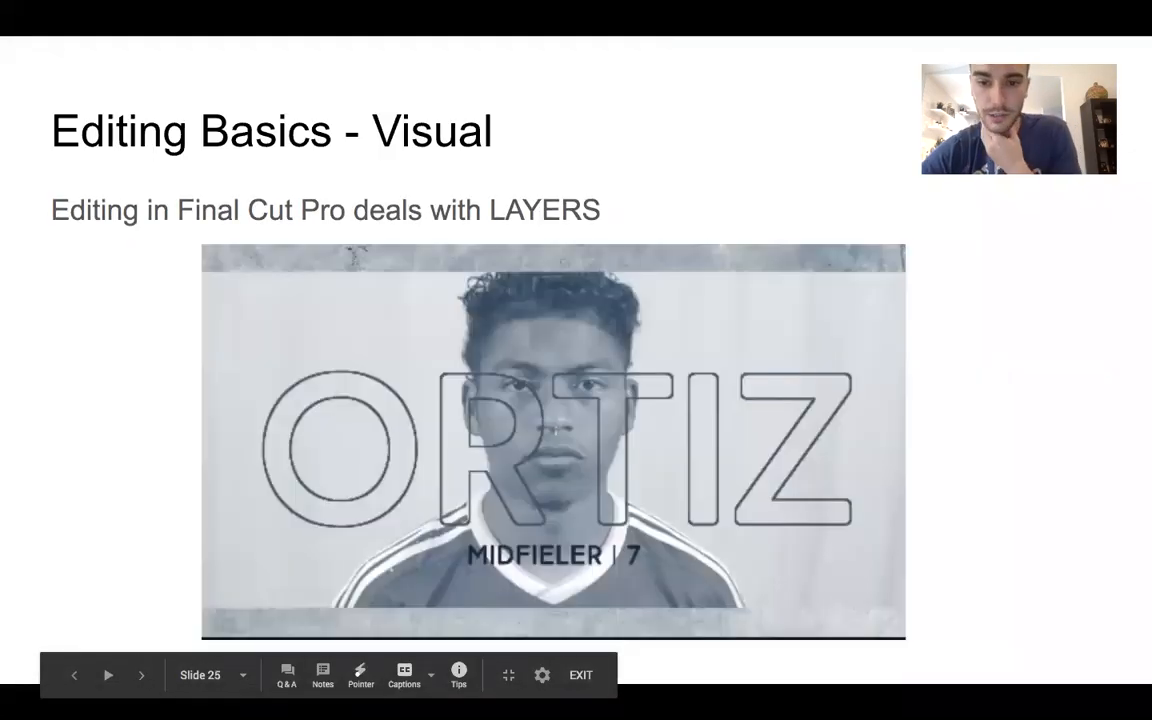
key(Right)
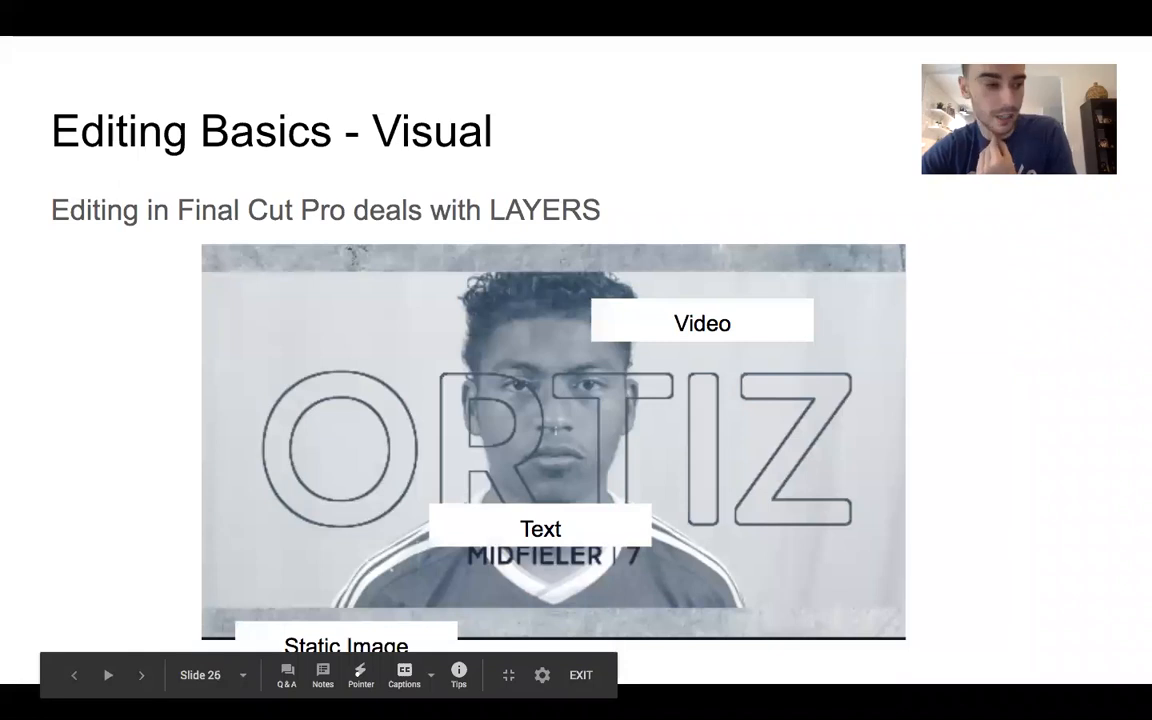
key(Right)
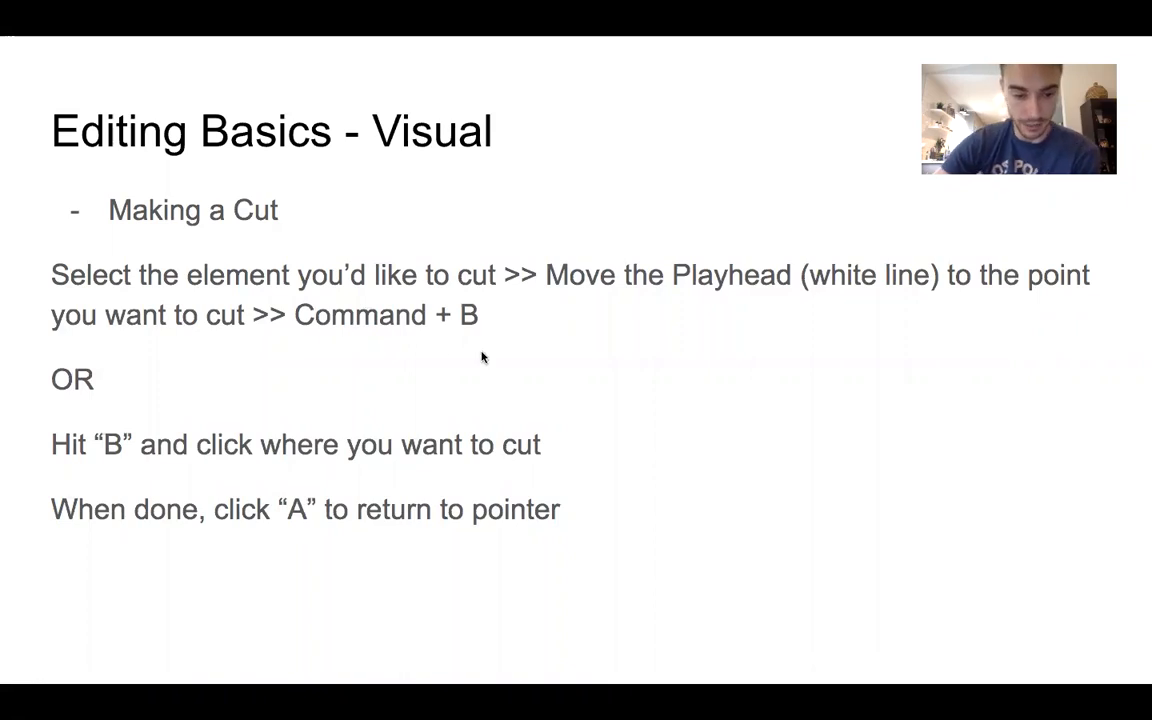
Step: Switch back to Final Cut Pro, expand the MPEG-4 movie group and browse the media for a clip to cut
key(ctrl+Up)
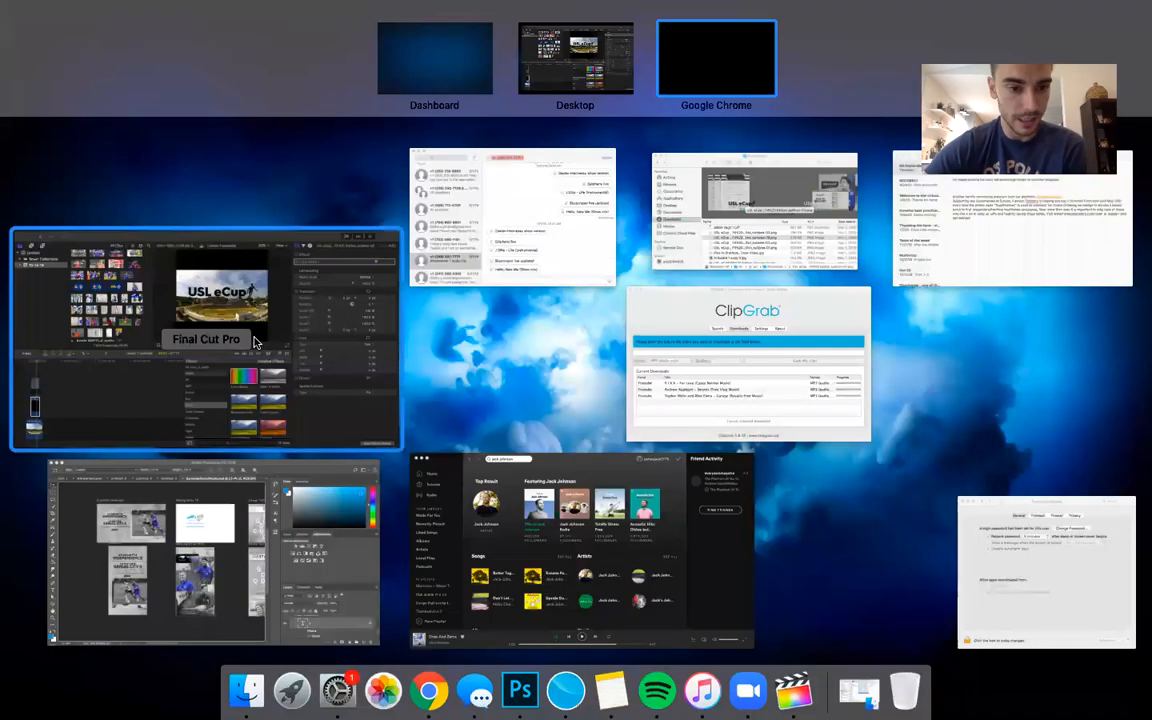
click(257, 336)
scroll(360, 280, down, 10)
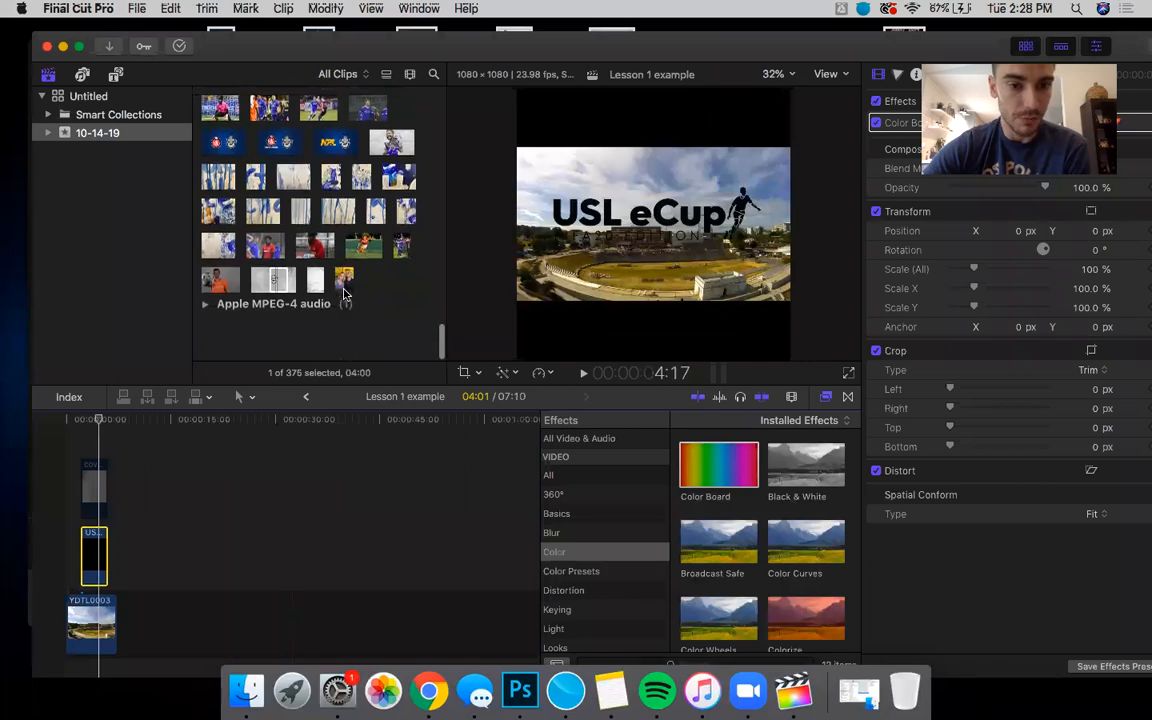
scroll(343, 291, up, 2)
scroll(343, 291, down, 5)
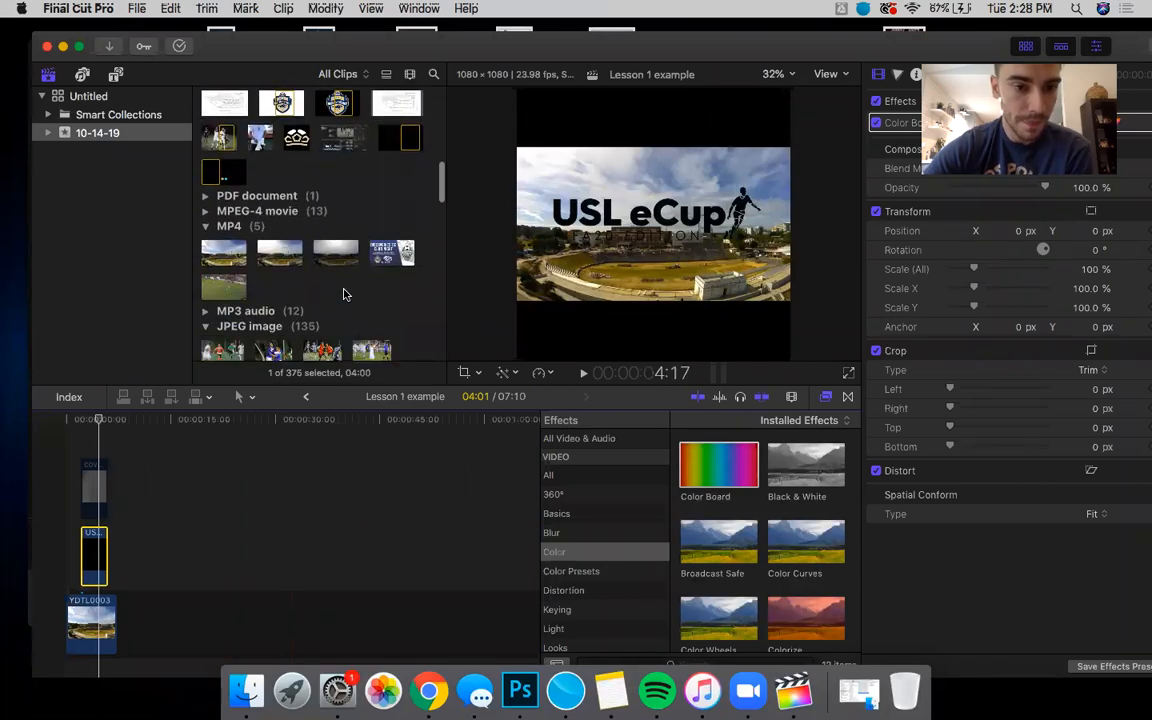
scroll(276, 288, up, 3)
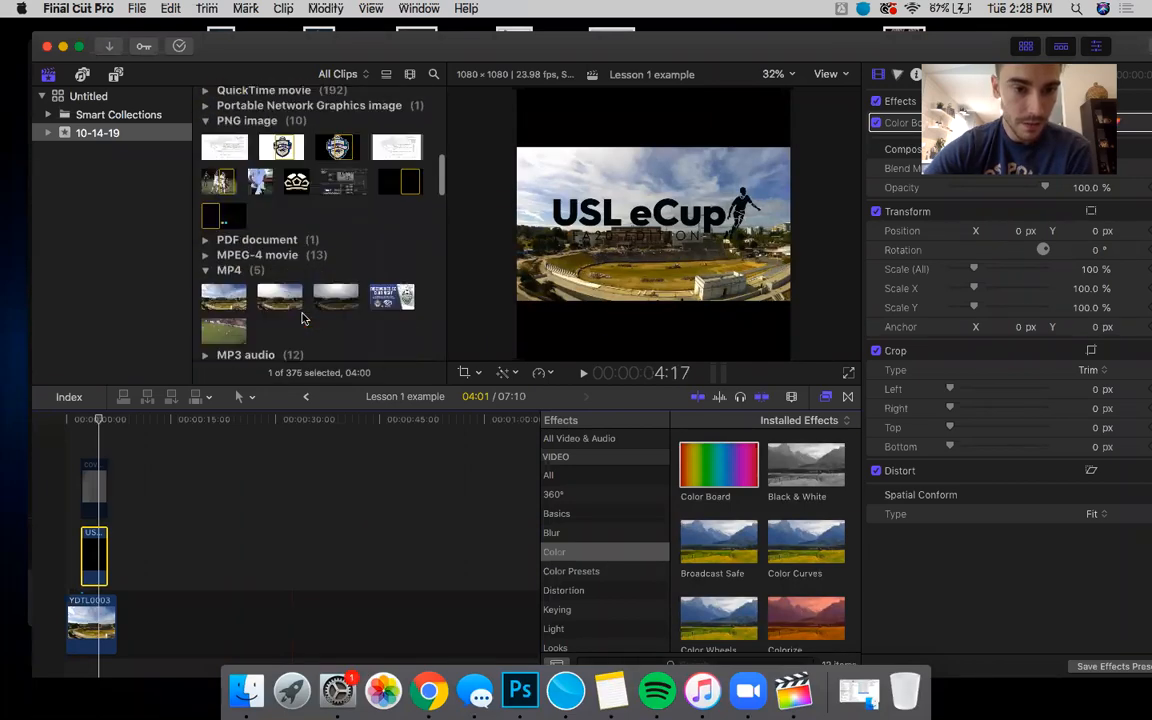
click(206, 306)
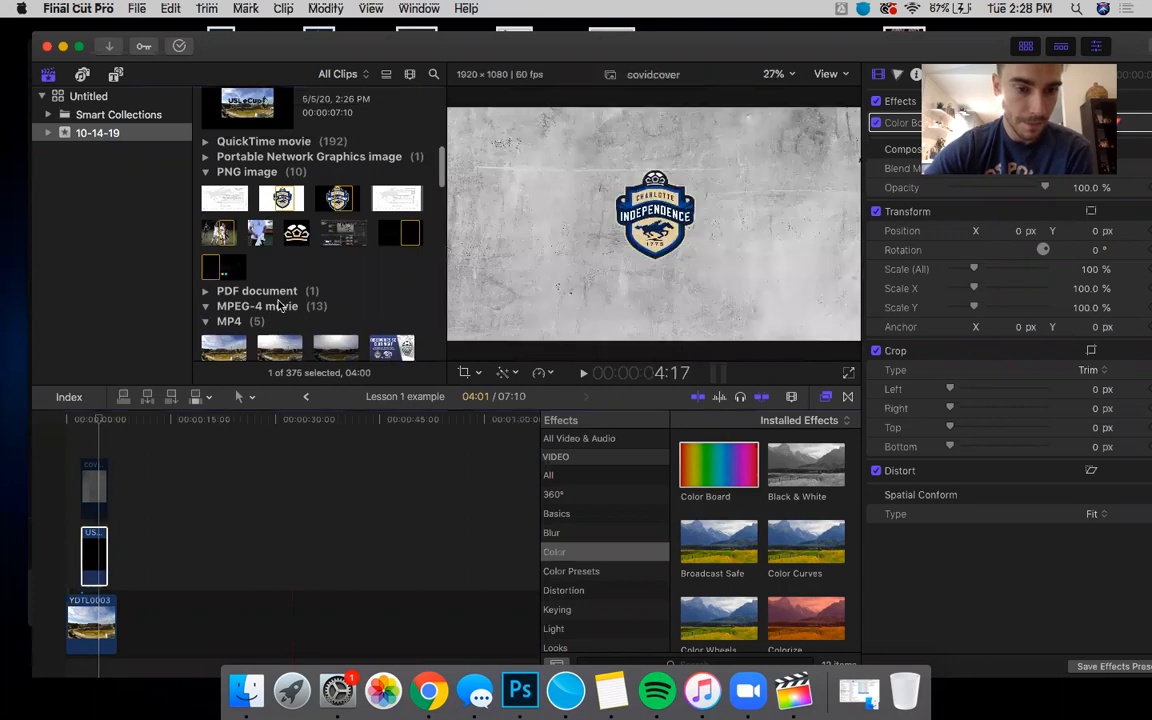
scroll(322, 302, down, 1)
scroll(322, 303, up, 5)
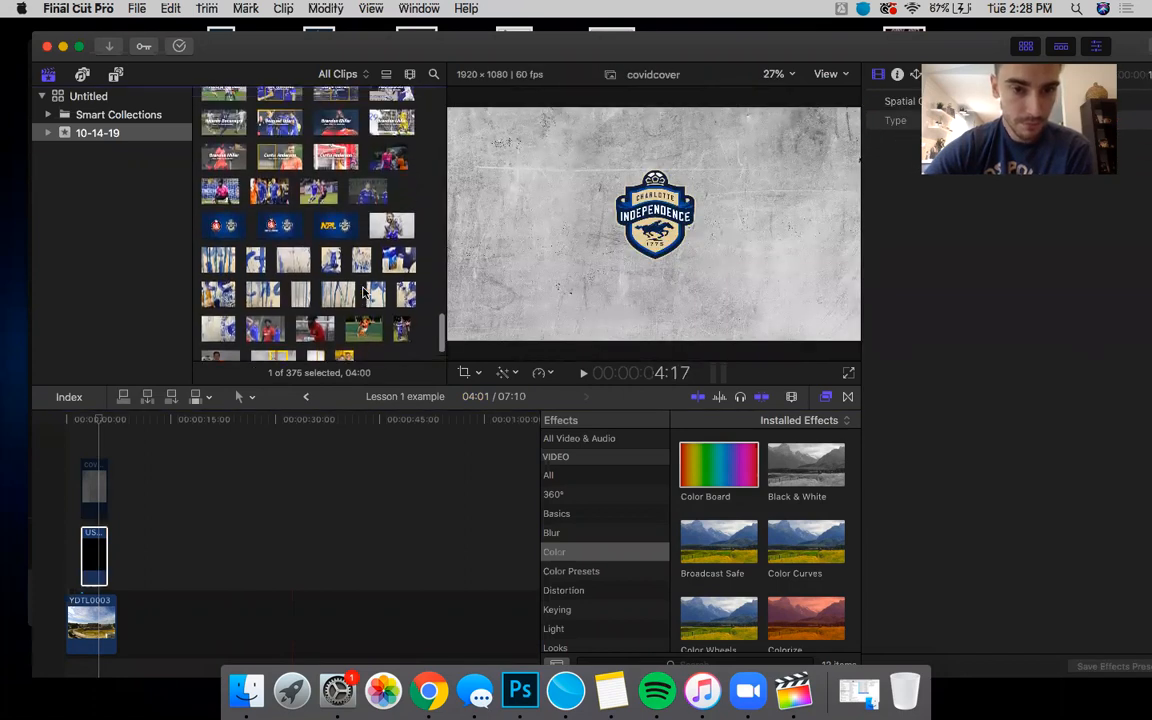
scroll(362, 288, up, 3)
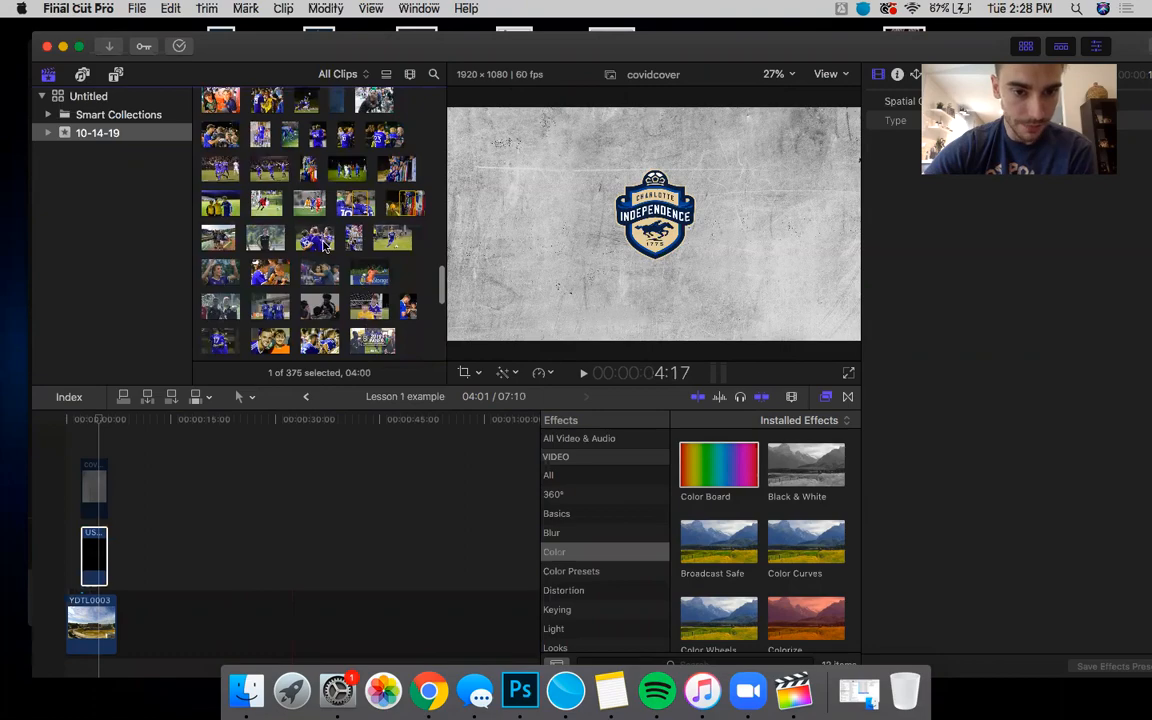
scroll(322, 245, up, 5)
scroll(322, 245, up, 5)
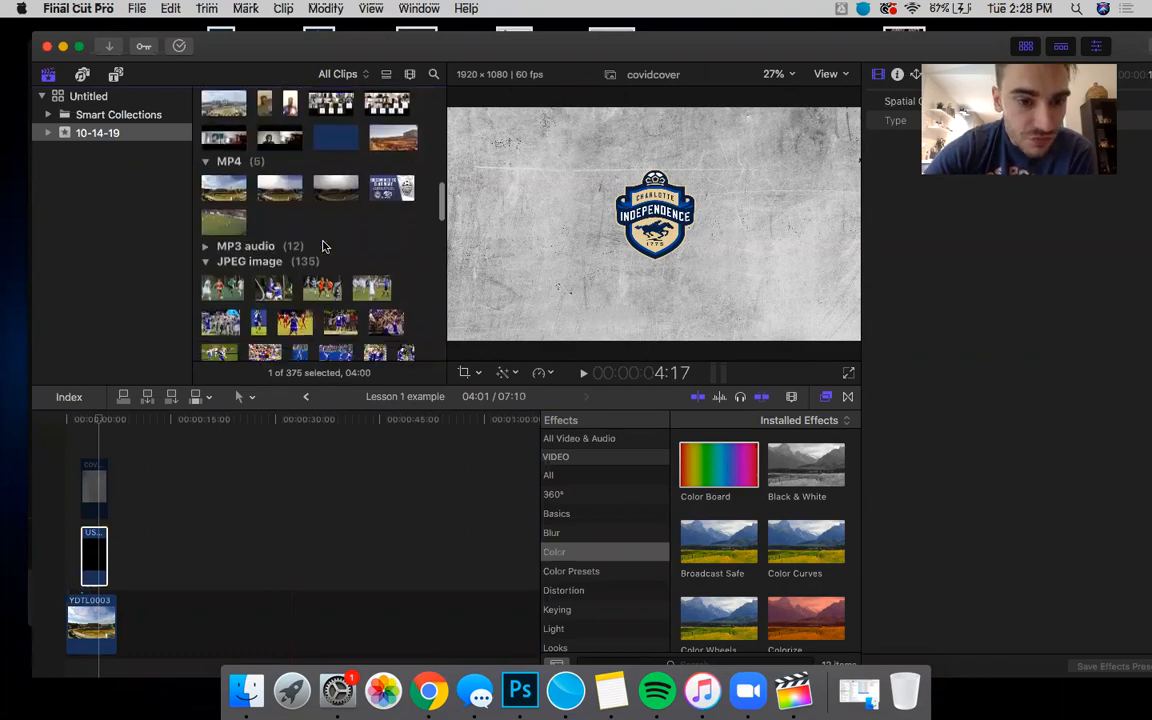
click(228, 188)
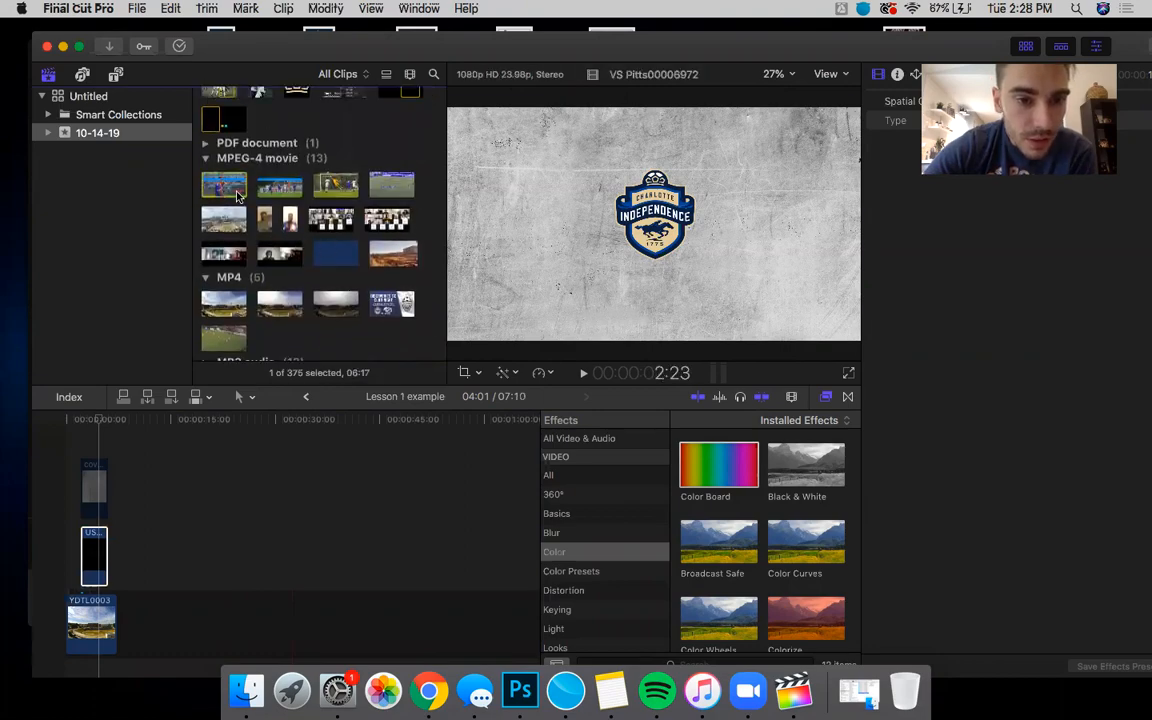
drag(235, 191, 141, 628)
key(Delete)
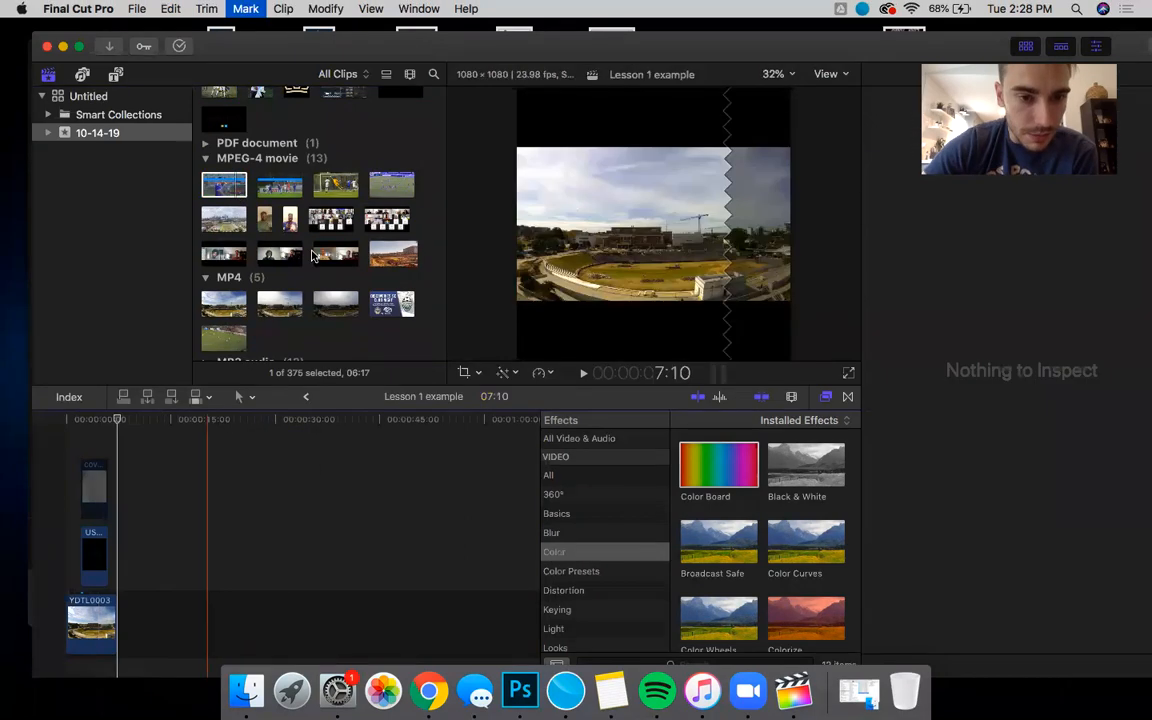
Step: Append the vs Bham Steel clip from the MPEG-4 movie group after YDTL0003 and split it at 13:19
click(338, 192)
drag(338, 192, 167, 576)
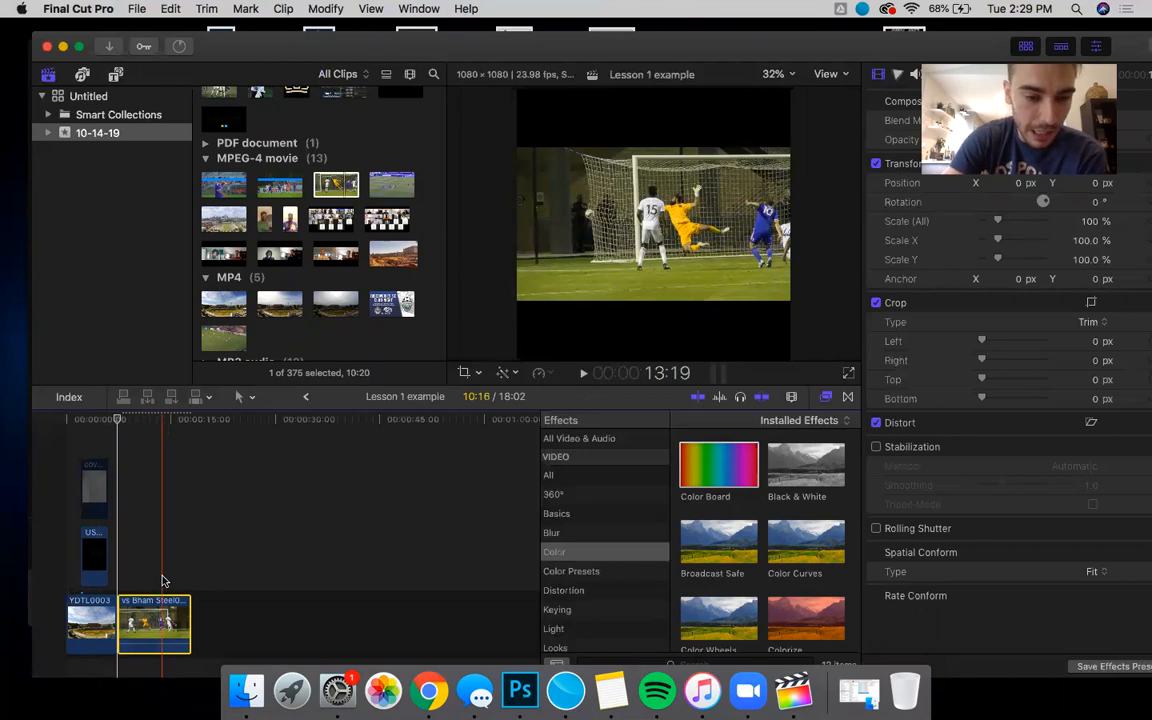
key(super+b)
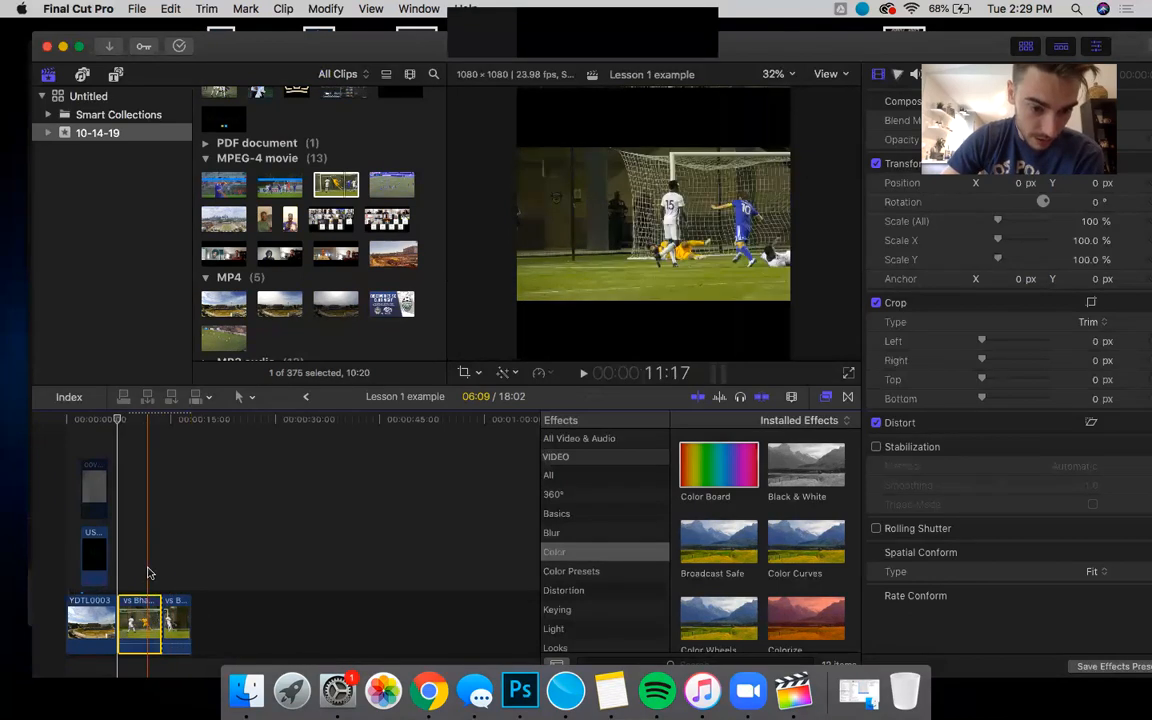
Step: Delete the second part of the split vs Bham Steel clip and undo the deletion
click(175, 617)
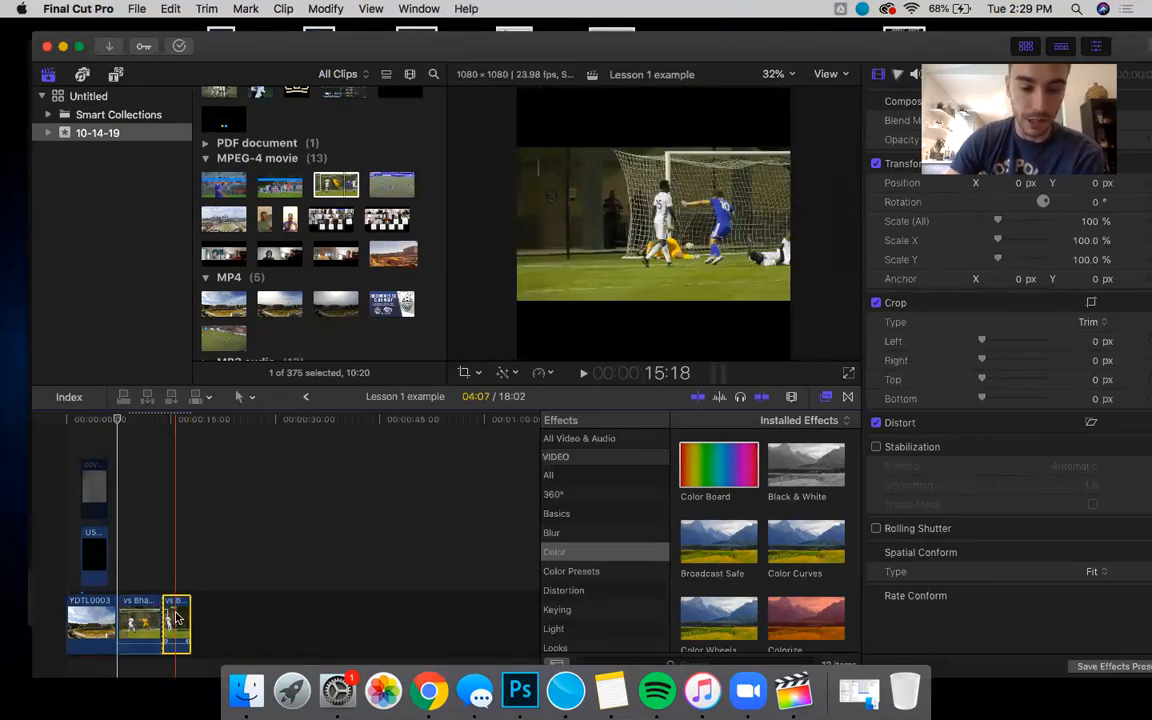
key(BackSpace)
key(super+z)
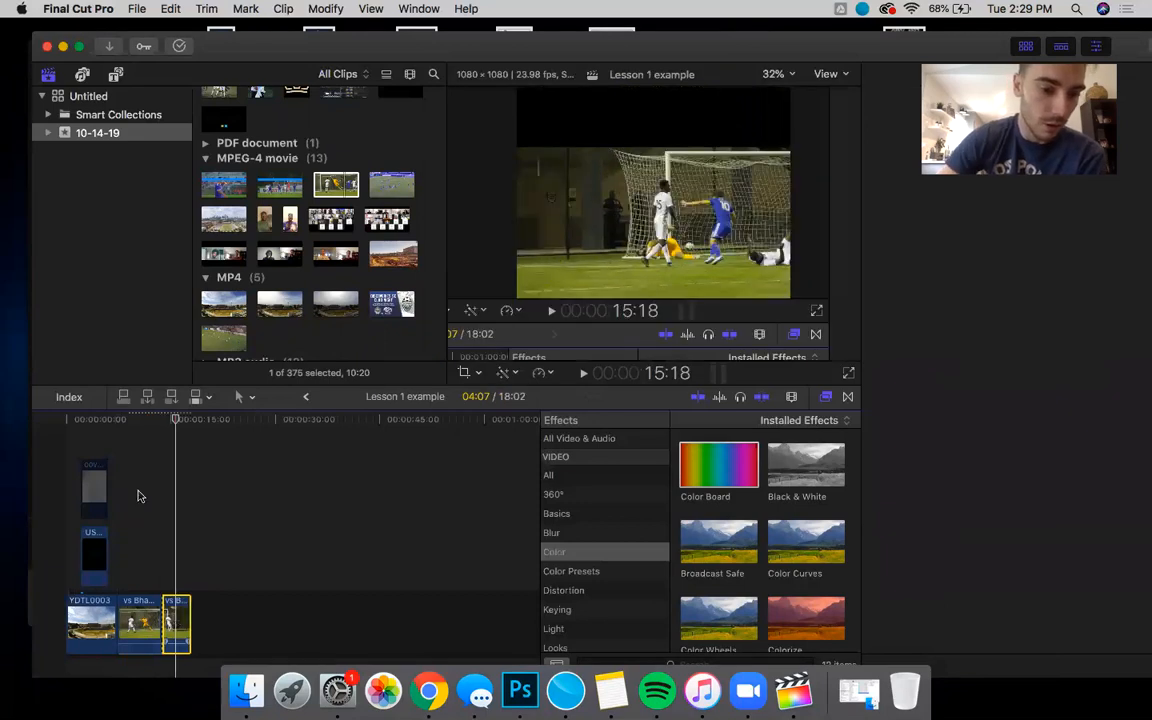
Step: Insert the USL eCup clip between the two vs Bham Steel parts, then undo both the move and the split
click(100, 568)
drag(113, 576, 150, 584)
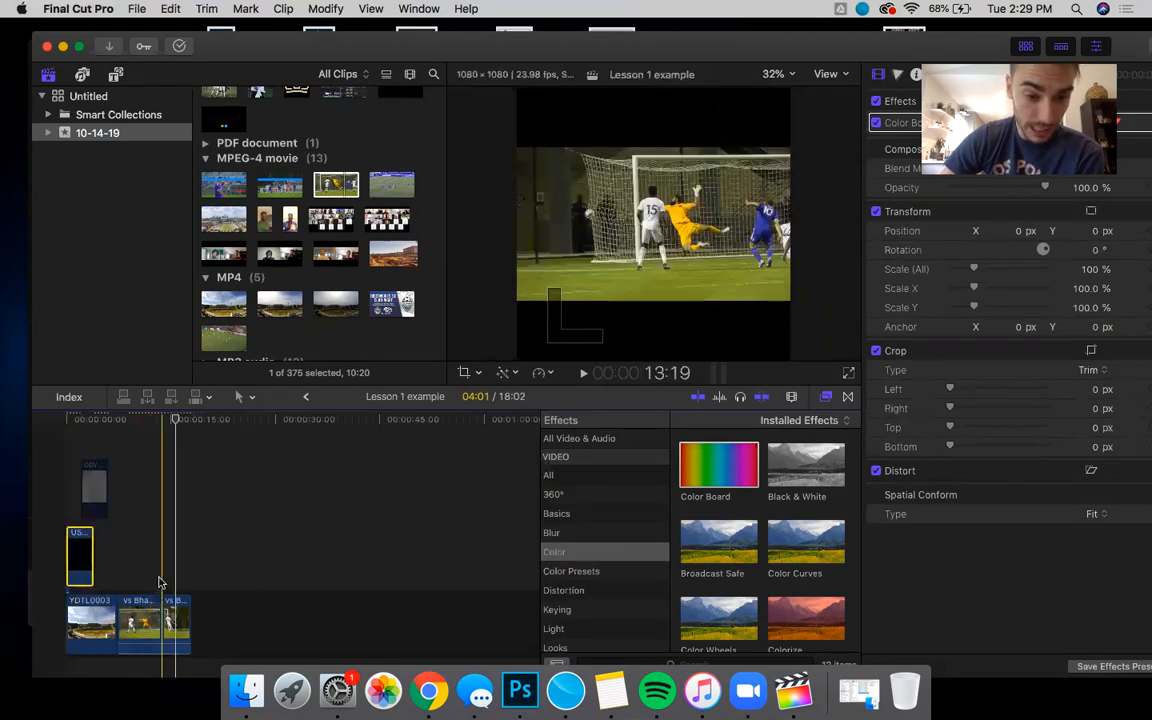
key(super+z)
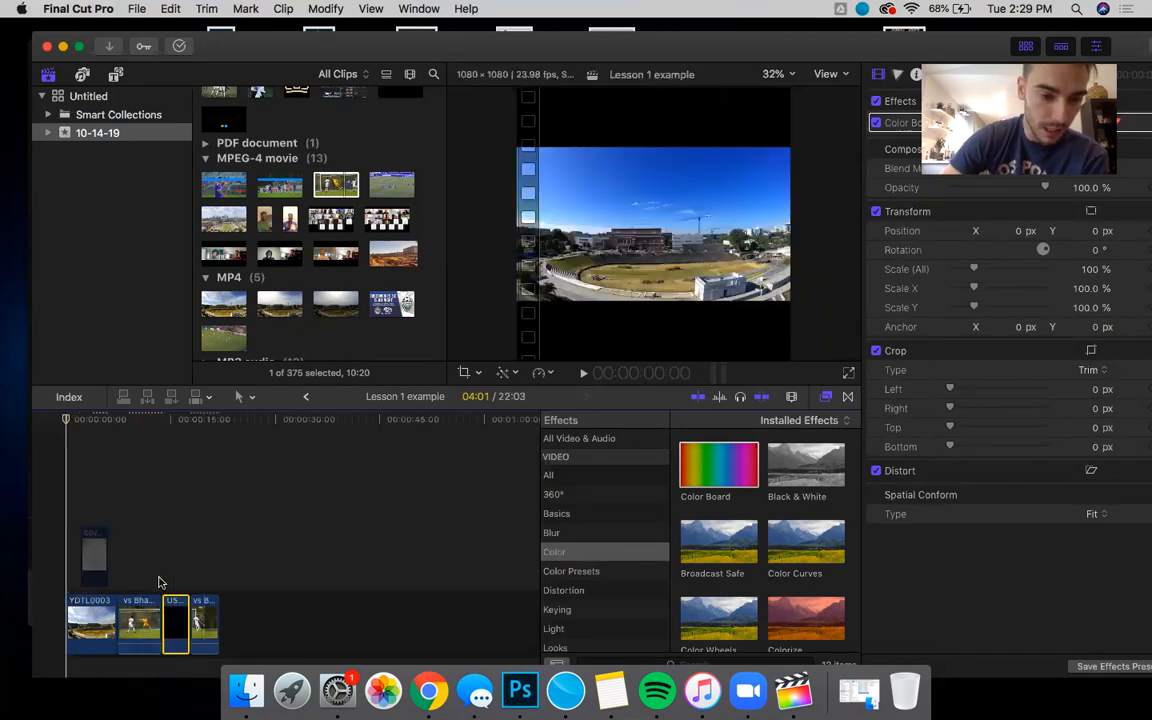
key(super+shift+z)
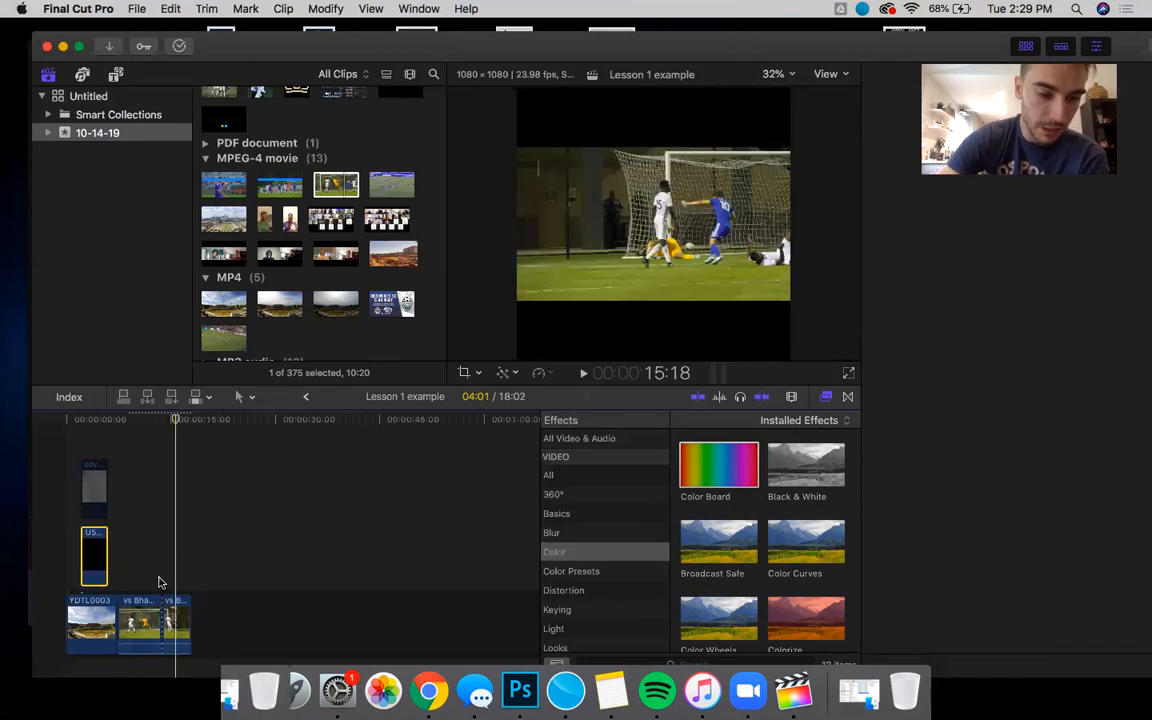
key(super+4)
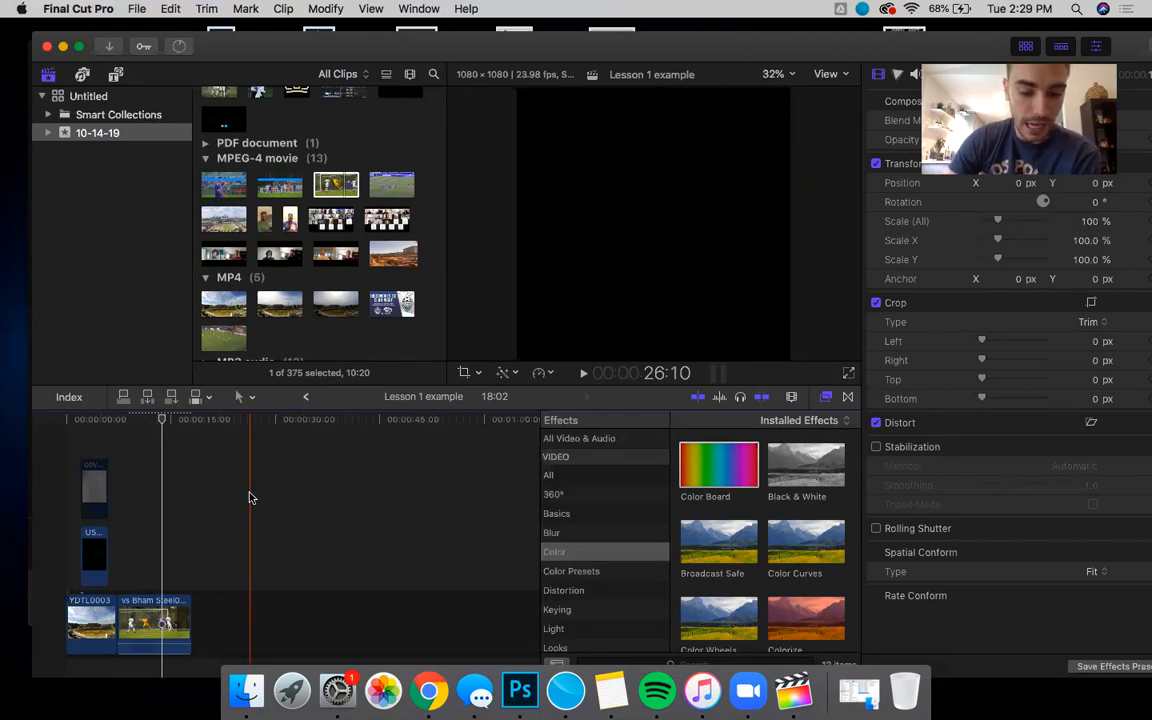
Step: Split the vs Bham Steel clip at about 11:14 with the Blade tool and undo the split
key(b)
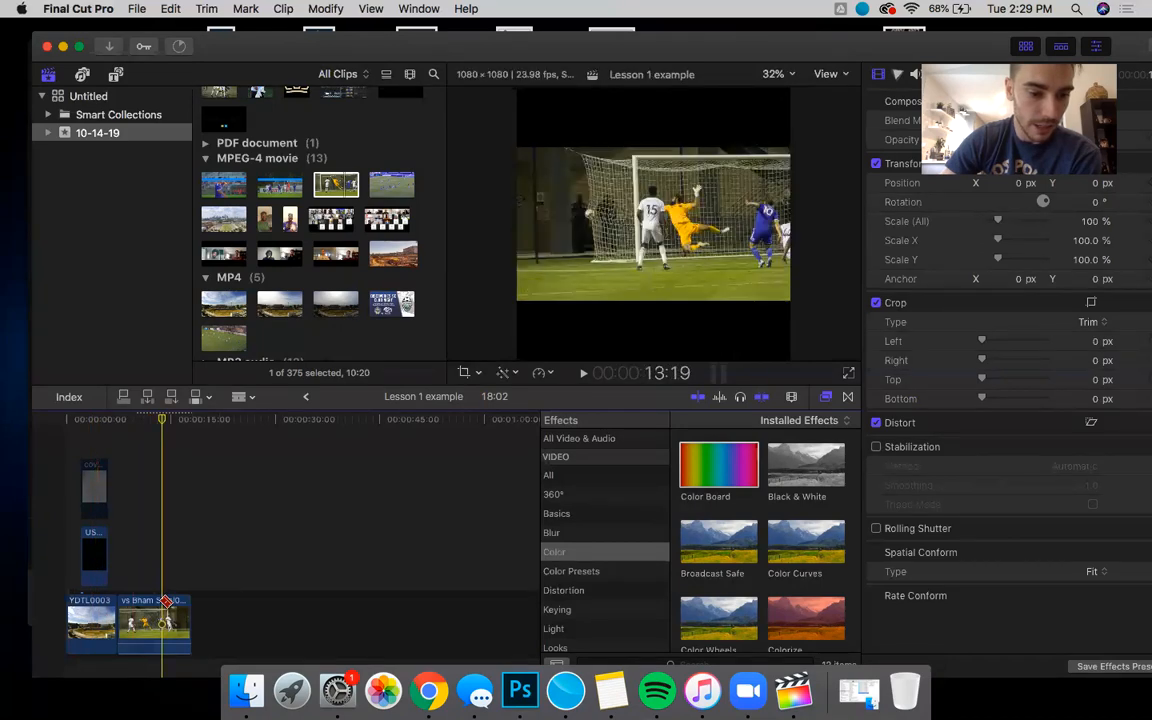
click(147, 618)
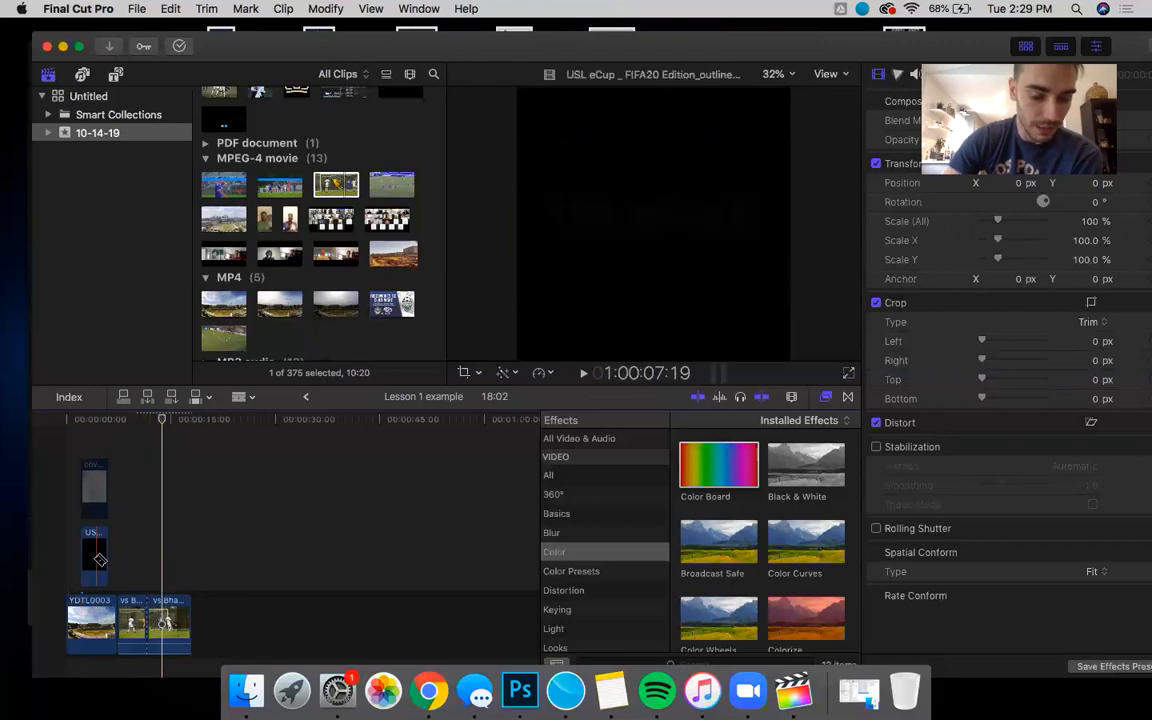
key(super+z)
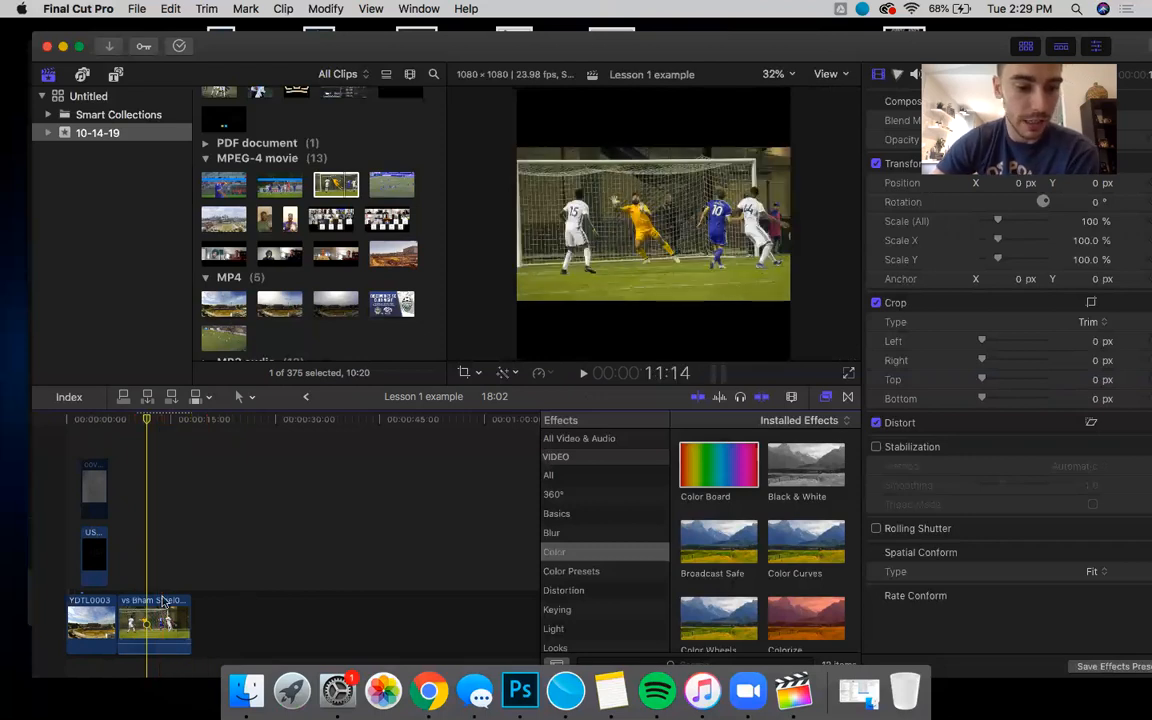
Step: Split the vs Bham Steel clip at the playhead position 14:08 and undo the split
click(166, 623)
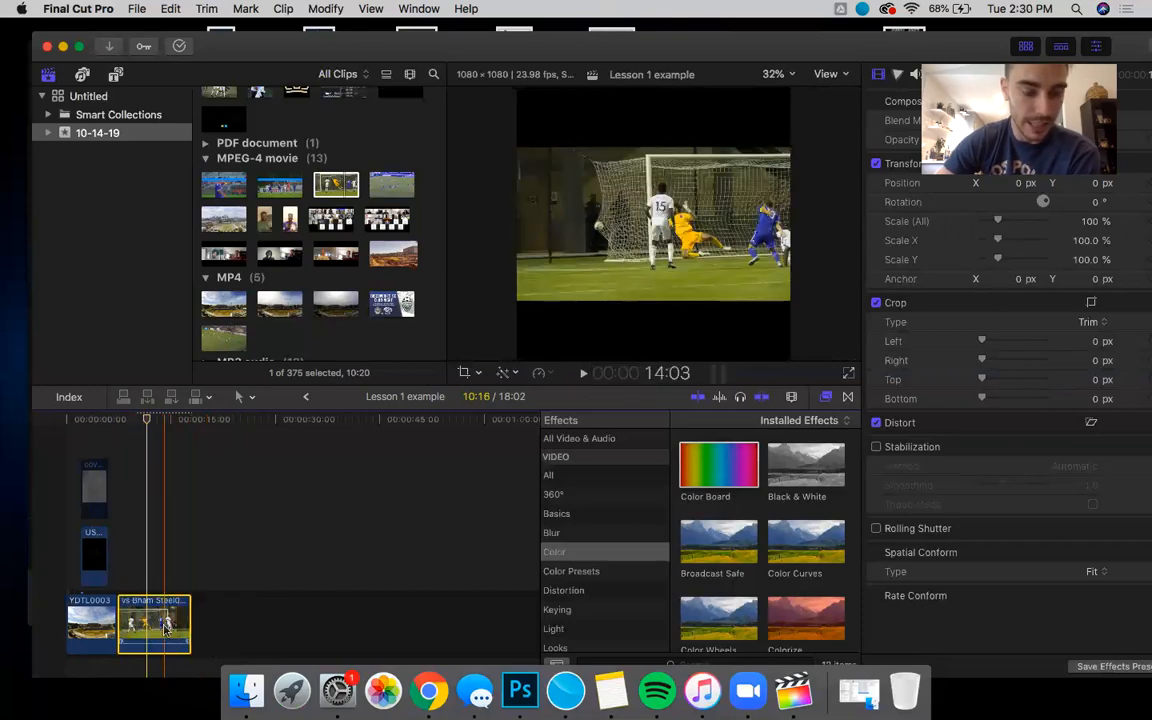
click(167, 566)
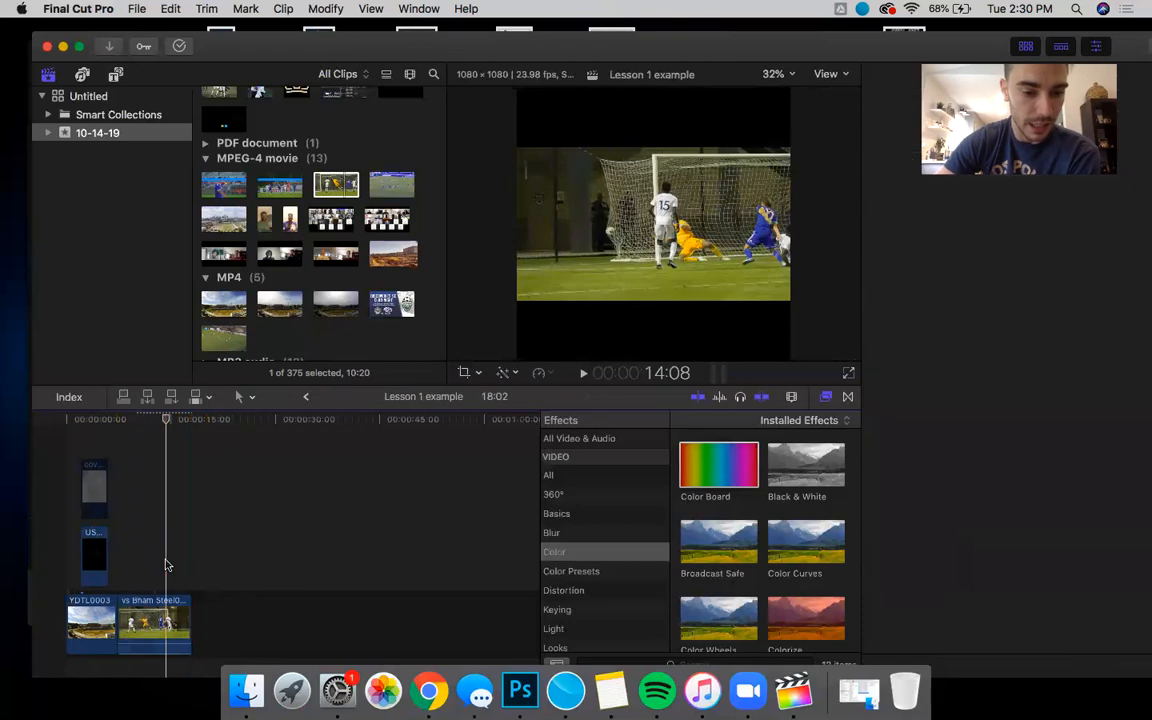
click(167, 622)
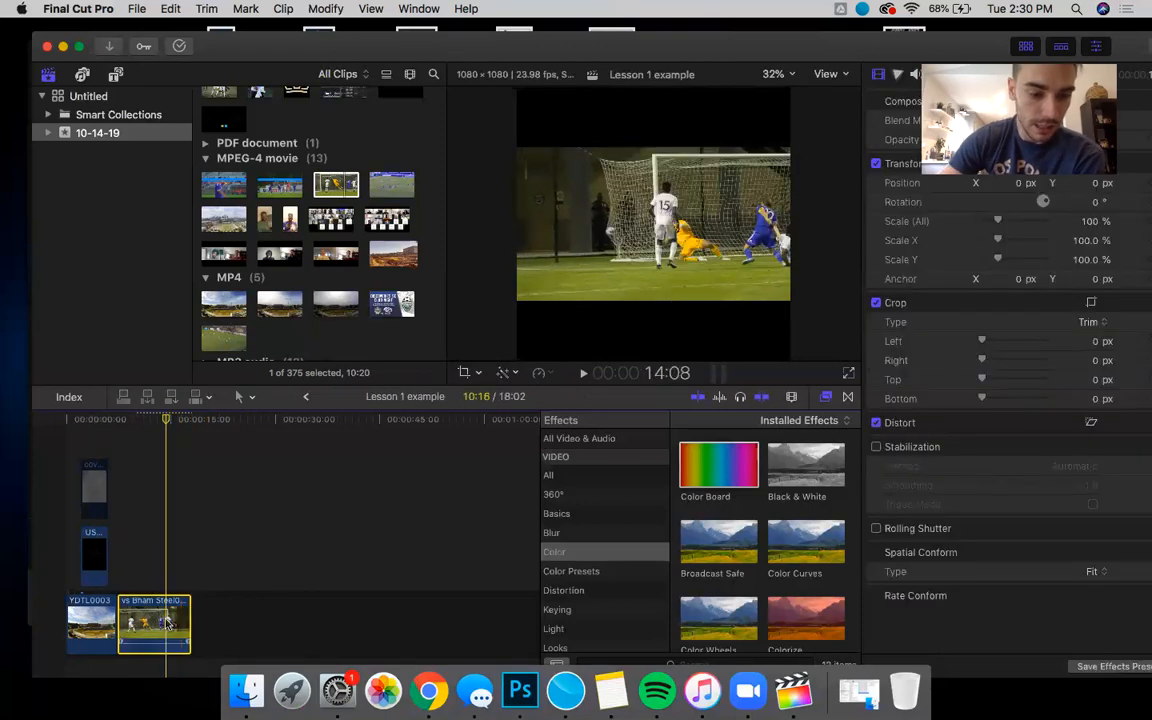
key(super+b)
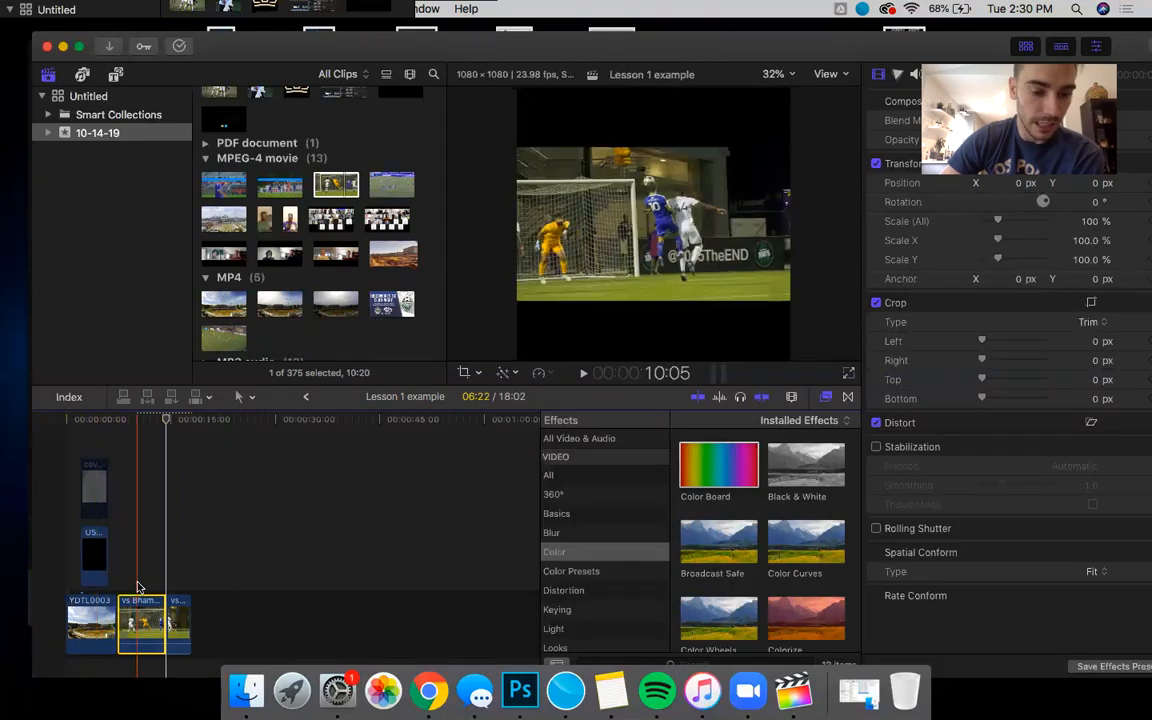
key(super+z)
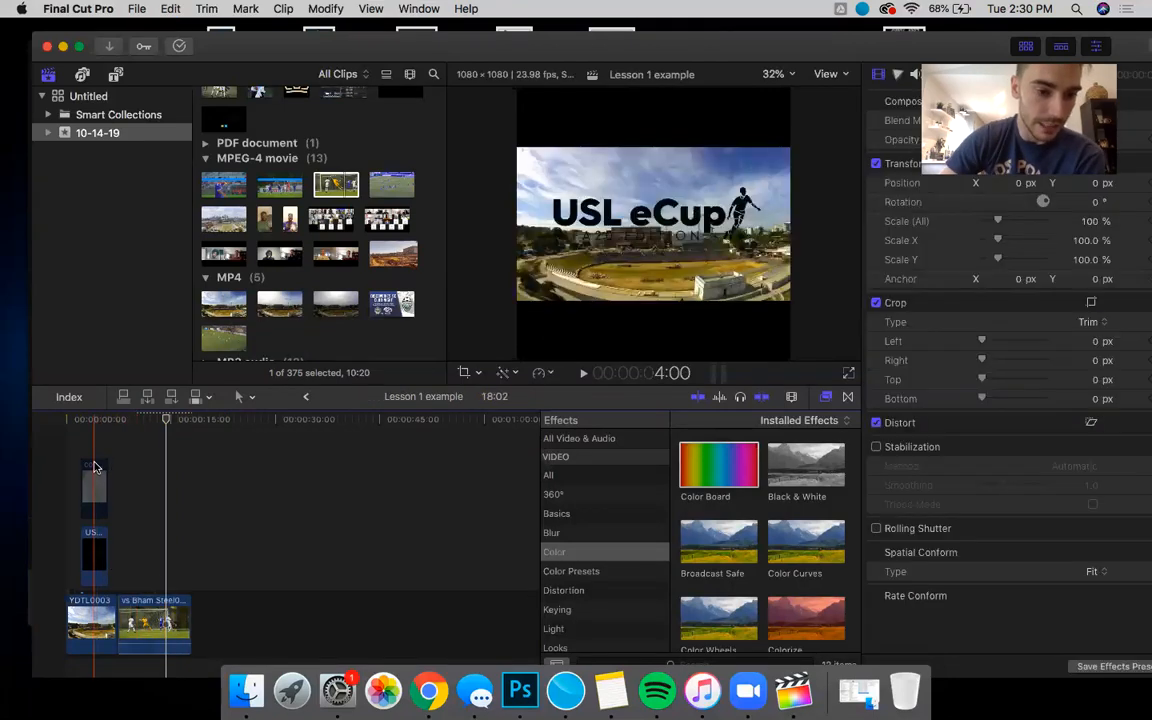
Step: Place the playhead at 4:08 over the stacked clips, split YDTL0003 there and undo that split
click(99, 495)
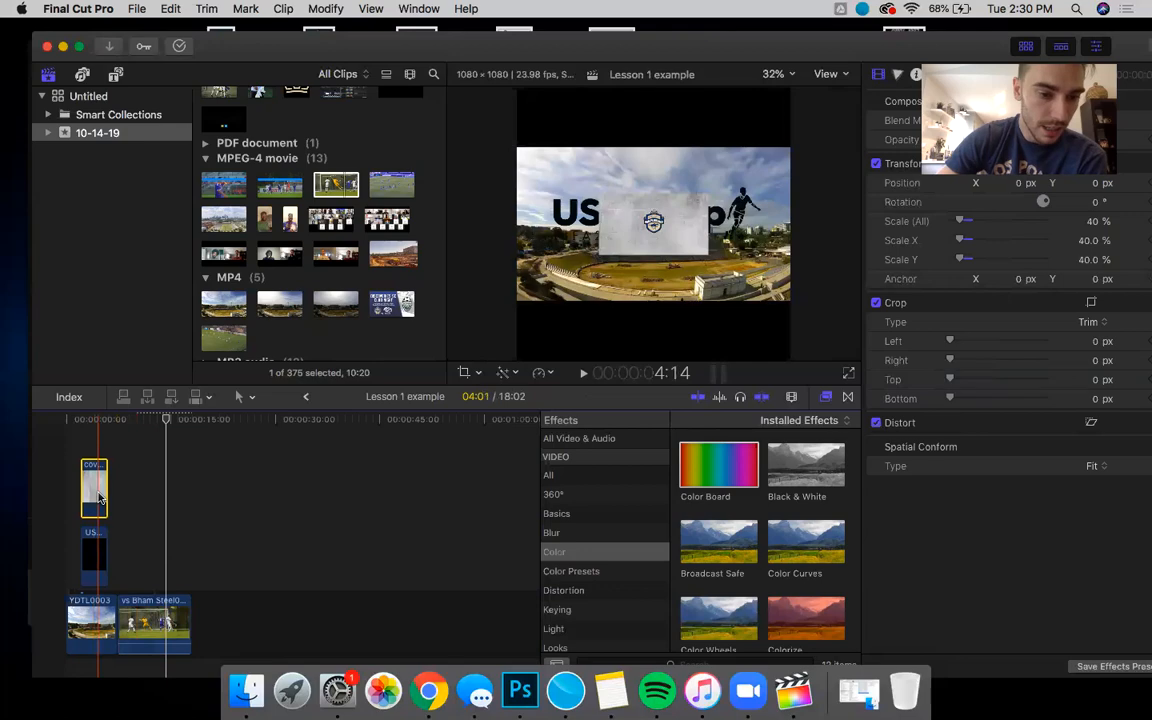
click(96, 451)
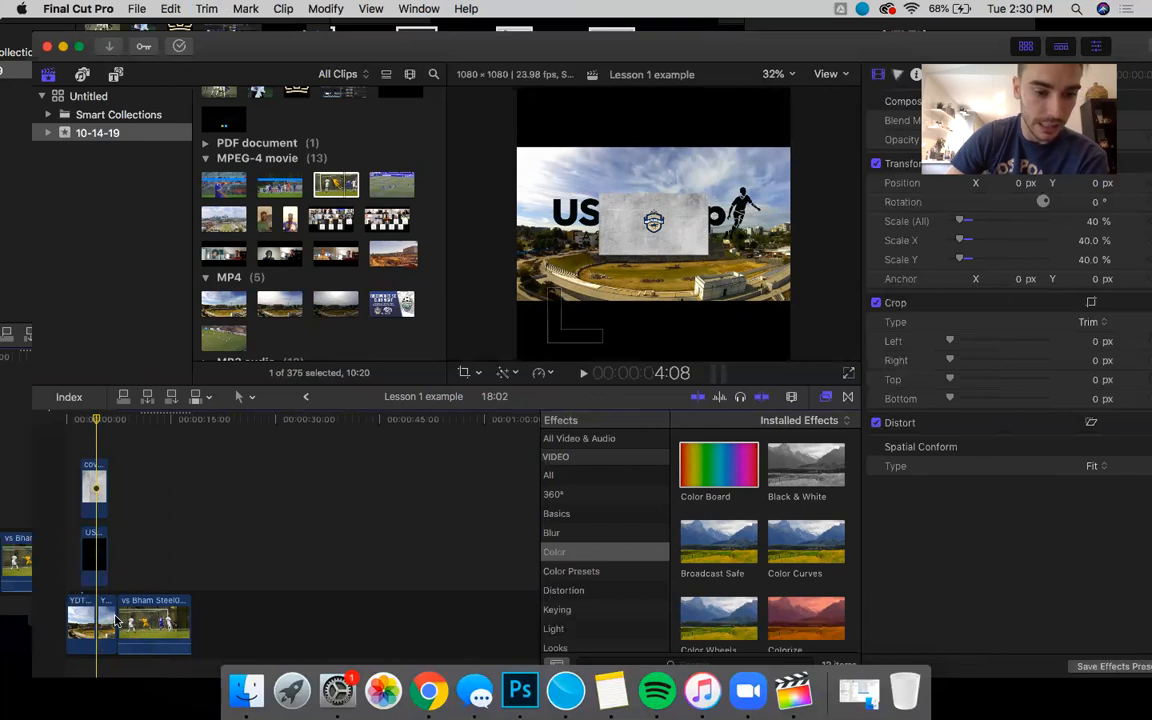
scroll(116, 620, down, 3)
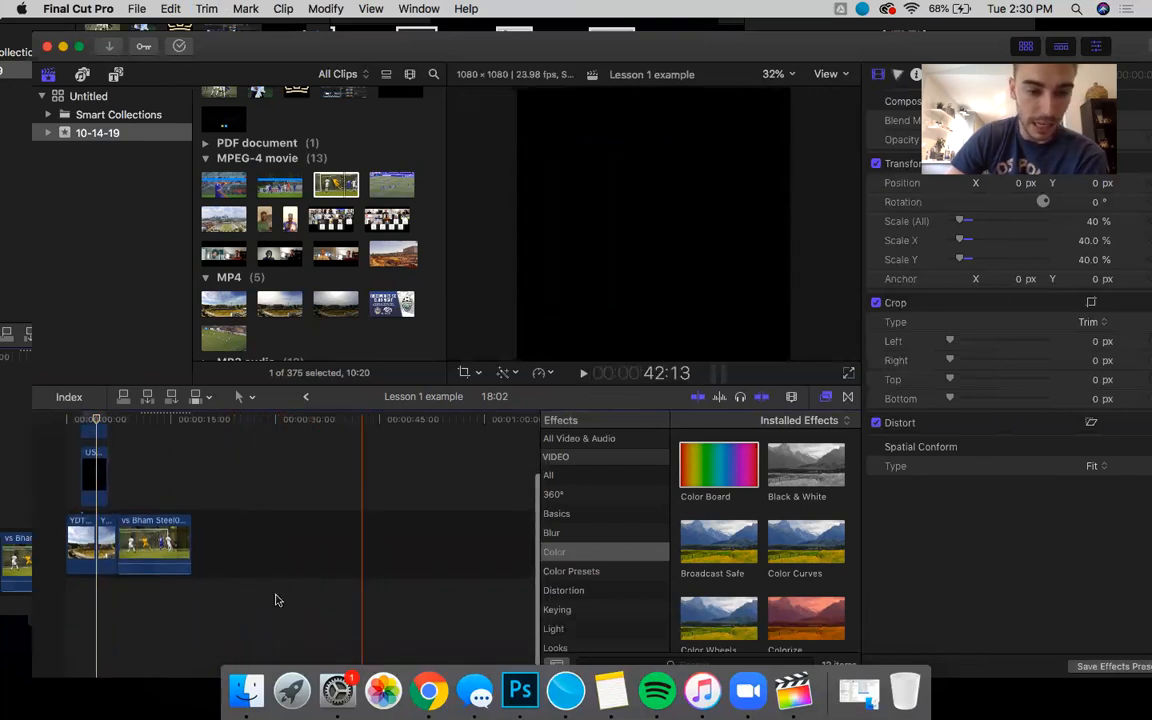
scroll(160, 615, up, 2)
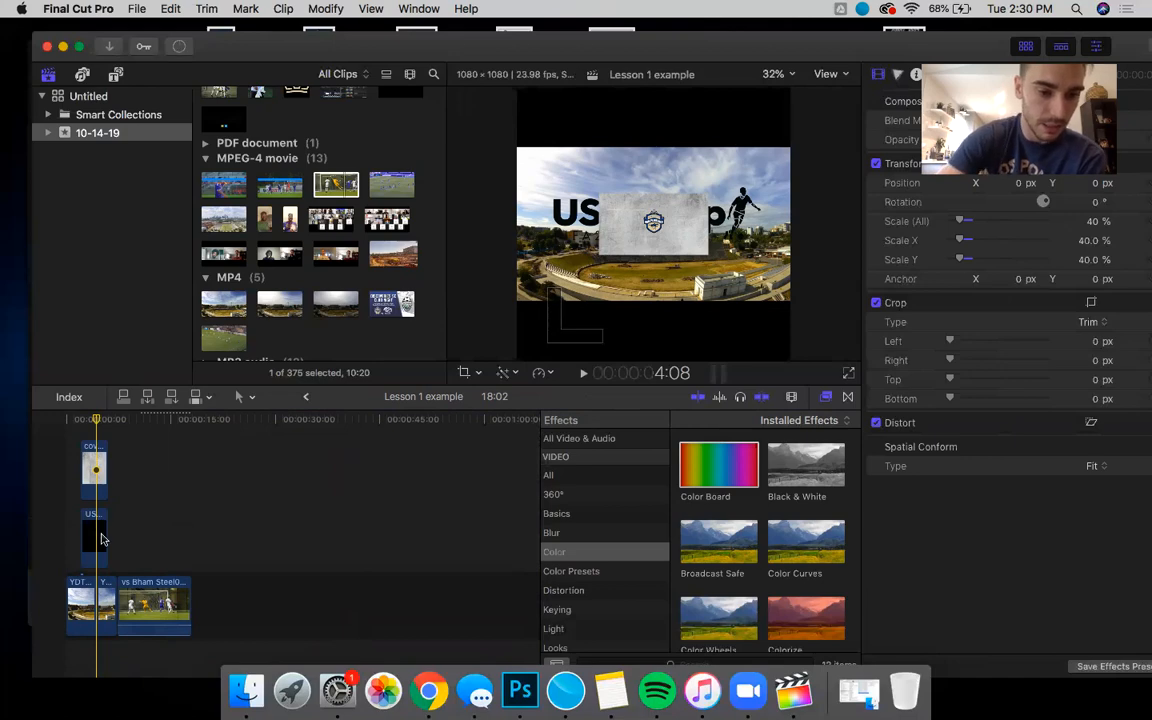
click(103, 605)
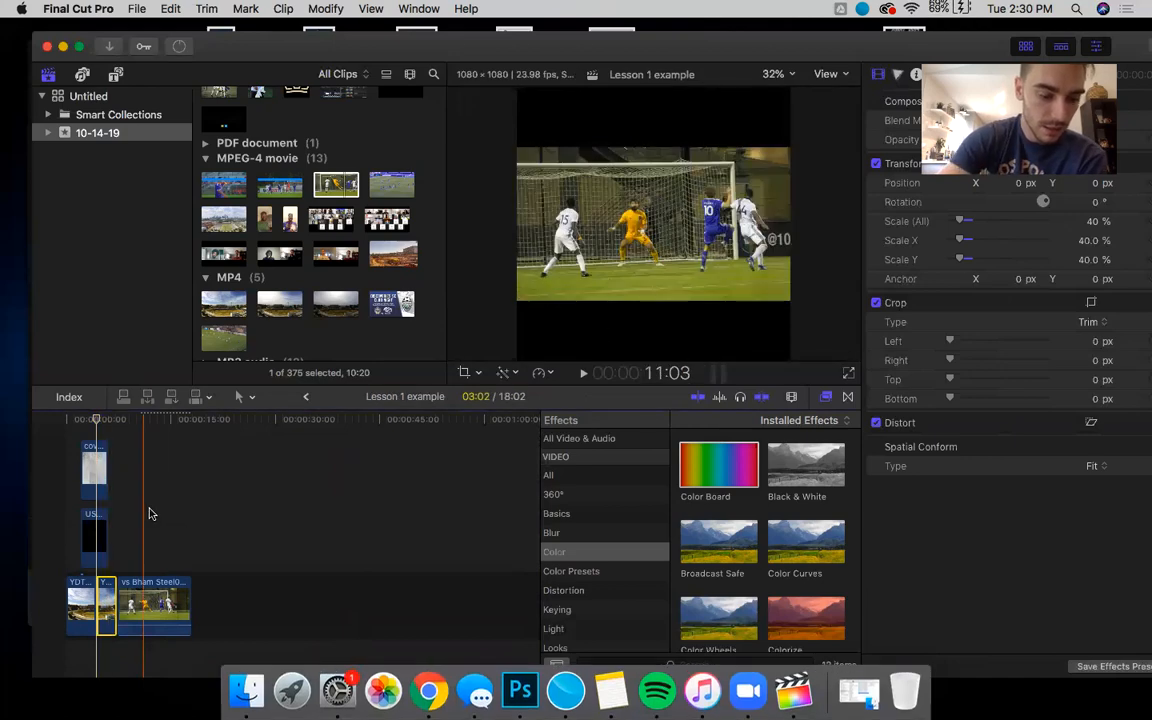
Step: Split the USL eCup clip at 4:08 and delete its second part
click(98, 534)
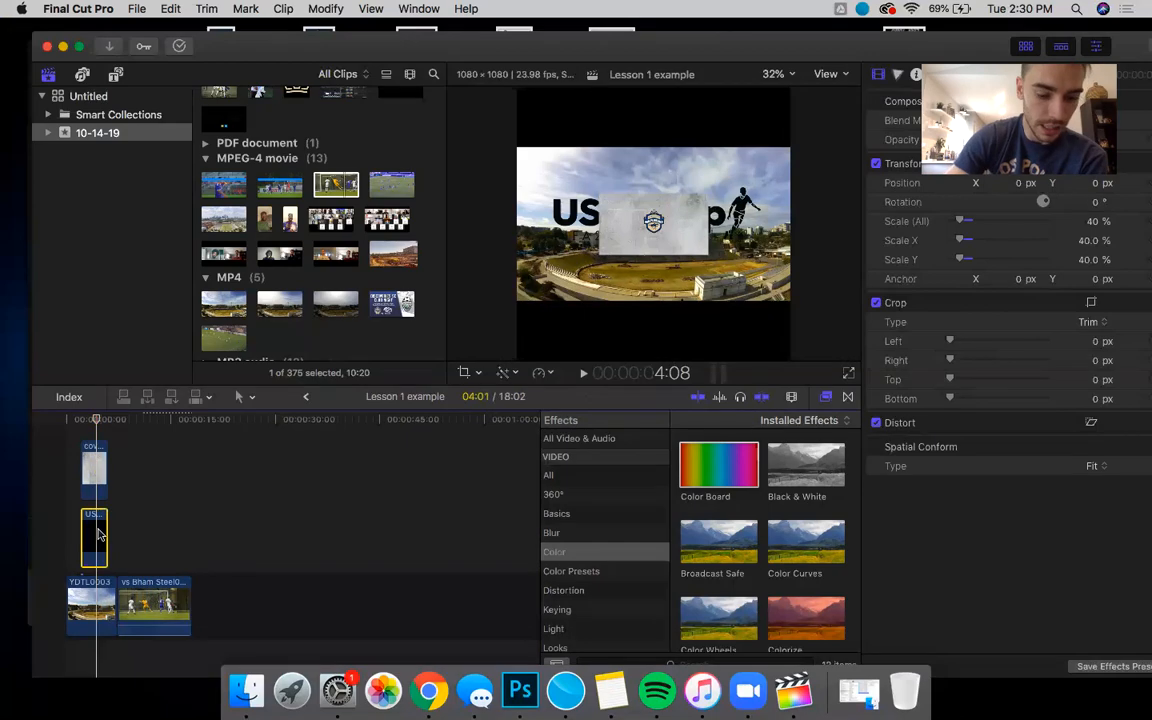
drag(98, 534, 103, 536)
key(BackSpace)
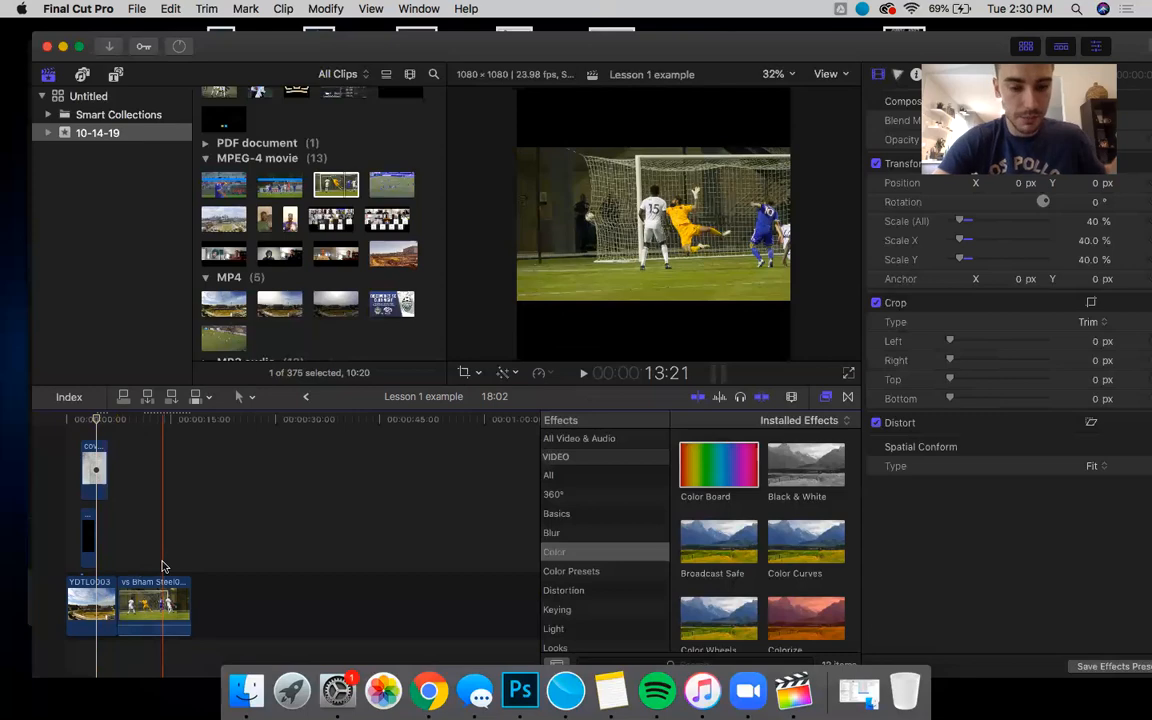
Step: Split the vs Bham Steel clip at 13:21 and delete its second part
key(super+b)
click(173, 625)
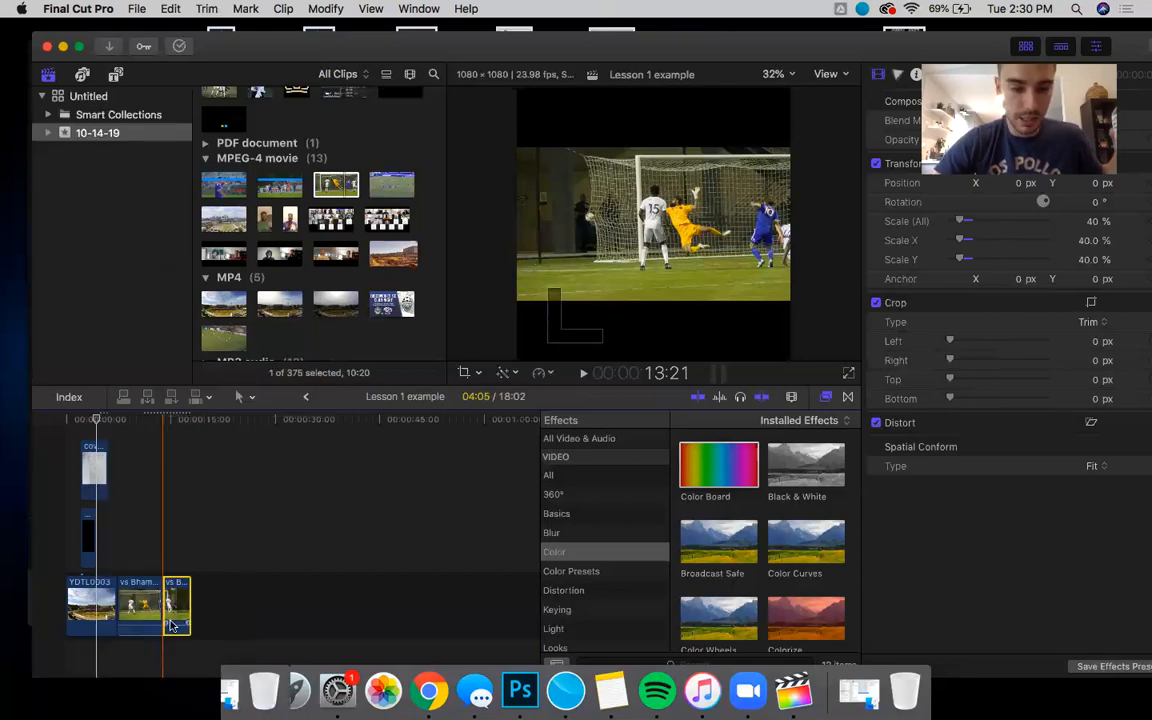
key(Delete)
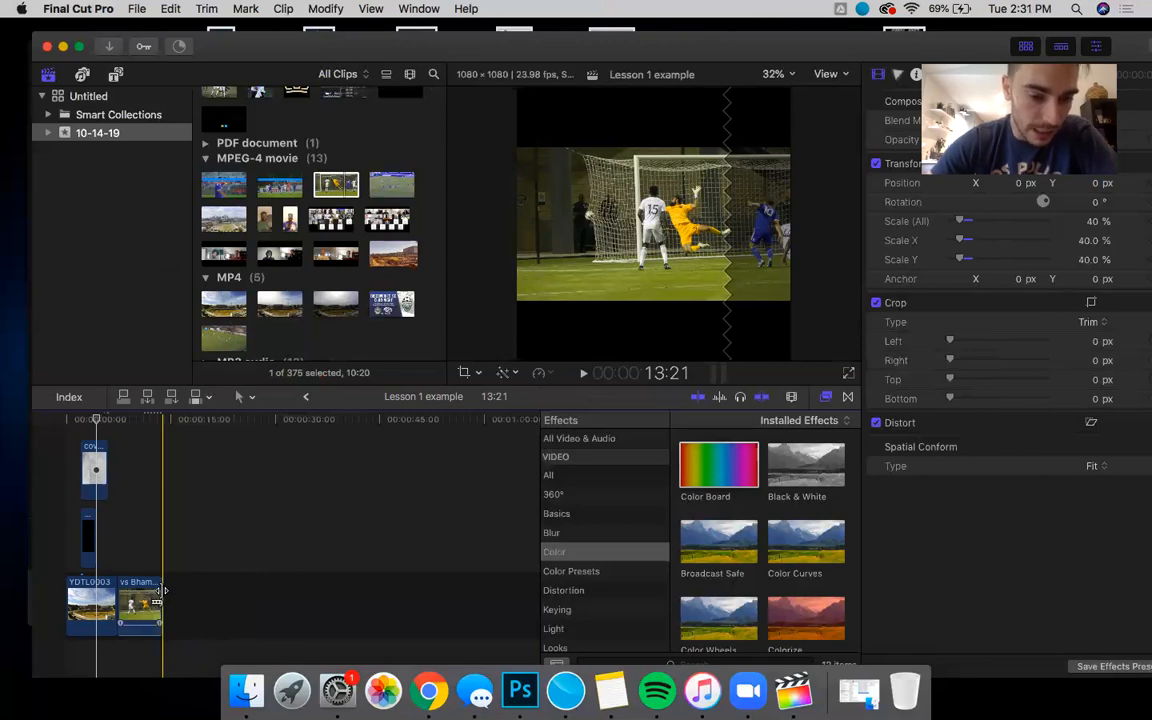
Step: Extend the end of the vs Bham Steel clip to 18:02 and trim it back to 13:03
drag(158, 595, 192, 598)
click(180, 592)
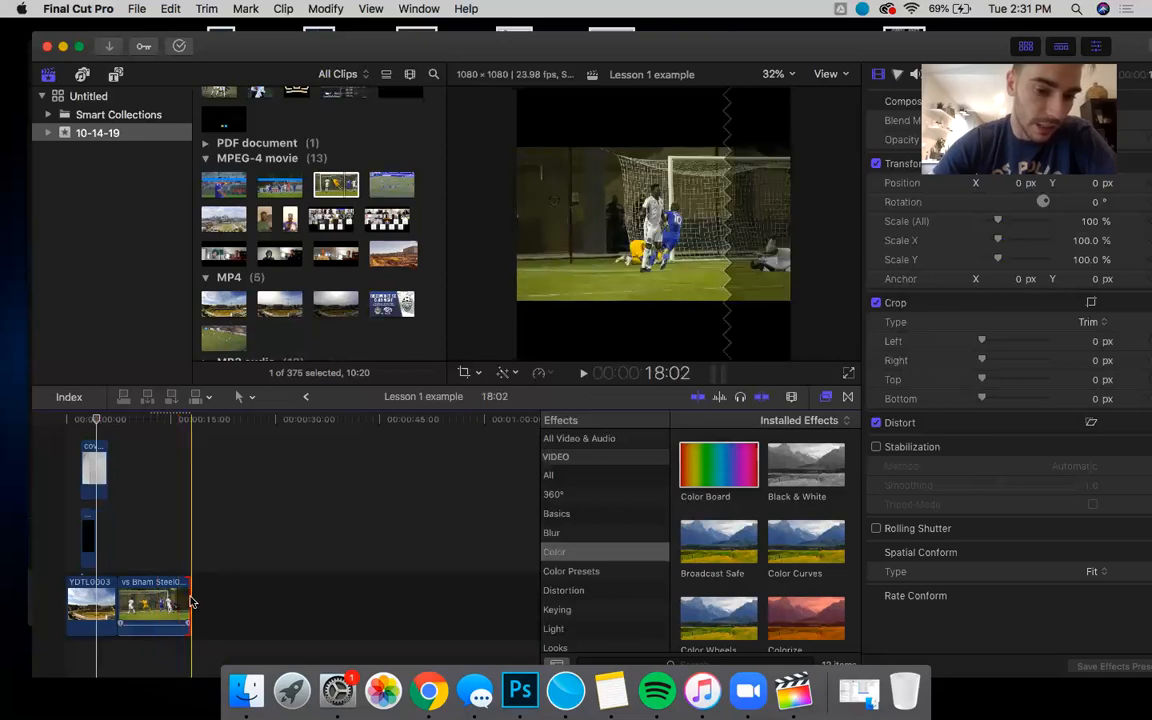
drag(188, 594, 156, 600)
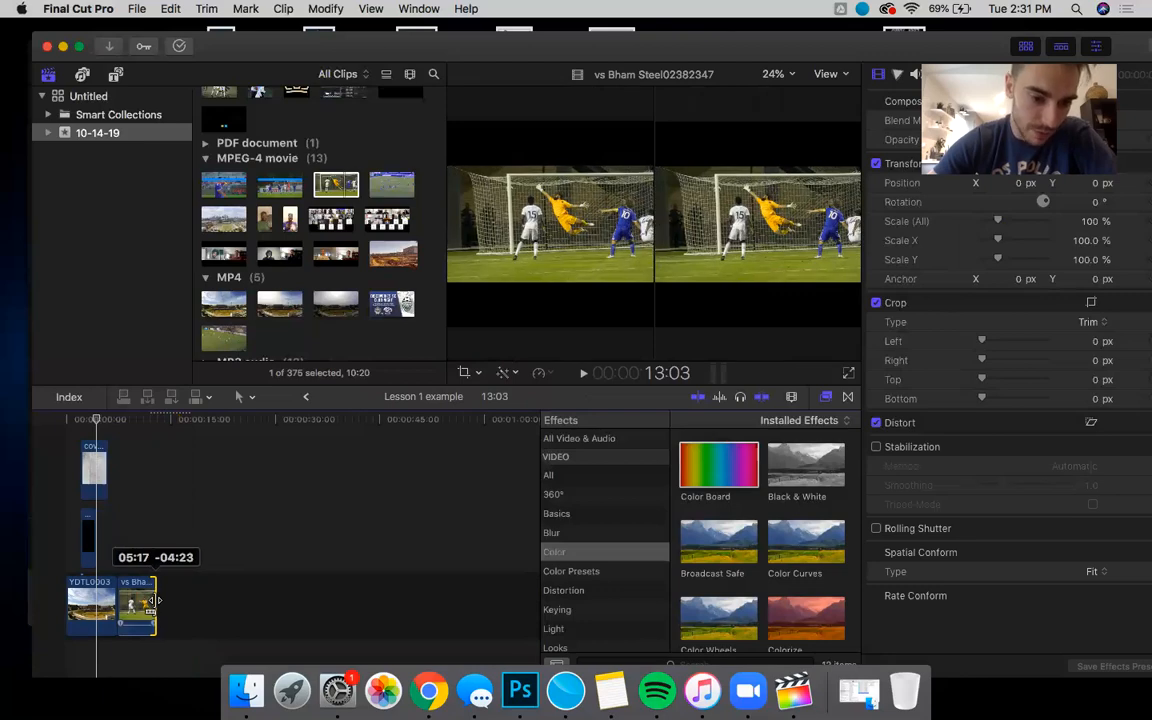
drag(155, 600, 154, 598)
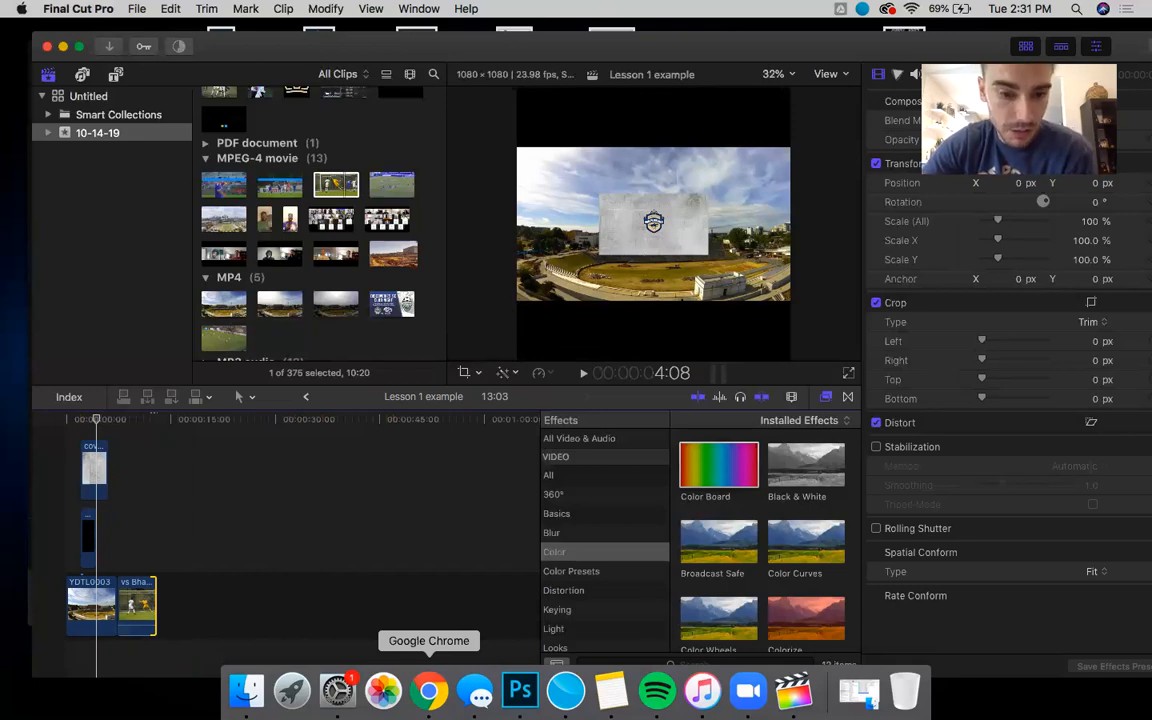
Step: Switch to the Chrome presentation, show the "Adjusting a Cut" slide and return to Final Cut Pro
click(429, 690)
key(Right)
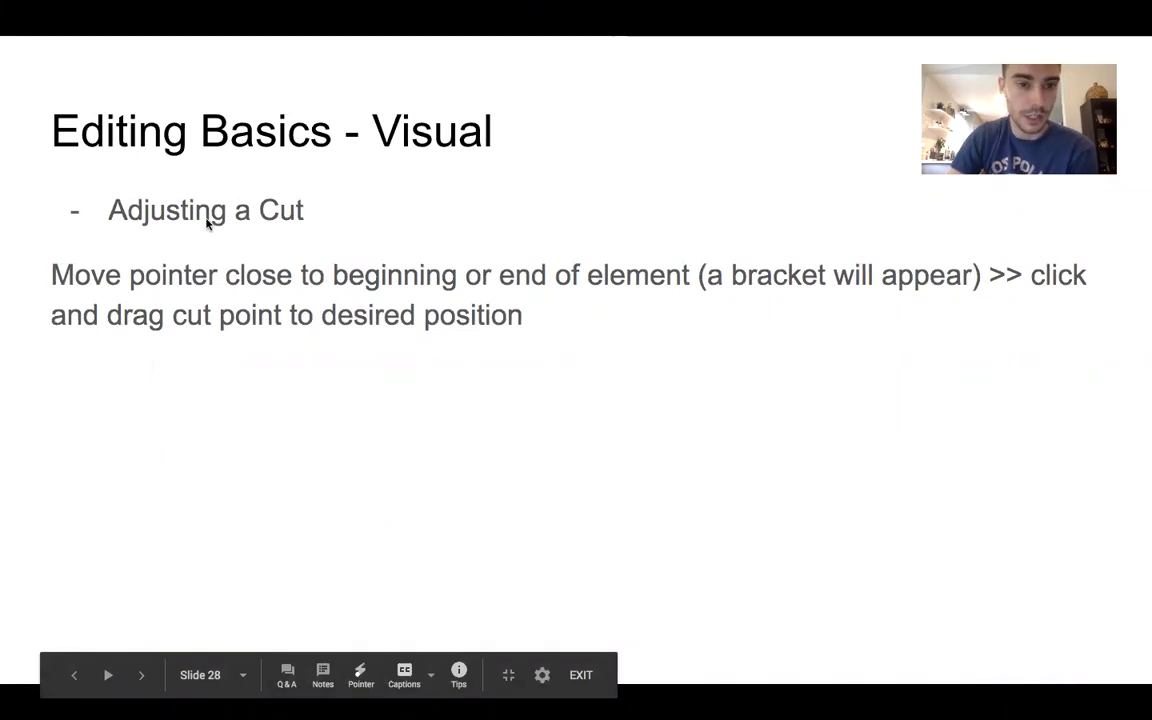
key(ctrl+Up)
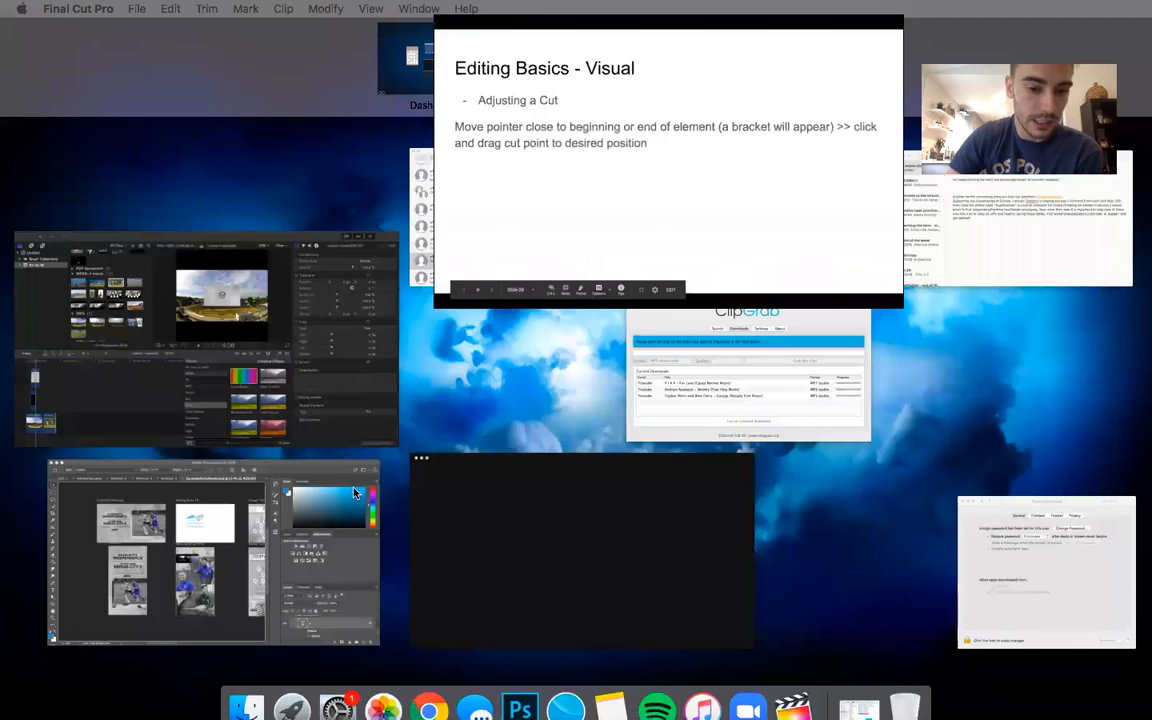
click(184, 252)
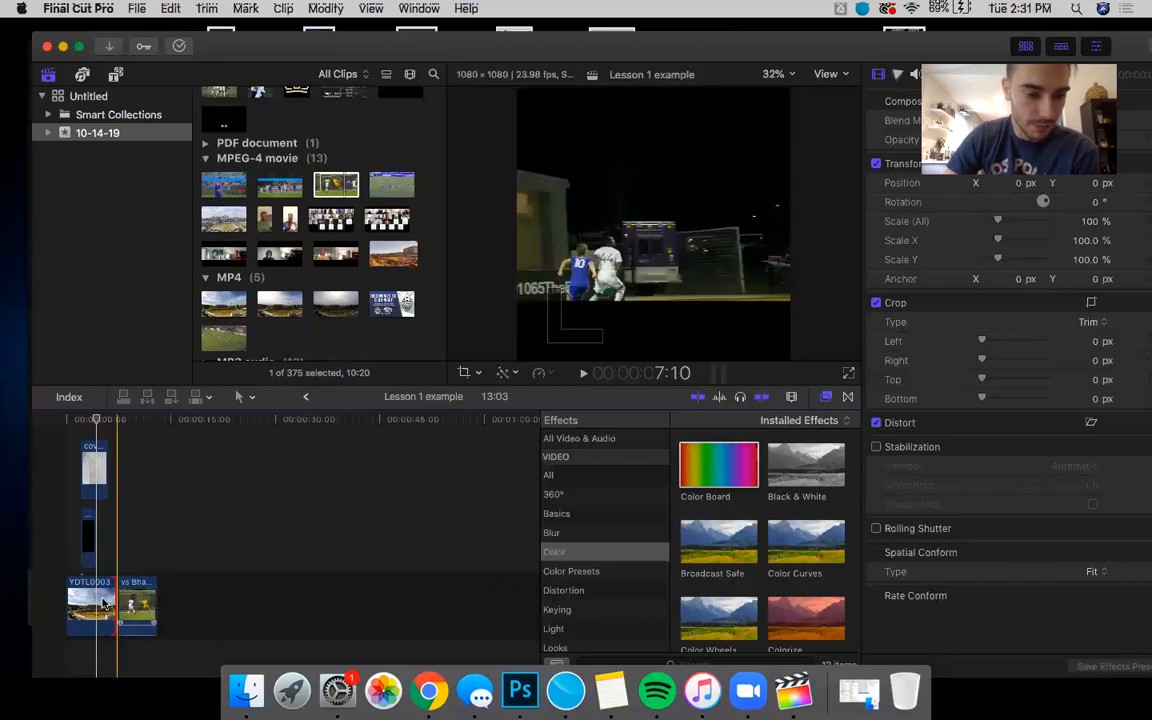
Step: Cut off the part of YDTL0003 after 4:08 and extend the clip's end back out to 7:10
click(101, 597)
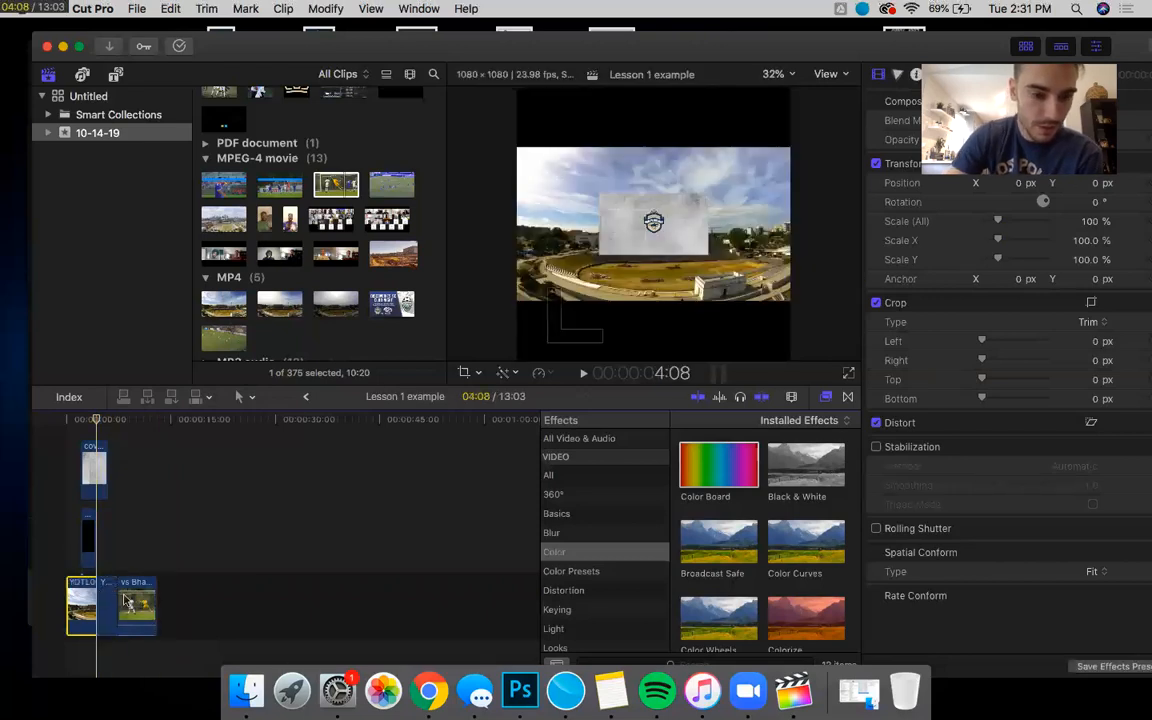
click(107, 602)
key(BackSpace)
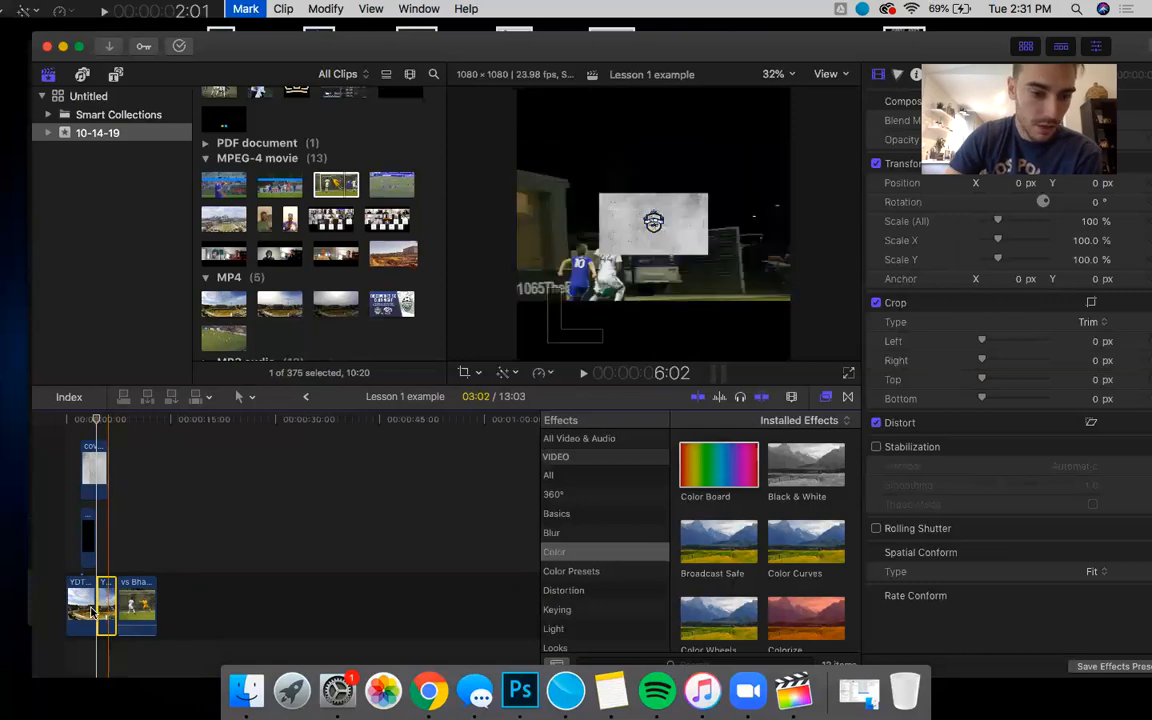
click(94, 602)
drag(94, 602, 118, 598)
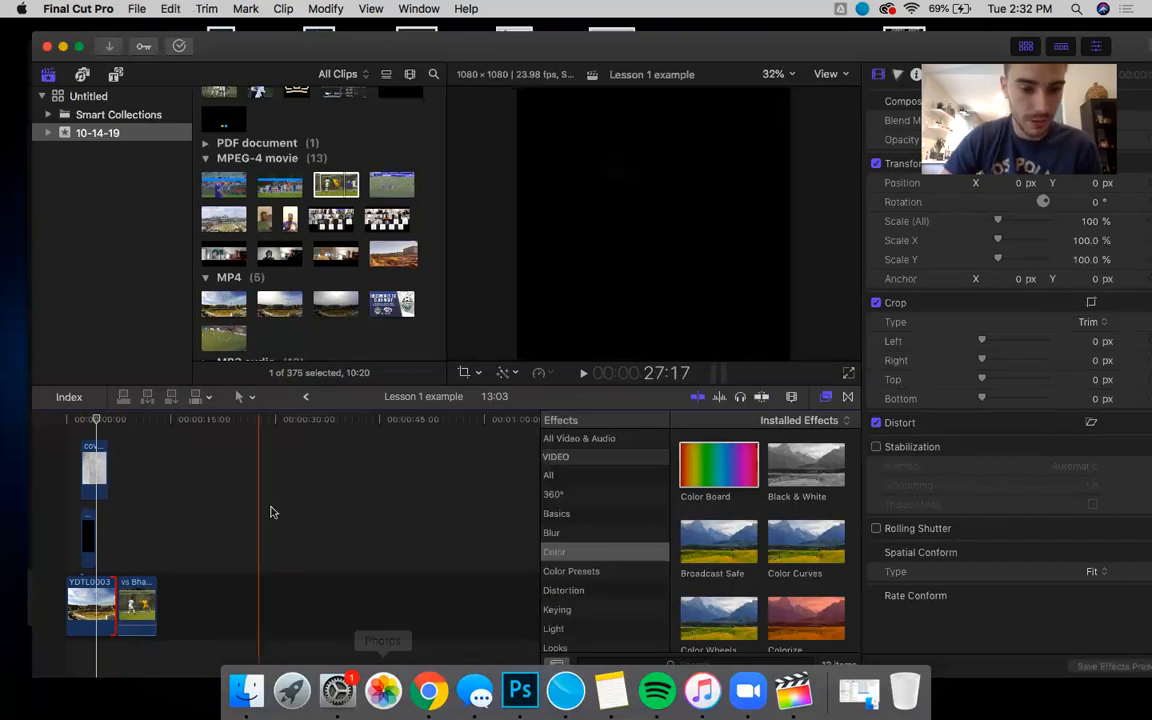
Step: Search the application's help for "sna" to locate the Snapping command, and close the search
click(422, 8)
mouse_move(468, 8)
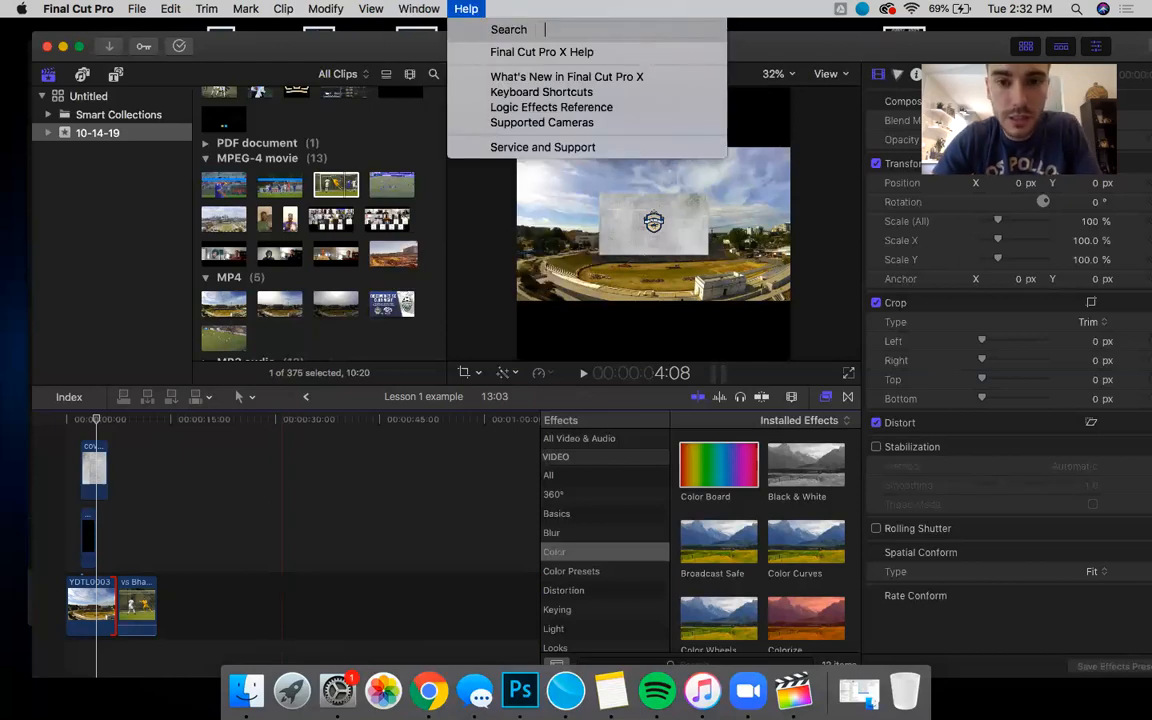
text(sna)
mouse_move(614, 69)
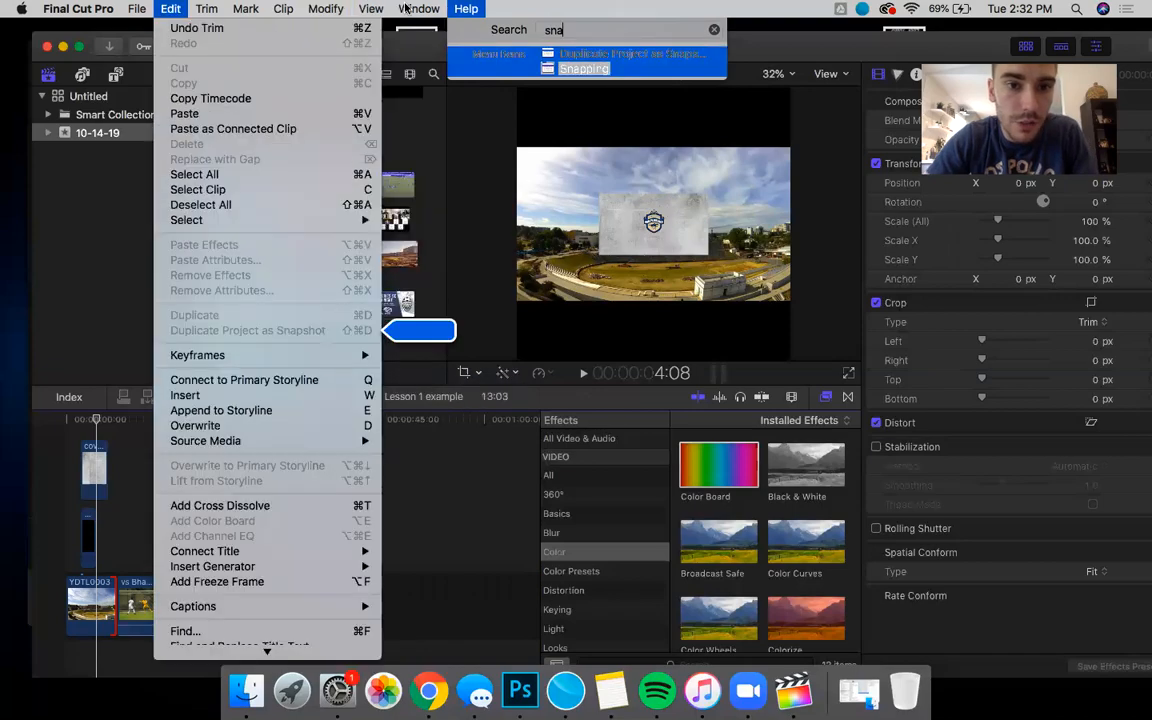
mouse_move(373, 14)
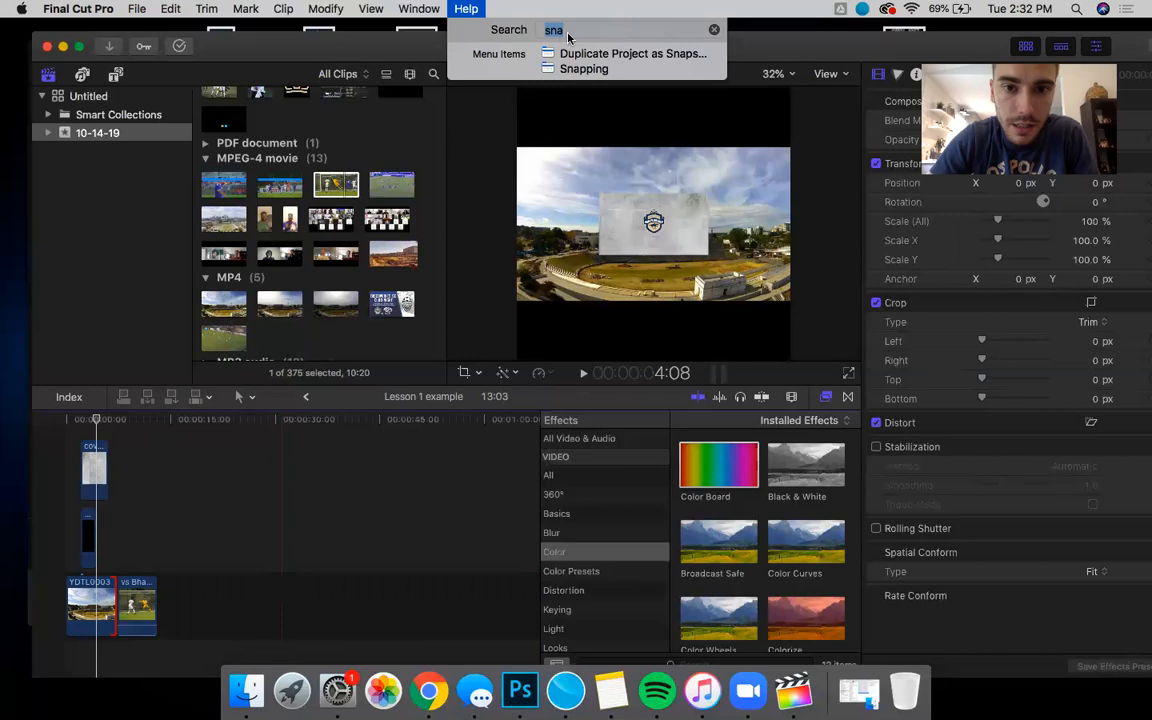
mouse_move(579, 72)
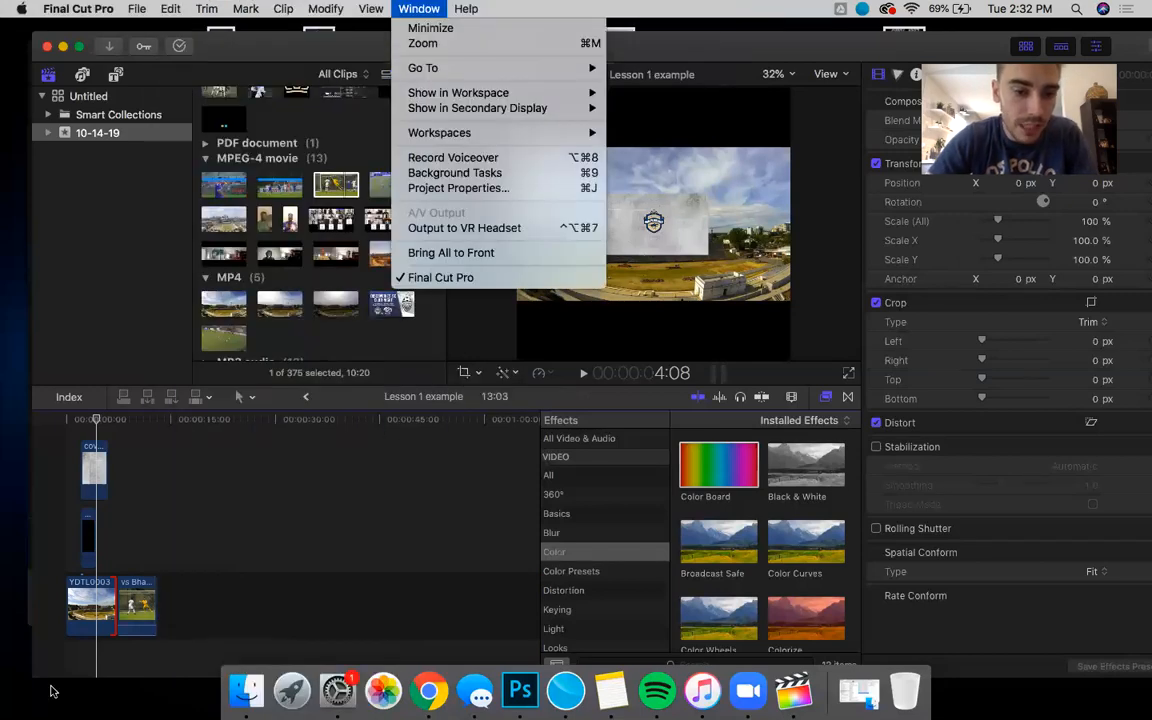
click(124, 520)
Step: Toggle snapping and extend the end of the USL eCup clip to about 7:22
key(n)
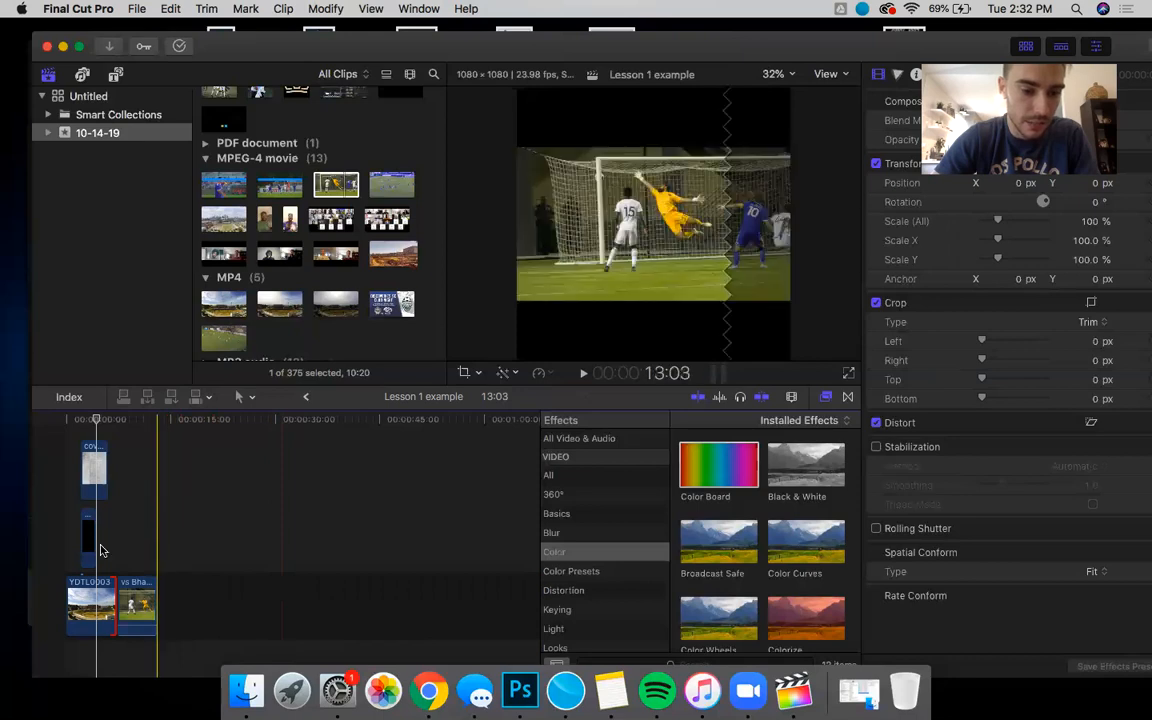
drag(94, 537, 119, 541)
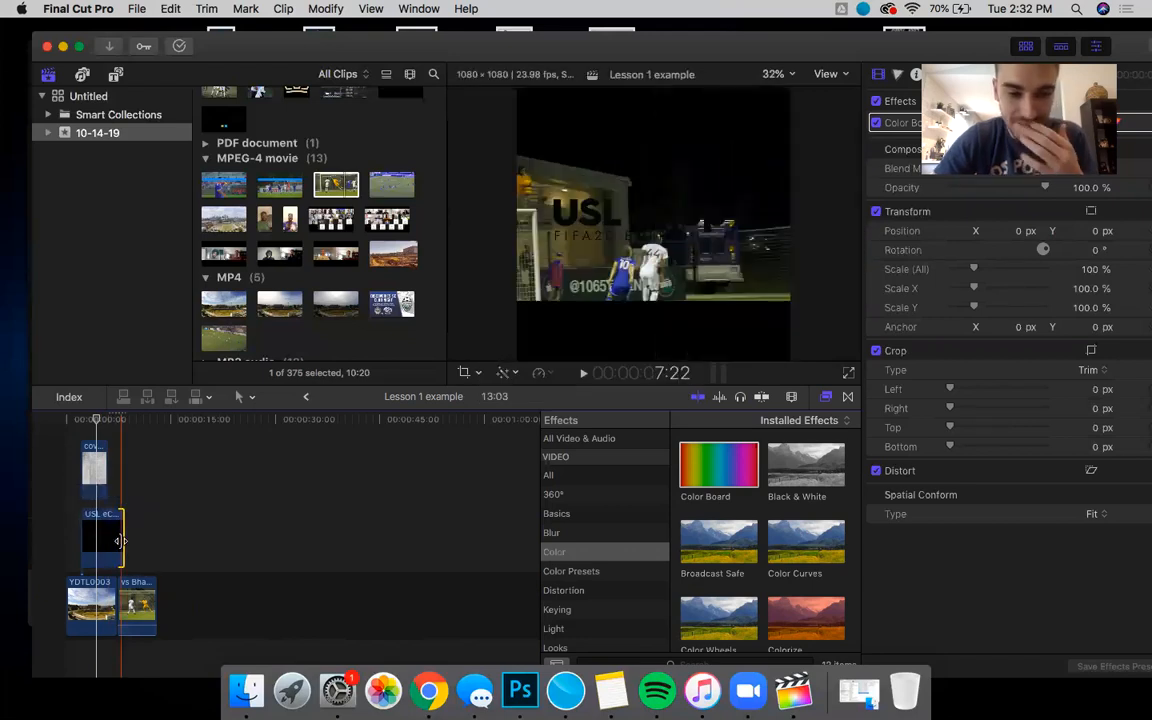
Step: Switch to the Chrome presentation and advance to the snapping pro tip on slide 29
click(424, 697)
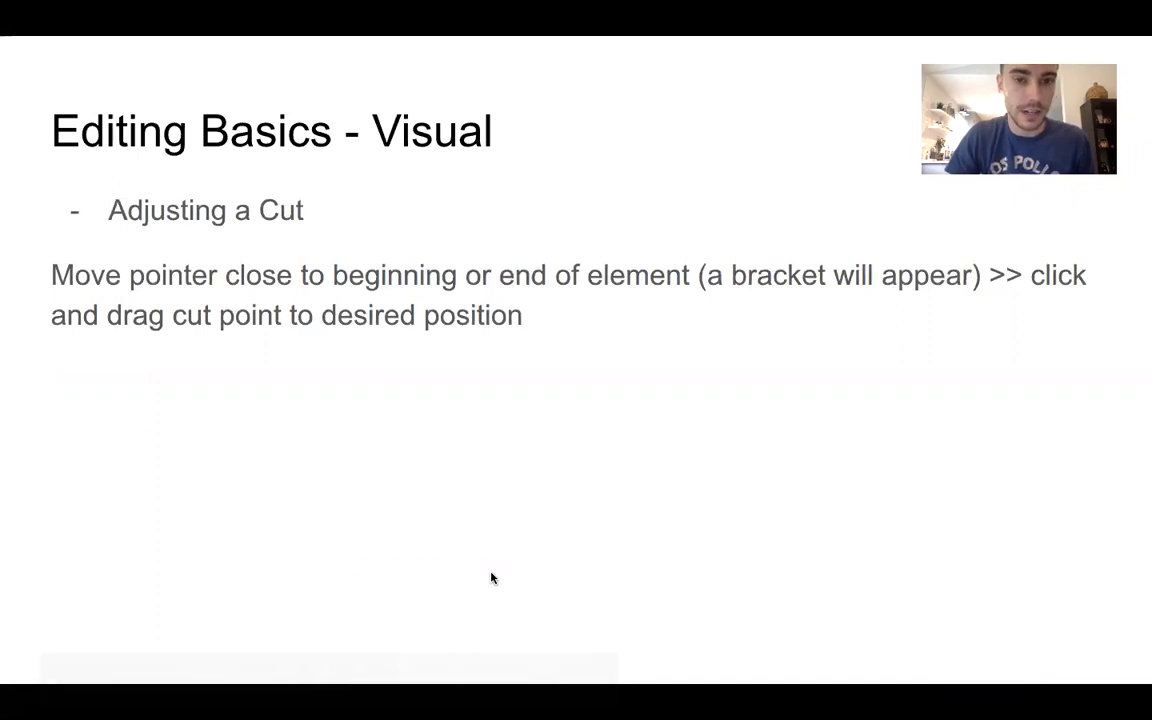
key(Right)
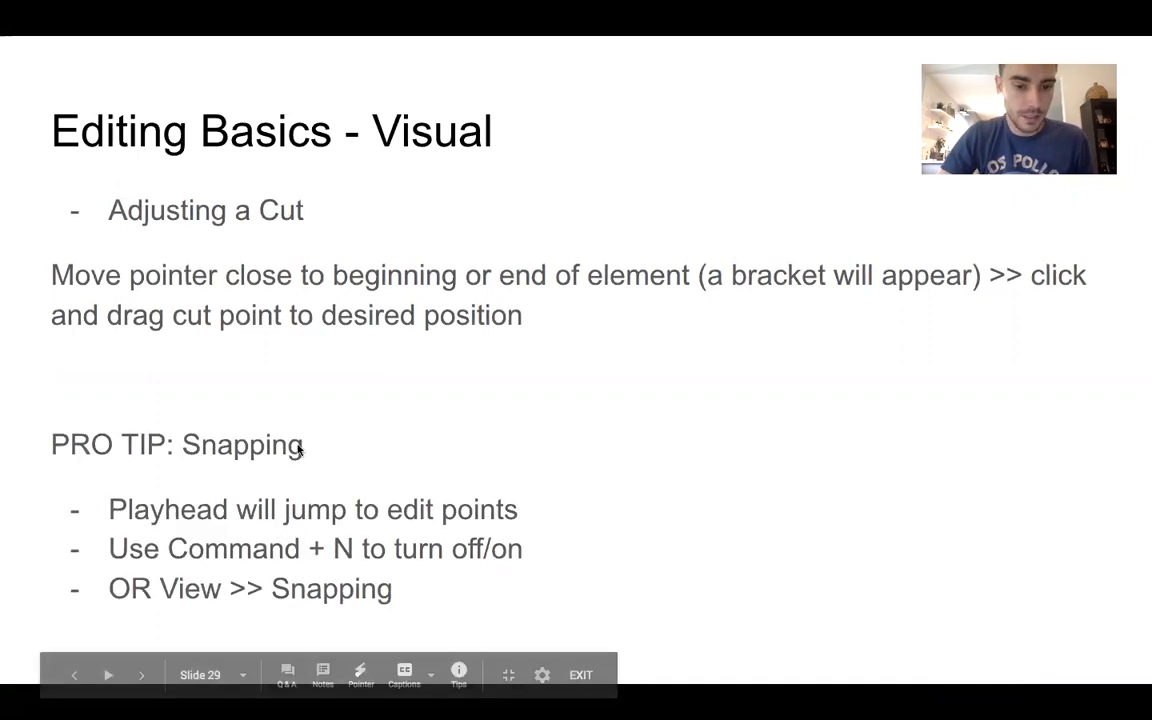
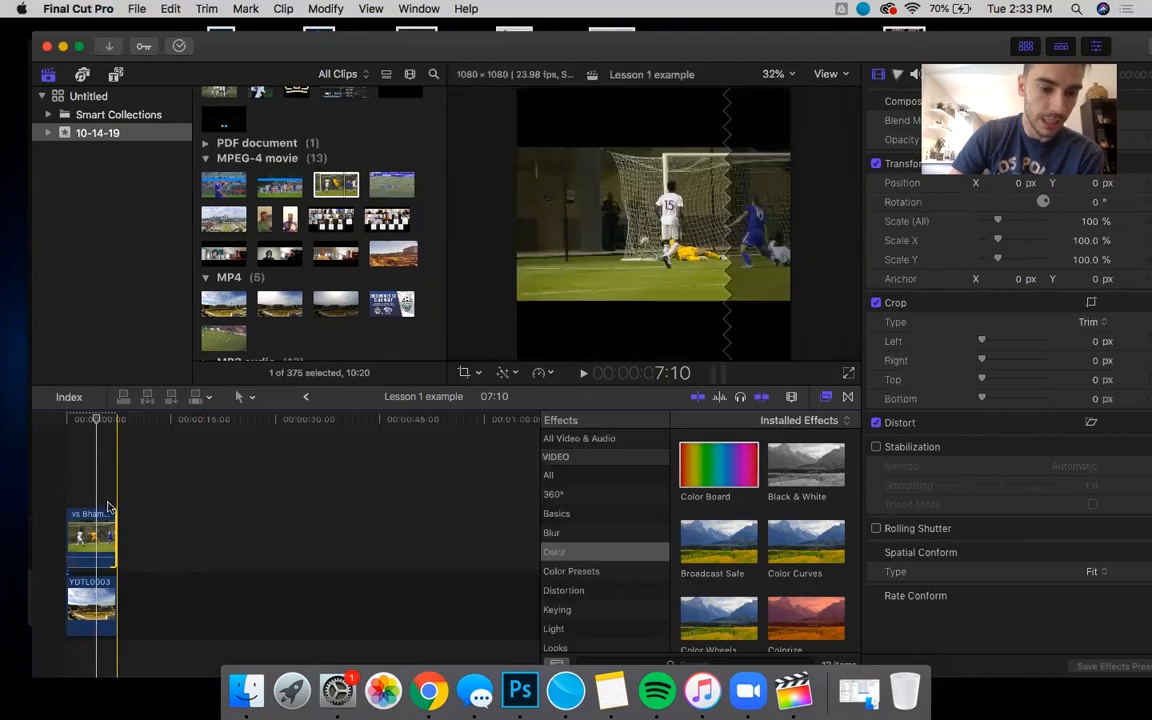
Step: Raise the vs Bham clip in the frame by setting its Y position to 313 px
click(90, 530)
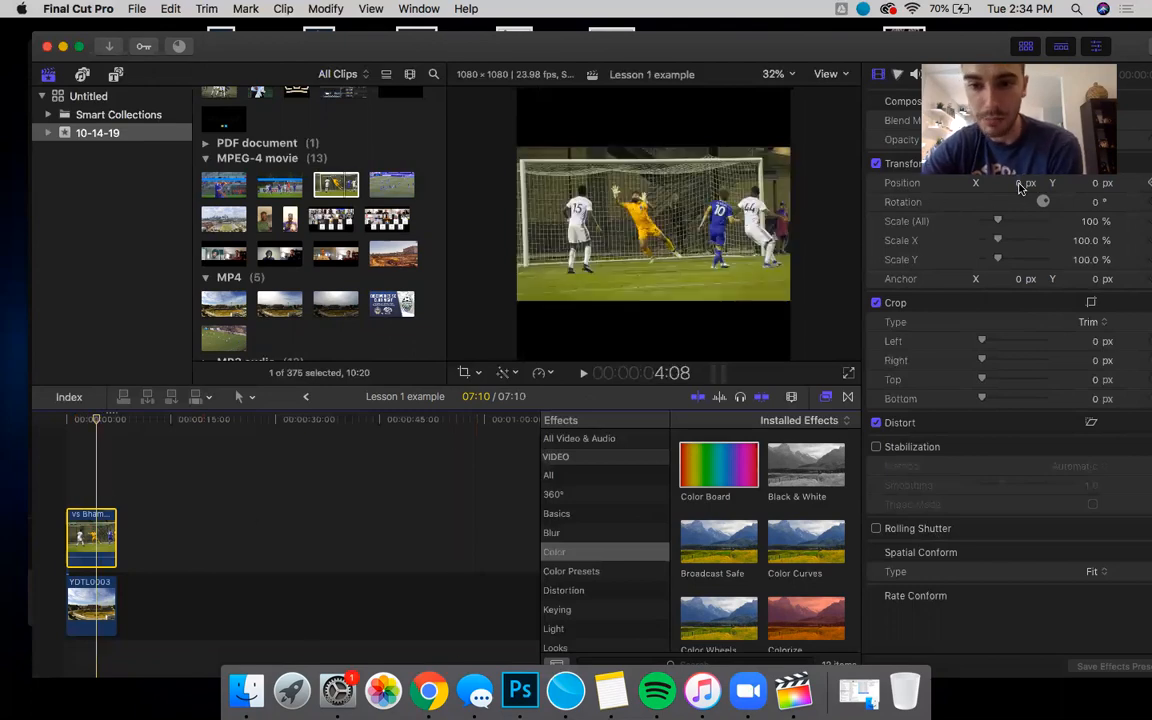
drag(1018, 183, 1018, 521)
key(super+z)
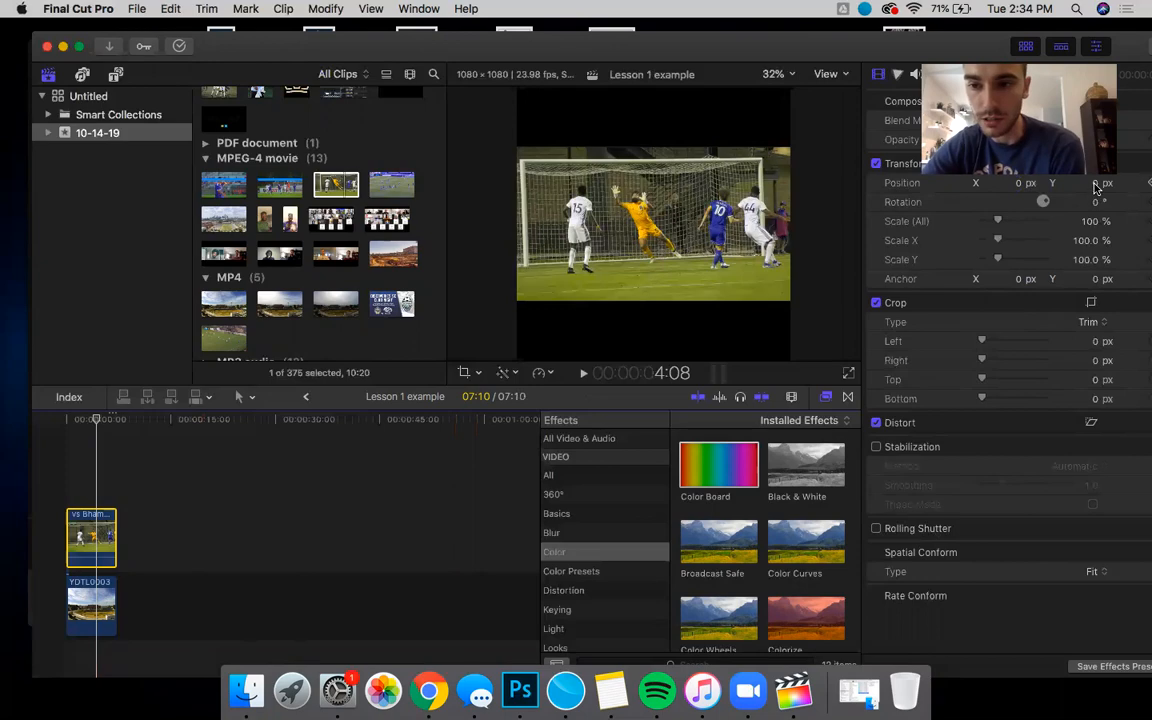
drag(1096, 186, 1096, 0)
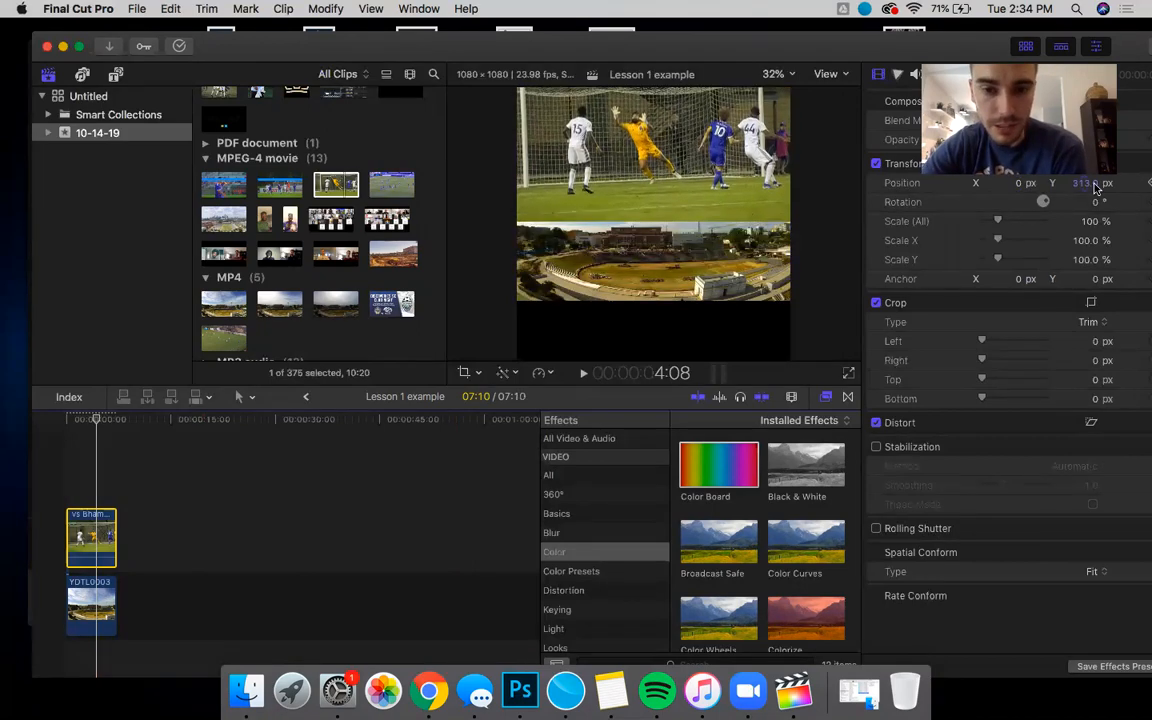
Step: Lower the YDTL0003 clip to a Y position of -255.6 px and play back the stacked videos
click(91, 605)
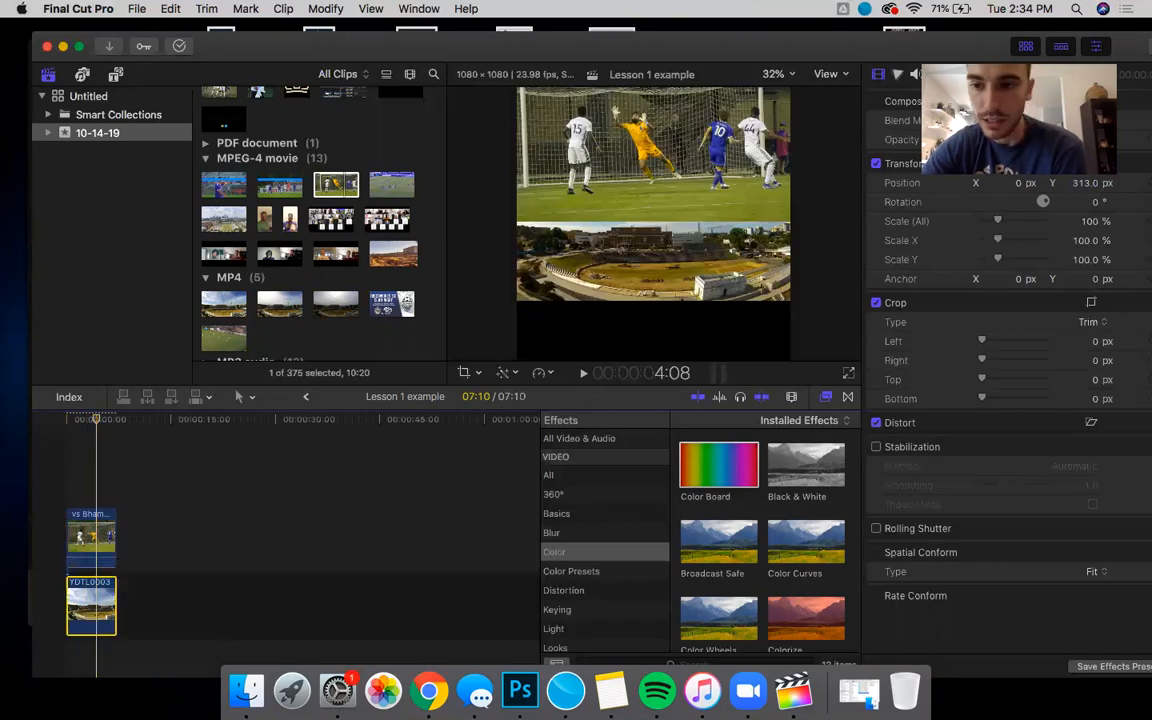
drag(1095, 184, 1095, 350)
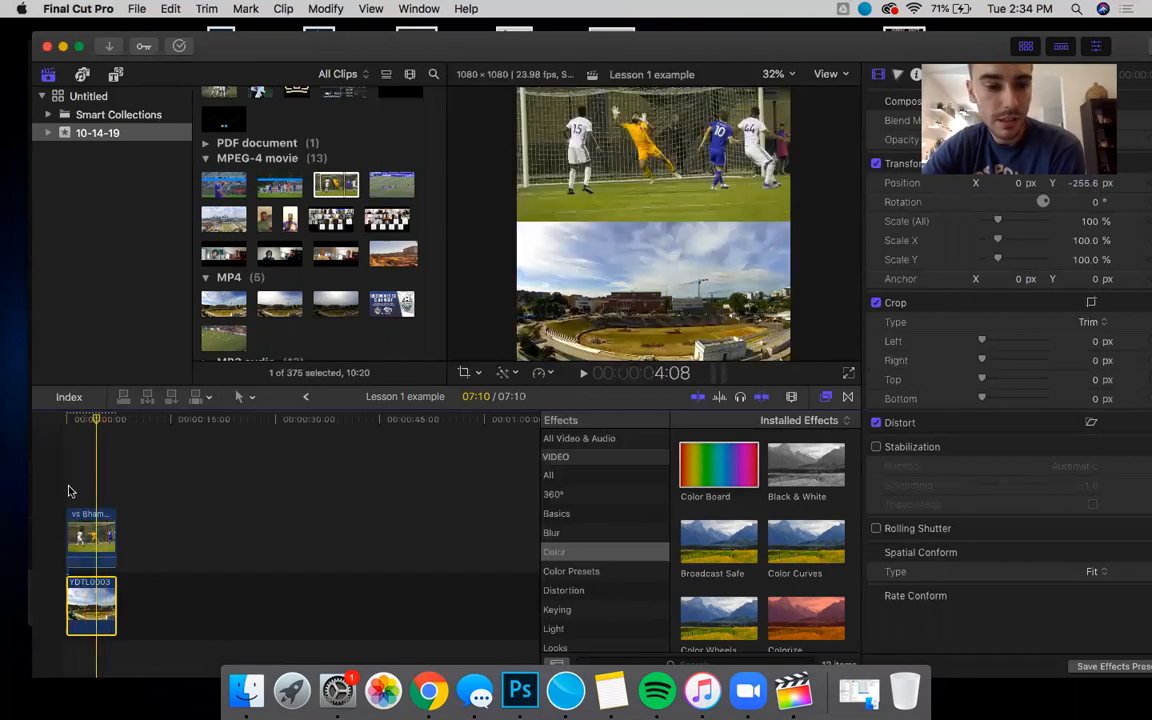
key(space)
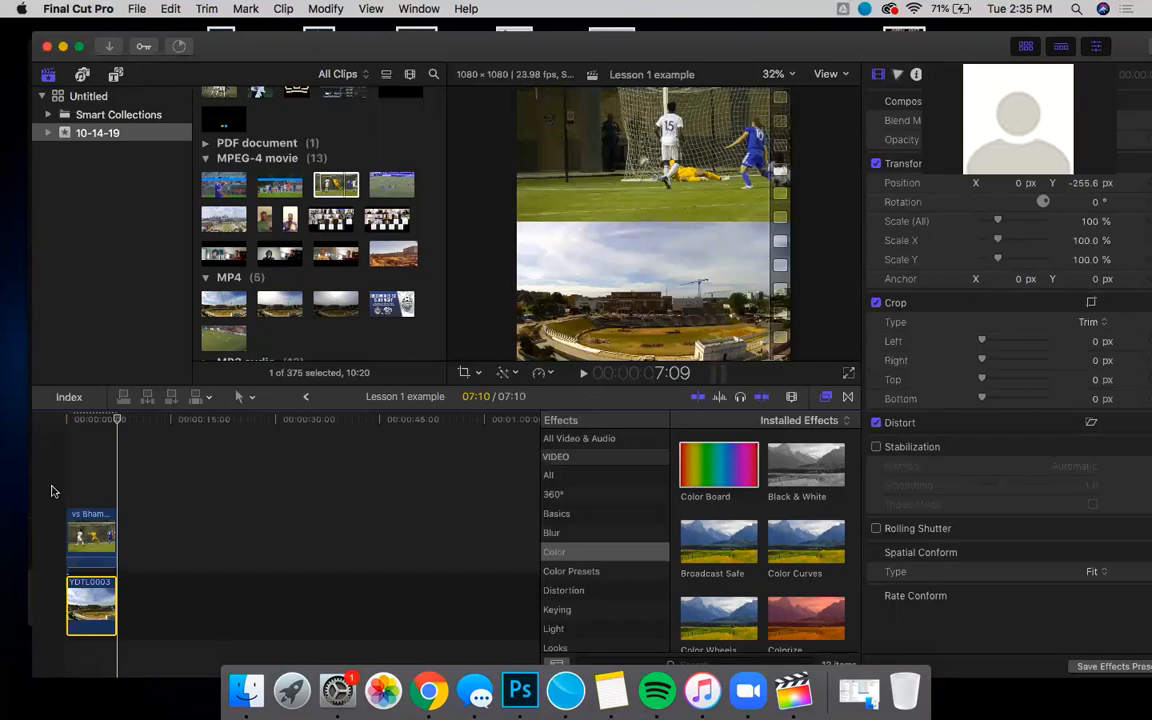
key(Home)
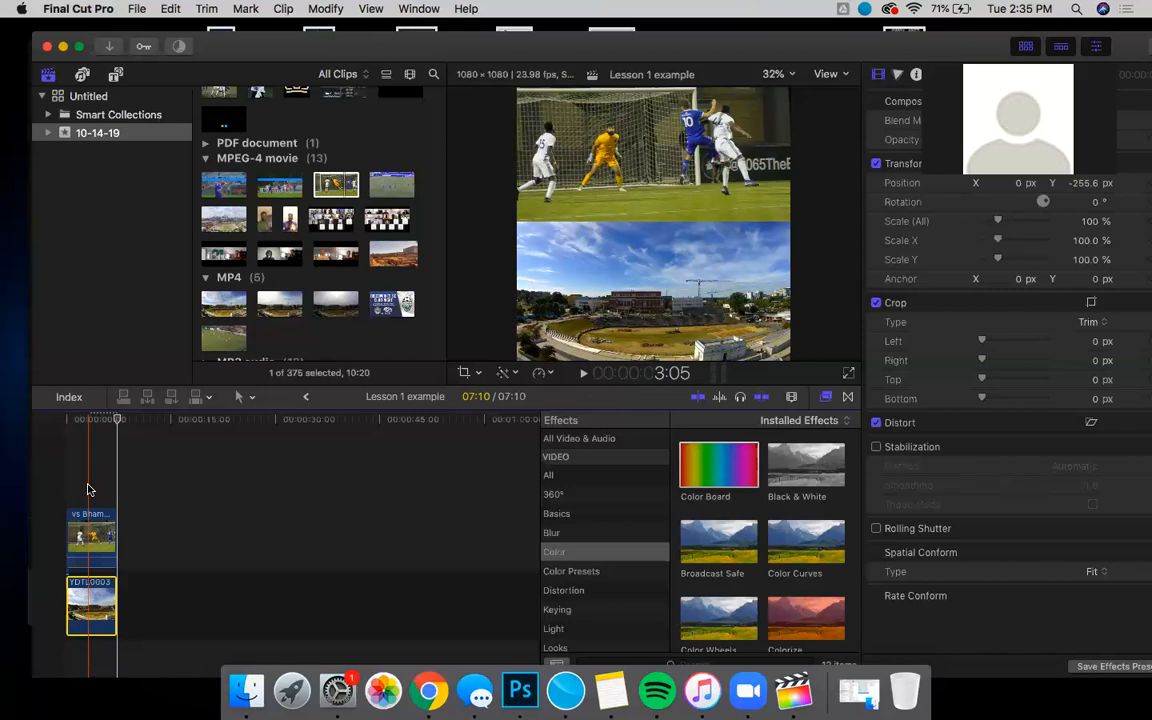
Step: Layer the crown PNG above the vs Bham clip from the timeline start and extend its end to 7:10
scroll(324, 219, up, 3)
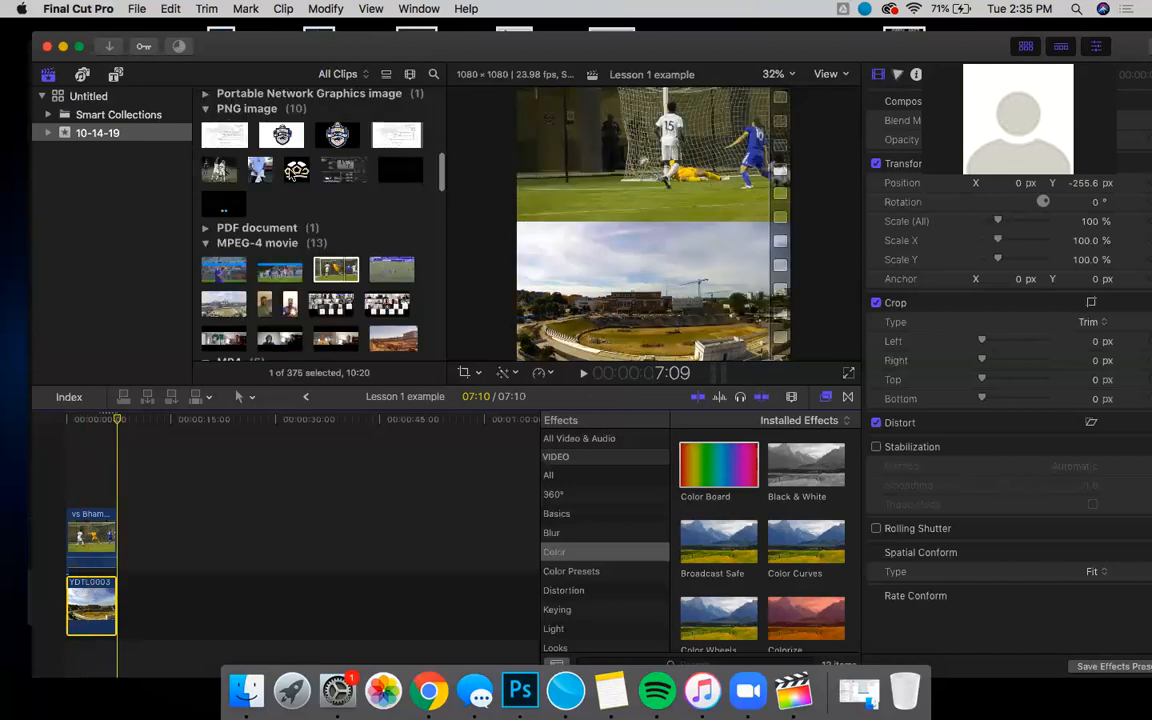
click(296, 170)
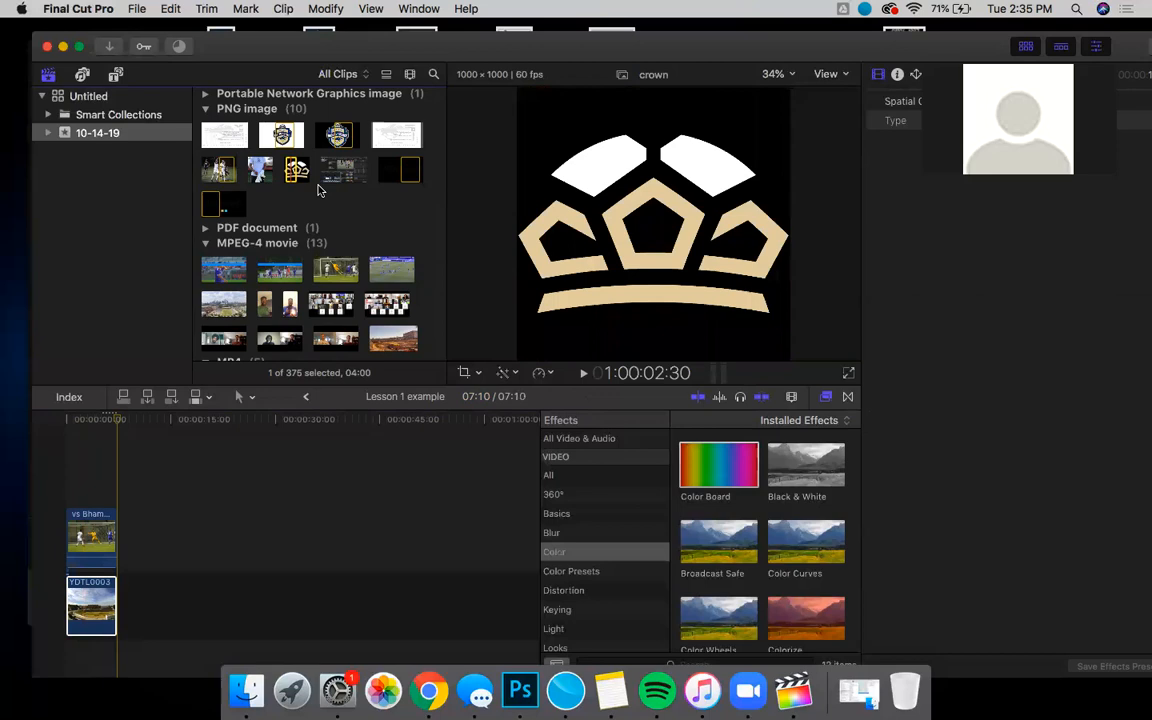
click(144, 483)
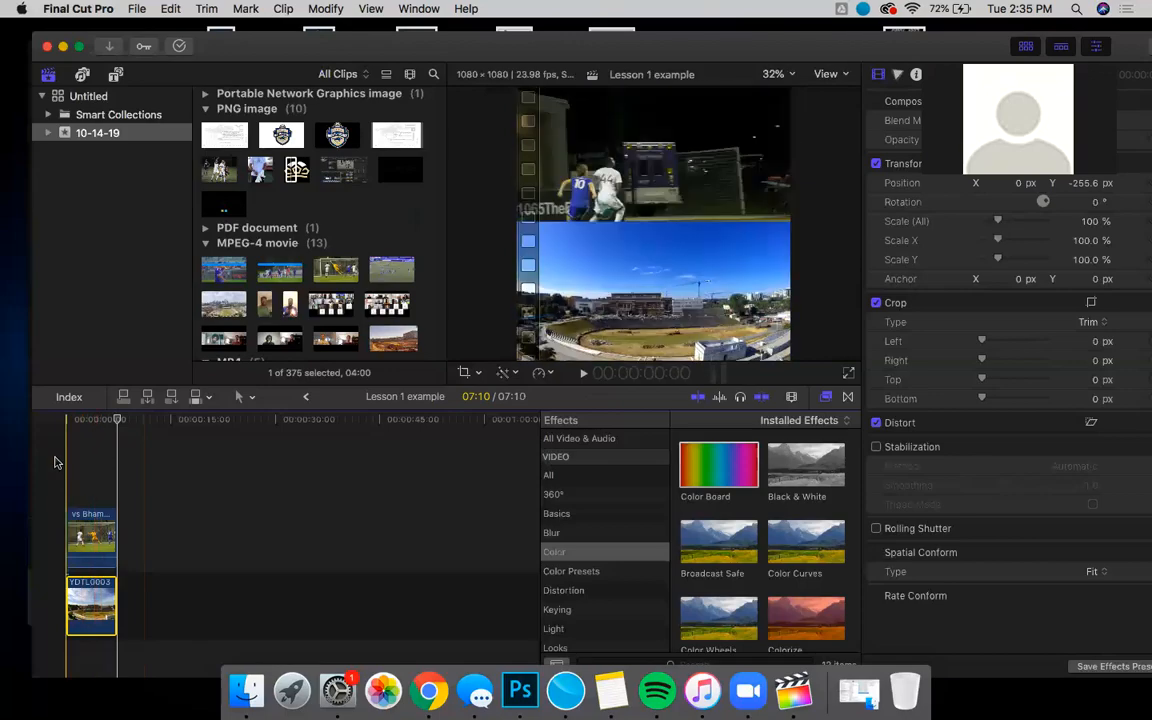
drag(289, 164, 75, 455)
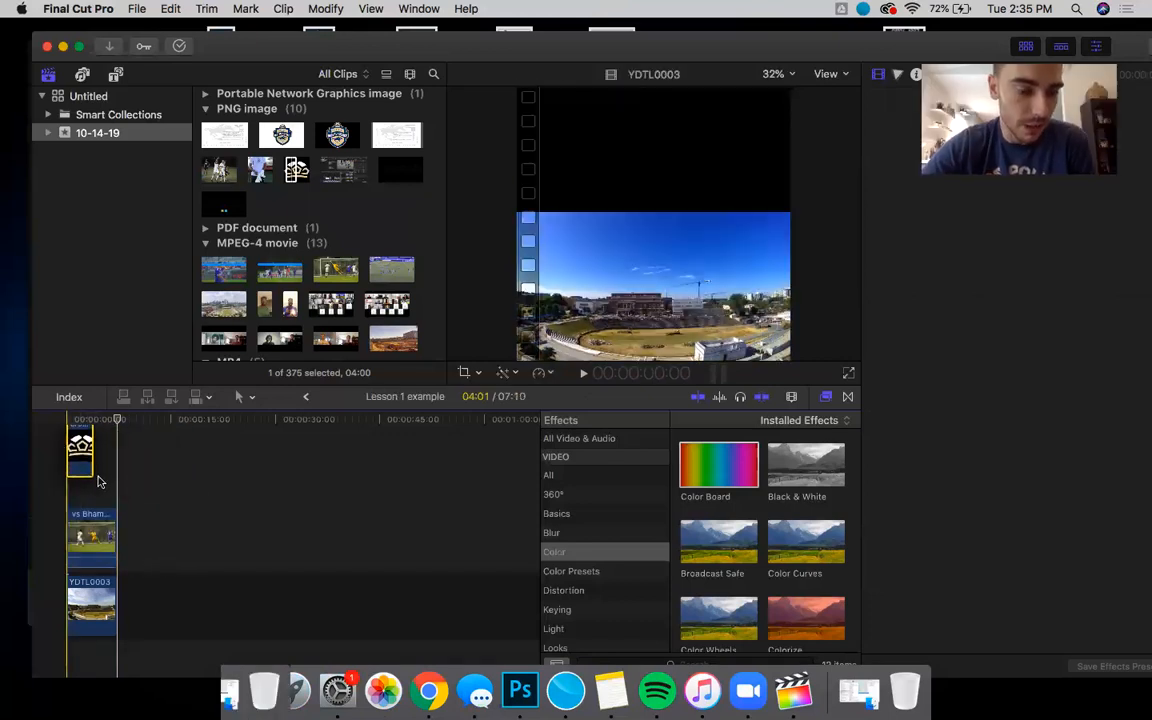
drag(95, 467, 116, 463)
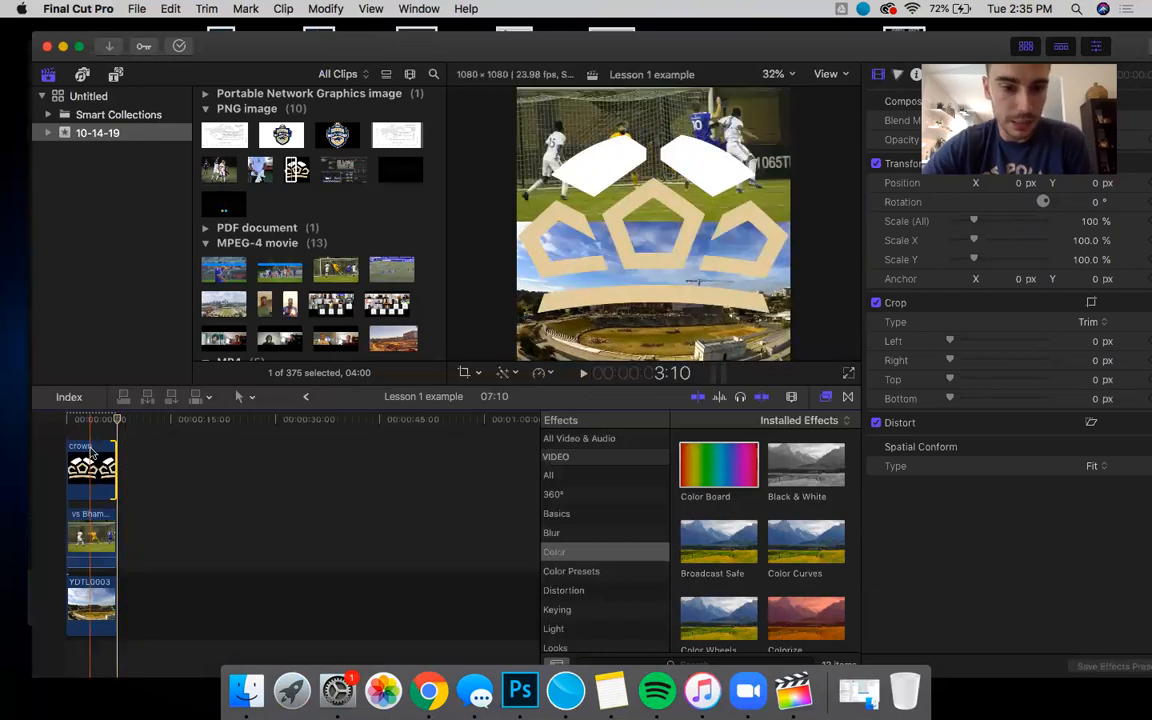
Step: At 4:00, try the crown clip beneath the vs Bham clip and return it to the top layer
click(94, 437)
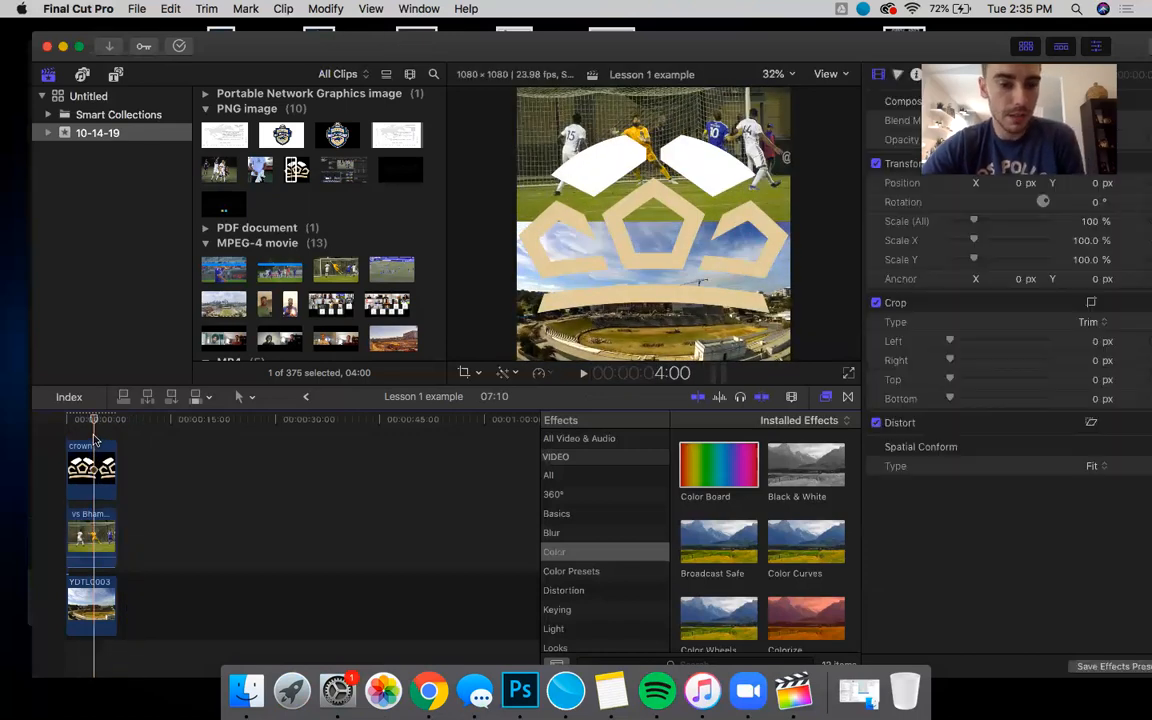
click(90, 447)
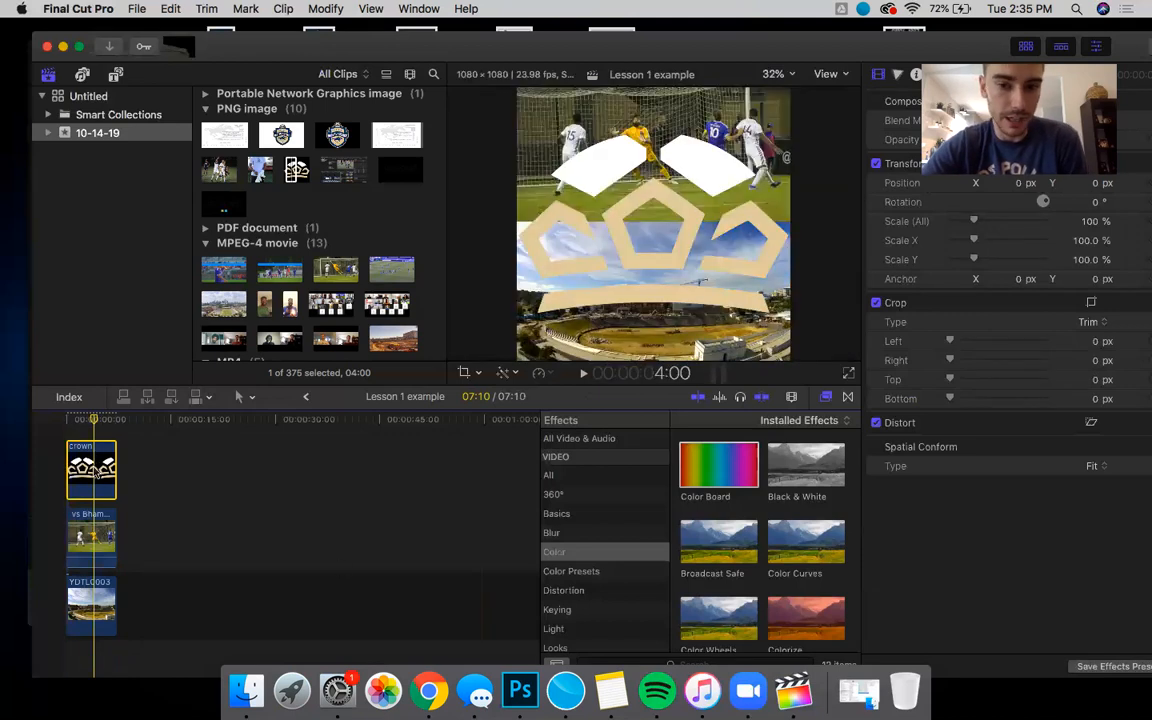
drag(95, 478, 93, 540)
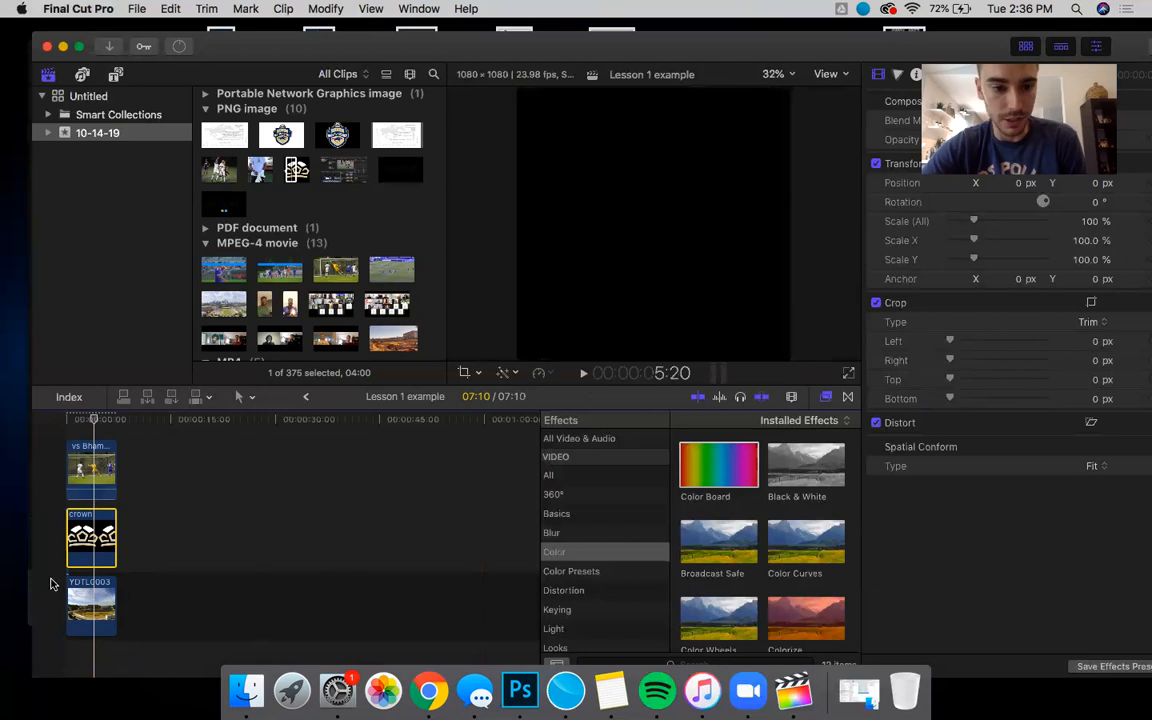
drag(90, 525, 95, 440)
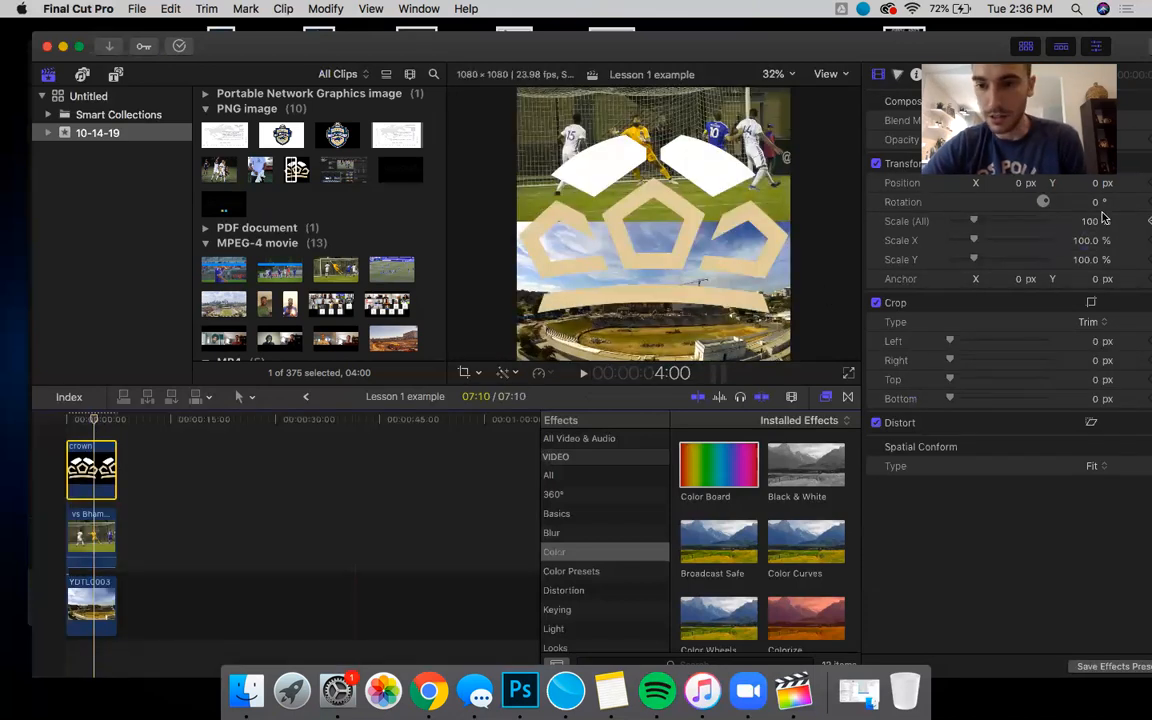
Step: Shift the crown graphic sideways to an X position of -573.2 px and play back the timeline
mouse_move(1010, 183)
mouse_down()
mouse_move(982, 186)
mouse_move(1020, 190)
mouse_up()
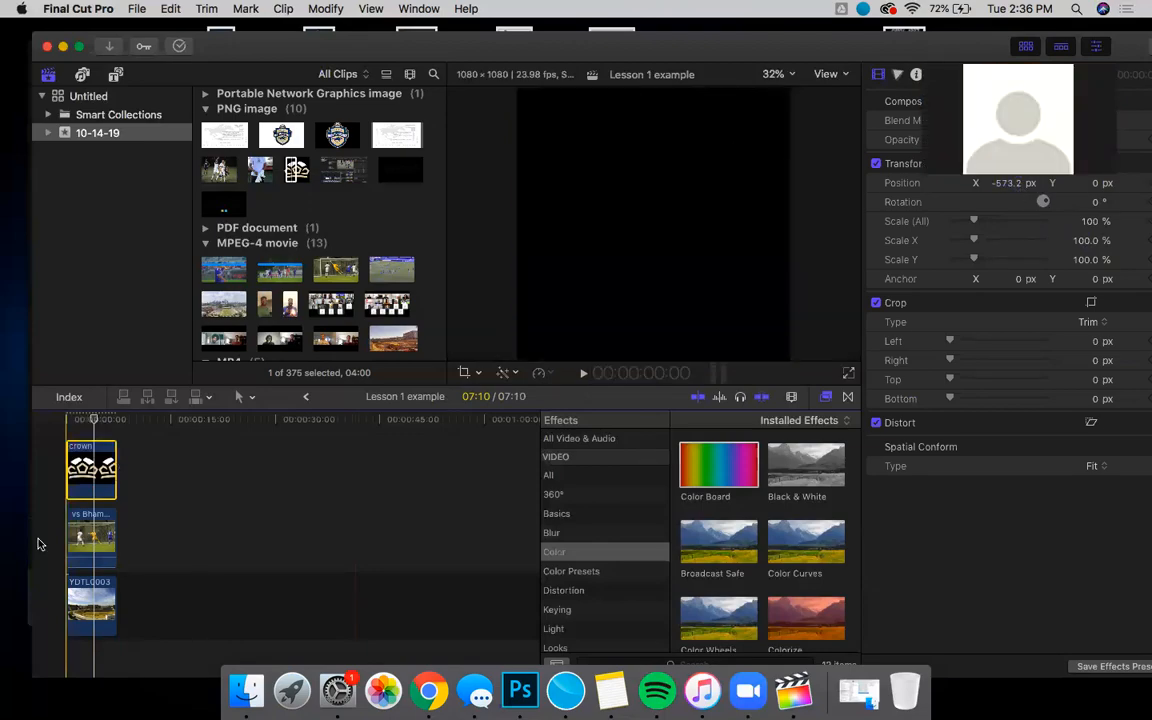
key(space)
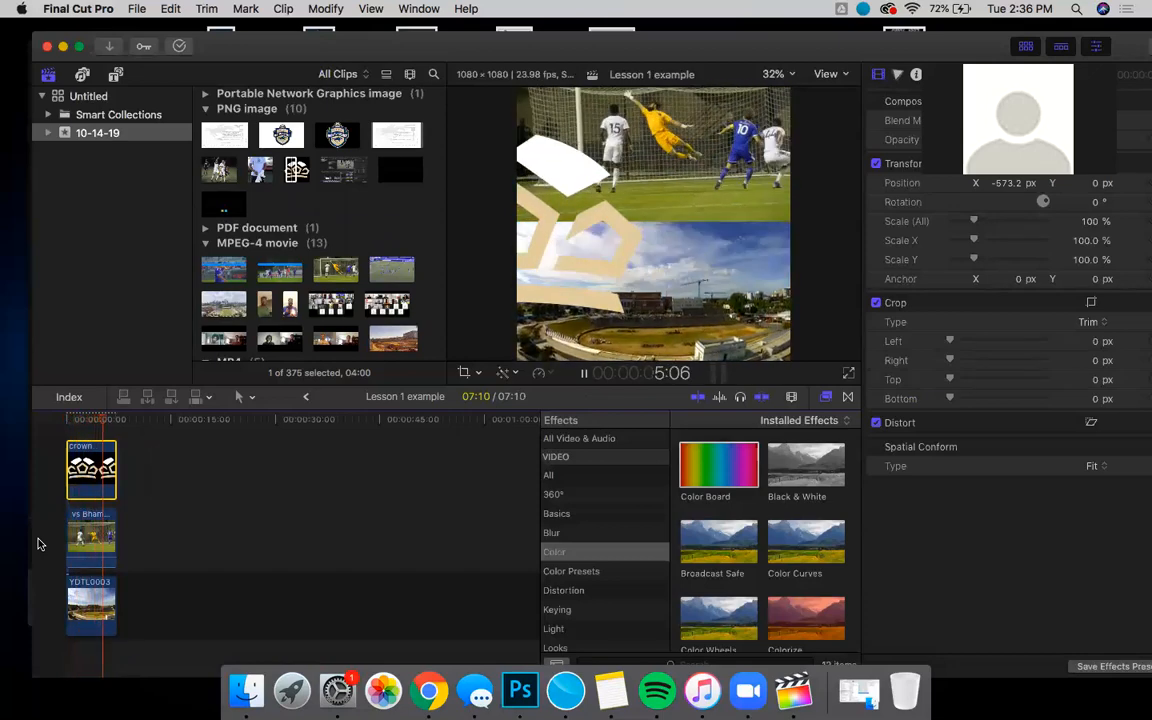
Step: Collapse the expanded MPEG-4 movie, PNG image, MP4 and JPEG image groups in the media browser
click(206, 245)
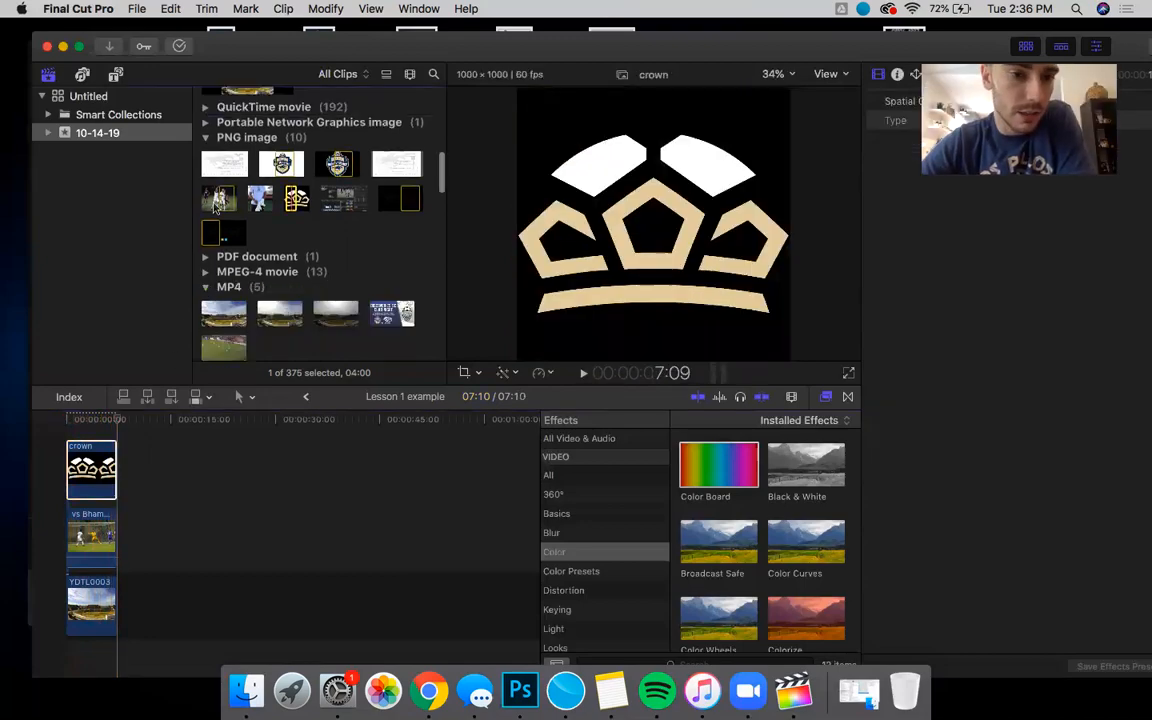
click(206, 137)
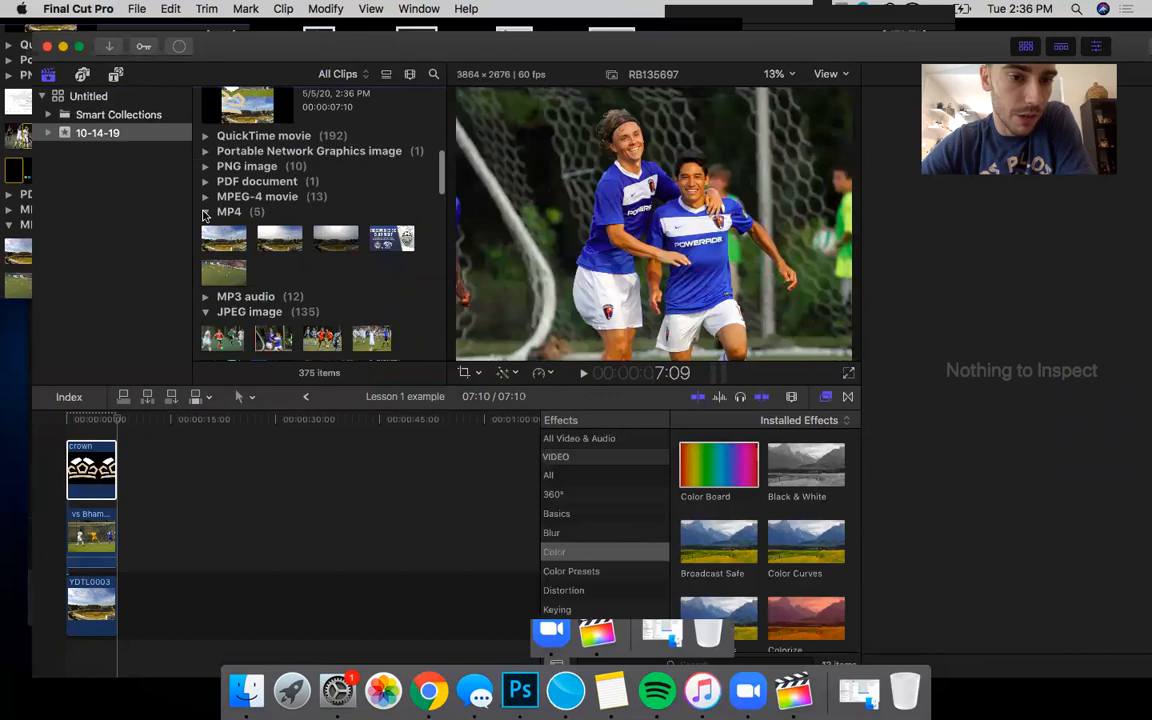
click(206, 212)
click(205, 263)
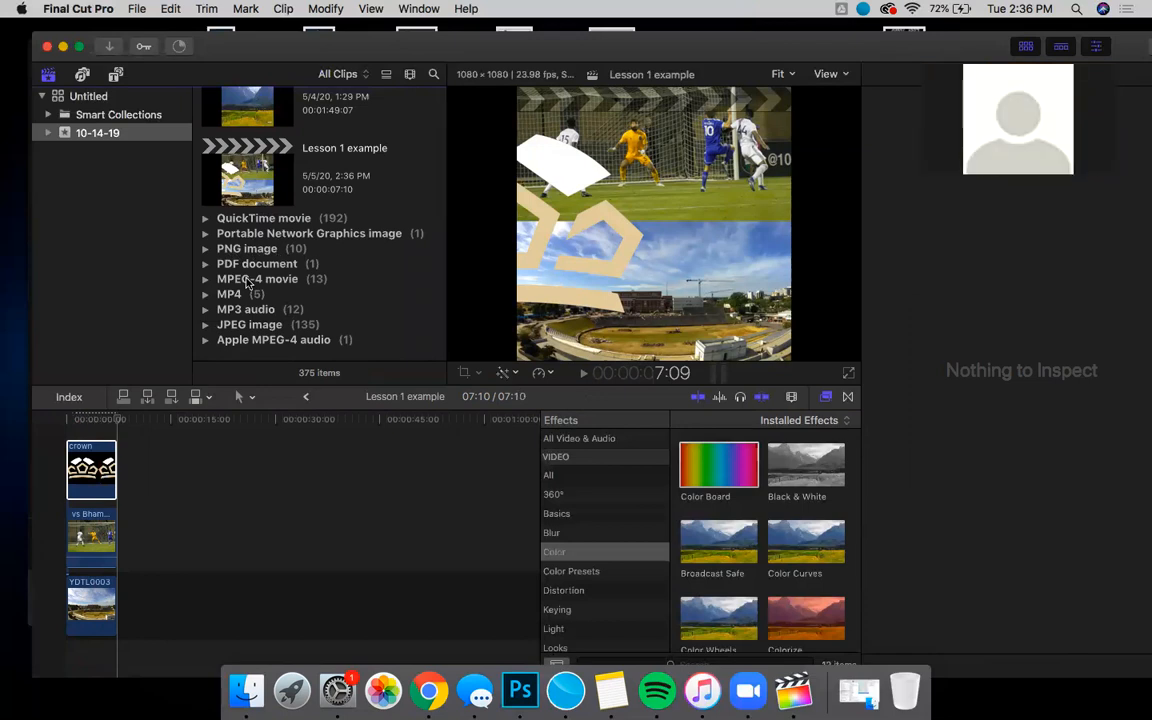
click(92, 466)
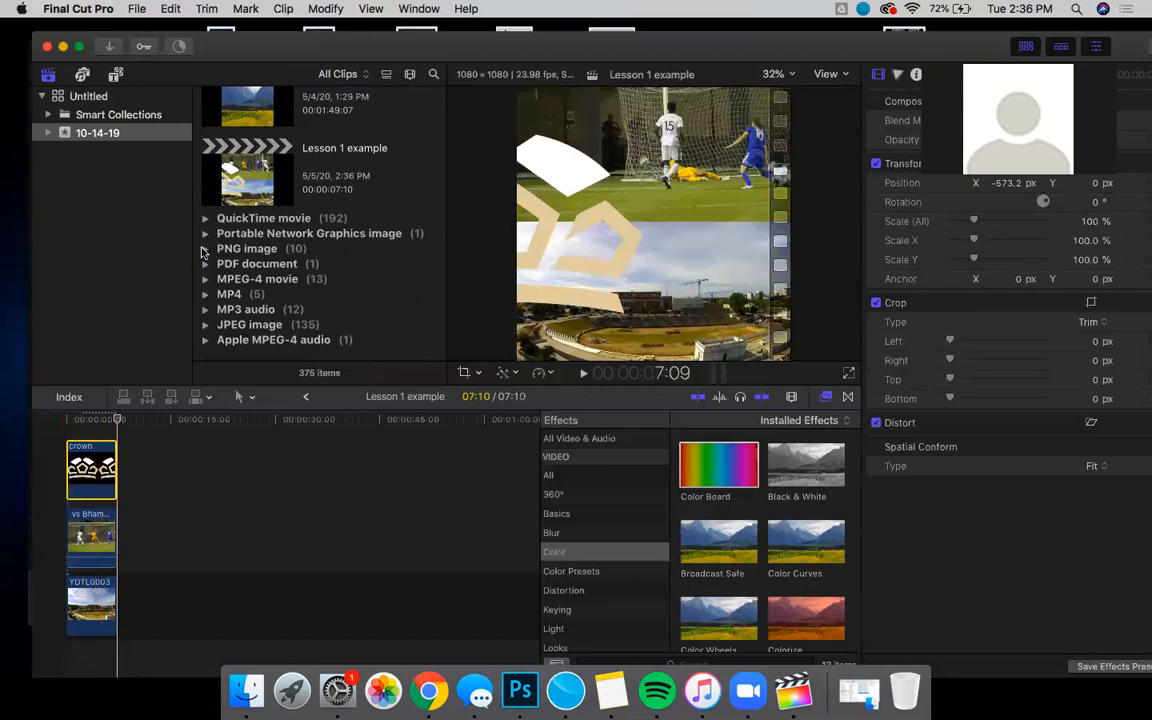
Step: From the PNG images, layer the transparent cltind logo above the crown at the timeline start, followed directly by the white-background version
click(205, 250)
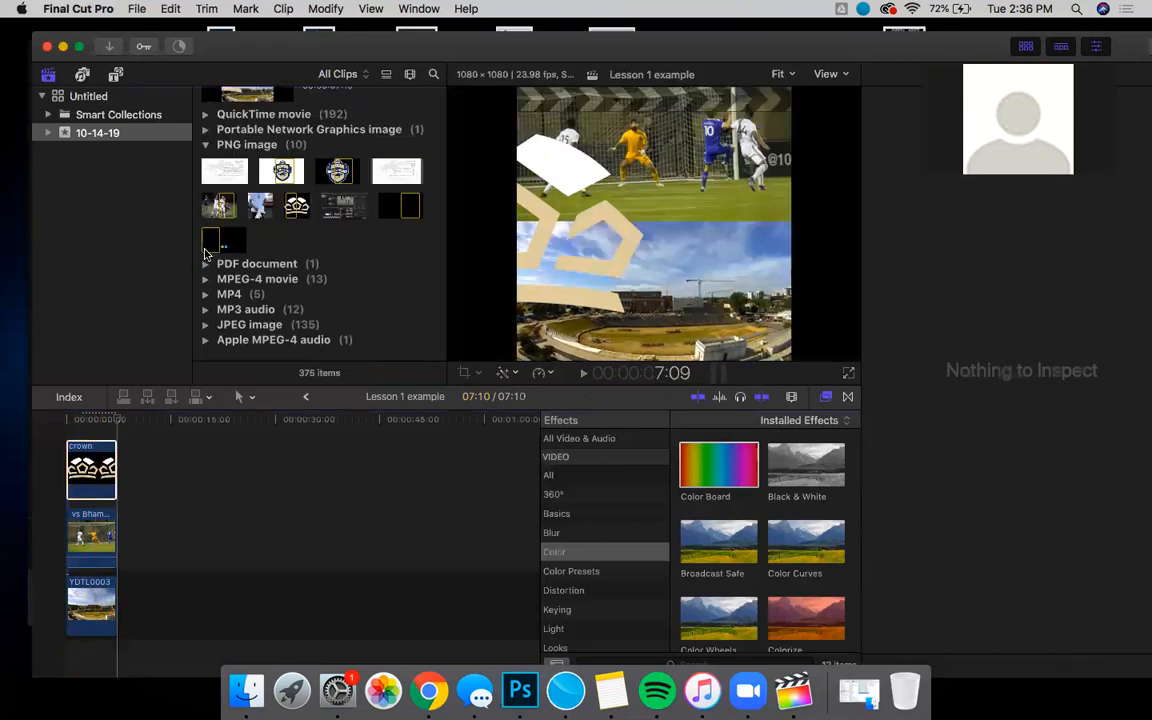
click(299, 207)
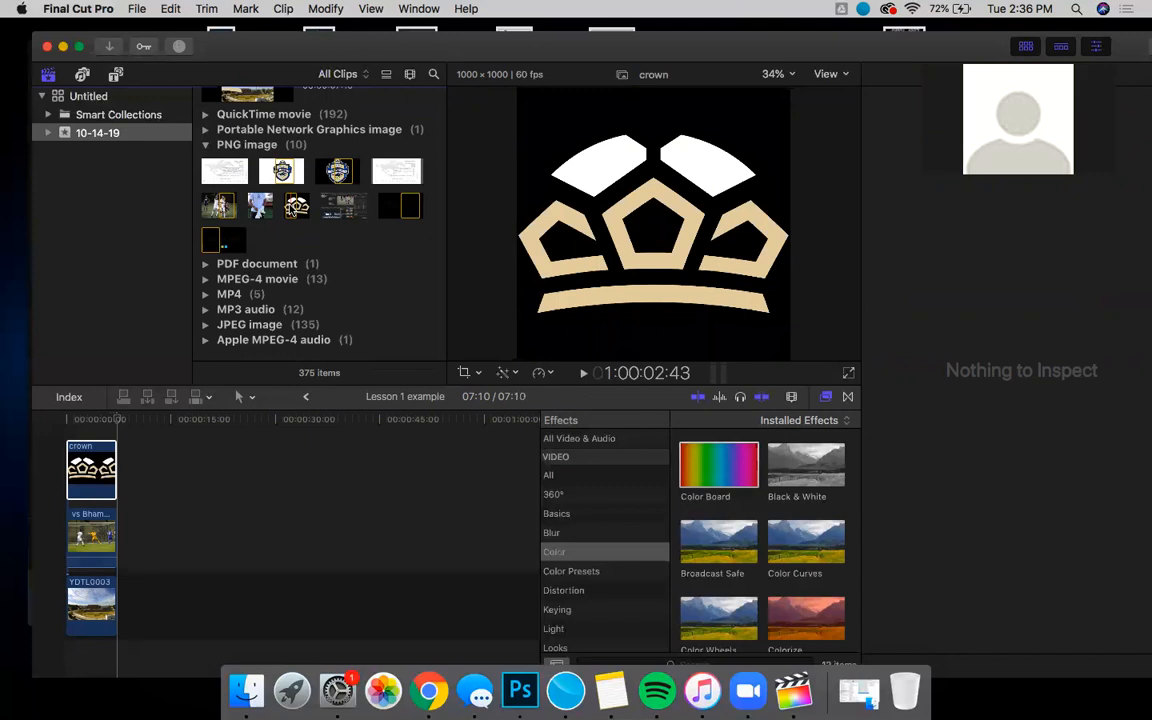
click(283, 174)
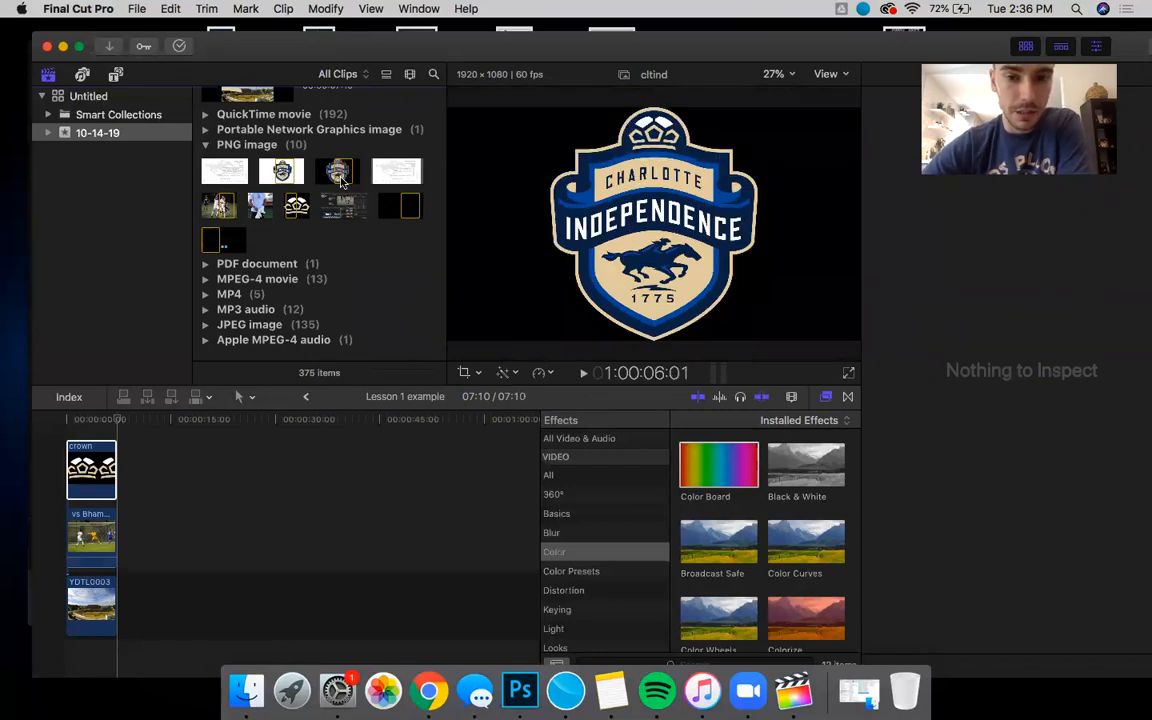
drag(268, 350, 80, 428)
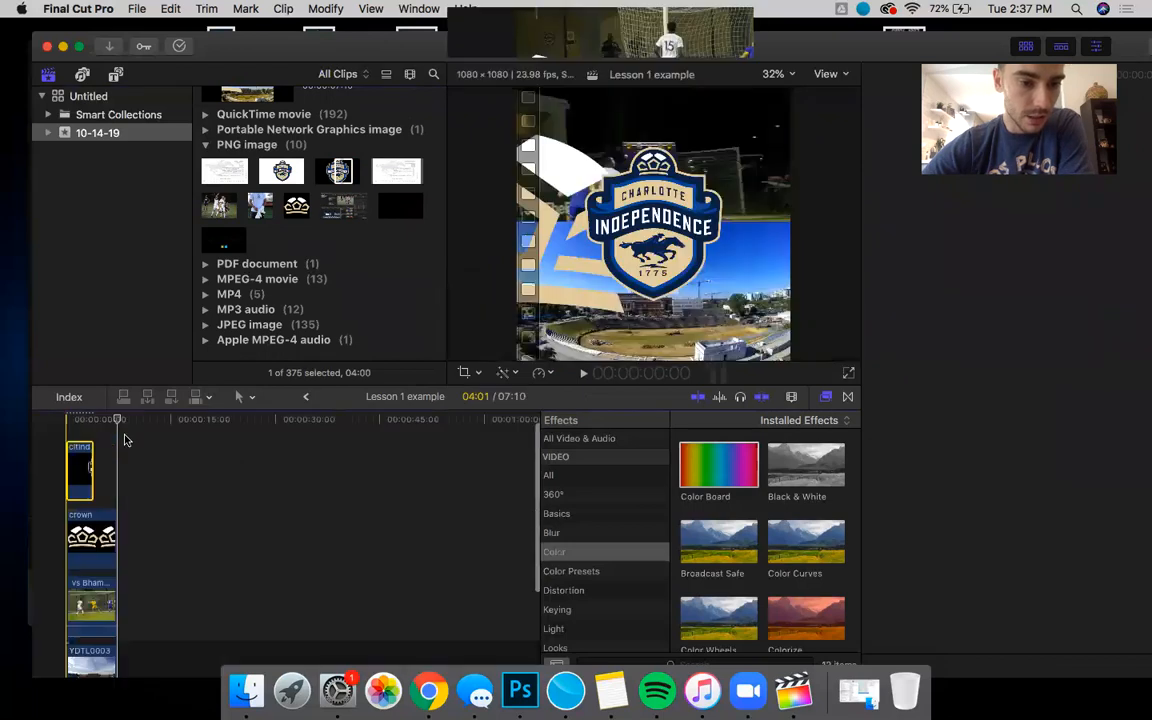
drag(281, 175, 99, 457)
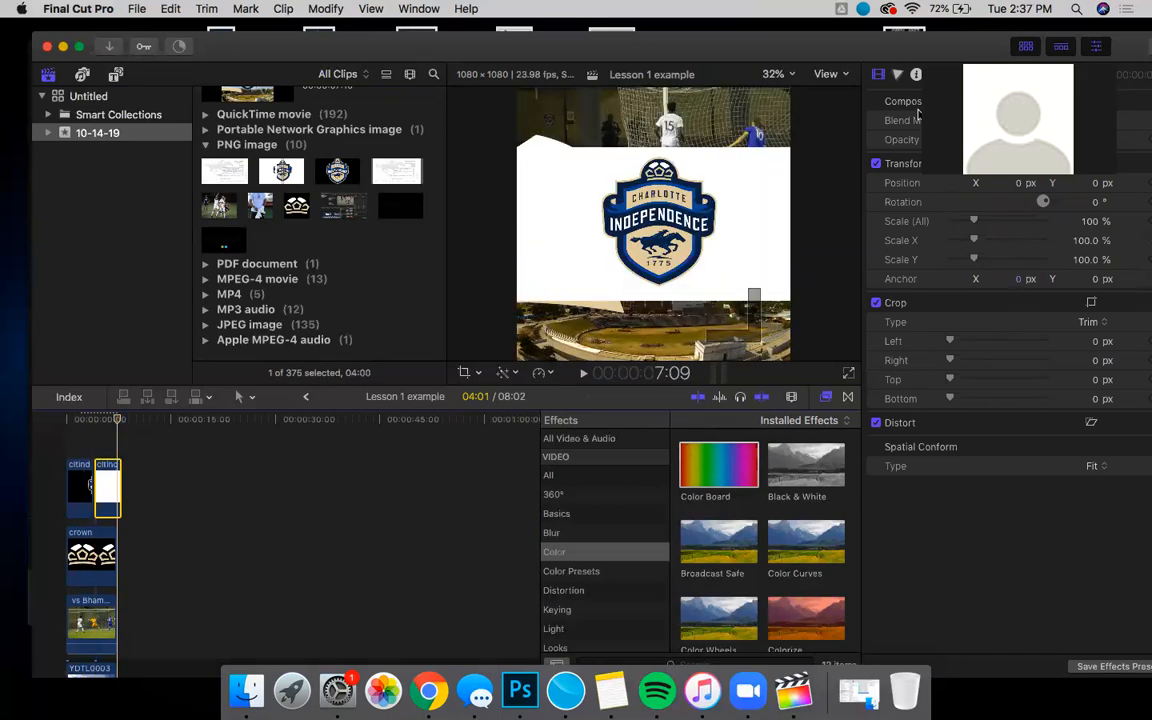
Step: Try the Lighten, Alpha Add and Silhouette Luma blend modes on the white-background cltind clip
drag(885, 57, 853, 199)
click(1048, 262)
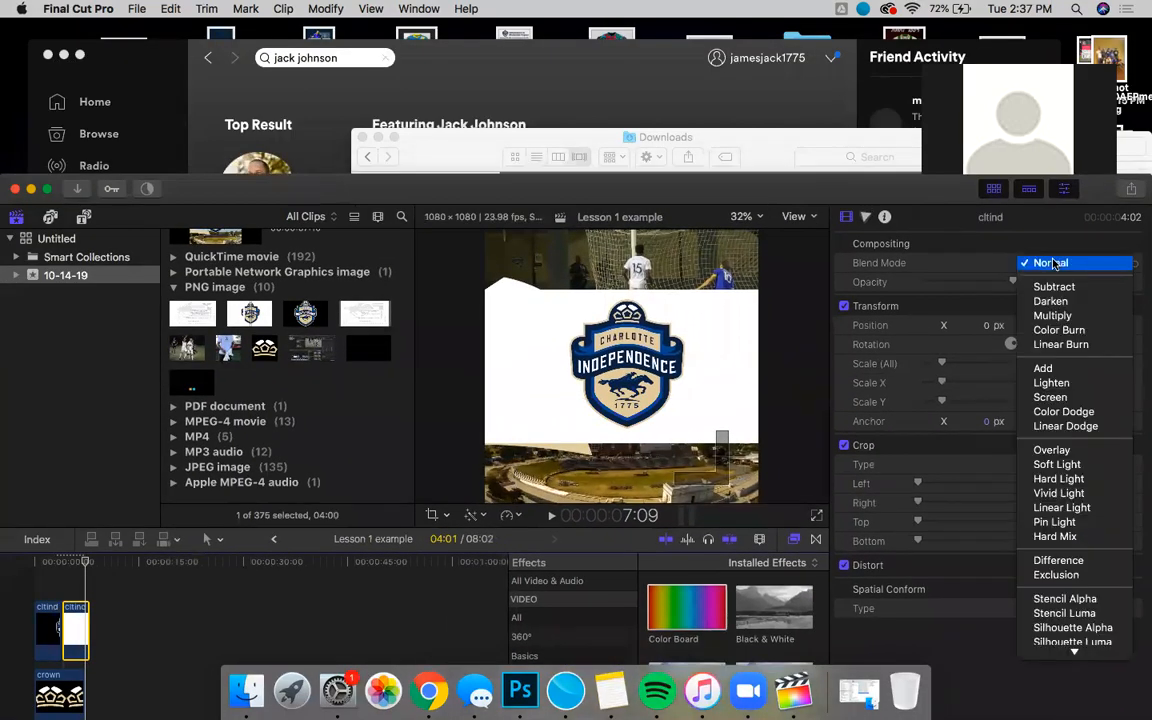
click(1051, 383)
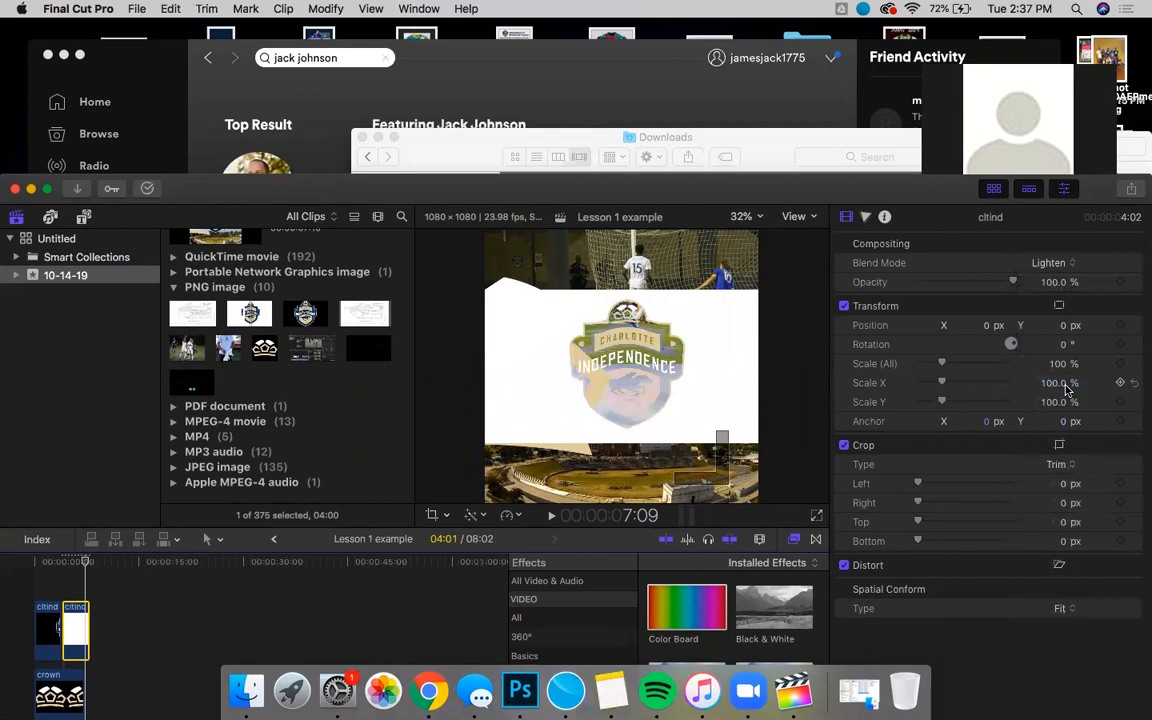
click(1062, 261)
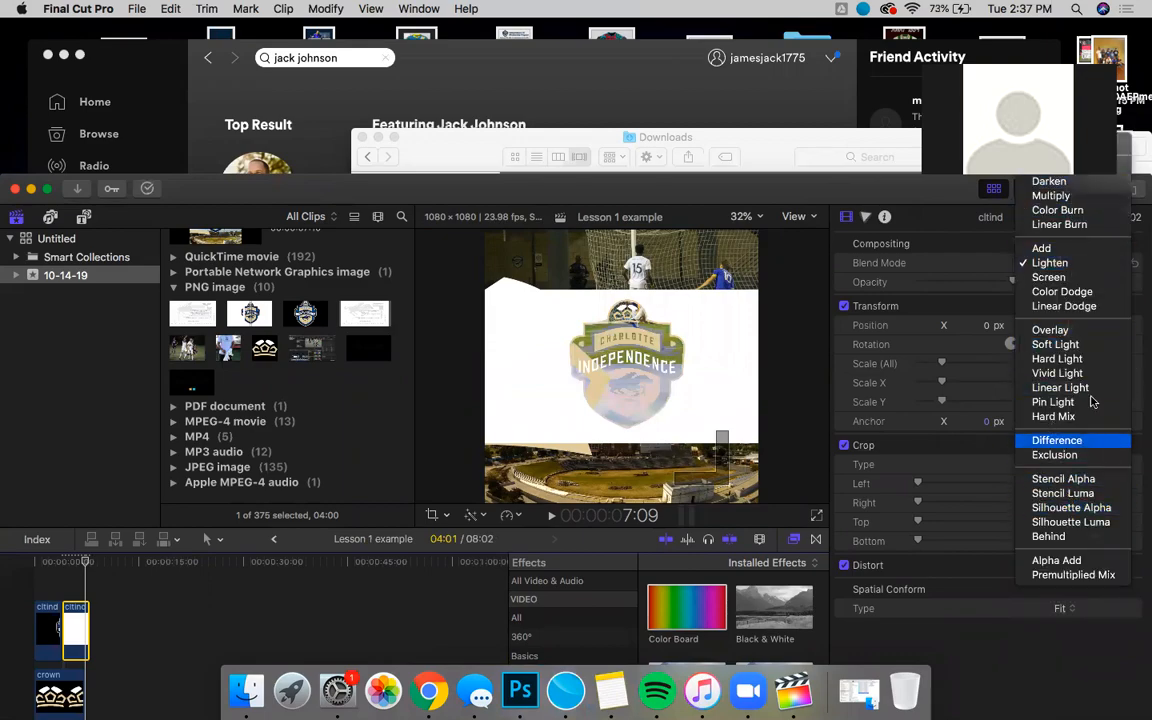
click(1078, 561)
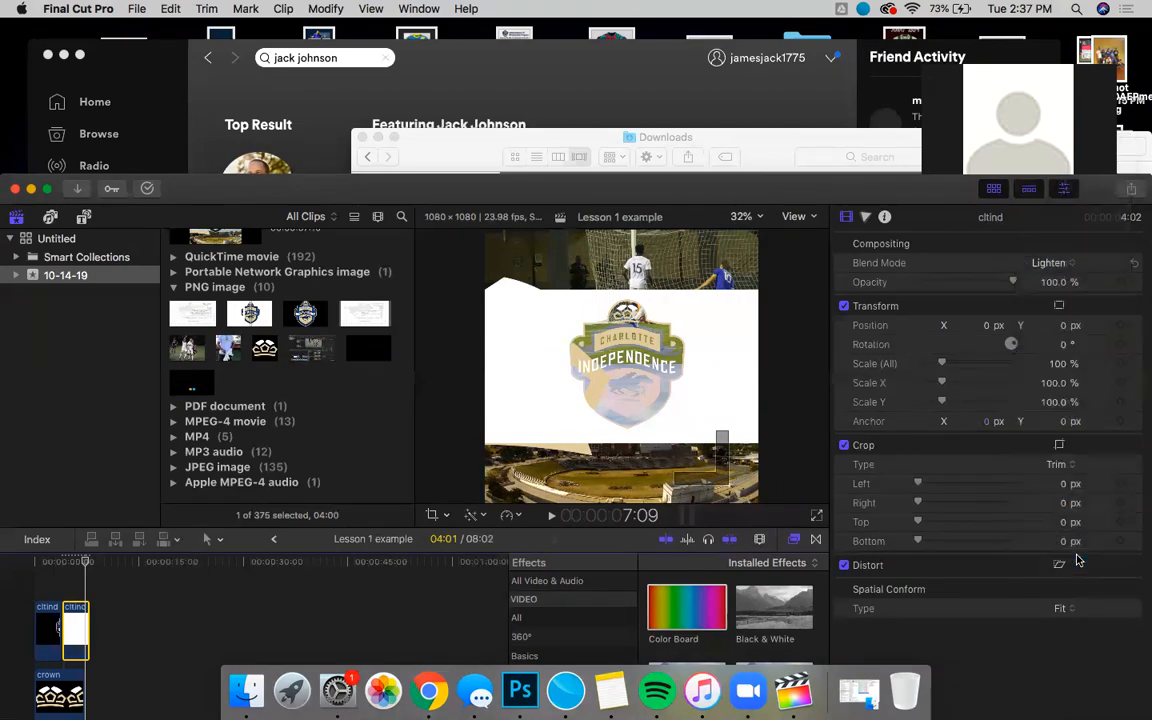
click(1059, 263)
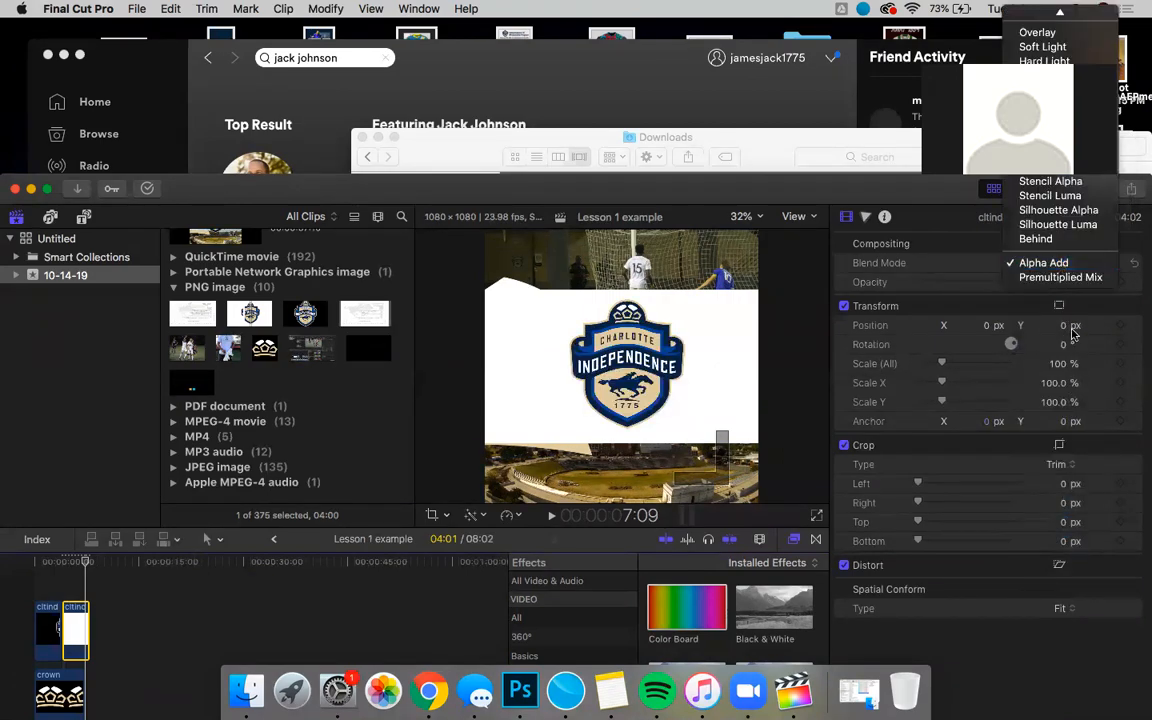
click(1078, 227)
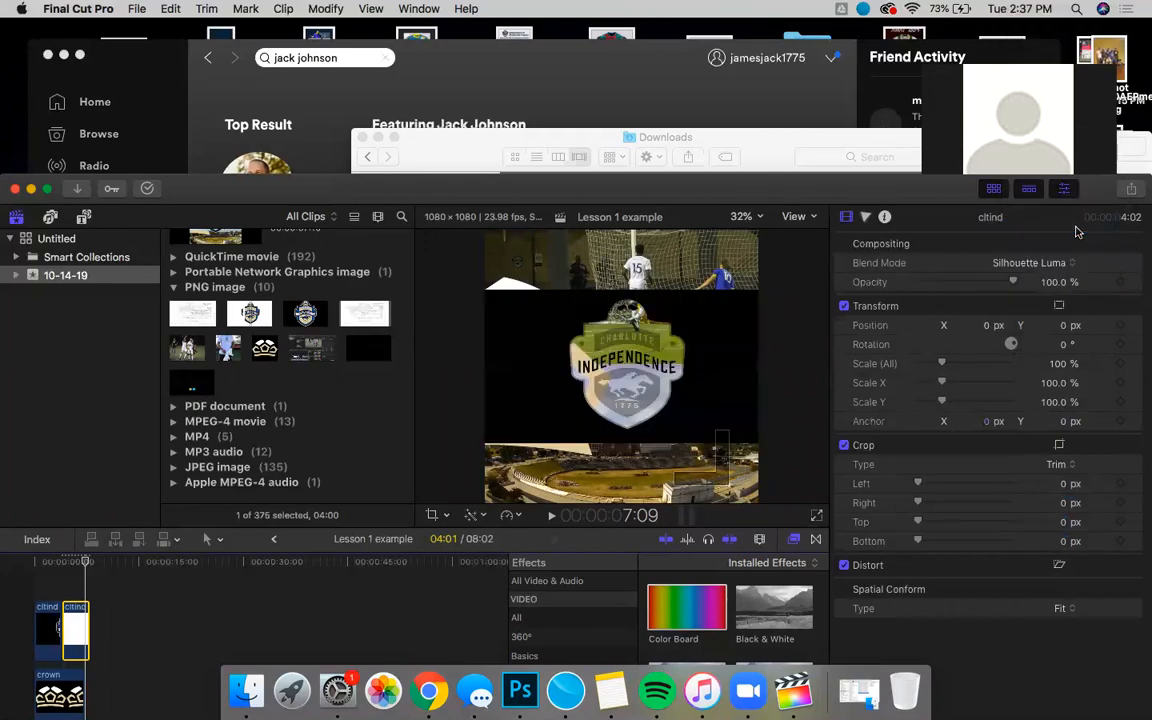
Step: Try the Silhouette Alpha, Stencil Luma and Vivid Light blend modes on the white-background cltind clip
click(1062, 266)
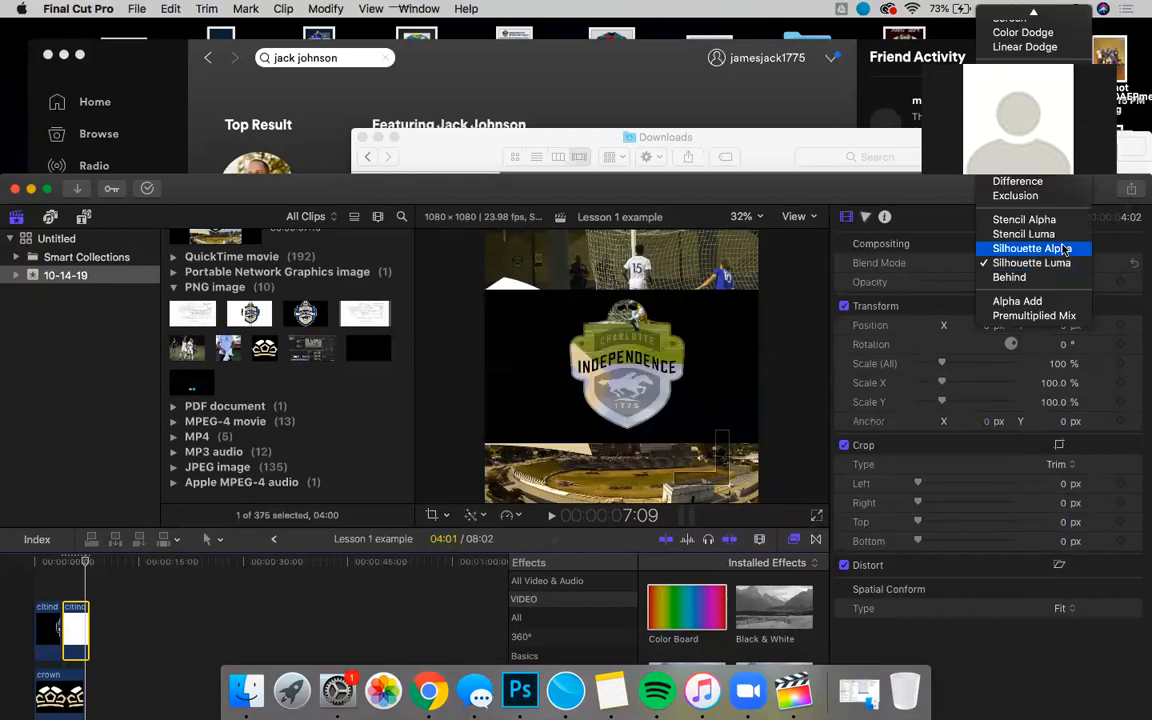
click(1064, 249)
click(1043, 263)
click(1040, 248)
click(1038, 258)
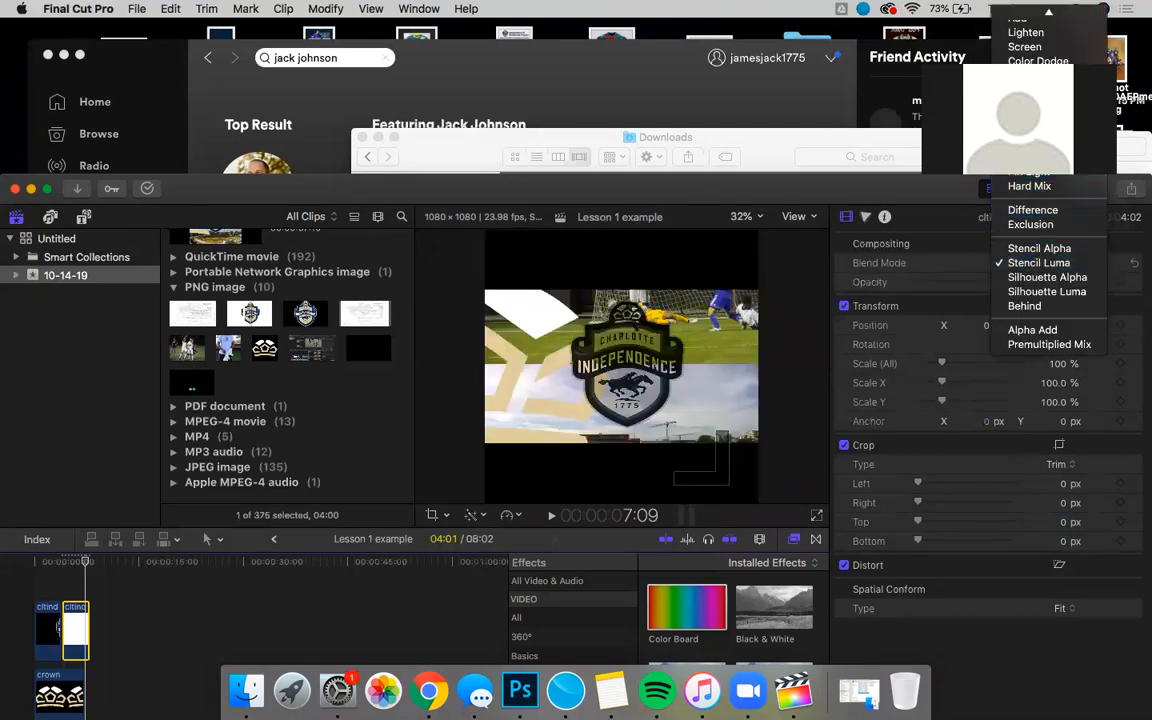
click(1030, 176)
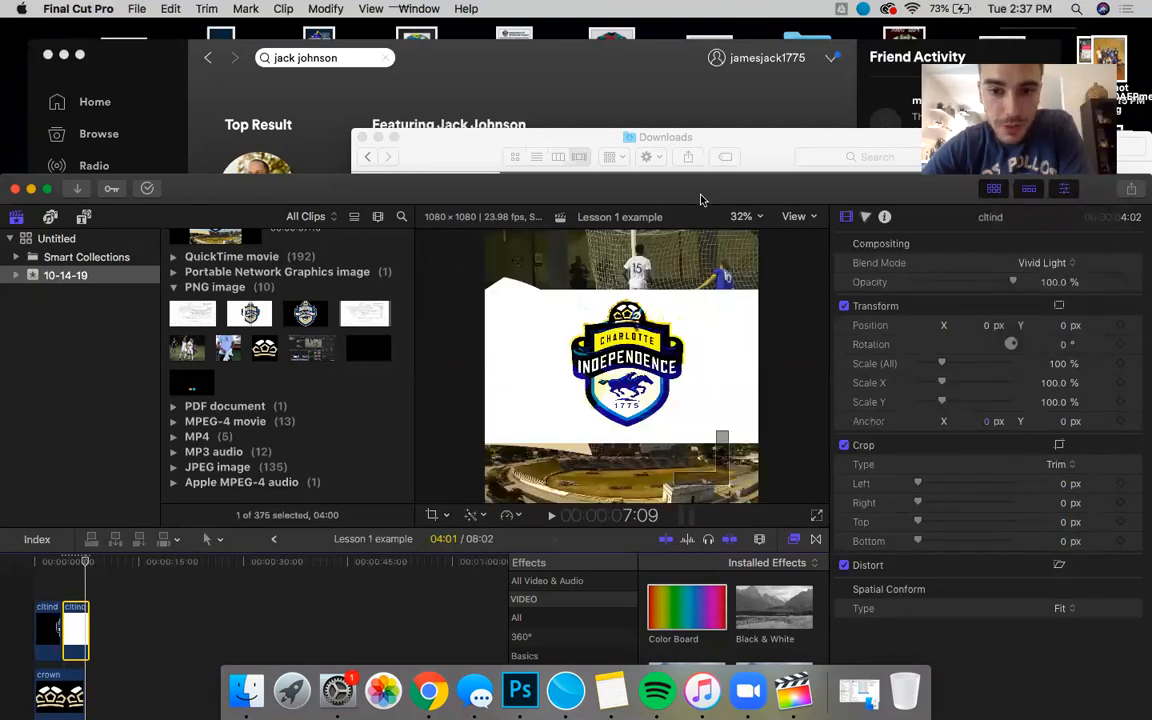
Step: Reposition the editor window to expose the blend mode options and set the white-background cltind clip to Normal
drag(698, 199, 725, 51)
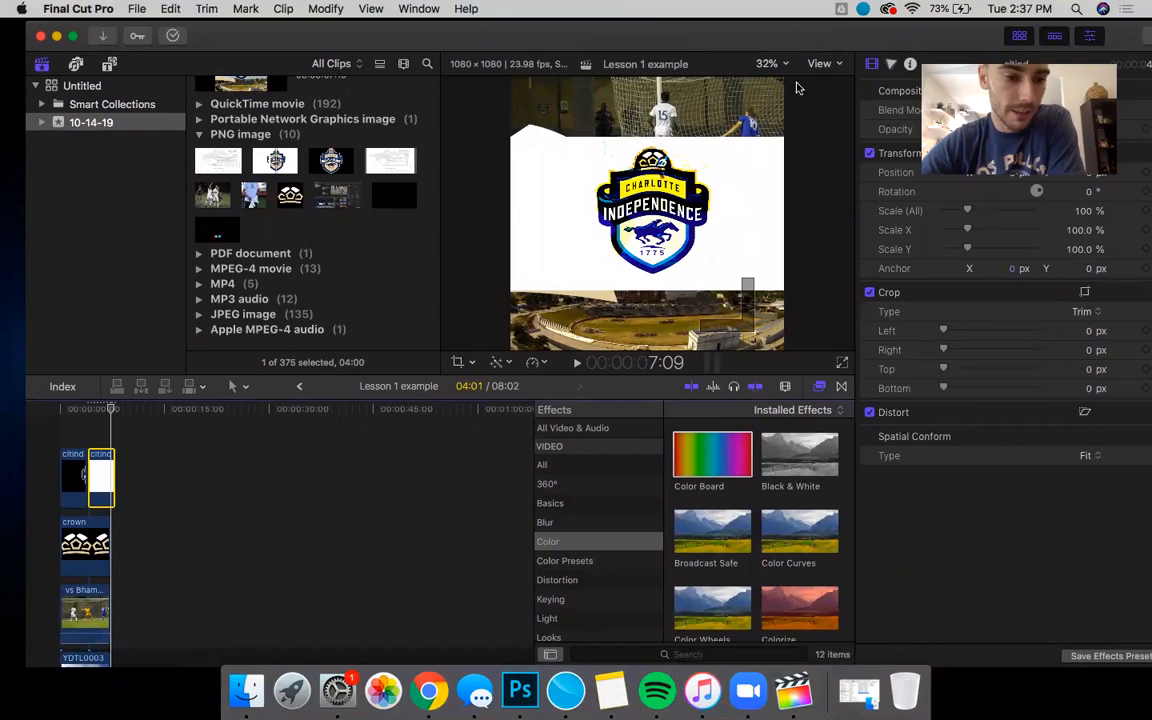
drag(797, 40, 777, 79)
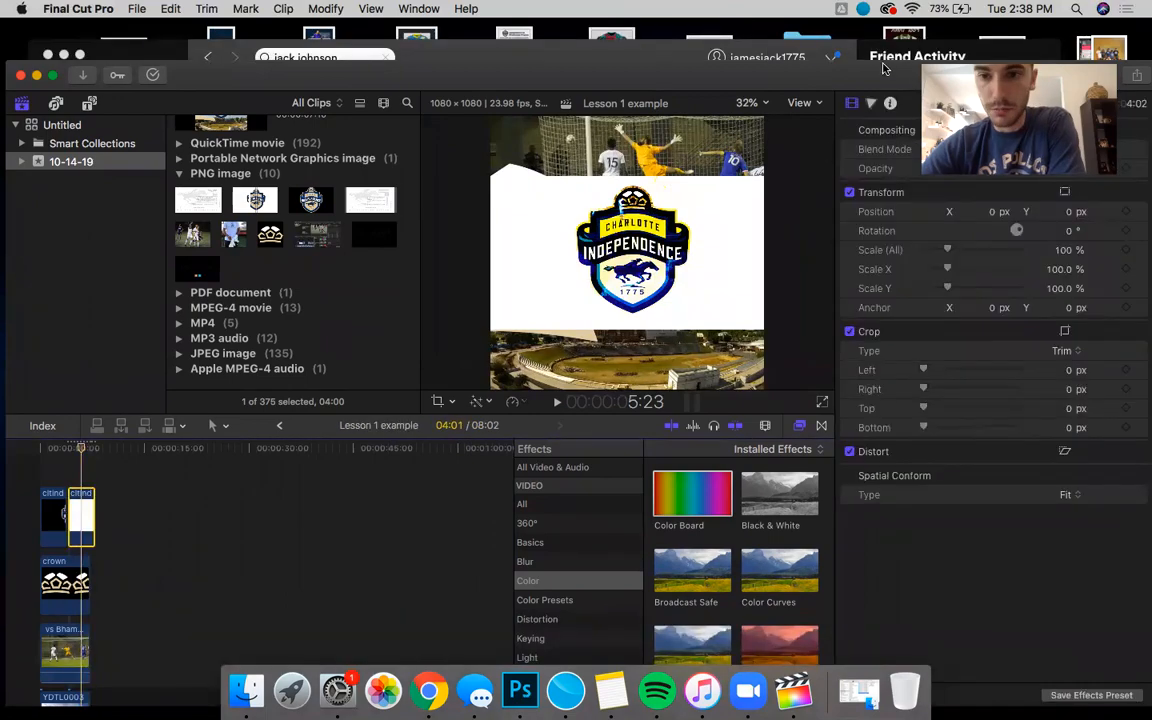
drag(883, 72, 884, 218)
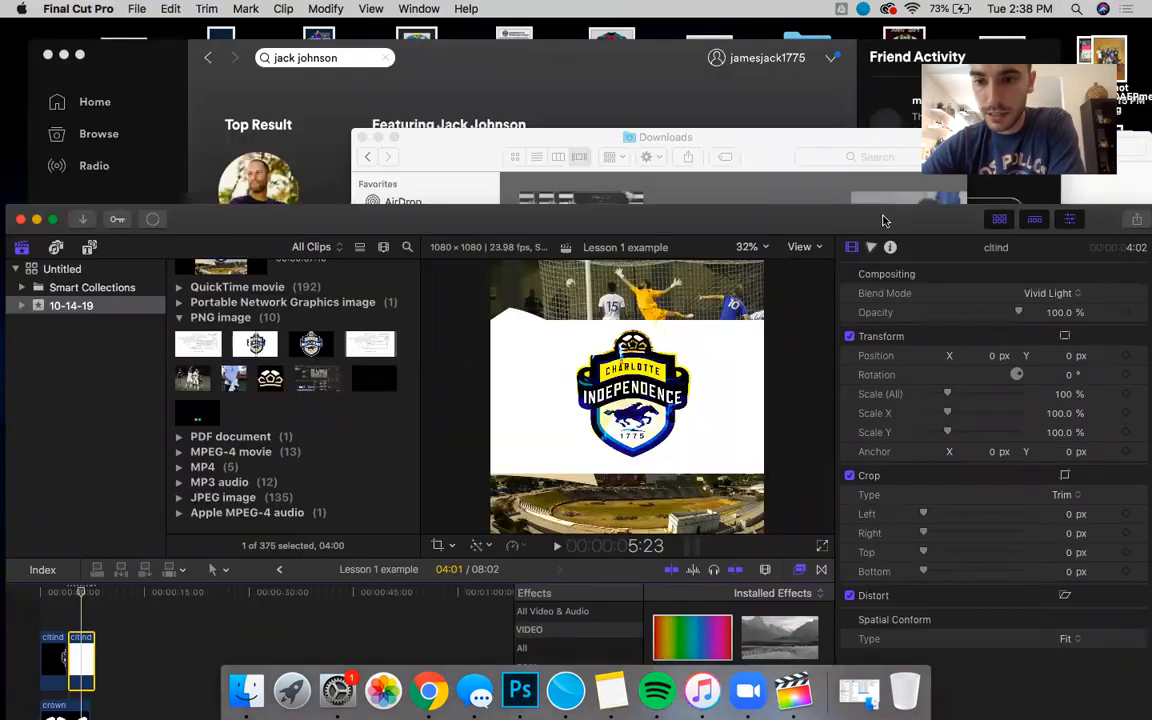
click(1052, 293)
click(1040, 63)
Step: Lower the opacity of the white-background cltind clip to 37.16% and further to 11.8%
drag(901, 222, 884, 92)
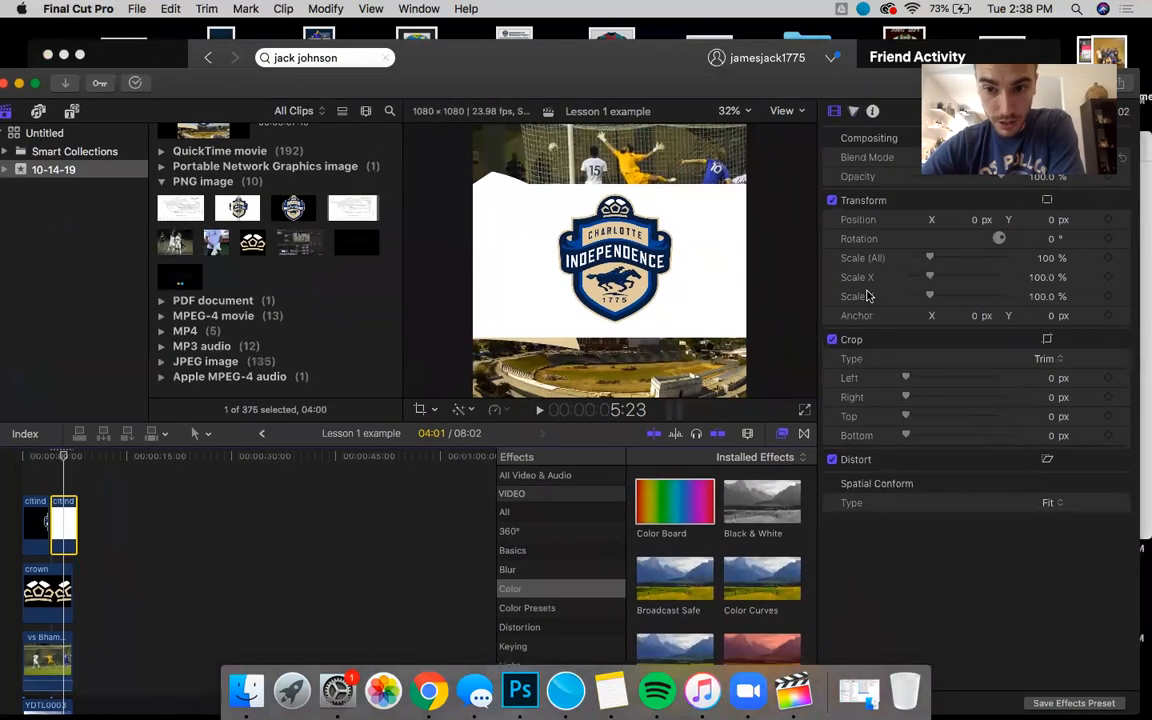
scroll(973, 307, up, 1)
scroll(973, 307, down, 1)
drag(840, 88, 859, 168)
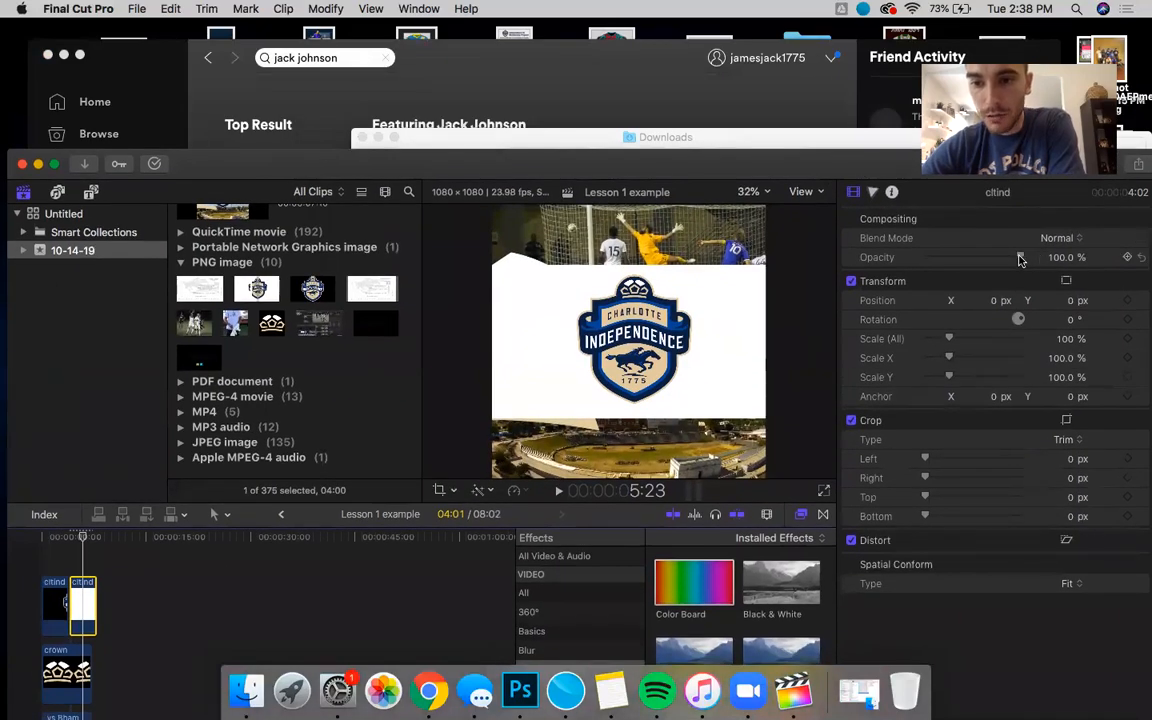
drag(1020, 260, 959, 266)
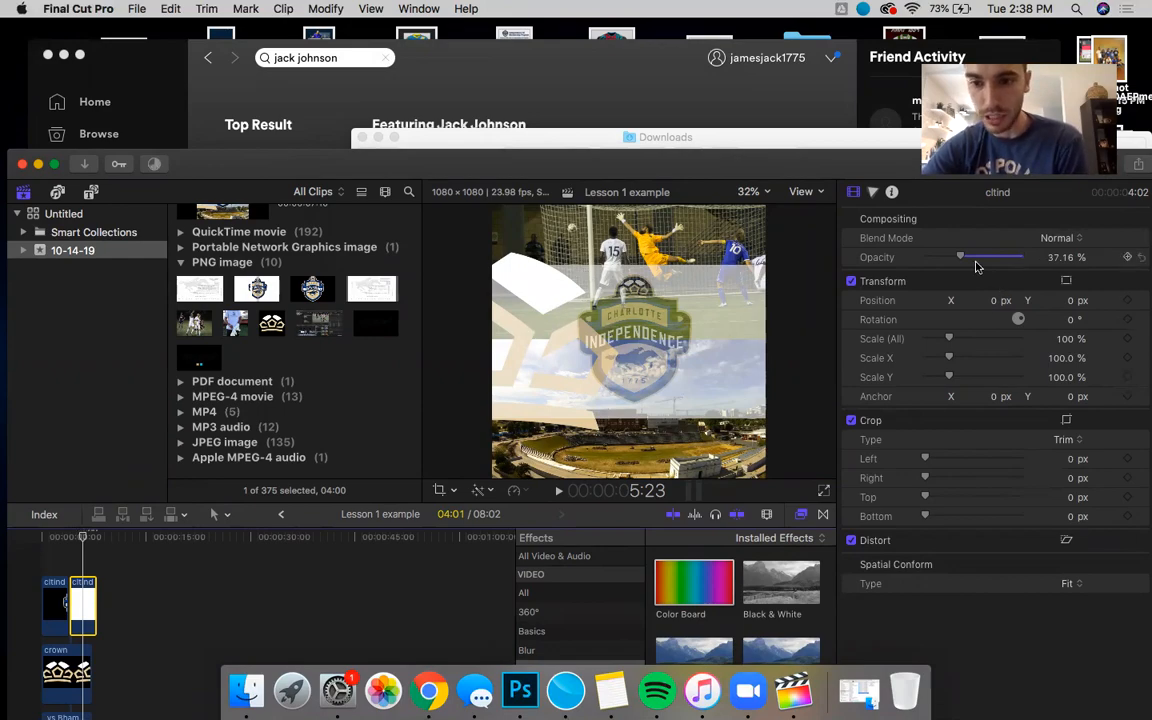
drag(960, 259, 936, 266)
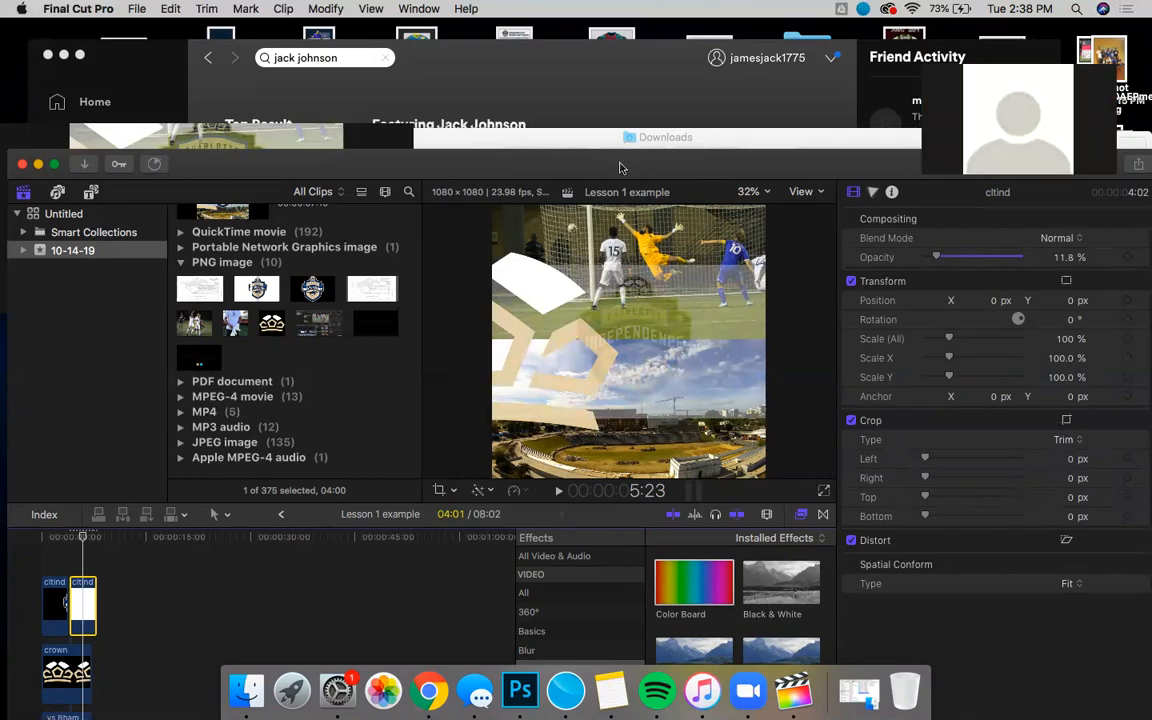
Step: Move the editor window up and switch to Chrome to show the Position Adjustment slide of the Editing Basics presentation
drag(618, 168, 638, 79)
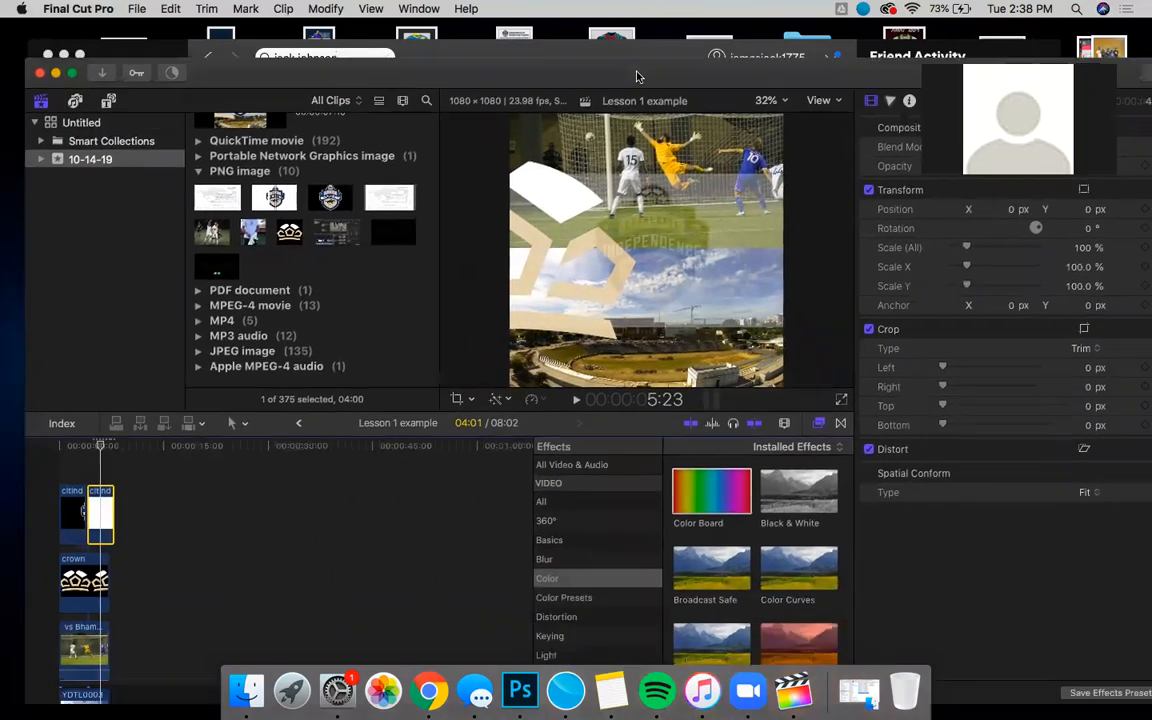
click(430, 691)
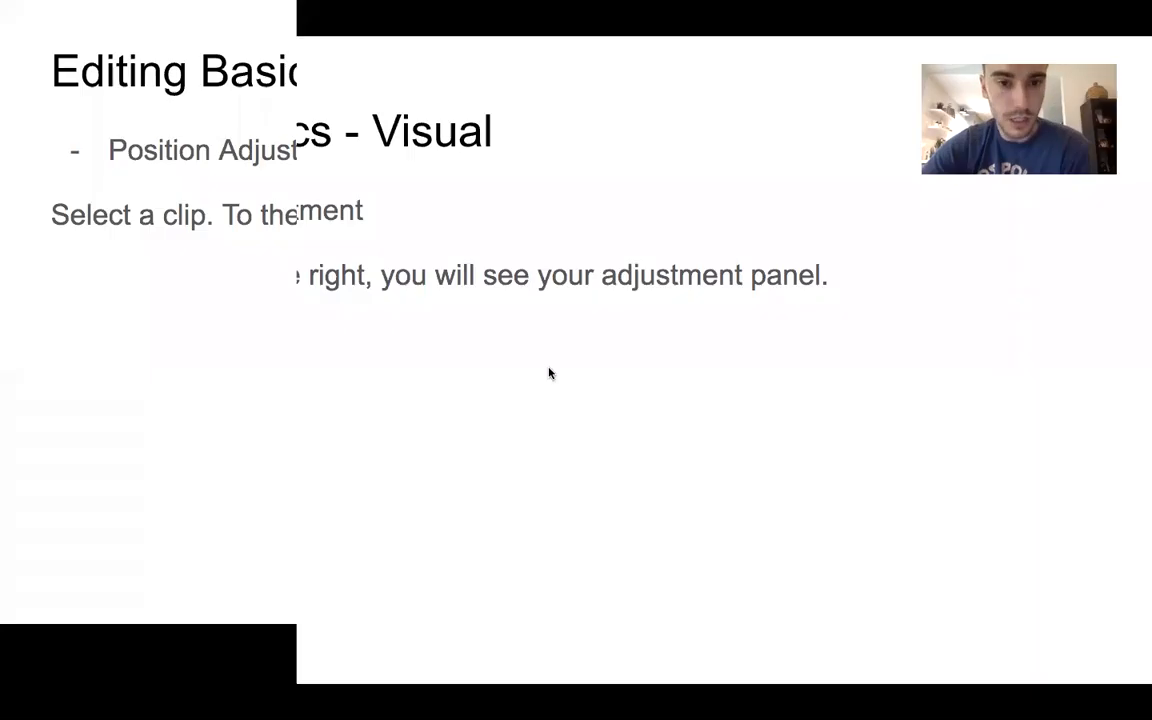